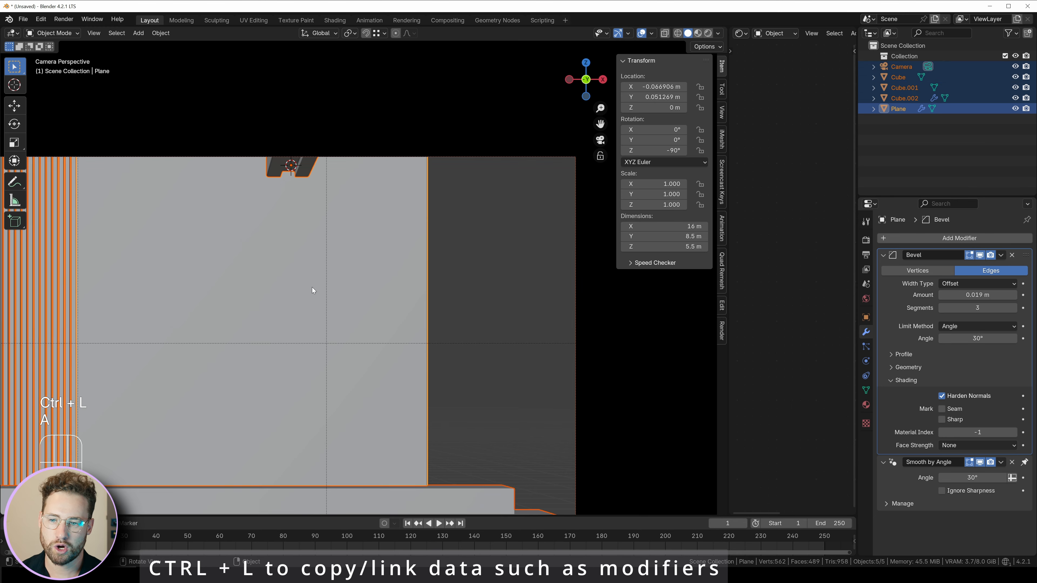
Step: Lower the ceiling beam by about 0.19 m along Z
scroll(312, 284, down, 3)
shift+middle_drag(311, 282, 392, 174)
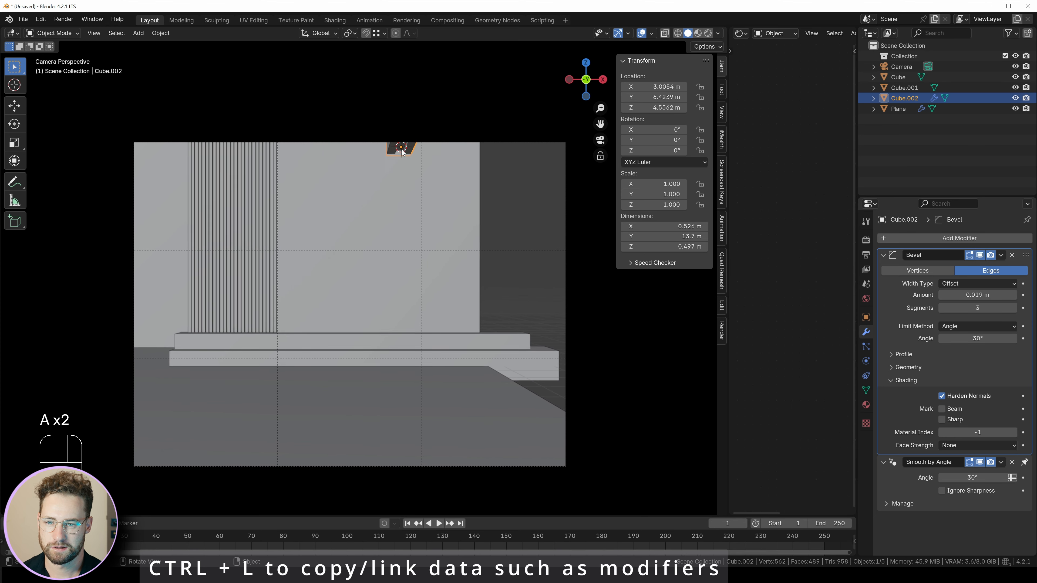
key(g)
key(z)
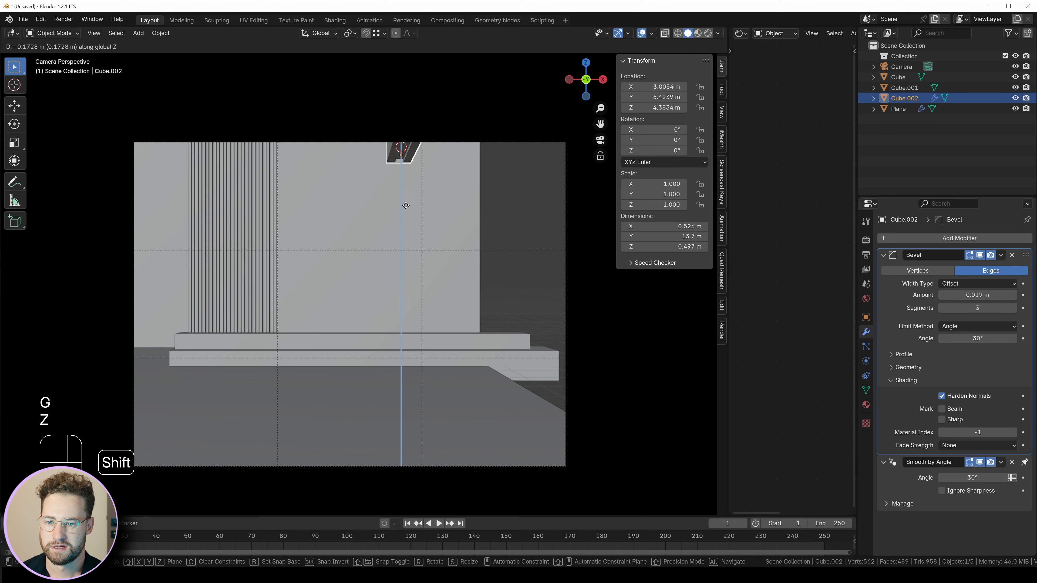
click(406, 207)
Step: Raise the beam's upper faces along Z until the beam is about 0.85 m high, and return to the camera view with everything deselected
key(Tab)
middle_drag(403, 246, 365, 159)
key(3)
click(352, 145)
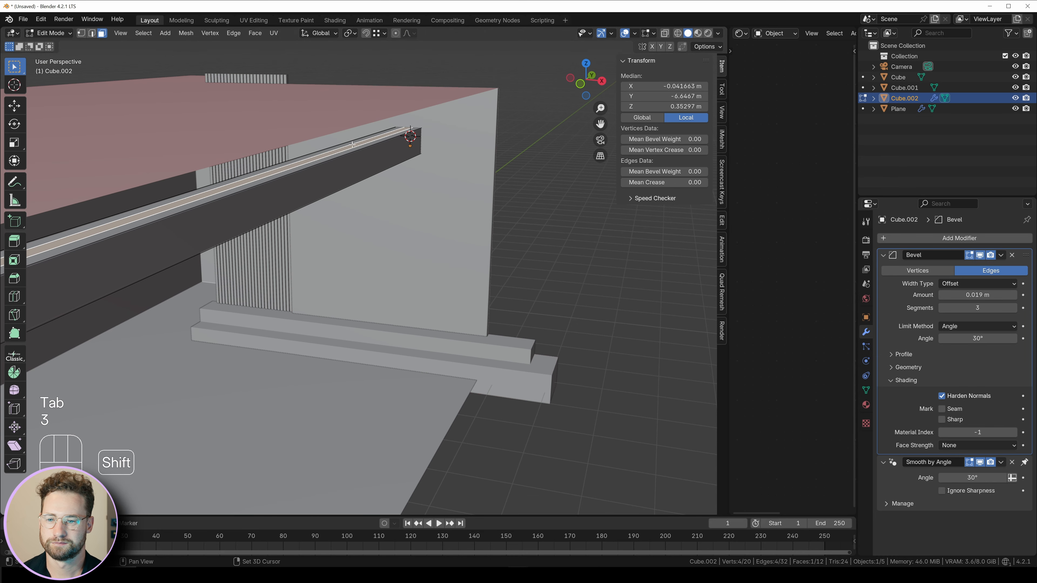
shift+click(365, 148)
key(g)
key(z)
click(462, 163)
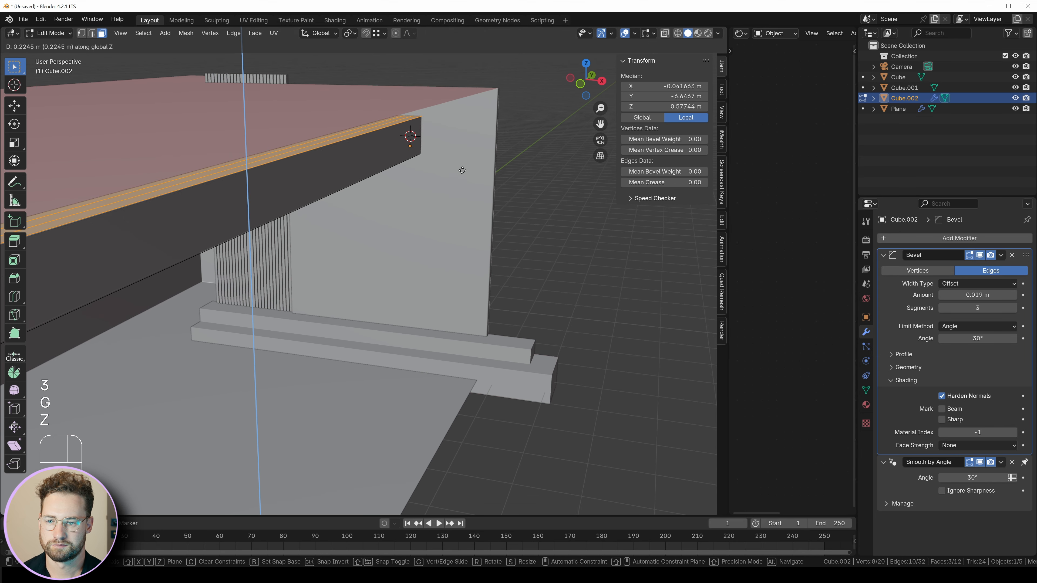
key(Tab)
key(KP_0)
key(a)
key(a)
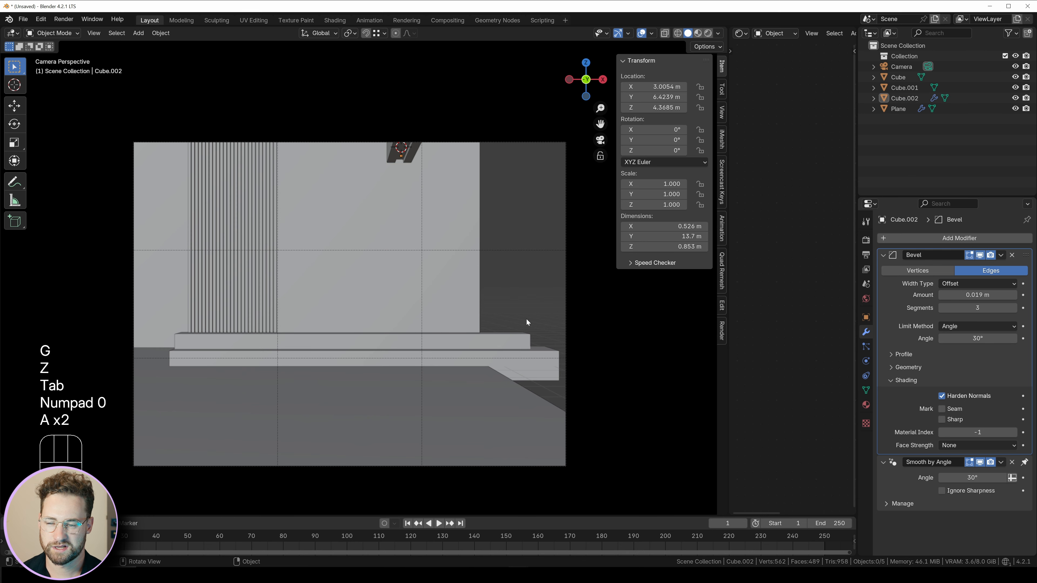
Step: Add a cube at the floor's outer edge and thin it along X into a panel about 0.08 m thick
middle_drag(512, 360, 395, 323)
key(shift+a)
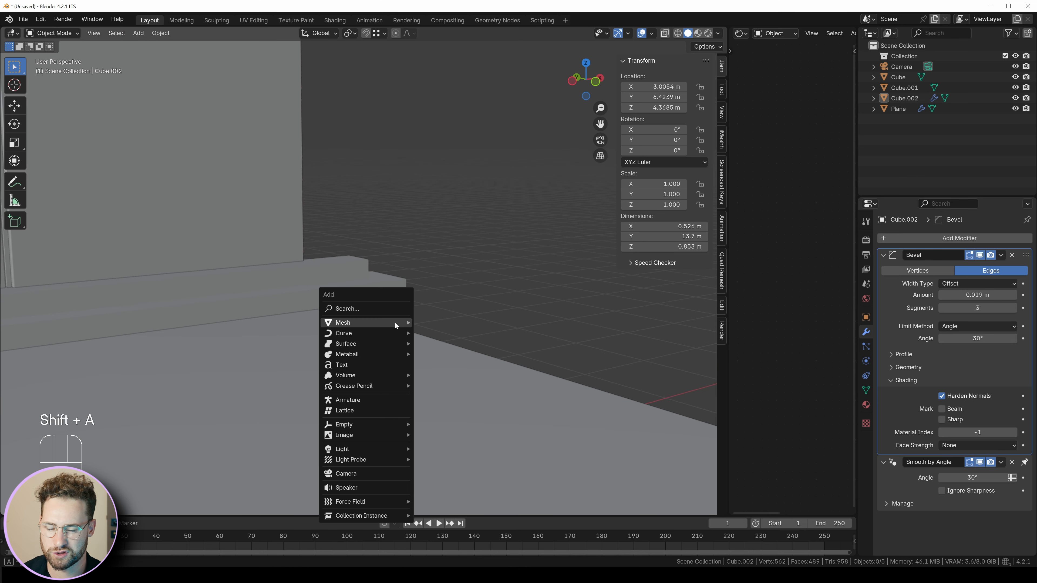
mouse_move(394, 323)
click(437, 333)
key(Tab)
key(s)
key(x)
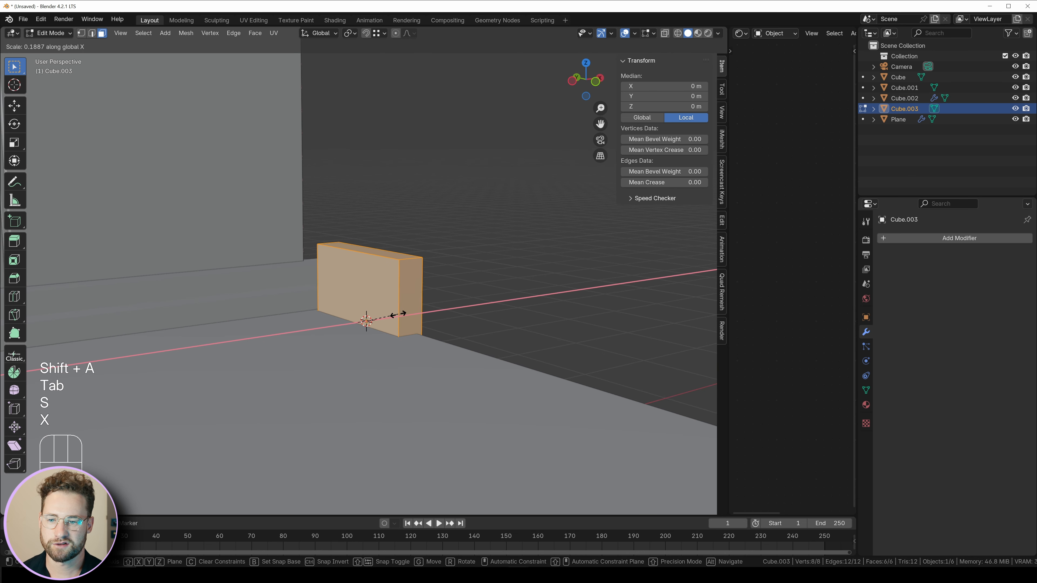
click(369, 318)
Step: Move the panel's geometry up about 0.99 m along Z so that its base rests on the floor
key(g)
key(z)
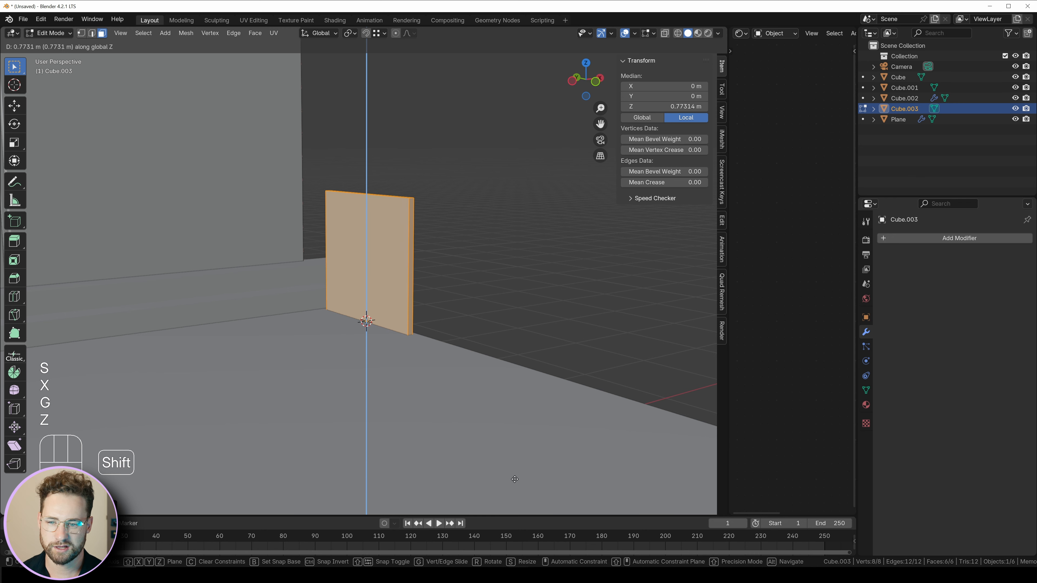
shift+click(490, 330)
shift+middle_drag(419, 295, 348, 341)
key(g)
key(z)
shift+click(421, 347)
click(348, 340)
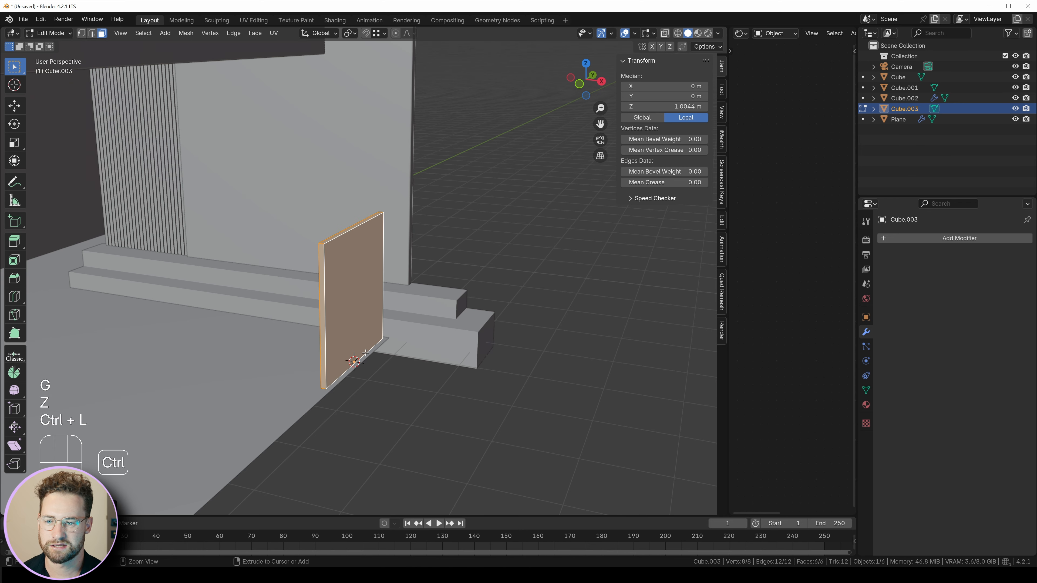
key(g)
shift+click(375, 363)
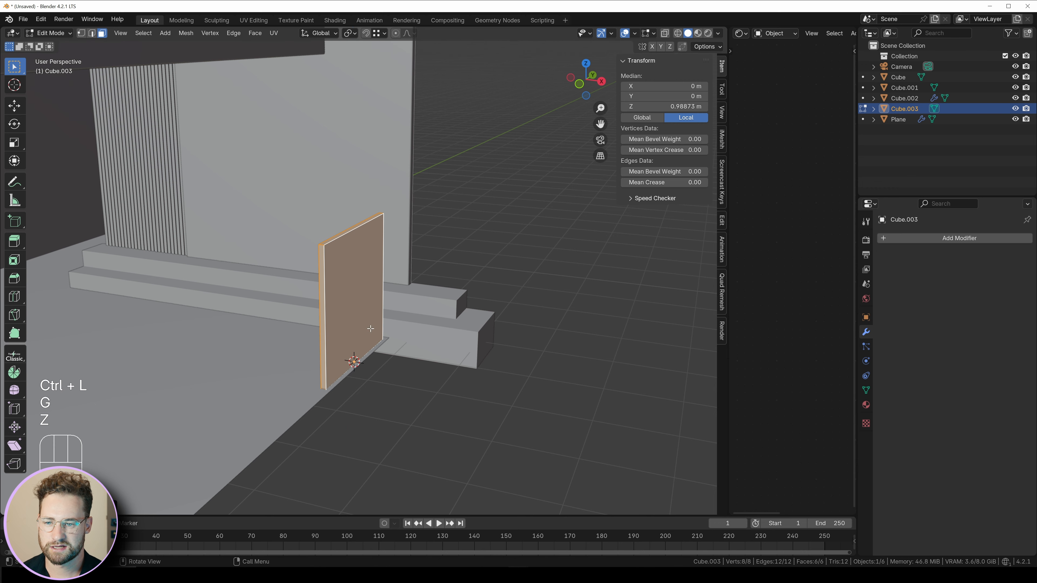
Step: Raise the panel's top face along Z until the panel is about 4.17 m tall
click(350, 230)
middle_drag(350, 230, 590, 121)
key(g)
key(z)
click(450, 151)
Step: Inset both large faces of the panel to form a narrow border
shift+click(370, 213)
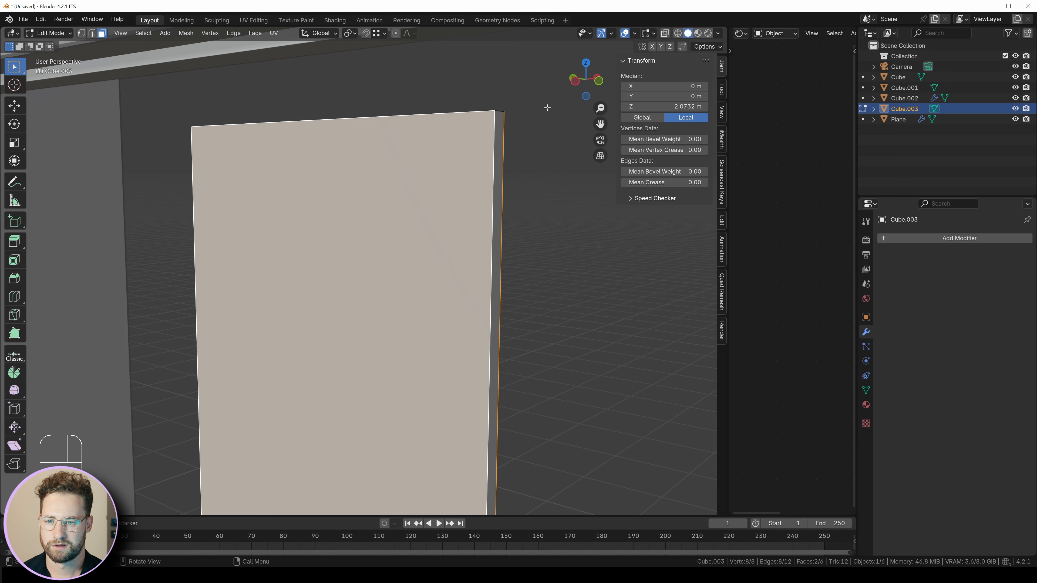
key(i)
click(522, 136)
Step: Isolate the panel, extrude both inset faces and scale them toward each other along X to recess them
middle_drag(522, 137, 408, 134)
key(KP_Divide)
scroll(417, 250, up, 3)
key(e)
key(x)
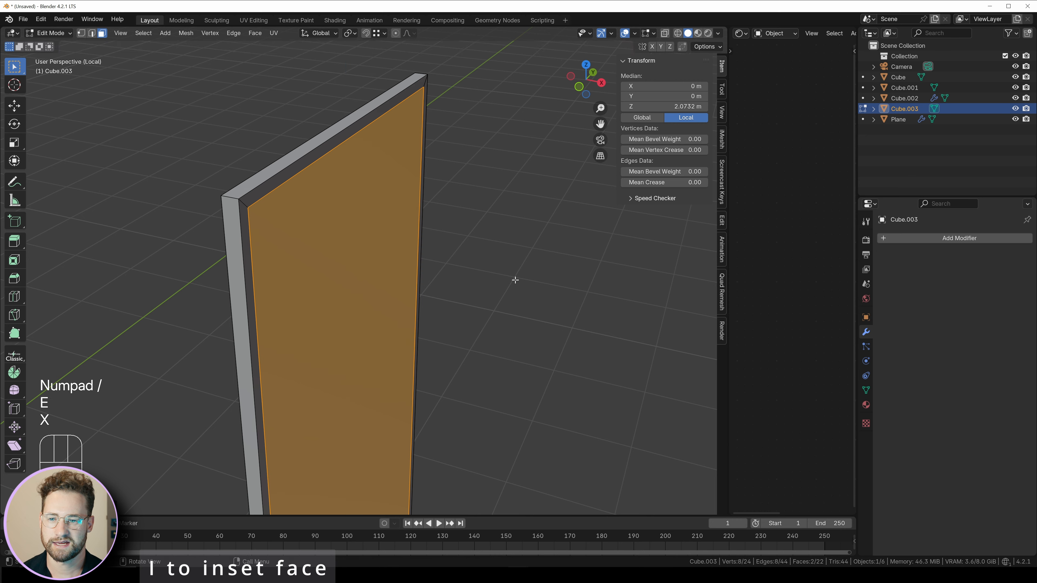
key(s)
key(x)
click(412, 366)
Step: Inset both recessed faces again, extrude them and scale them along X to form a second recess
middle_drag(411, 367, 356, 167)
scroll(368, 204, up, 4)
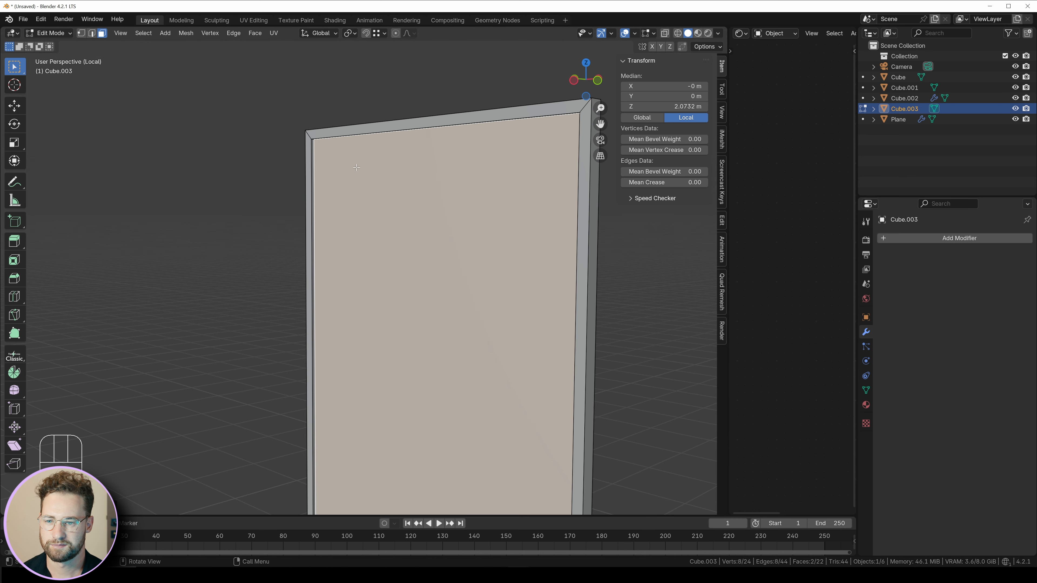
key(i)
click(411, 94)
mouse_move(411, 93)
middle_down()
mouse_move(405, 160)
mouse_move(518, 240)
middle_up()
click(458, 200)
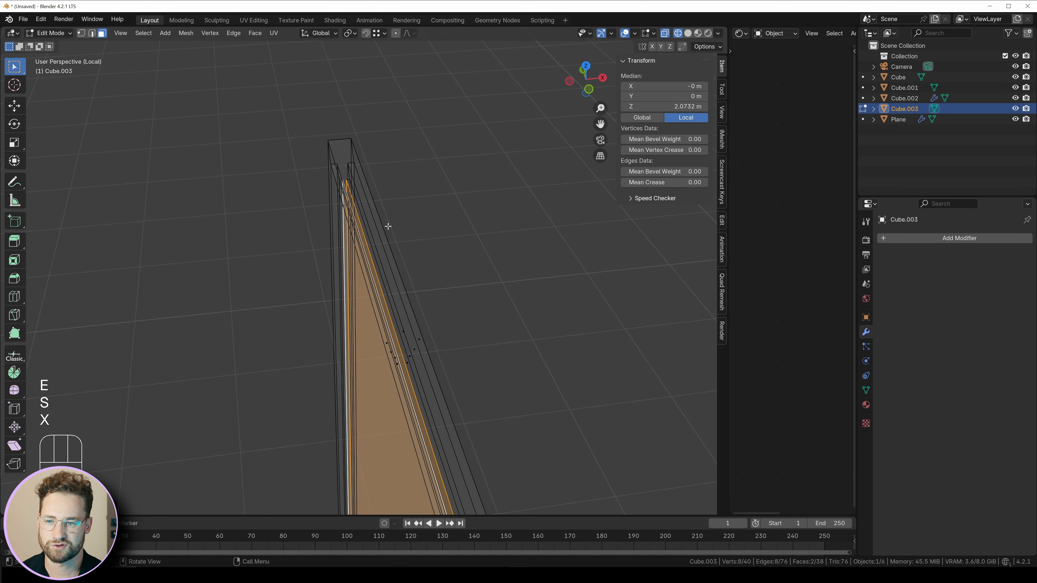
Step: Undo the recent edits to the panel's inner faces and redo the last two needed
key(ctrl+z)
key(ctrl+z)
key(ctrl+z)
key(ctrl+z)
key(ctrl+z)
key(ctrl+z)
key(ctrl+z)
key(ctrl+z)
key(ctrl+z)
key(ctrl+z)
key(ctrl+z)
key(ctrl+z)
key(ctrl+z)
key(ctrl+z)
key(ctrl+z)
key(ctrl+z)
key(ctrl+z)
key(ctrl+z)
key(ctrl+z)
key(ctrl+z)
key(ctrl+shift+z)
key(ctrl+shift+z)
Step: Delete the two innermost faces and bridge the open edge loops around the opening
key(x)
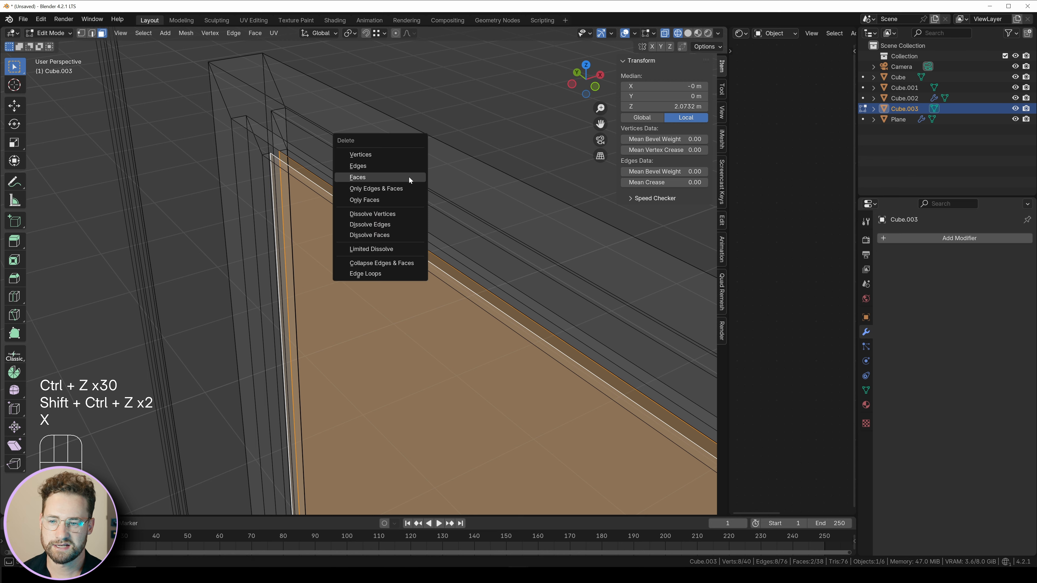
click(410, 177)
key(2)
alt+click(301, 169)
right_click(404, 176)
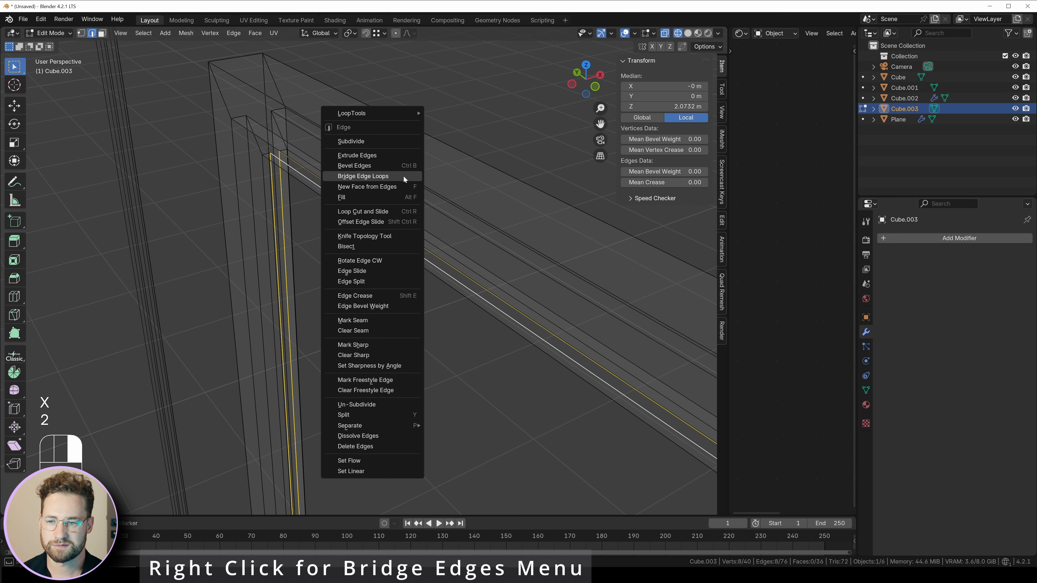
click(403, 177)
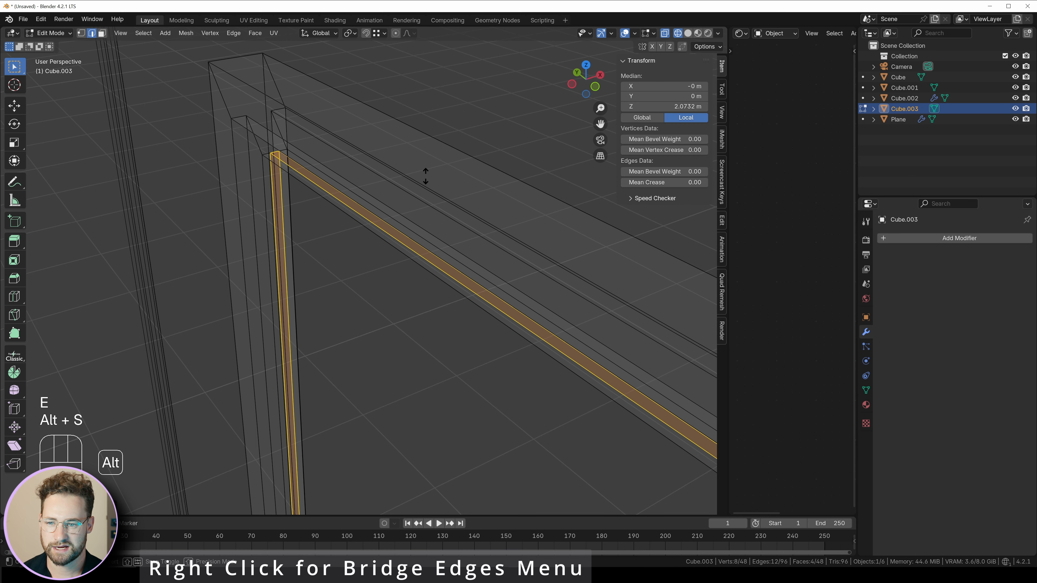
Step: Extrude the bridged strip along its normals into a groove, and duplicate the strip in place and extrude the copy along its normals
key(shift)
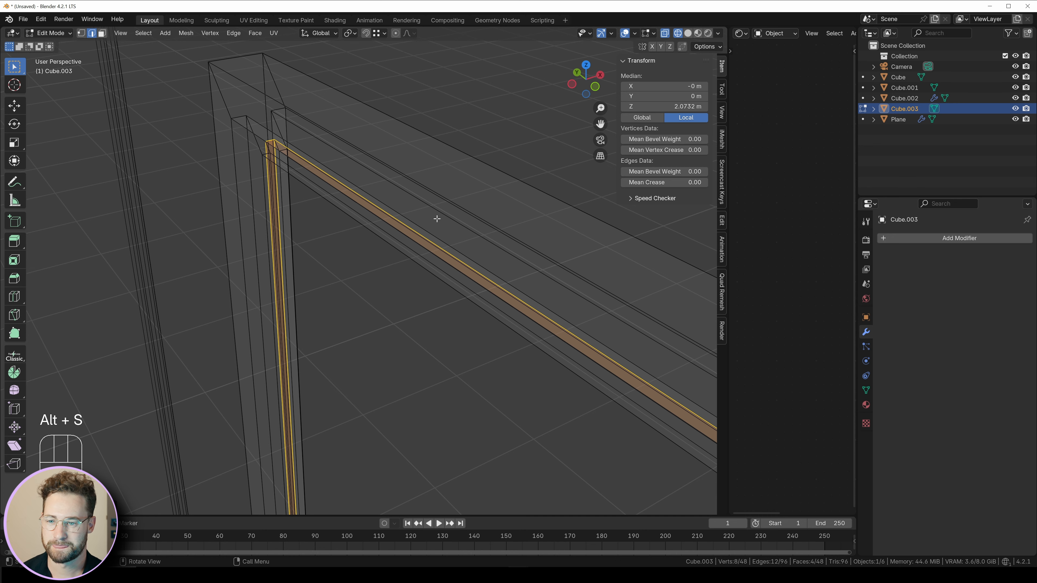
key(shift)
key(shift+d)
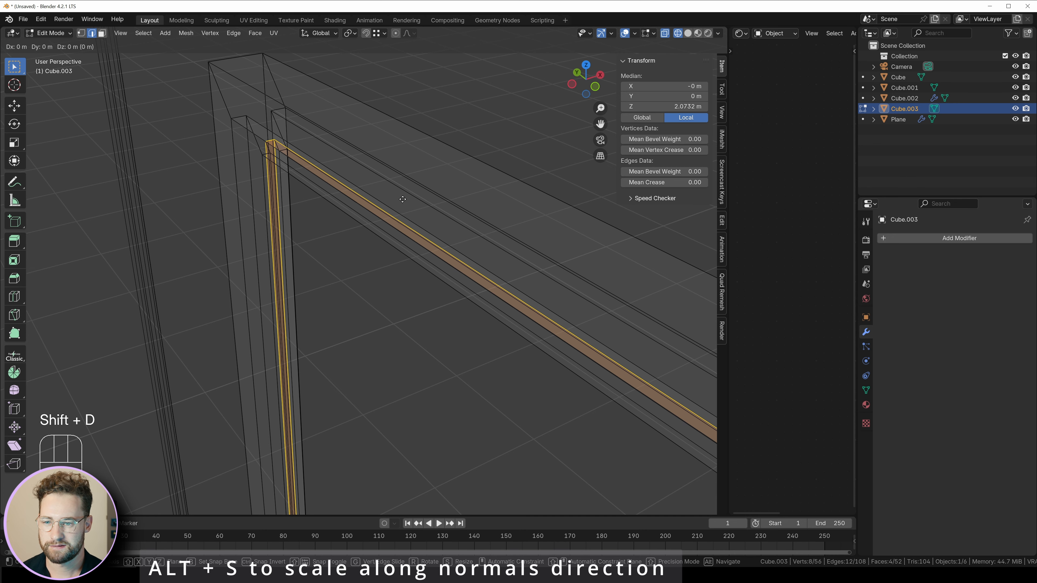
right_click(447, 142)
key(alt+s)
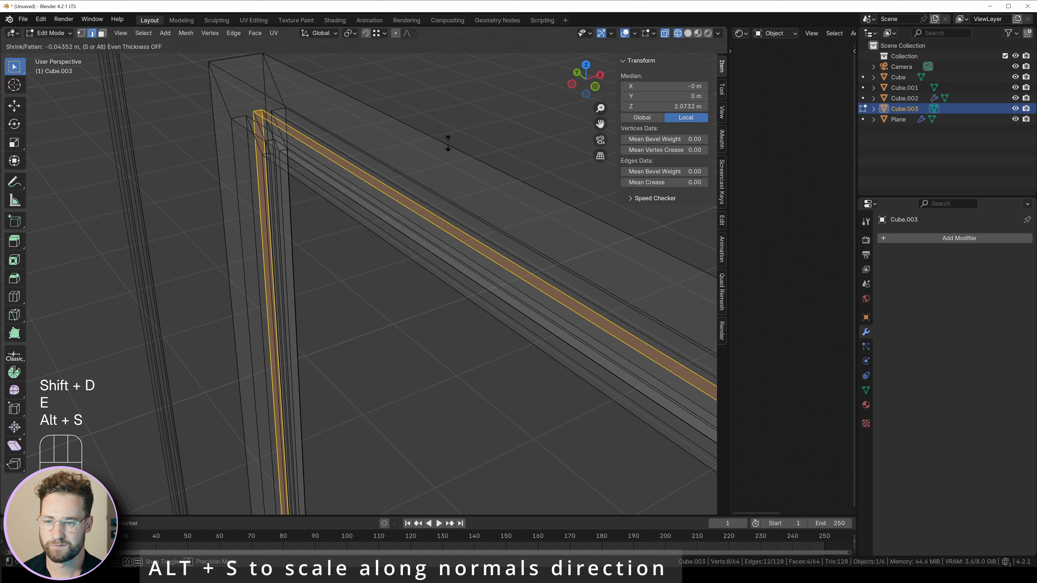
click(342, 309)
Step: Delete the selected inner rim faces in solid shading and fill the open edge loops to close the glass pane
middle_drag(343, 308, 357, 283)
key(z)
click(363, 282)
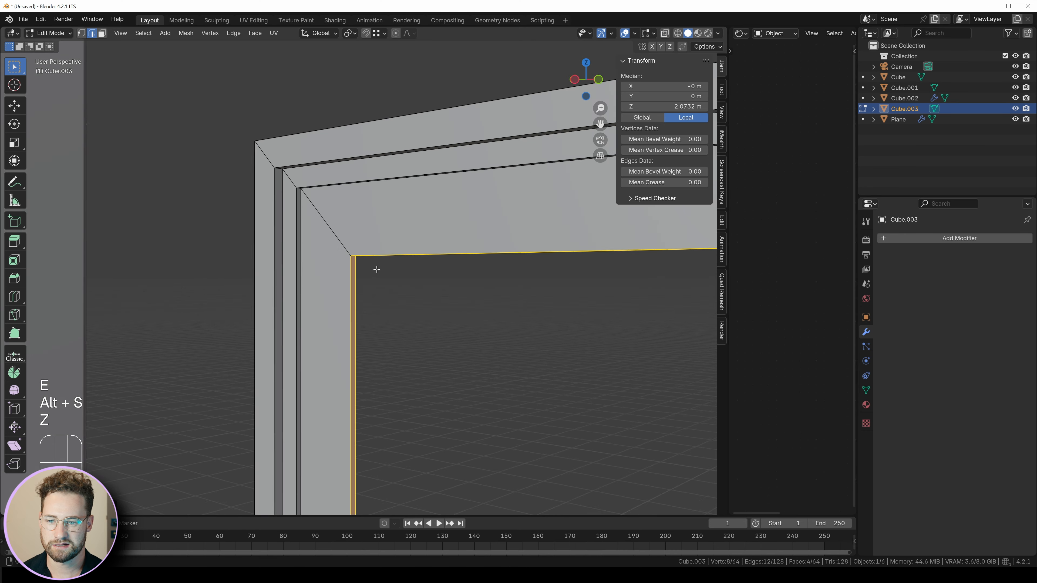
key(x)
click(369, 269)
key(2)
alt+click(361, 249)
key(f)
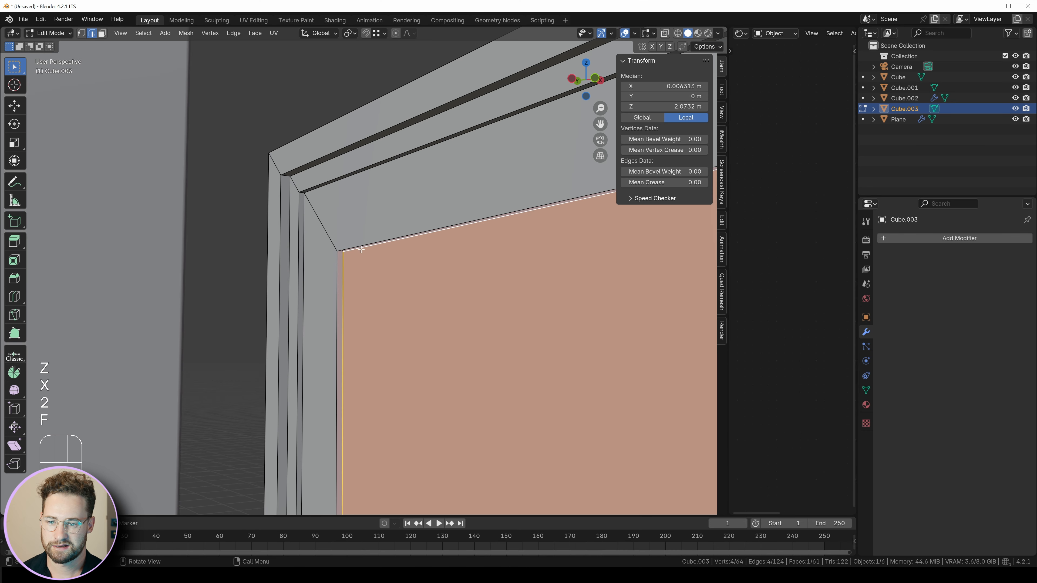
Step: Copy the wall's Bevel and Smooth by Angle modifiers to the window panel
scroll(357, 242, down, 4)
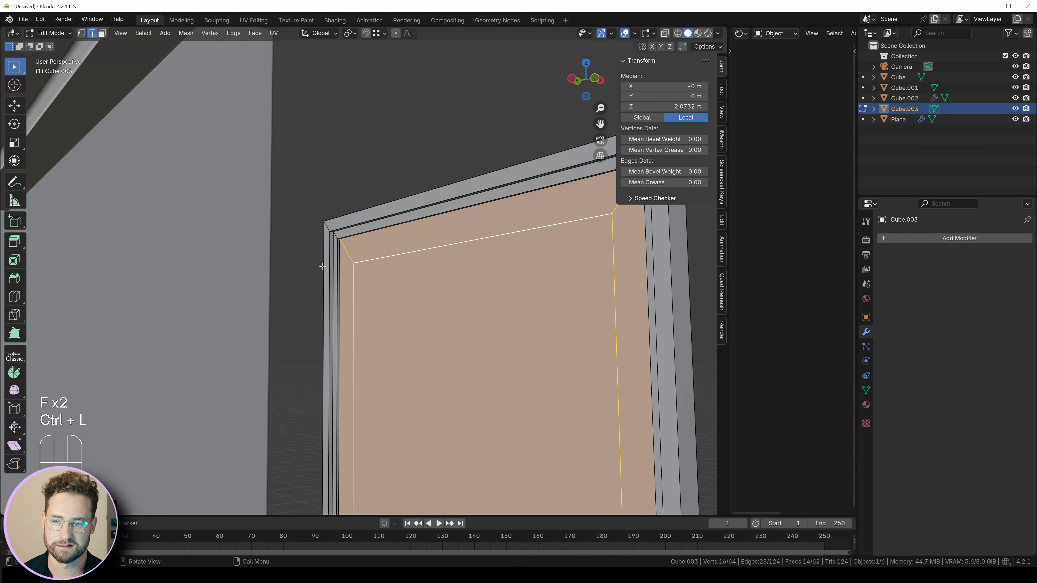
key(Tab)
scroll(399, 263, down, 3)
shift+click(267, 247)
key(ctrl+l)
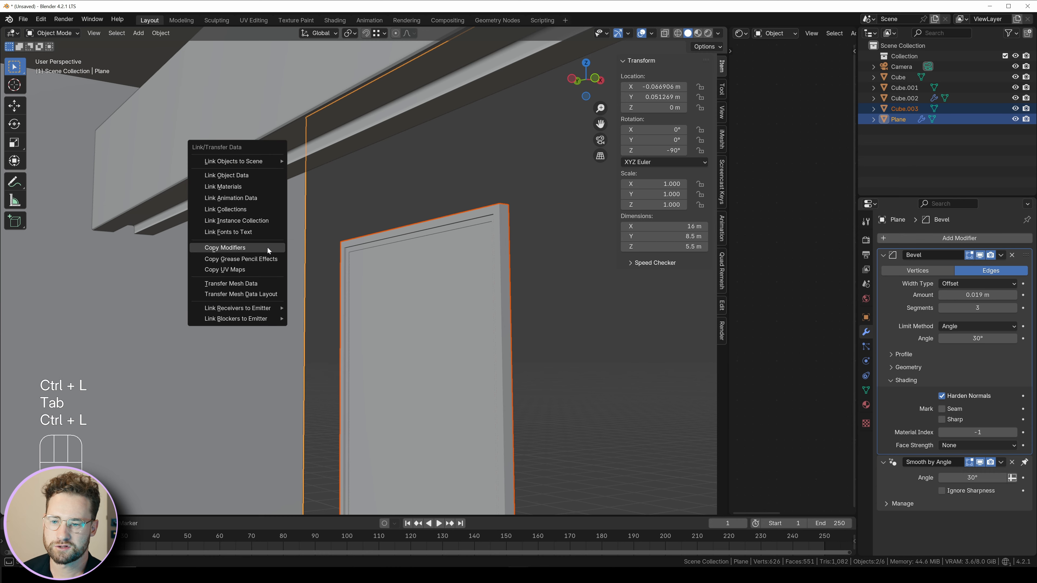
click(267, 247)
Step: Raise the inner vertices at the panel's lower end by about 0.19 m along Z to make a taller bottom rail
middle_drag(267, 247, 553, 365)
click(388, 289)
key(Tab)
scroll(388, 289, up, 4)
key(z)
key(1)
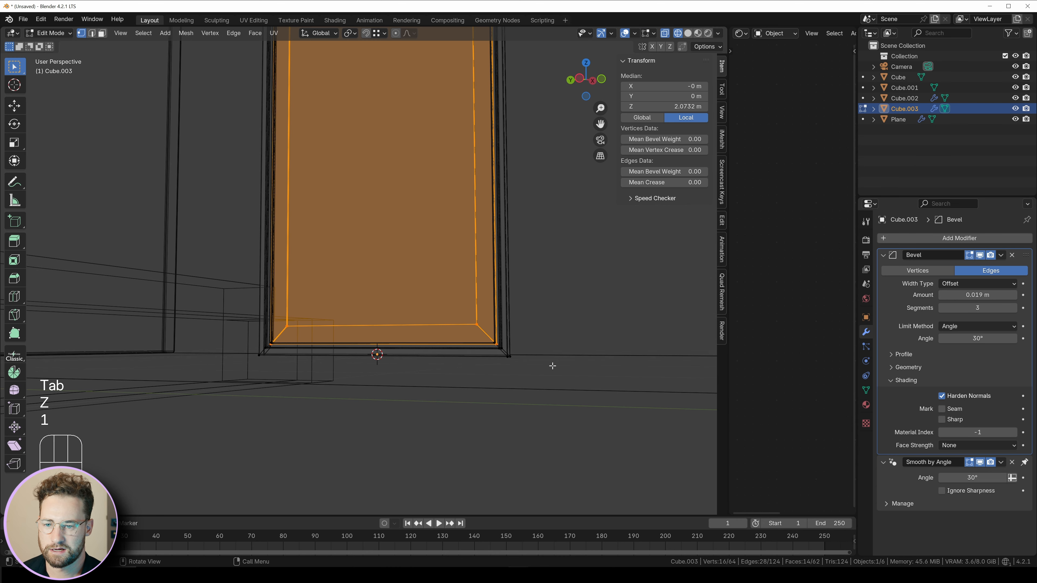
drag(529, 351, 243, 307)
key(z)
key(g)
key(z)
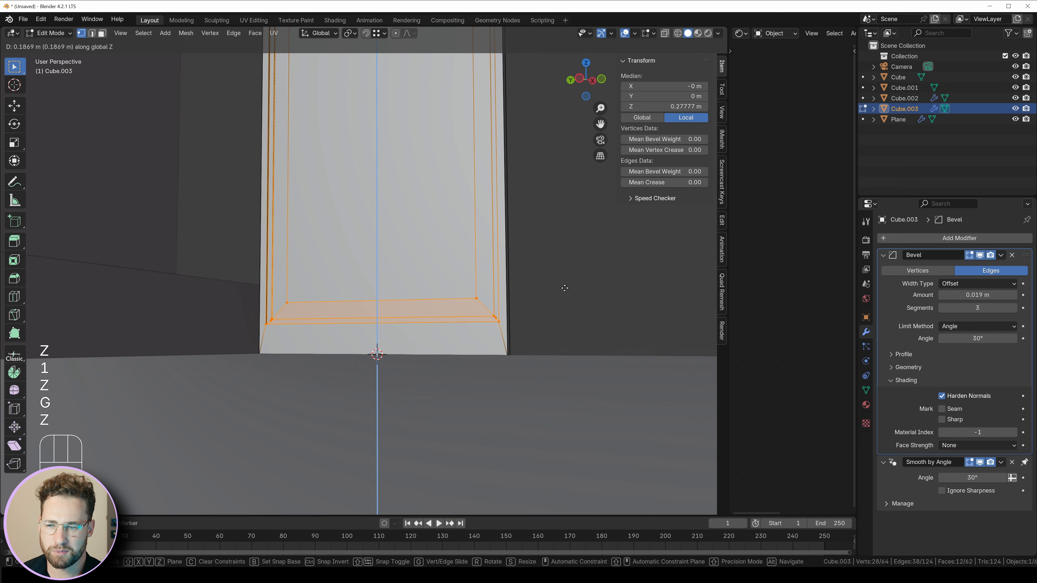
click(478, 301)
key(Tab)
Step: Shift the window panel about 0.09 m along Y
middle_drag(479, 300, 440, 330)
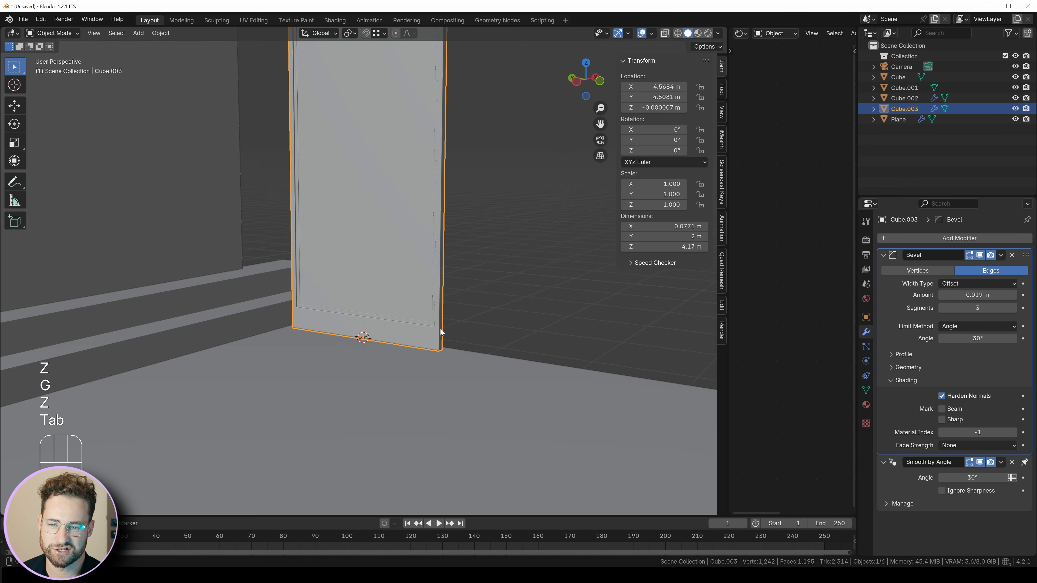
scroll(466, 330, up, 3)
scroll(466, 329, down, 3)
key(g)
key(x)
key(g)
key(y)
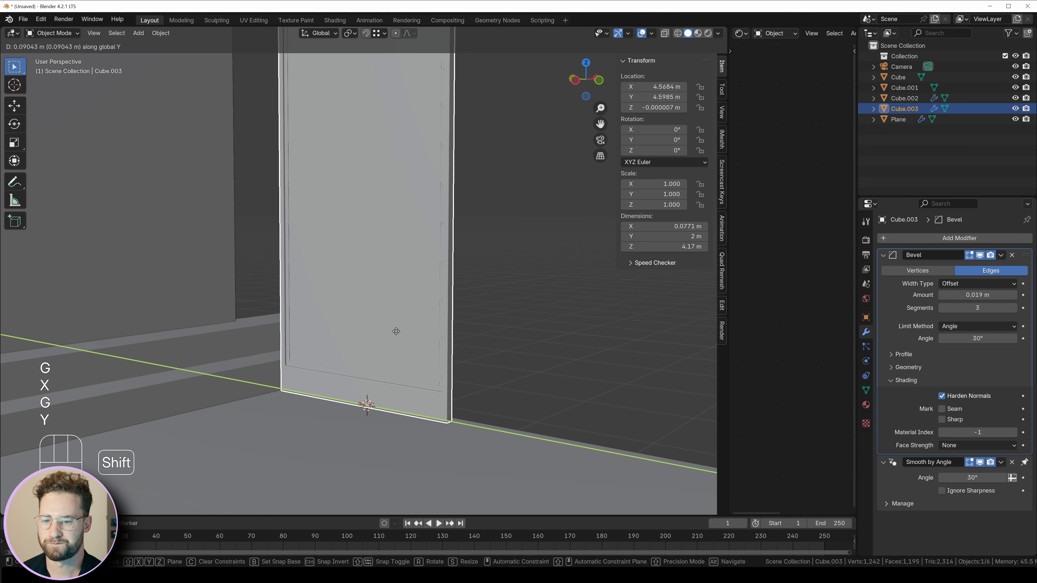
click(396, 331)
Step: Duplicate the window panel and place the copy beside it, about 2 m away in the negative Y direction
middle_drag(395, 330, 404, 343)
key(shift+d)
key(t)
key(y)
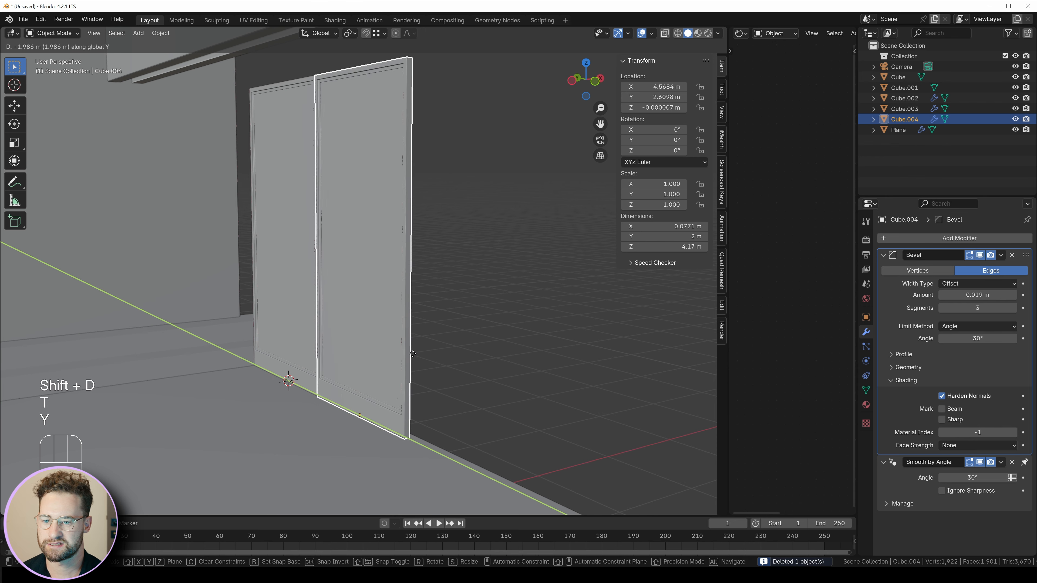
click(421, 353)
scroll(377, 324, up, 5)
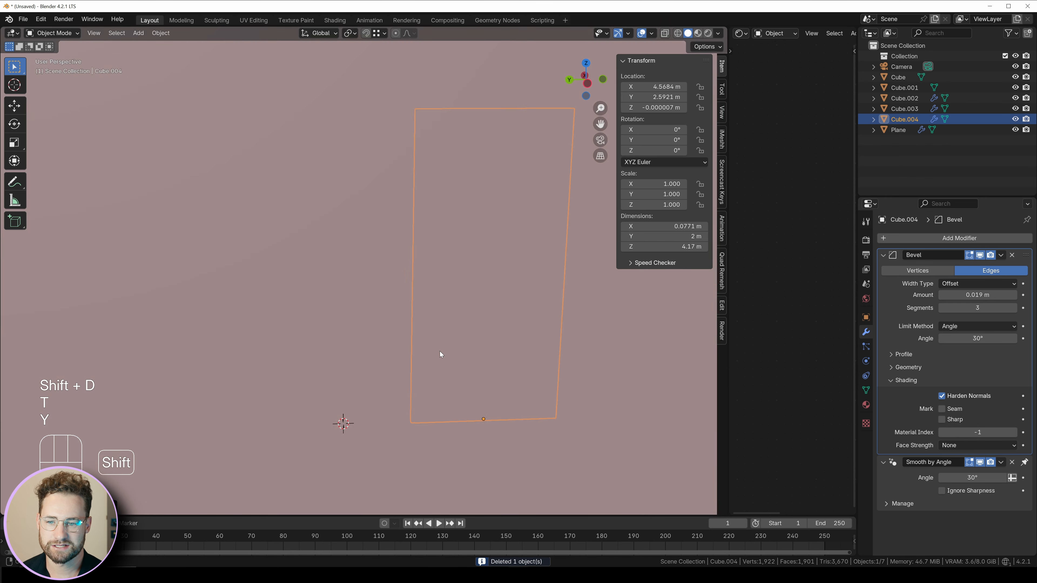
Step: Enable snapping and snap the copied panel along Y flush against the first panel's edge
scroll(441, 351, down, 3)
scroll(427, 308, up, 2)
key(shift+Tab)
key(g)
key(y)
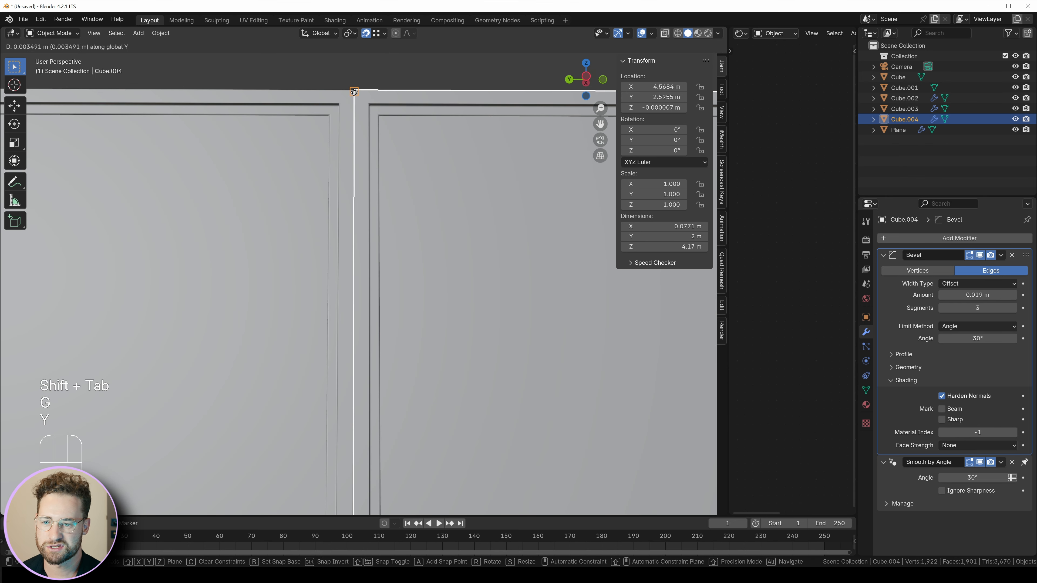
click(354, 92)
Step: Add a cube at the second panel's free edge and scale it to about 0.2 × 0.2 × 0.59 m
scroll(384, 254, down, 3)
shift+middle_drag(385, 254, 391, 233)
scroll(392, 262, up, 4)
key(shift+a)
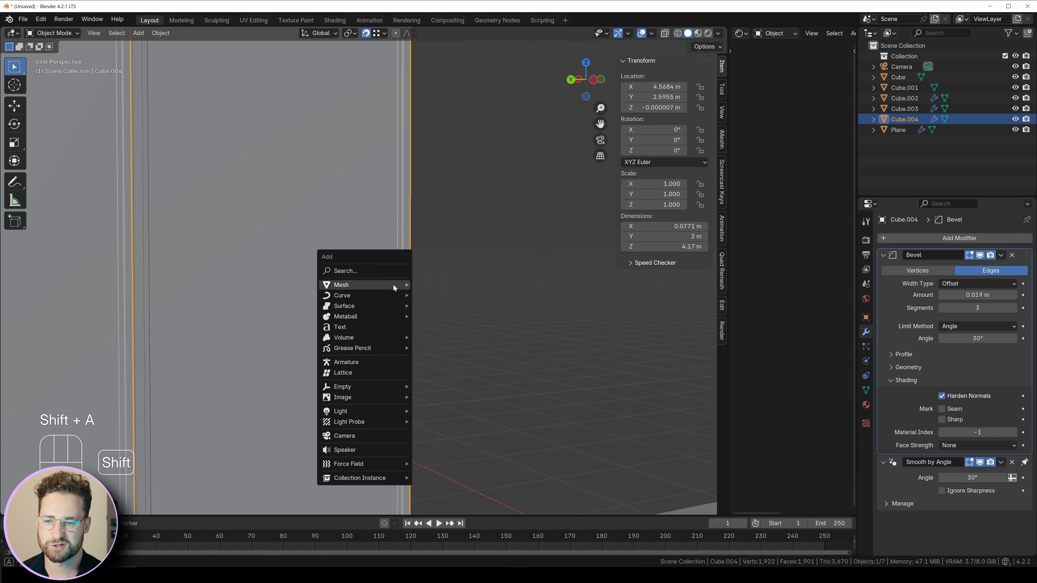
mouse_move(393, 285)
click(431, 295)
key(s)
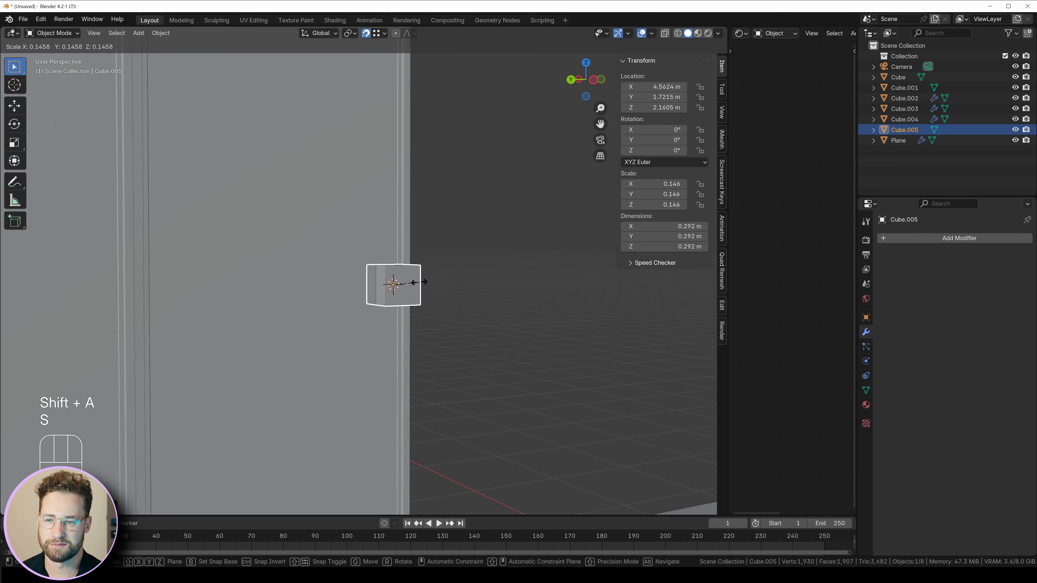
click(424, 368)
Step: Thin the block at the second panel's edge to about 0.06 m along X
key(KP_Decimal)
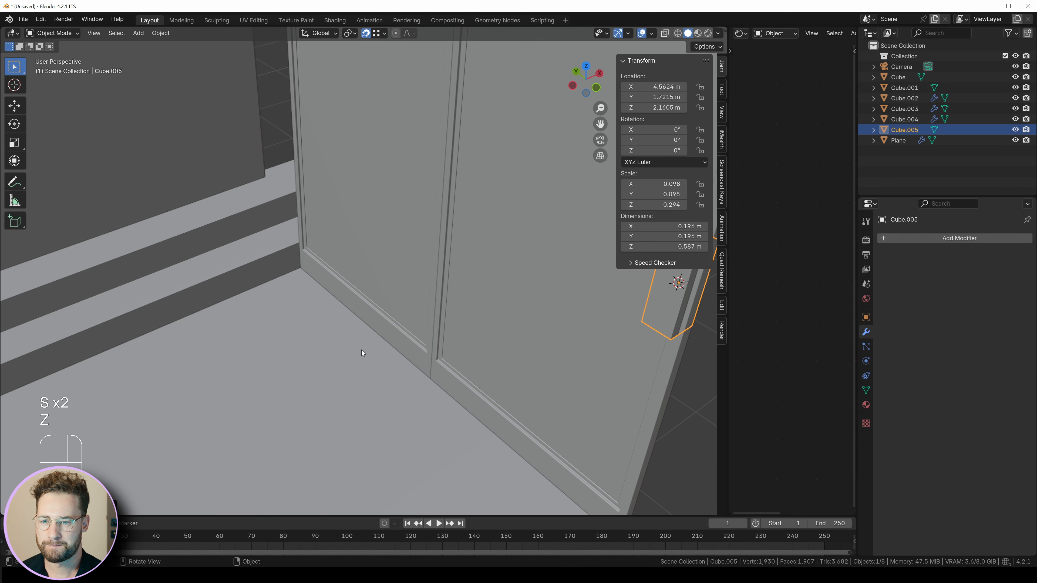
key(s)
key(y)
key(x)
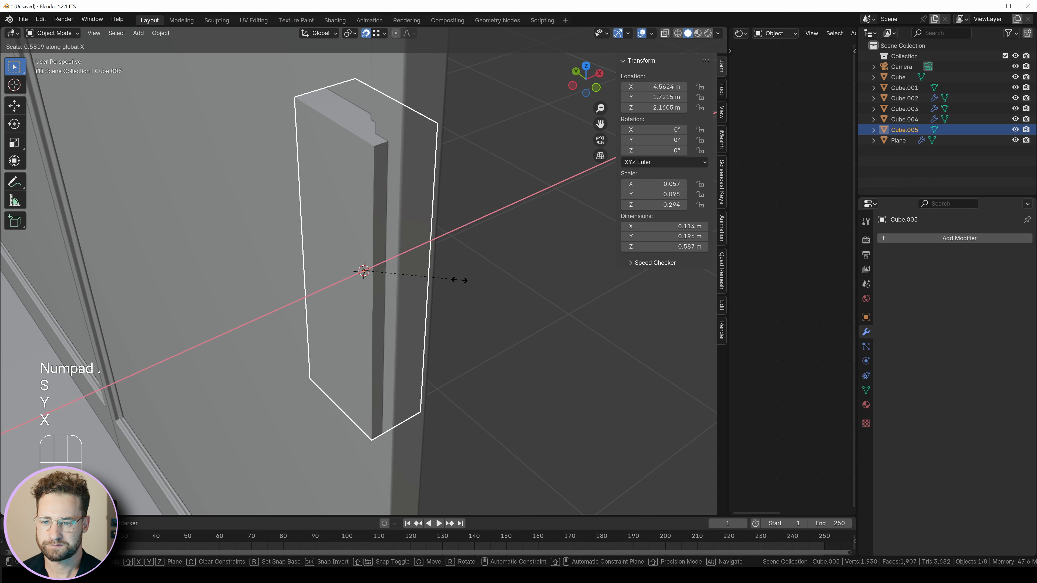
click(416, 295)
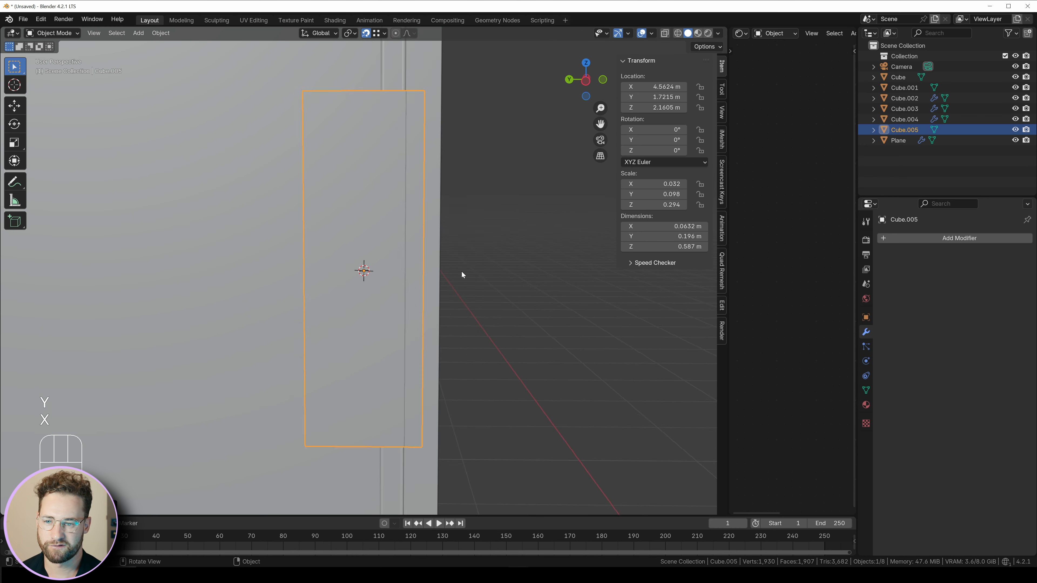
Step: Copy the modifiers from the second window panel to the thin block
scroll(483, 307, down, 3)
shift+click(385, 162)
key(ctrl+l)
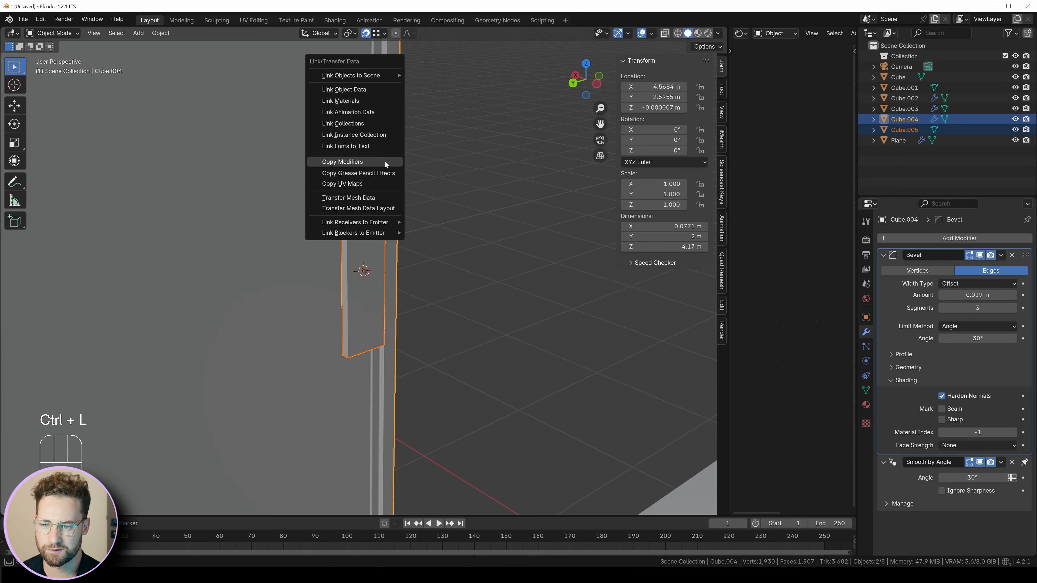
click(385, 161)
click(361, 246)
key(KP_Decimal)
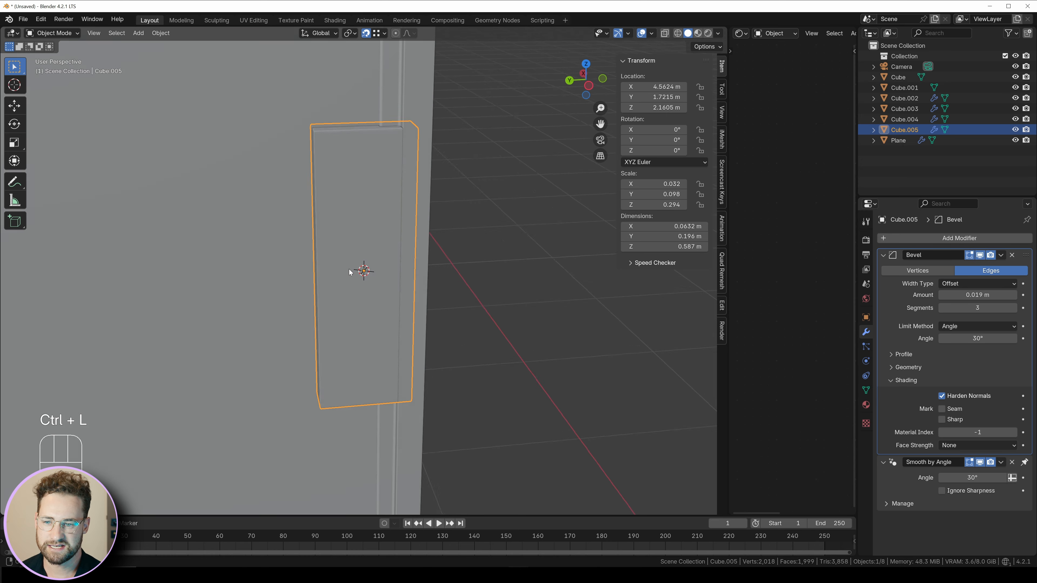
Step: Duplicate the block's room-facing face, scale the copy down and extrude it about 0.009 m as a raised plate
key(Tab)
key(3)
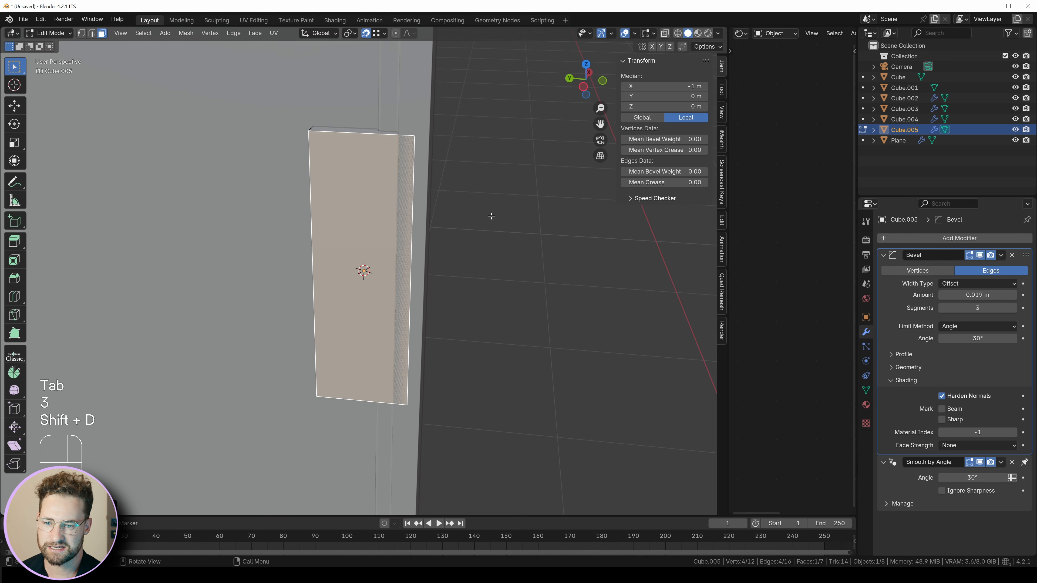
key(s)
click(464, 202)
middle_drag(464, 202, 463, 228)
key(e)
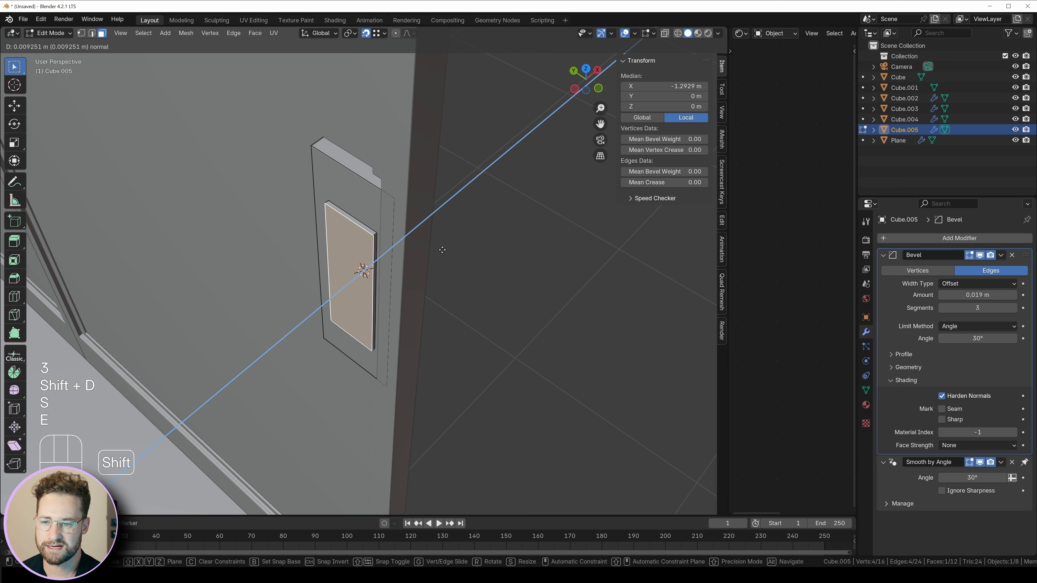
click(444, 251)
key(Tab)
scroll(388, 221, up, 5)
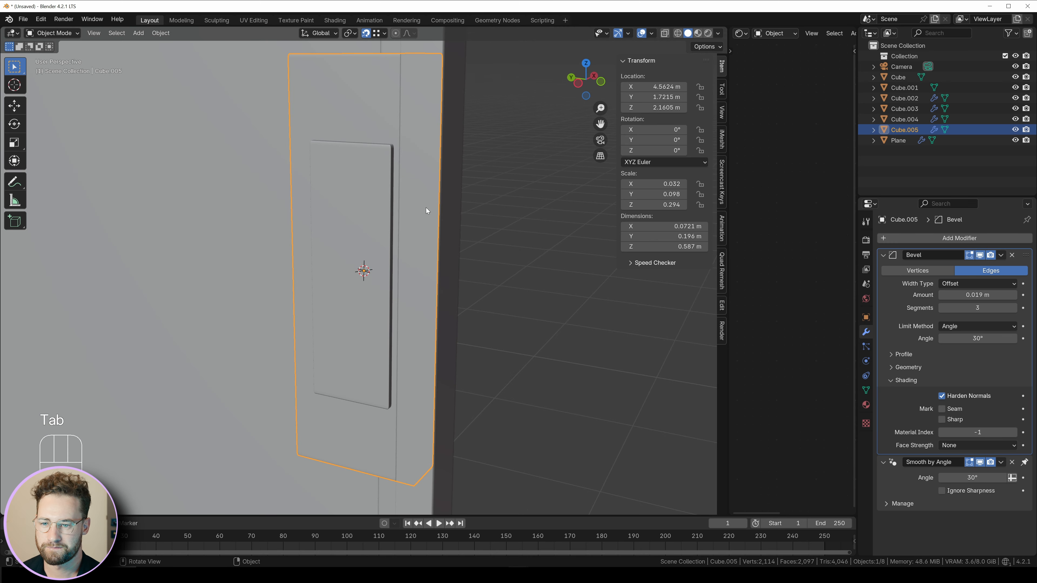
Step: Apply the scale of the handle backplate and add a cylinder on its raised face
key(ctrl+a)
click(426, 208)
key(shift+a)
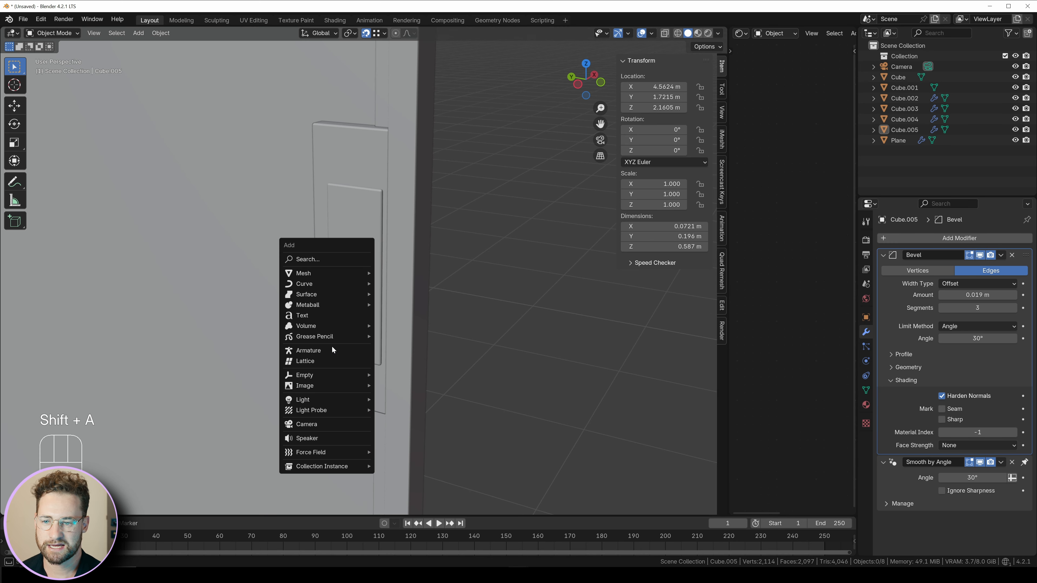
mouse_move(328, 273)
click(414, 326)
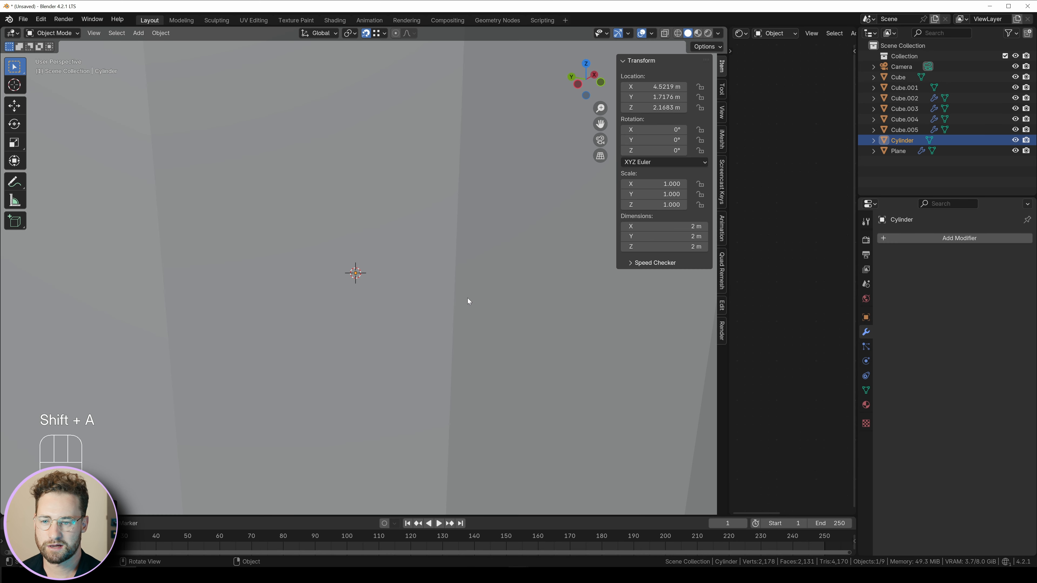
Step: Scale the cylinder's mesh down to about 0.05 m and rotate it 90° about X and 90° about Z
key(Tab)
key(s)
key(s)
click(388, 281)
text(rx90)
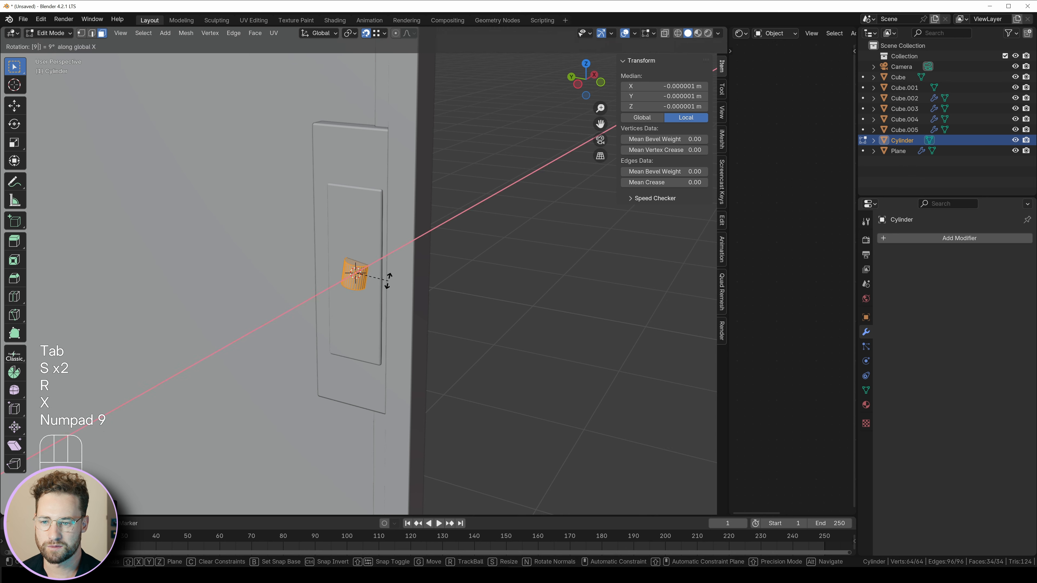
key(KP_Enter)
text(rz90)
key(KP_Enter)
Step: Turn off snapping and extend the cylinder's outer end face about 0.016 m in the negative X direction, using a wireframe top view
key(KP_7)
key(KP_4)
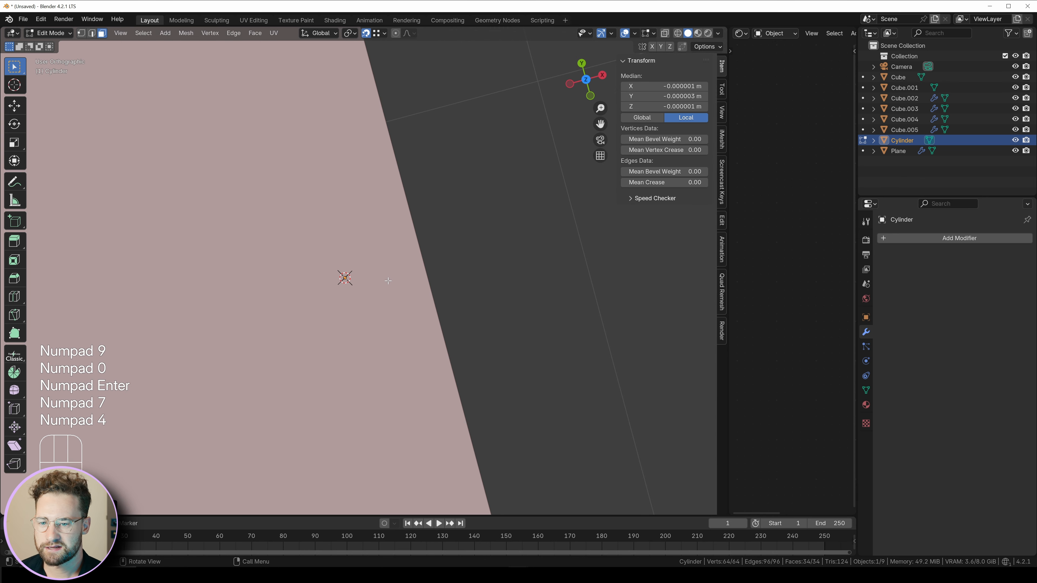
key(KP_7)
key(KP_8)
key(z)
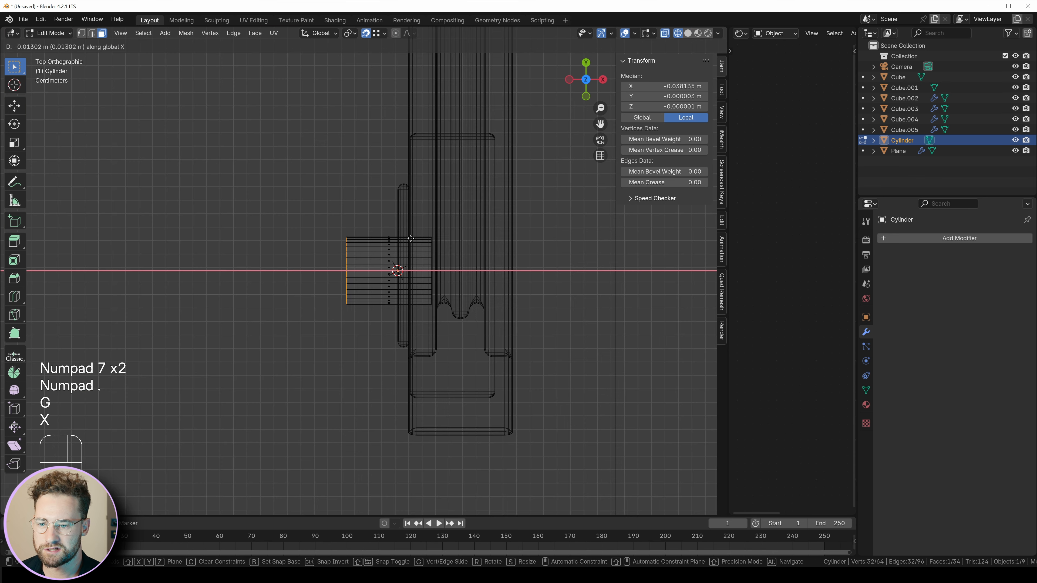
right_click(535, 311)
key(shift+Tab)
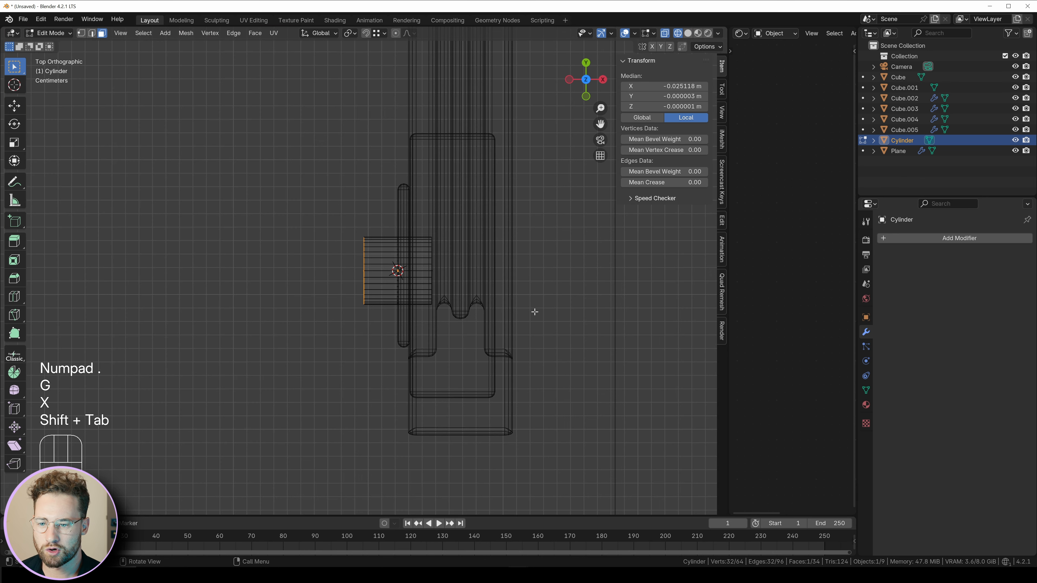
key(g)
key(x)
click(516, 313)
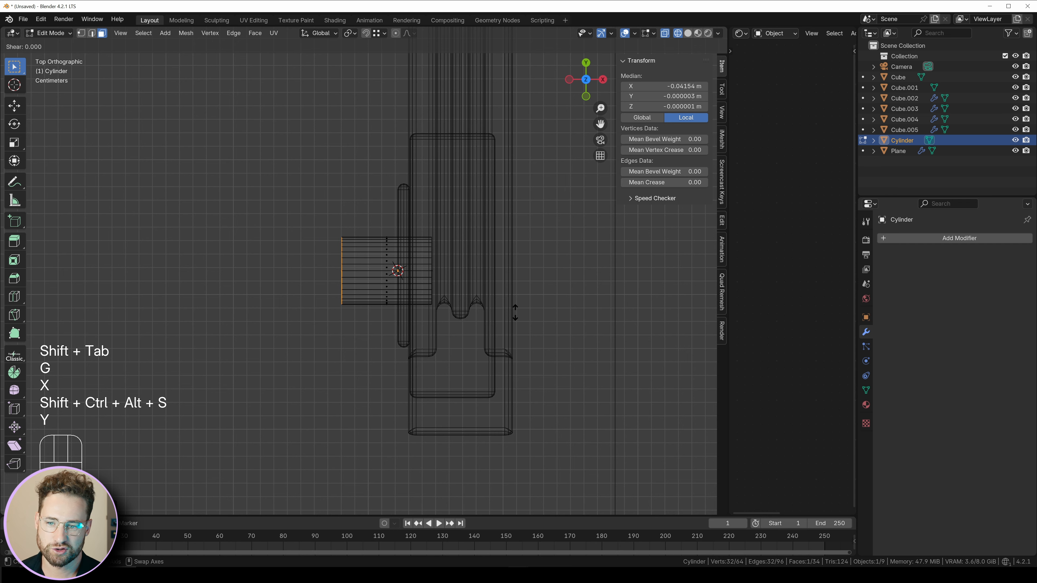
Step: Shear the cylinder's outer end face by -1 and extrude it about 0.15 m along Y
key(KP_Subtract)
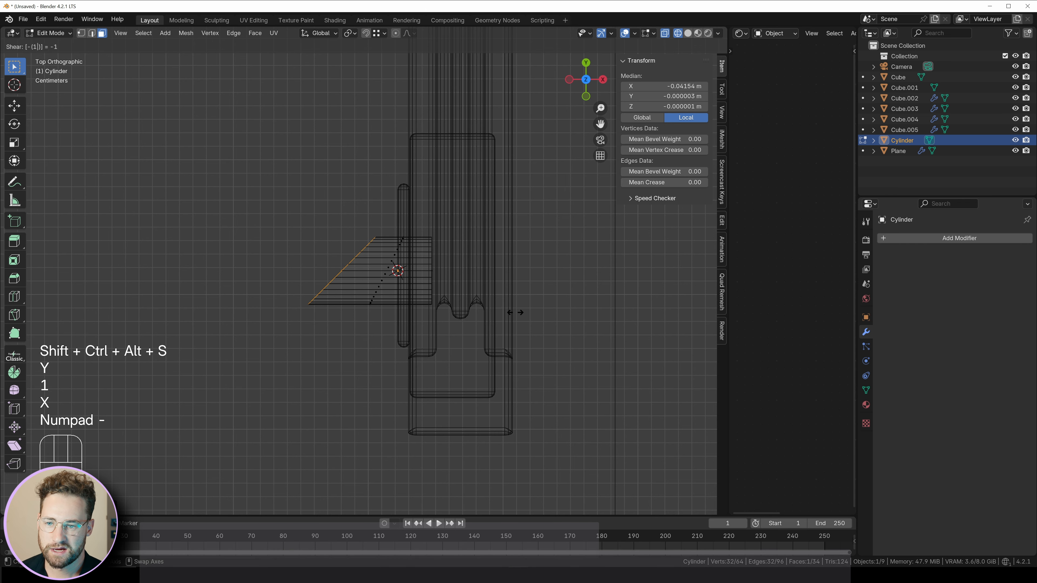
key(KP_Enter)
key(e)
key(y)
click(473, 133)
Step: Flatten the extruded end face by scaling it to 0 along Y
shift+middle_drag(472, 134, 470, 230)
key(s)
key(y)
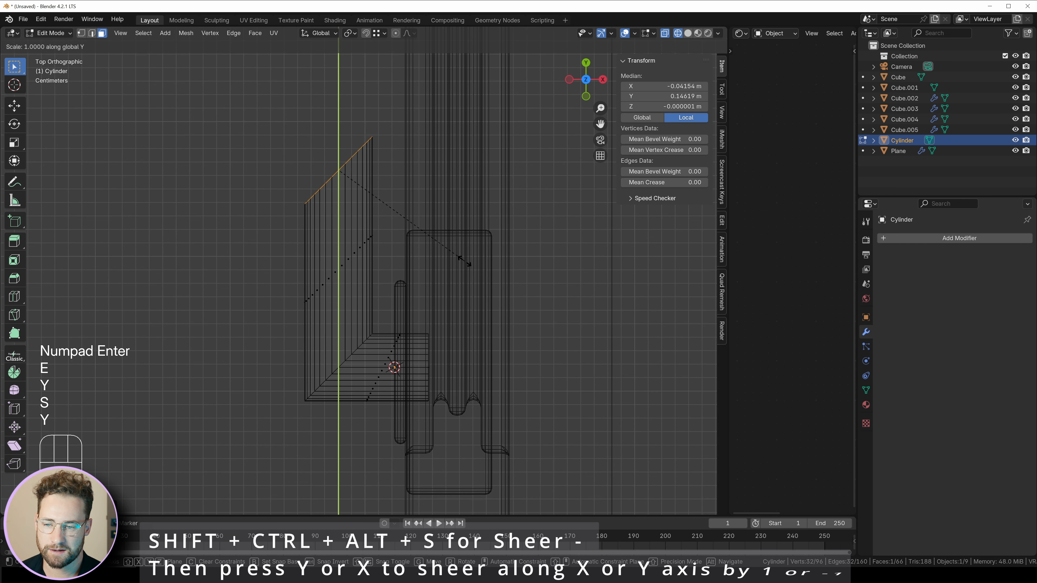
key(KP_0)
key(KP_Enter)
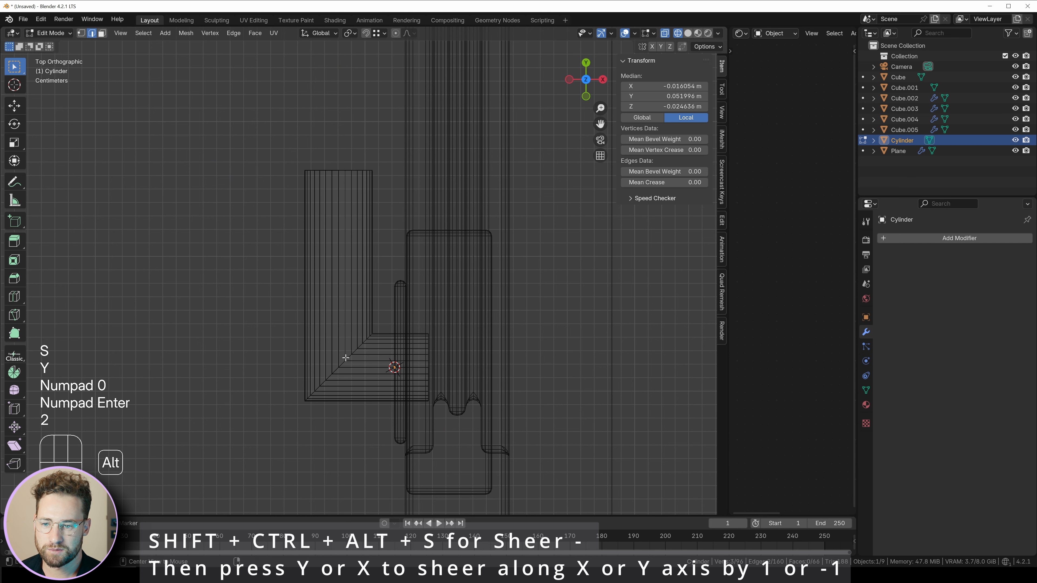
Step: Bevel the diagonal edge loop at the handle's corner by about 0.009 m with several segments
key(2)
alt+click(351, 356)
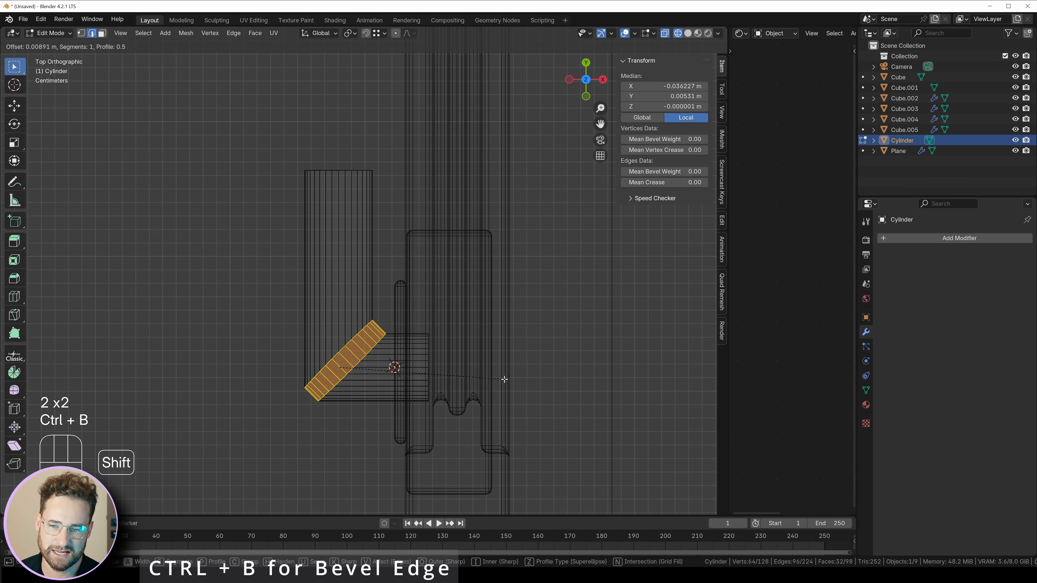
key(Tab)
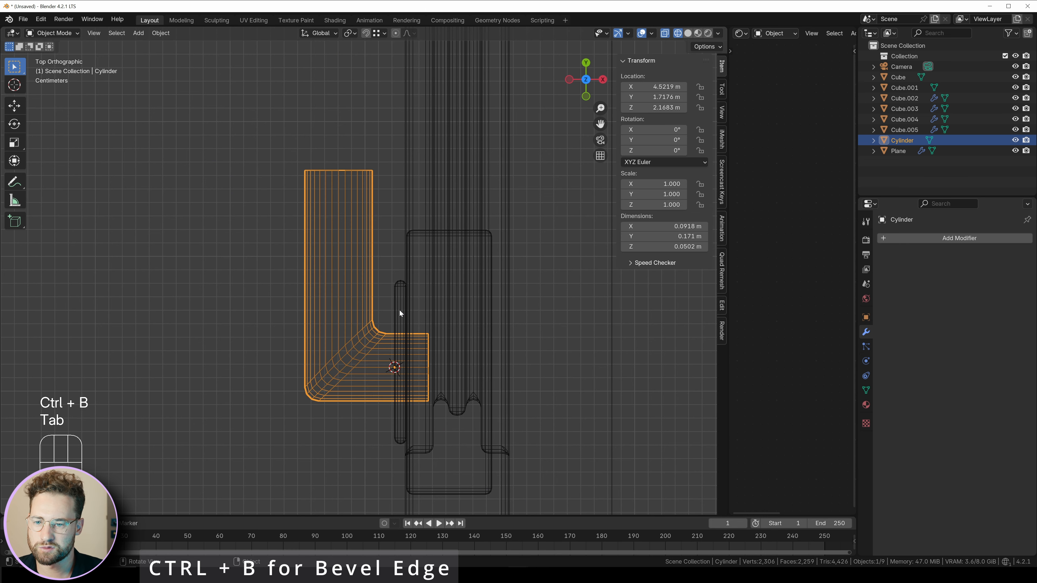
Step: Copy the modifiers from the backplate to the L-shaped handle
shift+click(402, 307)
key(ctrl+l)
click(403, 308)
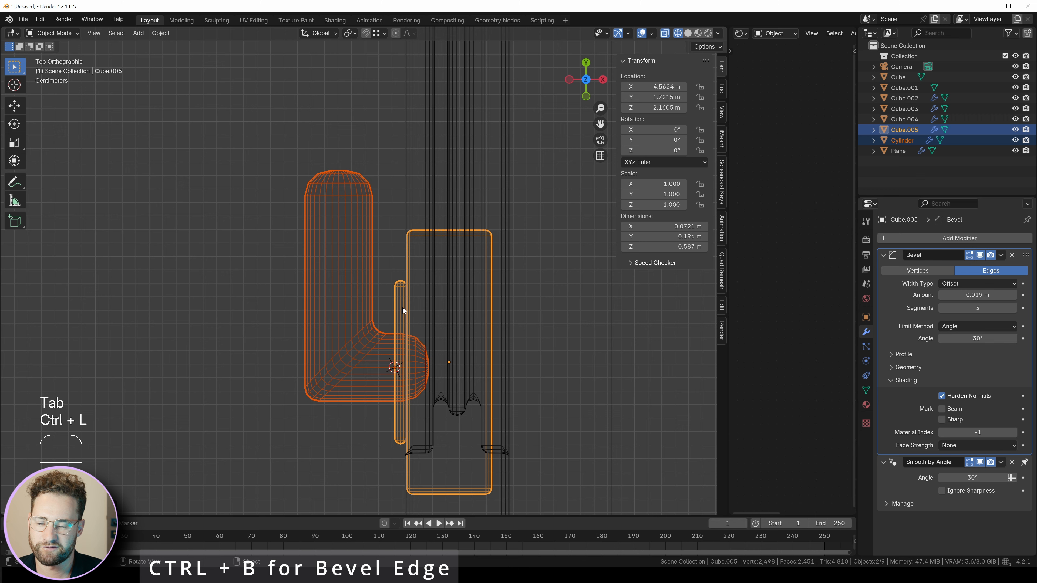
click(364, 254)
Step: Add an edge loop near the handle's free end and shade the handle smooth in solid view
key(Tab)
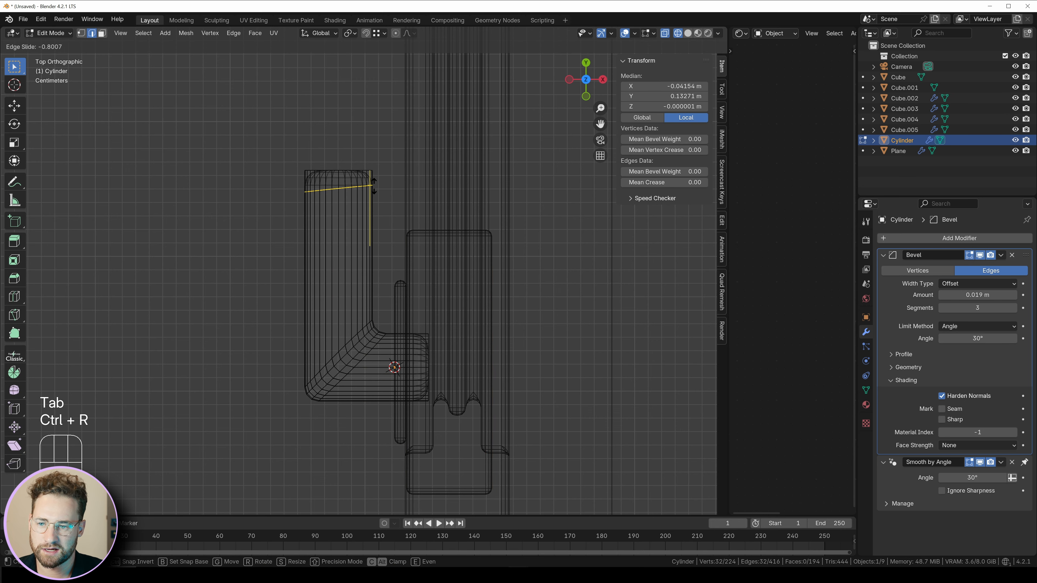
middle_drag(353, 285, 371, 225)
key(z)
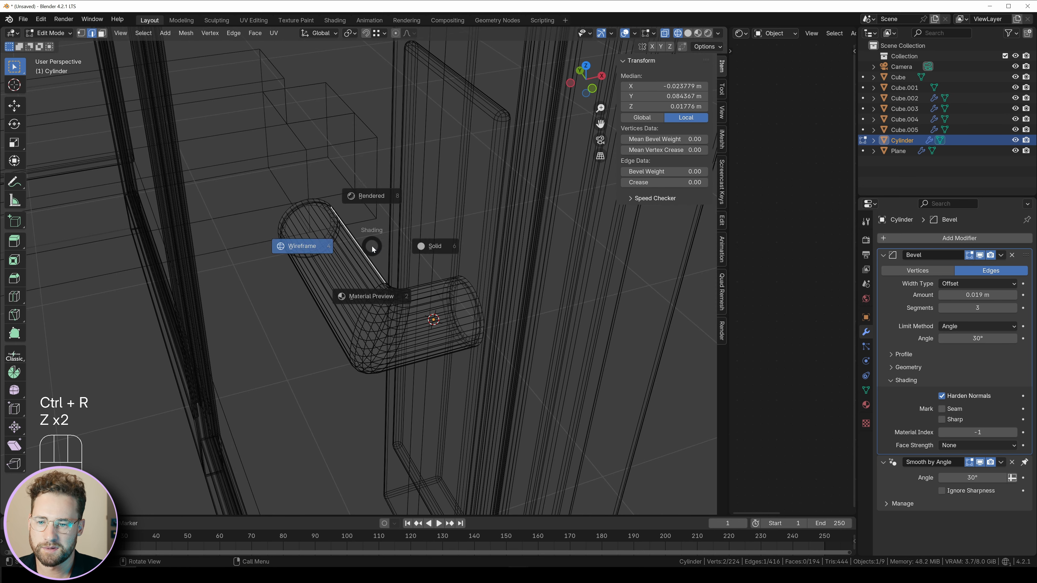
click(428, 241)
key(Tab)
right_click(447, 232)
click(447, 232)
scroll(425, 250, down, 6)
middle_drag(425, 250, 386, 273)
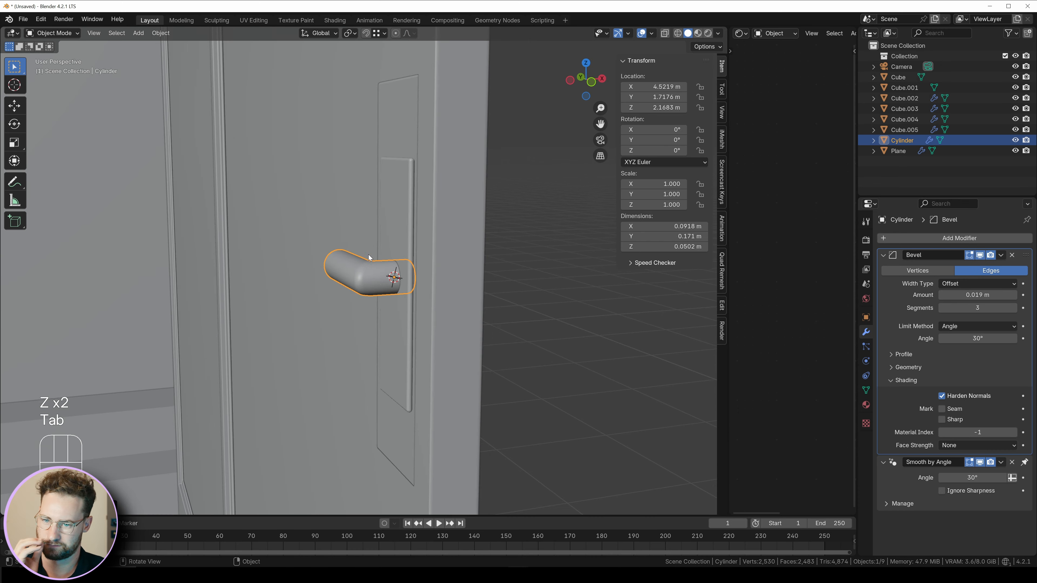
Step: Move the handle about 0.01 m in the negative X direction and scale it to about 0.61
key(g)
key(y)
key(s)
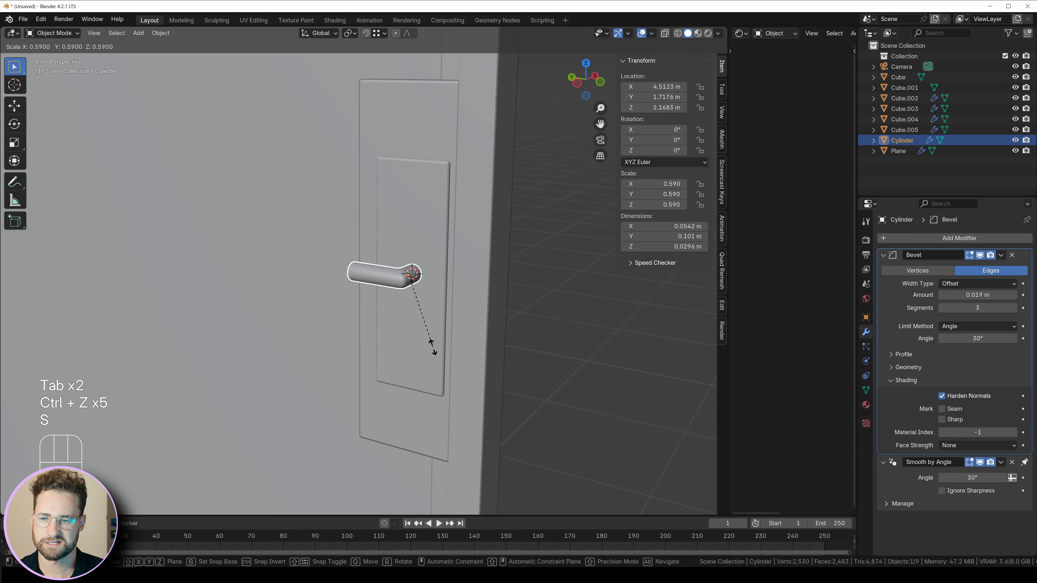
click(433, 347)
Step: Lengthen the handle to about 0.17 m by moving its free end along Y
key(Tab)
key(z)
click(370, 320)
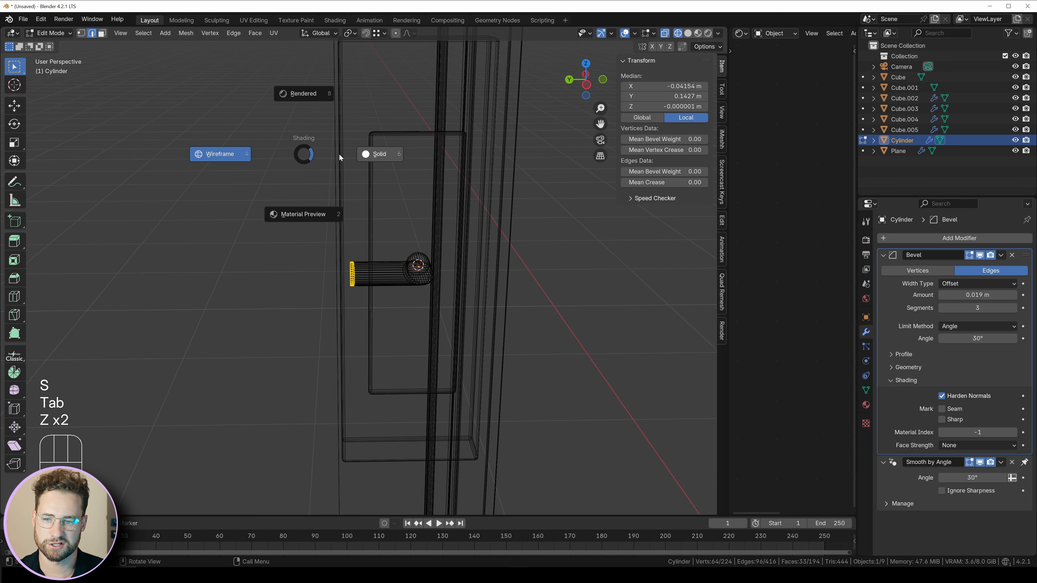
click(339, 157)
key(g)
key(x)
click(312, 156)
key(Tab)
key(KP_0)
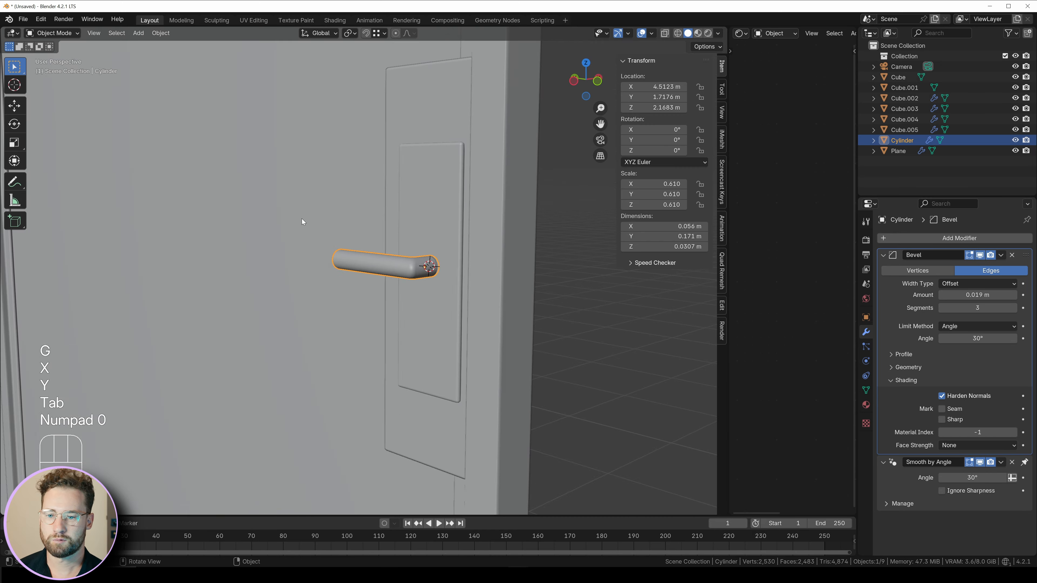
Step: Deselect everything and place the 3D cursor on the seam between the two window panels, near their upper edge
key(a)
key(a)
middle_drag(531, 267, 423, 246)
scroll(423, 246, up, 4)
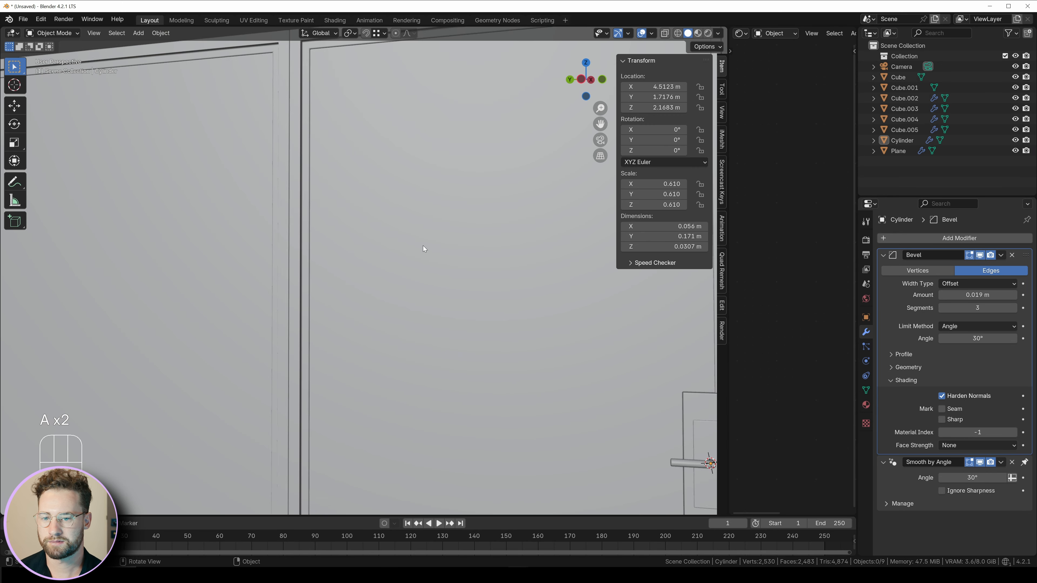
shift+right_click(375, 299)
middle_drag(388, 323, 297, 282)
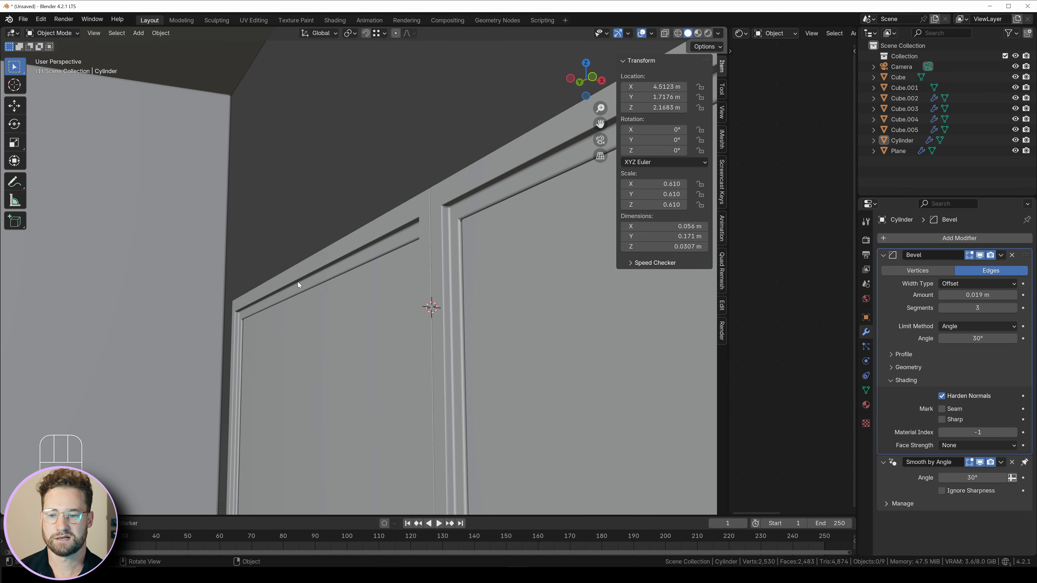
scroll(347, 278, up, 2)
shift+middle_drag(394, 265, 441, 296)
Step: Add a cylinder at the 3D cursor and scale its mesh down to about 0.02 m
key(shift+a)
mouse_move(442, 296)
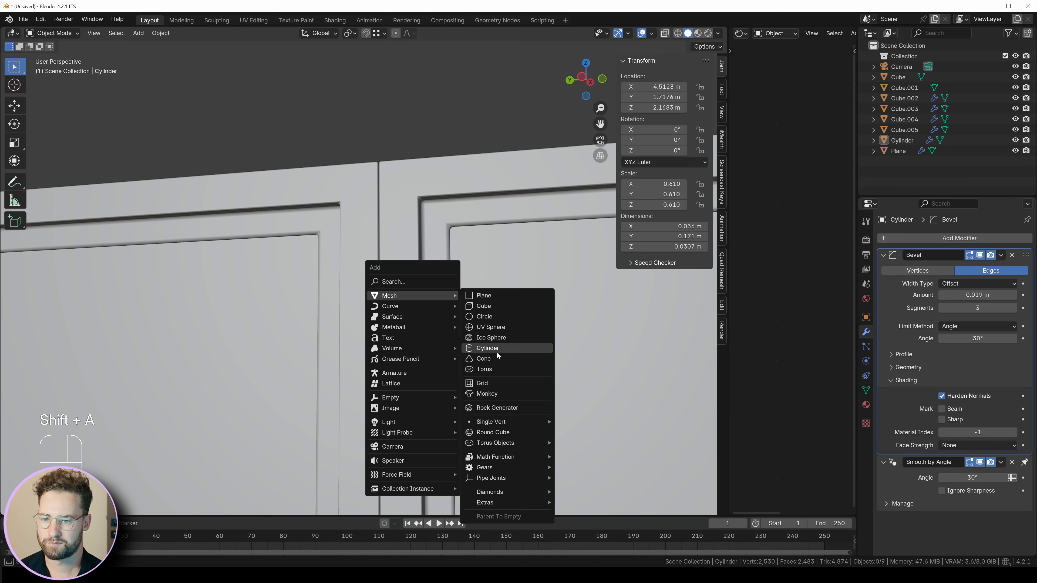
click(488, 348)
key(Tab)
key(s)
key(s)
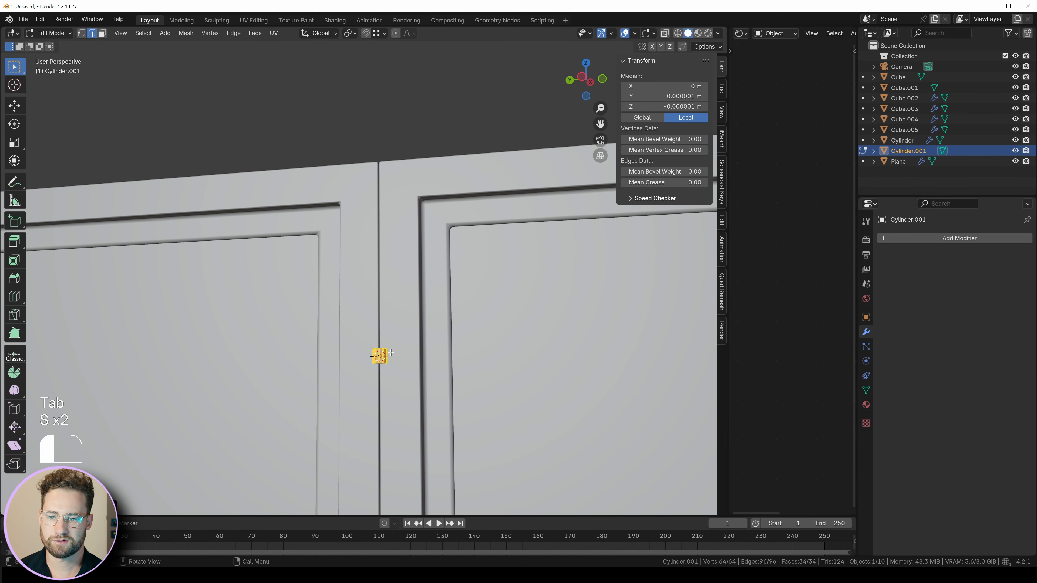
Step: Duplicate the small cylinder downward in steps of about 0.02 m along Z to stack six hinge segments
key(KP_Decimal)
key(shift+d)
key(z)
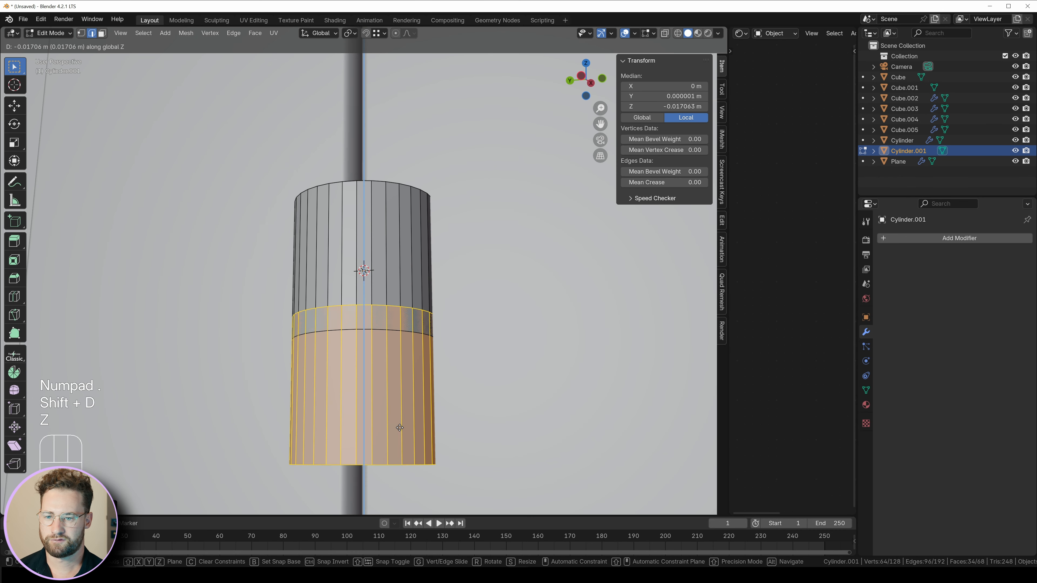
click(407, 168)
scroll(423, 193, down, 3)
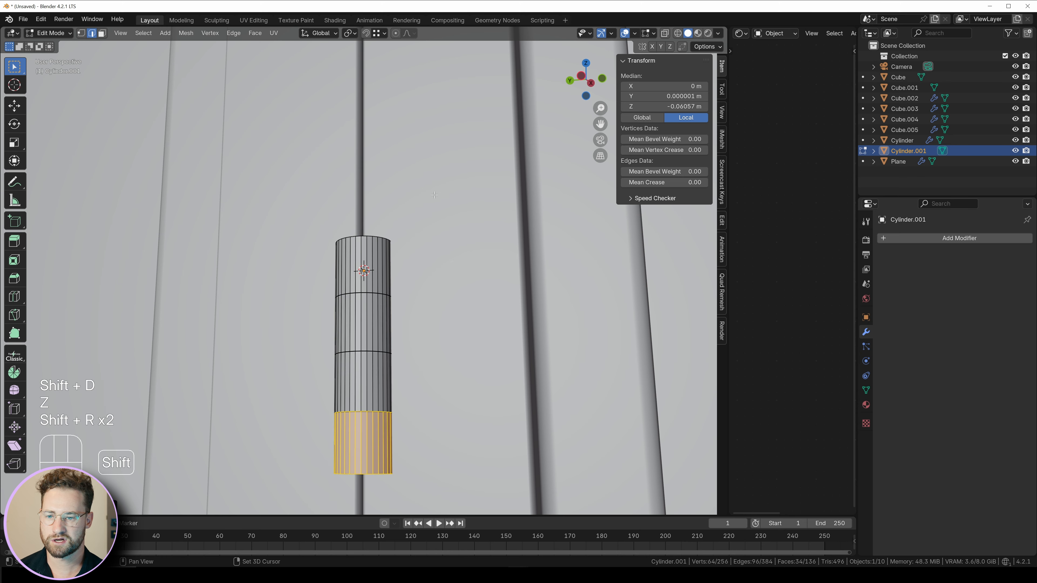
scroll(428, 231, down, 6)
scroll(415, 264, up, 4)
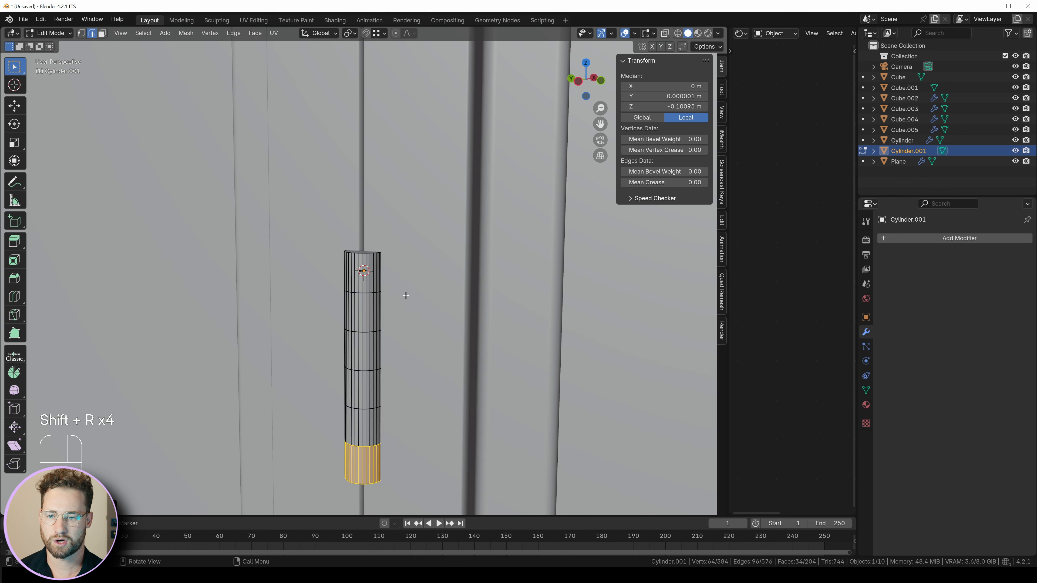
Step: Copy the modifiers from the second window panel to the stacked hinge cylinders
key(Tab)
shift+click(410, 276)
key(ctrl+l)
click(410, 276)
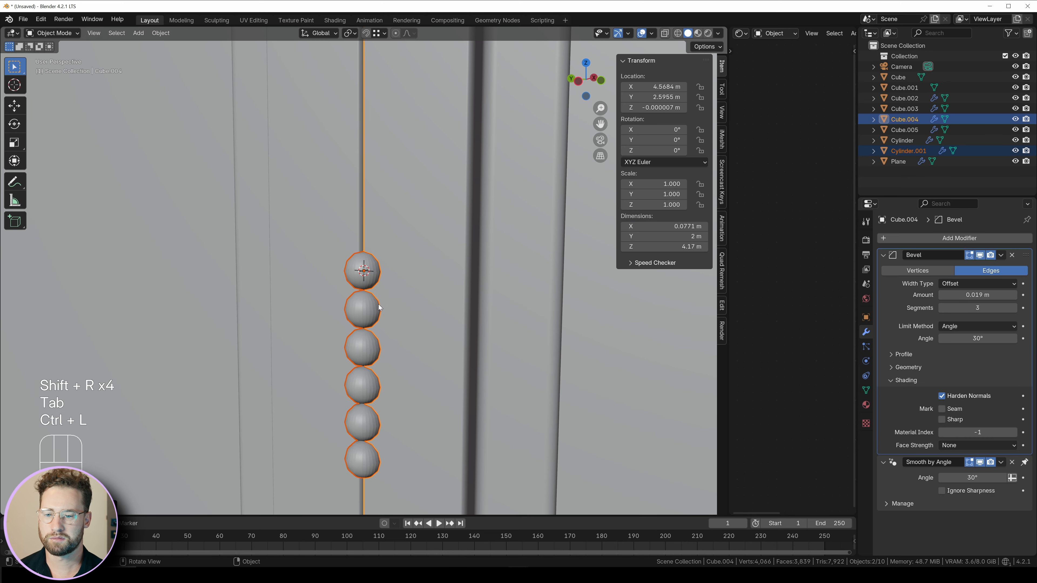
Step: Reduce the bevel amount on the stacked hinge cylinders to 0.001 m
click(374, 310)
key(Tab)
key(a)
scroll(449, 294, up, 2)
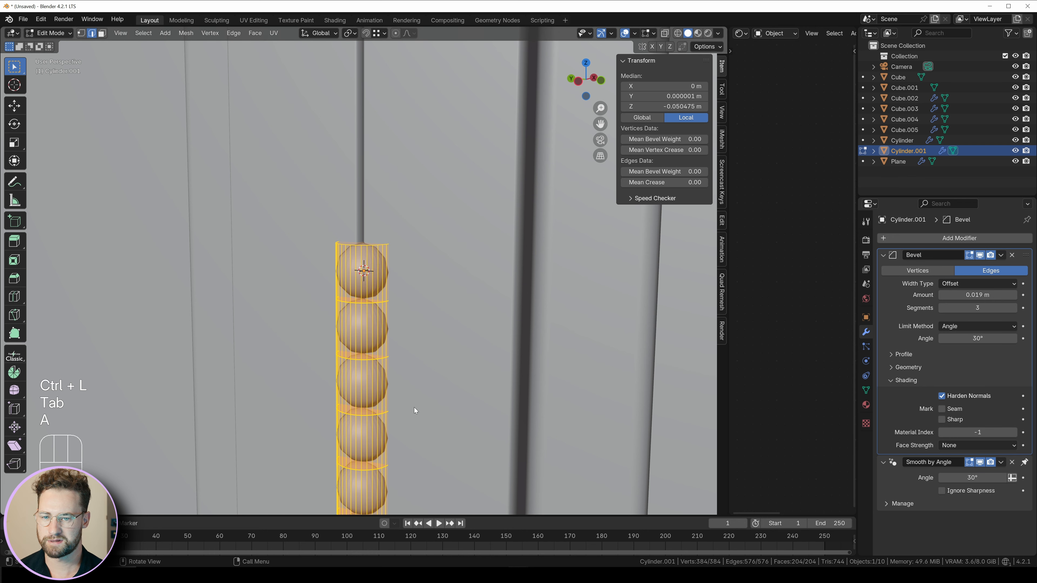
key(Tab)
shift+drag(977, 294, 958, 295)
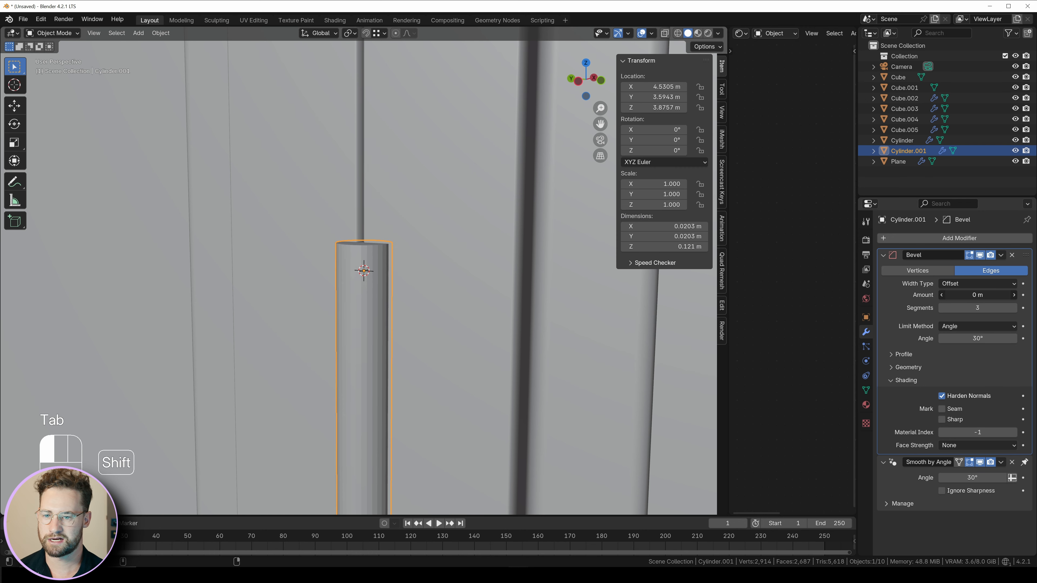
scroll(310, 317, down, 5)
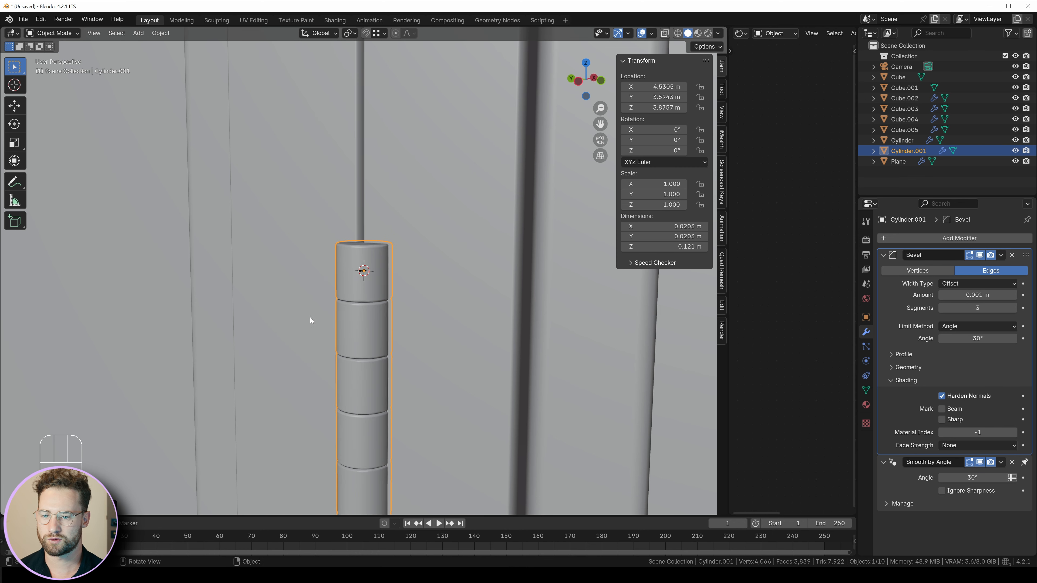
Step: Duplicate the whole hinge stack within its mesh and move the copy down along Z to the lower part of the seam
shift+middle_drag(401, 352, 395, 131)
key(Tab)
key(a)
key(shift+d)
click(374, 483)
key(Tab)
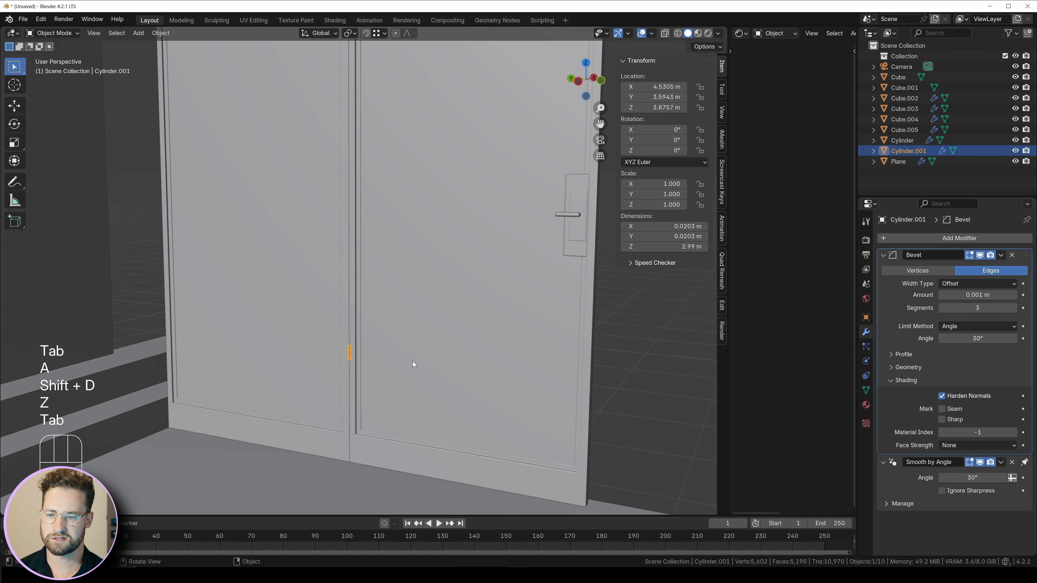
Step: Scale the hinge object up uniformly to about 1.462
key(a)
key(a)
middle_drag(412, 362, 391, 340)
scroll(391, 340, down, 1)
click(360, 348)
key(s)
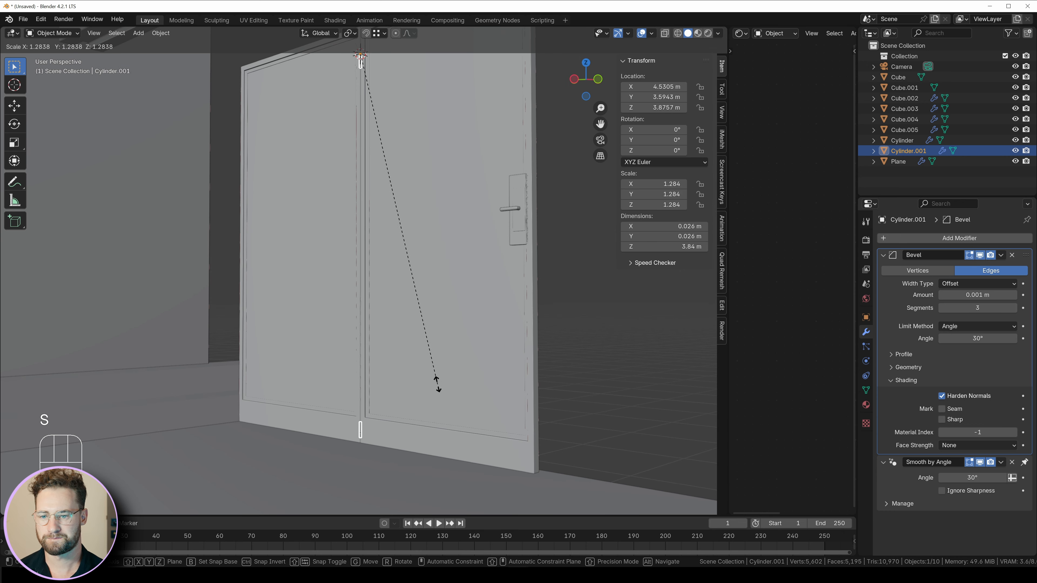
click(454, 455)
Step: Select the lower hinge stack's geometry in wireframe view and raise it along Z to sit on the panel seam
key(Tab)
key(z)
key(z)
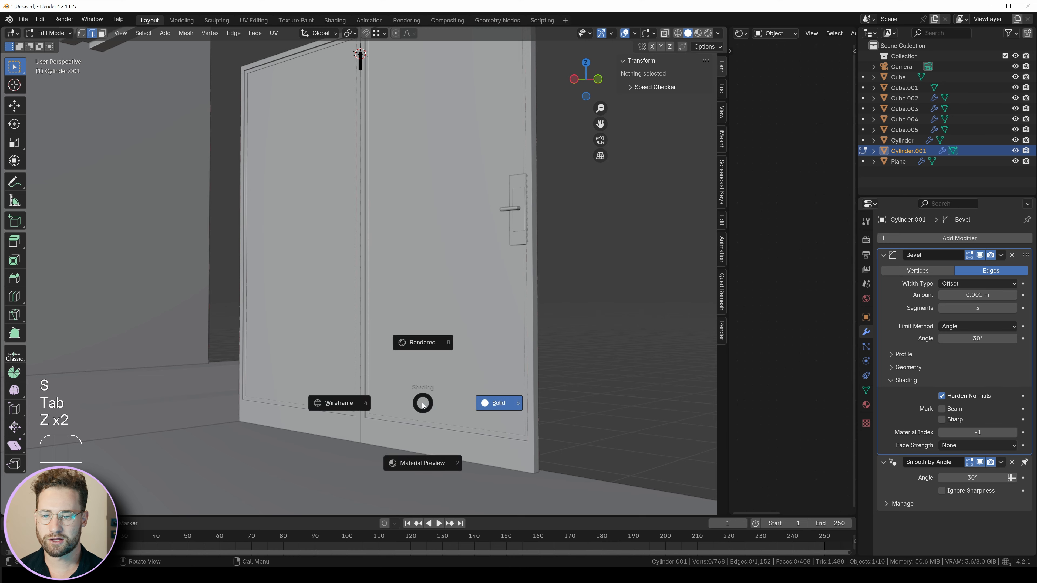
click(397, 387)
drag(379, 341, 314, 441)
key(z)
click(377, 433)
scroll(384, 424, up, 4)
key(g)
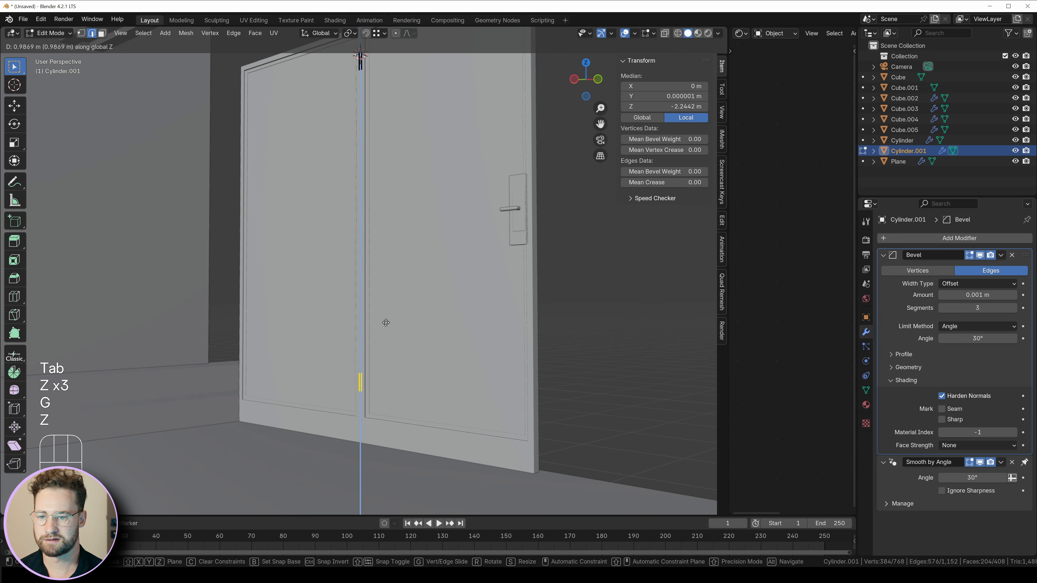
click(391, 297)
key(Tab)
Step: Duplicate the window panel with its handle and backplate and offset the copy along Y to about 1.13 m
scroll(409, 283, down, 2)
shift+middle_drag(411, 280, 415, 292)
middle_drag(458, 196, 486, 191)
drag(486, 189, 475, 231)
scroll(474, 233, up, 2)
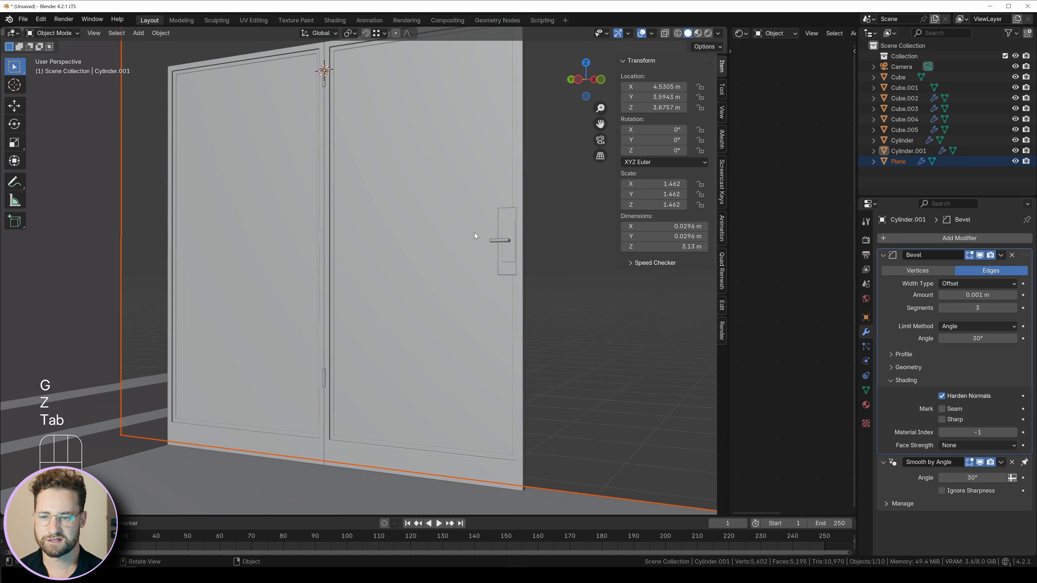
click(474, 236)
scroll(451, 341, up, 5)
scroll(387, 321, down, 5)
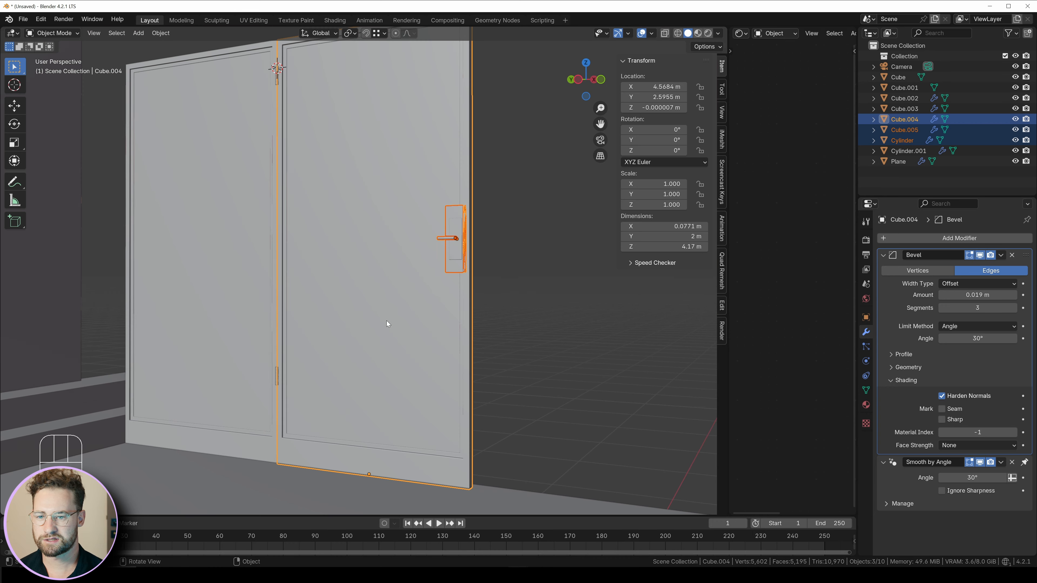
key(shift+d)
key(x)
key(y)
scroll(360, 246, up, 3)
key(ctrl+z)
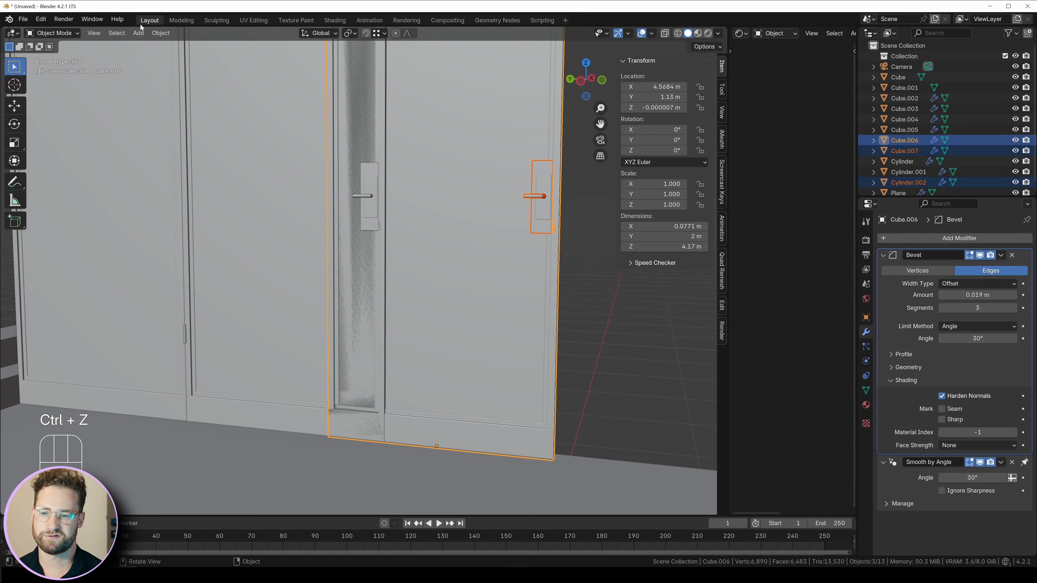
Step: Mirror the copied panel and handle set along global Y and move it to about Y 0.585 m, beside the original
click(160, 33)
click(167, 36)
click(161, 33)
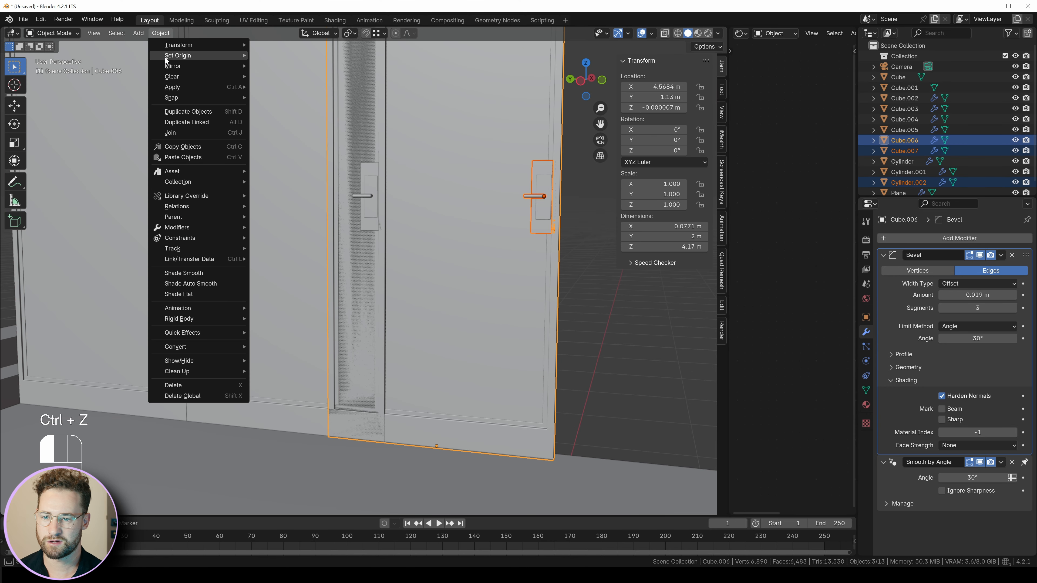
mouse_move(182, 66)
click(286, 91)
key(g)
key(y)
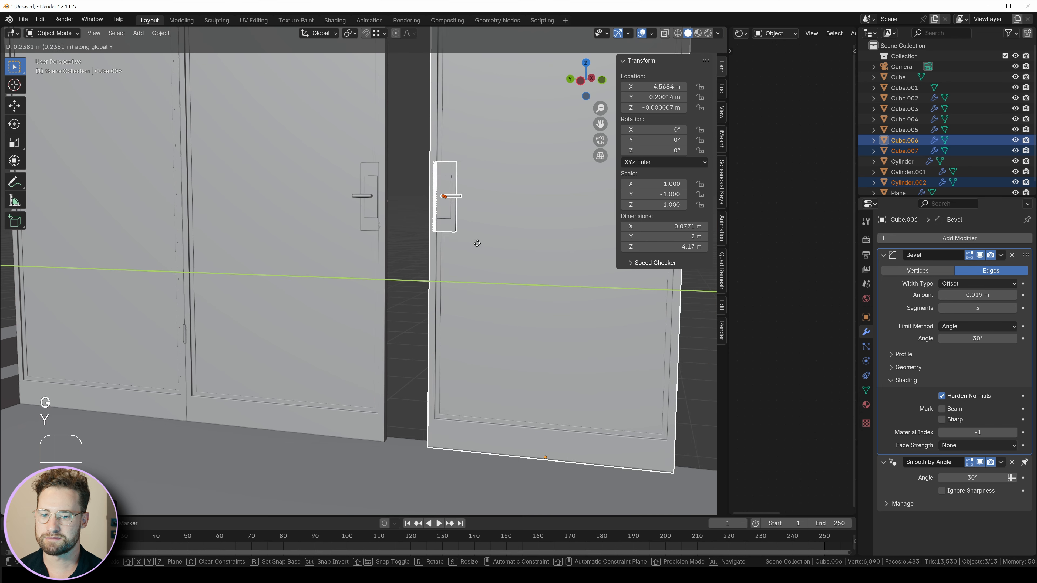
shift+click(284, 207)
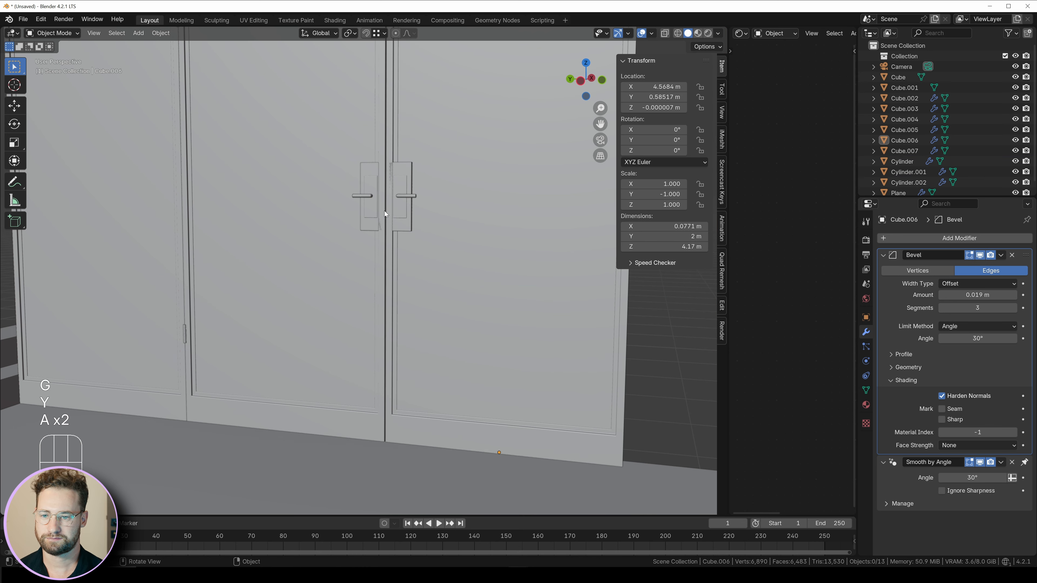
Step: Select both handles with their backplates, excluding the window panels, and lower them about 0.32 m along Z
middle_drag(384, 211, 372, 229)
click(409, 230)
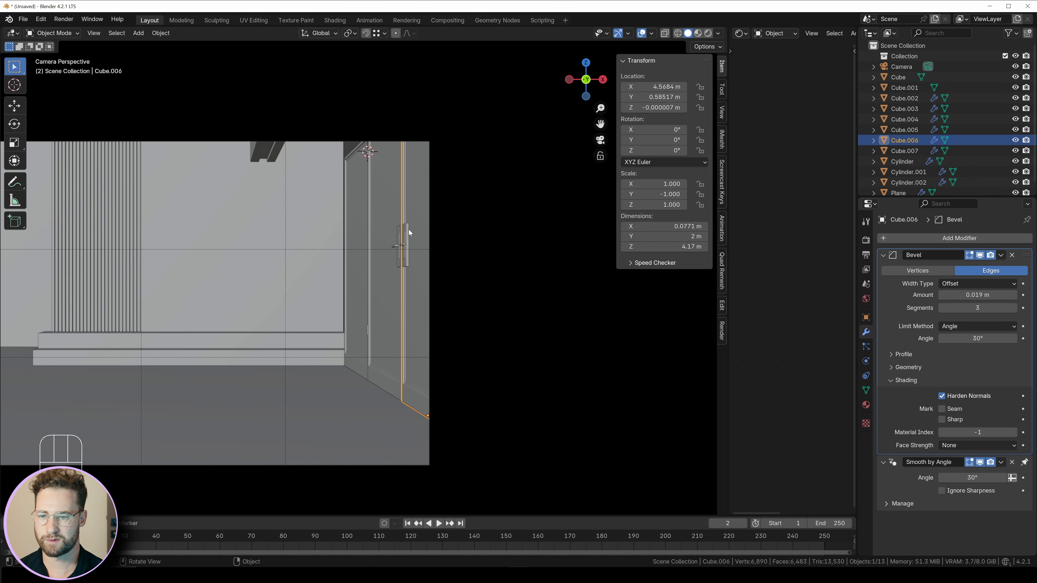
shift+drag(408, 230, 395, 255)
key(b)
shift+drag(384, 342, 358, 256)
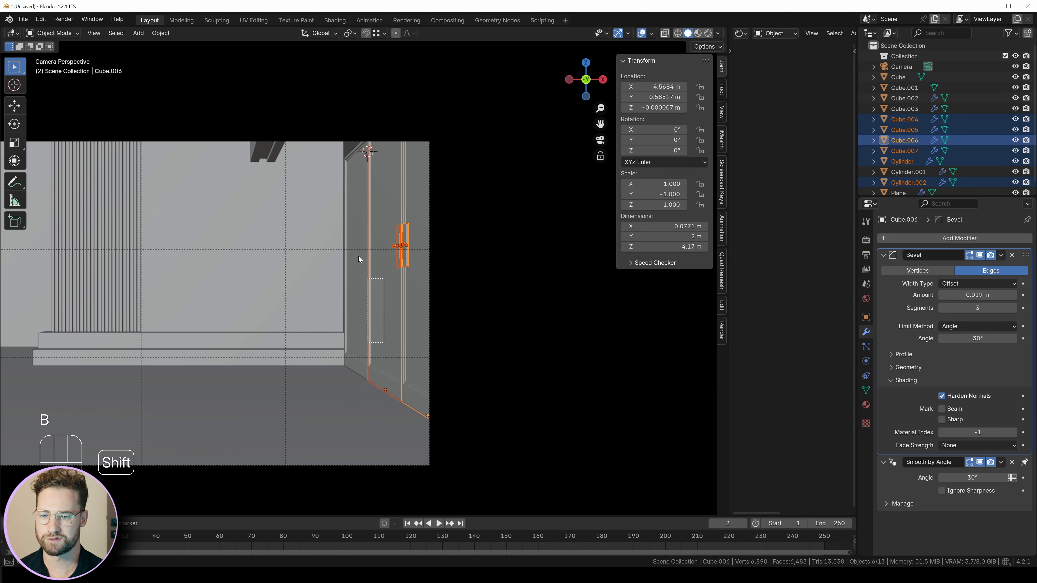
shift+drag(394, 374, 394, 373)
key(g)
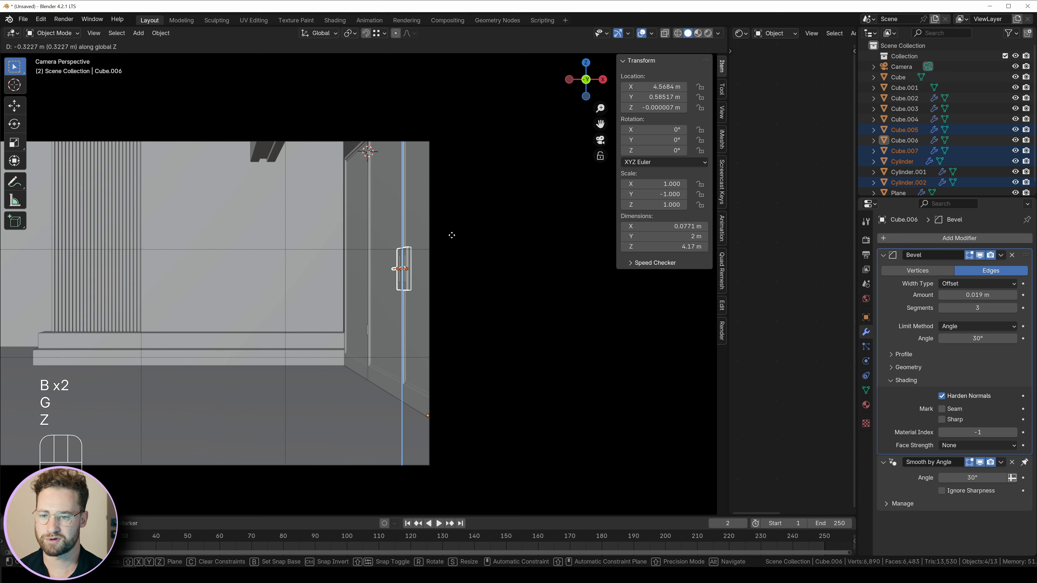
click(451, 236)
Step: Duplicate the first window panel nearest the corner and raise the copy along Z to about 4.27 m
key(a)
key(a)
key(shift+d)
key(shift+s)
key(z)
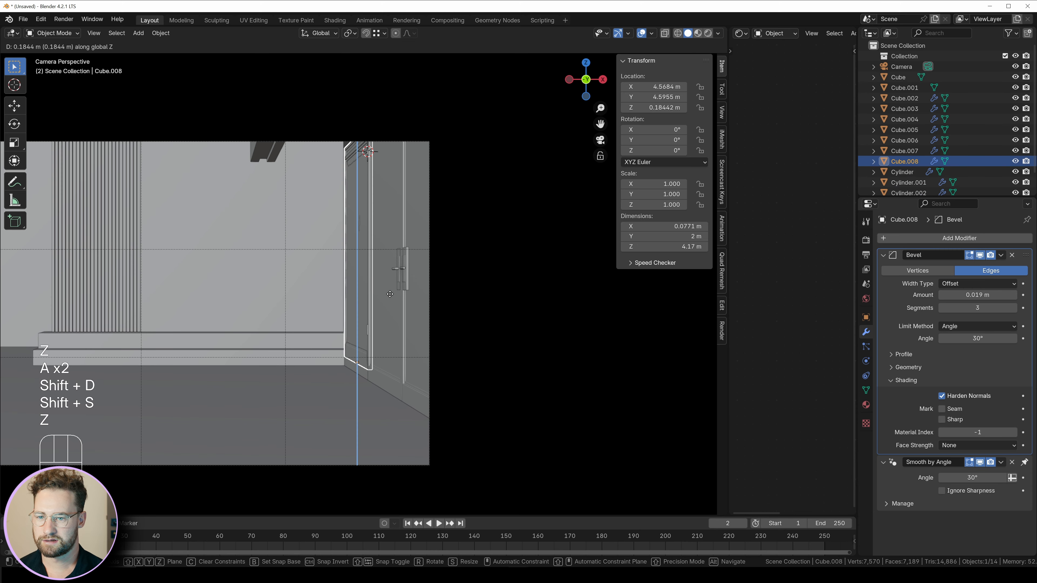
shift+click(372, 237)
Step: Lower the copied panel along Z to about 4.163 m so it rests on the panel below
shift+middle_drag(371, 239, 287, 383)
scroll(287, 383, up, 4)
shift+middle_drag(286, 384, 424, 284)
scroll(424, 284, up, 4)
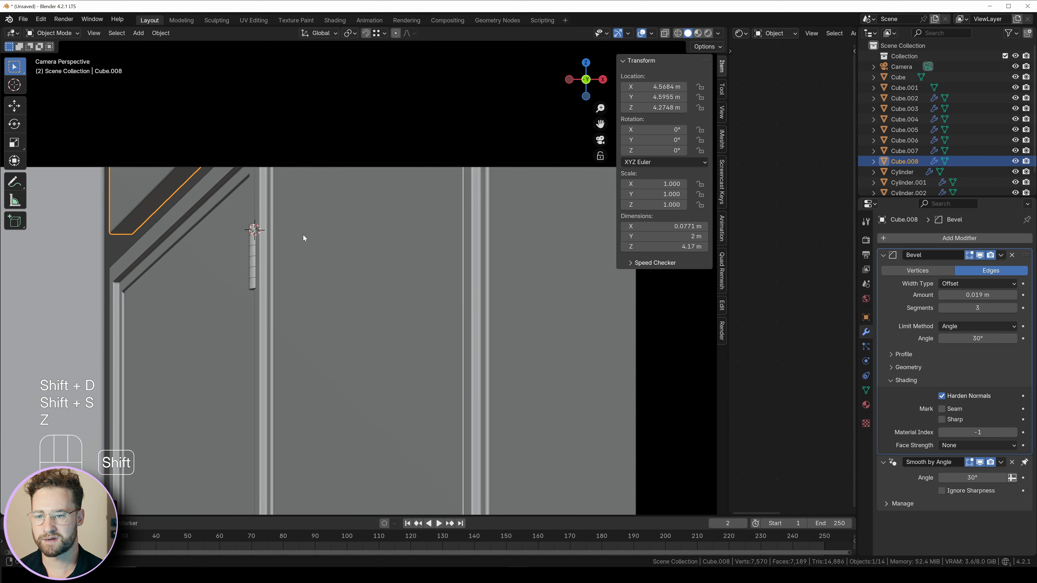
shift+middle_drag(303, 235, 407, 252)
scroll(407, 253, up, 4)
key(g)
key(z)
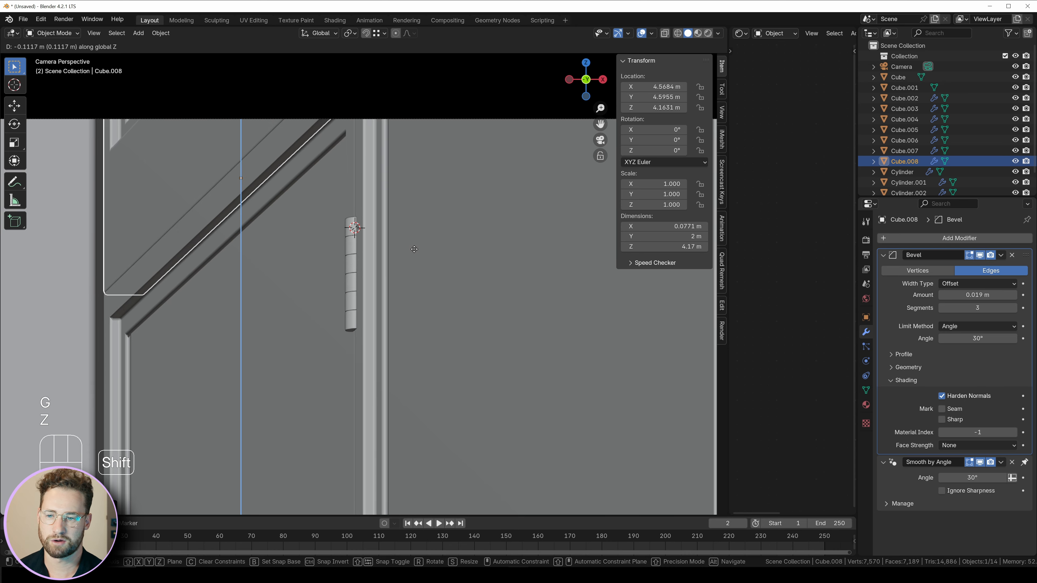
shift+click(415, 250)
Step: Shorten the upper panel to about 1.36 m high by moving its top vertices down along Z
scroll(351, 265, down, 5)
middle_drag(298, 271, 388, 265)
scroll(438, 220, up, 3)
shift+middle_drag(245, 135, 260, 284)
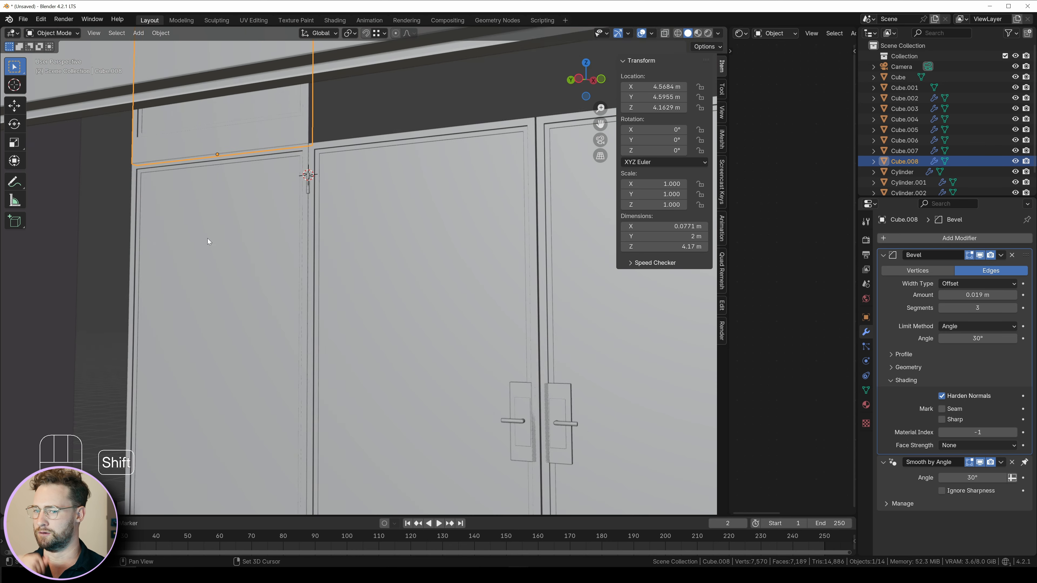
key(Tab)
key(z)
click(389, 83)
scroll(383, 164, down, 6)
shift+middle_drag(382, 196, 394, 259)
key(1)
drag(434, 233, 251, 119)
scroll(342, 229, up, 3)
key(z)
click(388, 228)
scroll(373, 201, up, 2)
shift+middle_drag(375, 200, 429, 167)
middle_drag(429, 168, 450, 140)
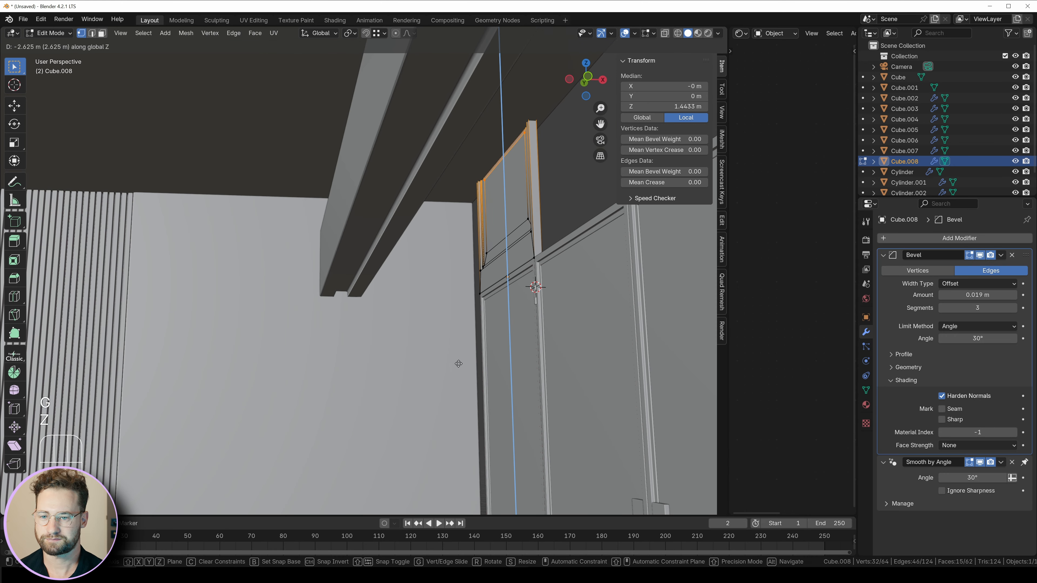
click(466, 281)
Step: Duplicate the short upper panel along Y and snap the copy against its neighbour, above the second window panel
mouse_move(467, 281)
middle_down()
mouse_move(535, 292)
mouse_move(507, 289)
middle_up()
key(z)
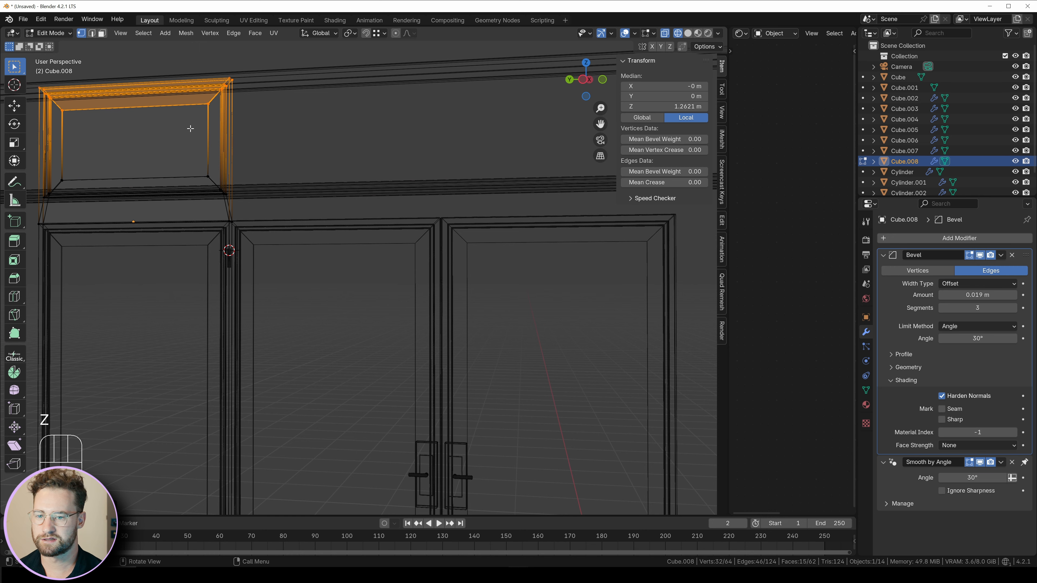
key(ctrl+l)
key(Tab)
key(shift+d)
key(x)
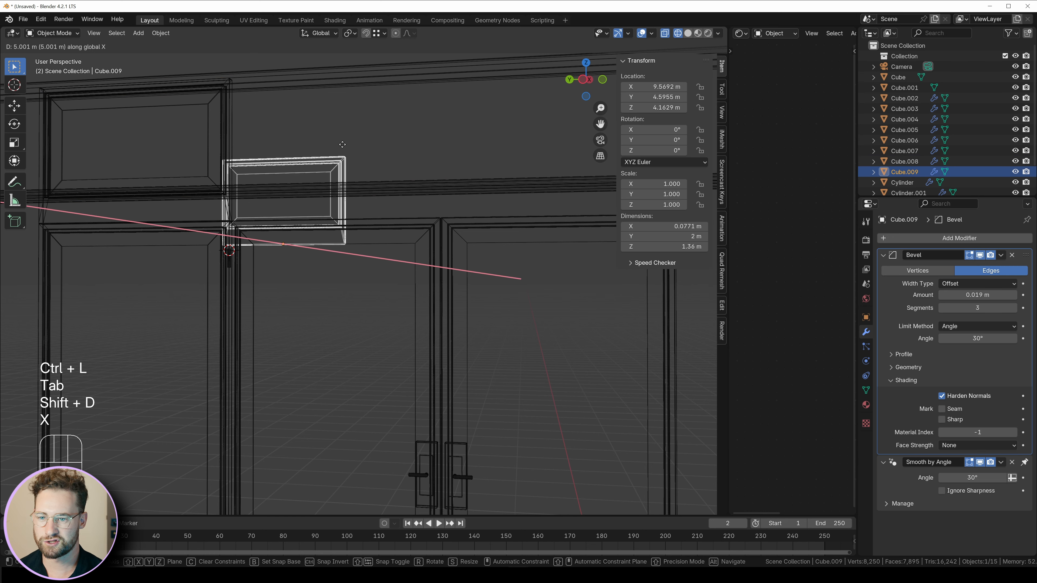
key(y)
click(209, 87)
key(shift+Tab)
key(g)
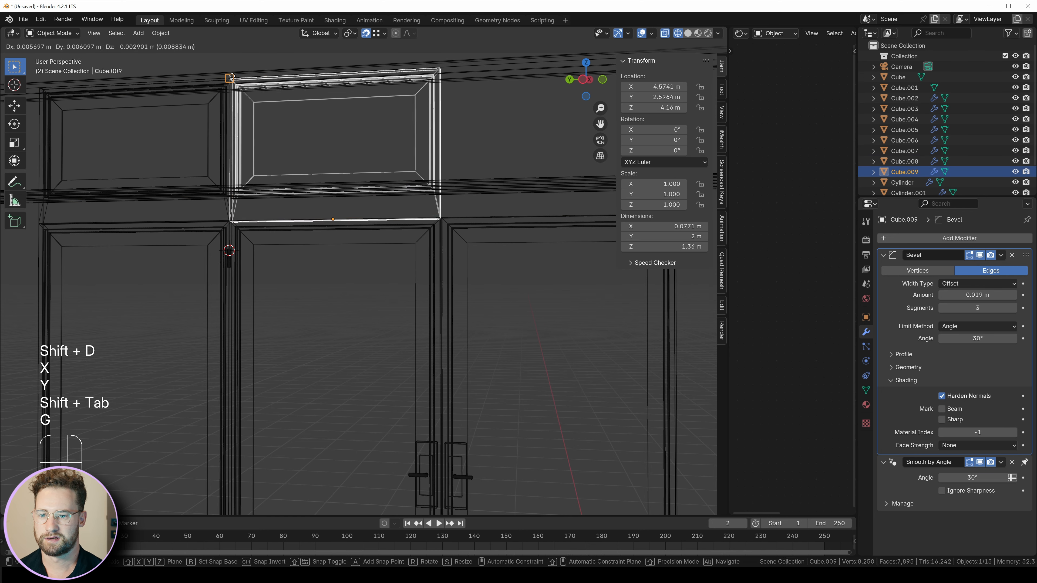
key(y)
Step: Duplicate the short panel again along Y and align the copy above the third window panel
shift+middle_drag(463, 195, 303, 196)
key(shift+d)
key(y)
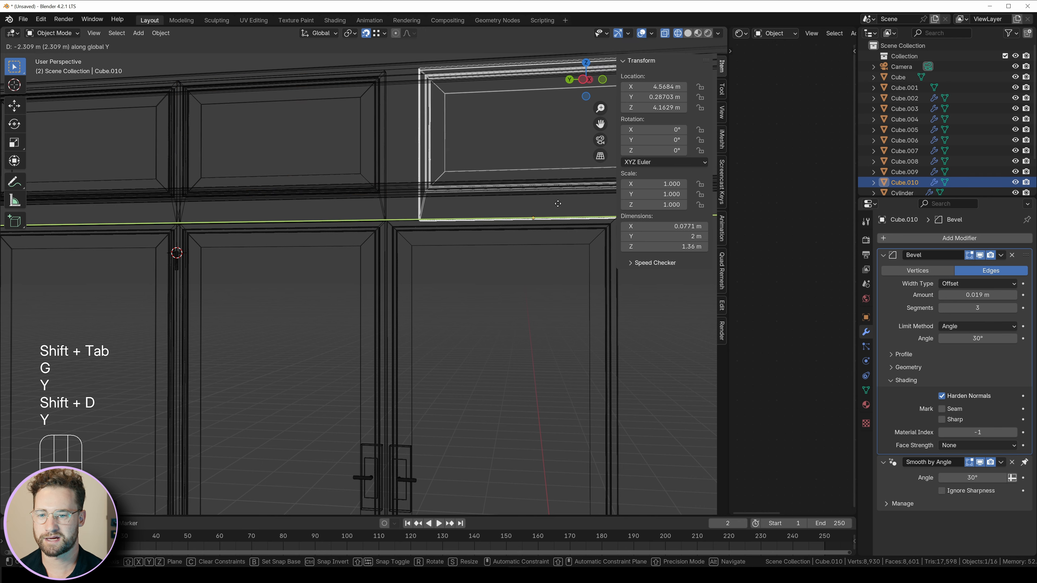
click(558, 202)
key(g)
key(y)
Step: Duplicate the tall corner panel and move the copy above the stepped ledge, to about Y 5.43 m and Z 0.62 m
key(shift+d)
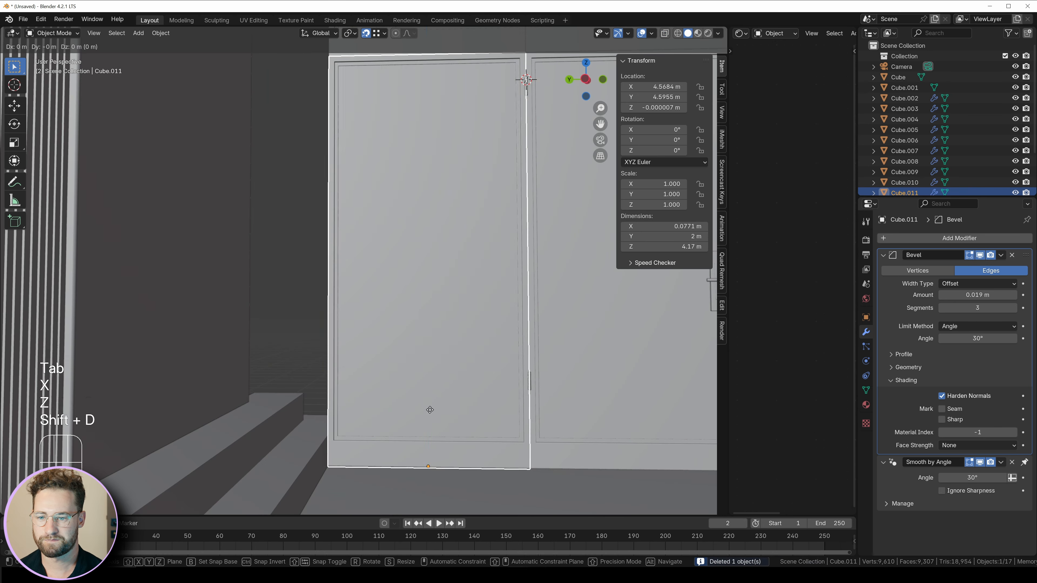
key(z)
key(g)
key(y)
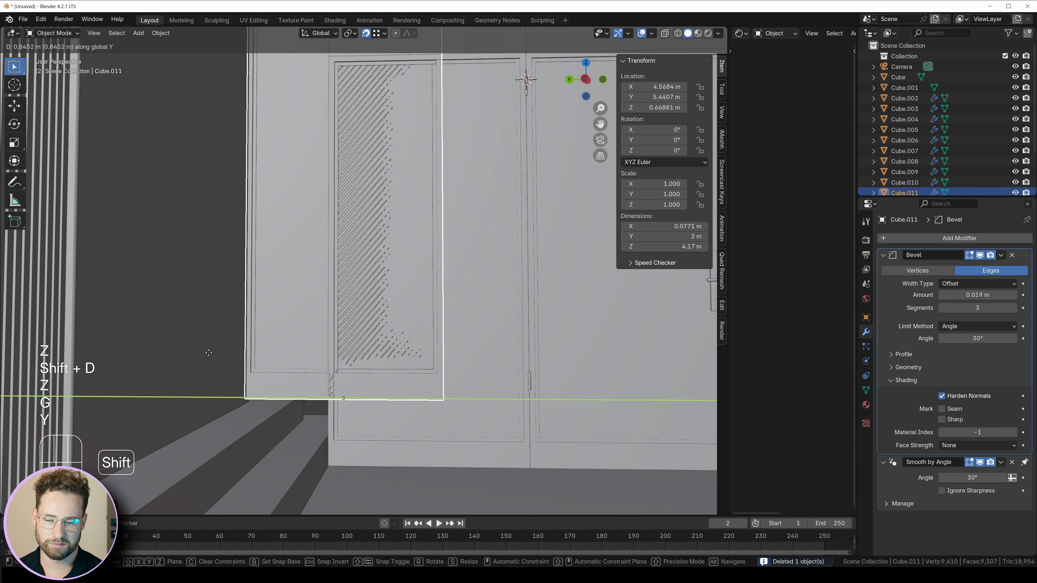
click(264, 327)
key(g)
key(z)
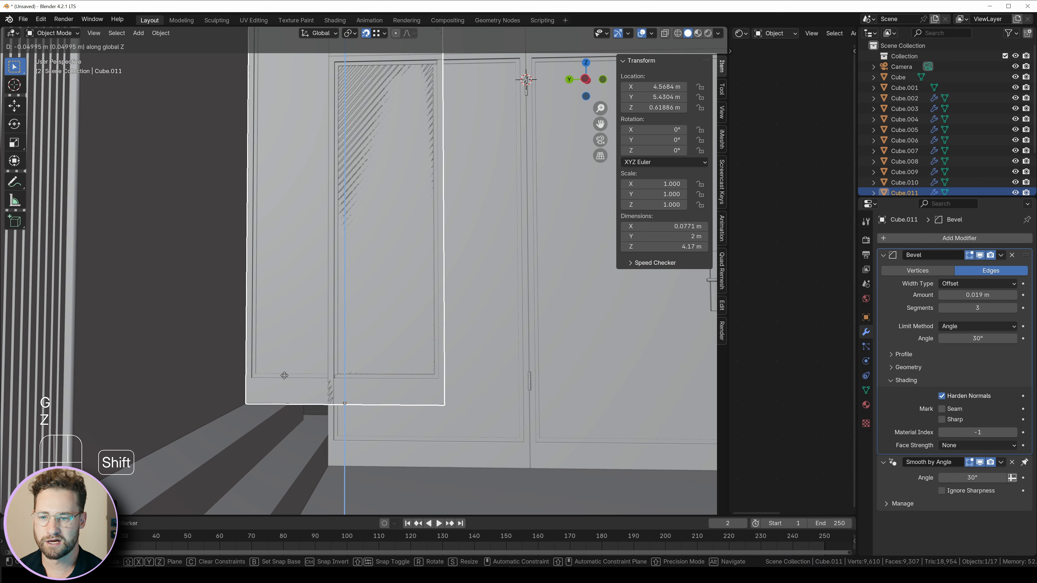
click(363, 377)
Step: Narrow the copied panel to about 0.747 m by moving the vertices of its side nearest the windows along Y
key(Tab)
key(z)
click(322, 381)
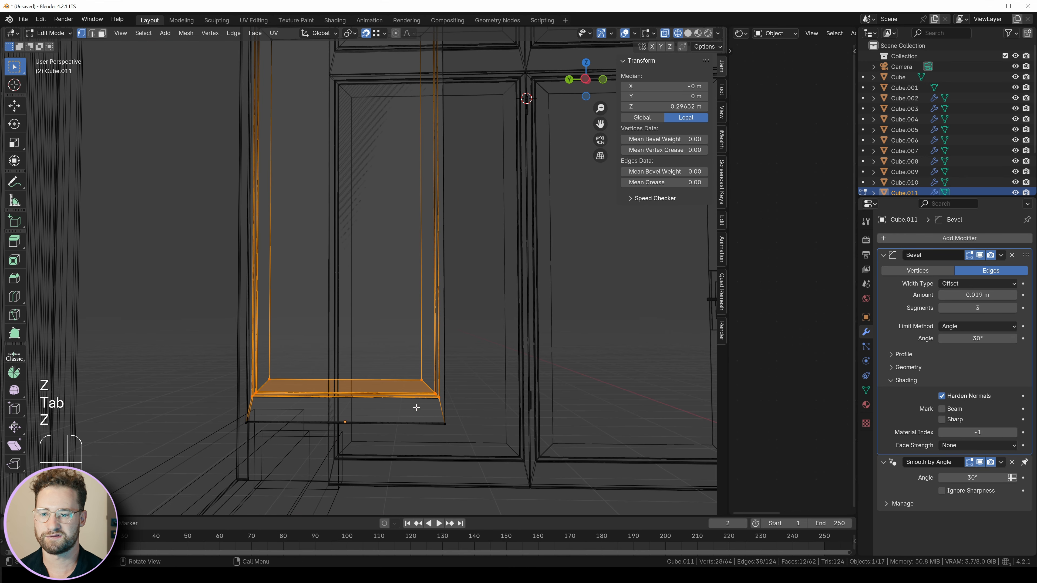
scroll(452, 439, down, 1)
drag(457, 436, 370, 51)
key(g)
key(x)
key(y)
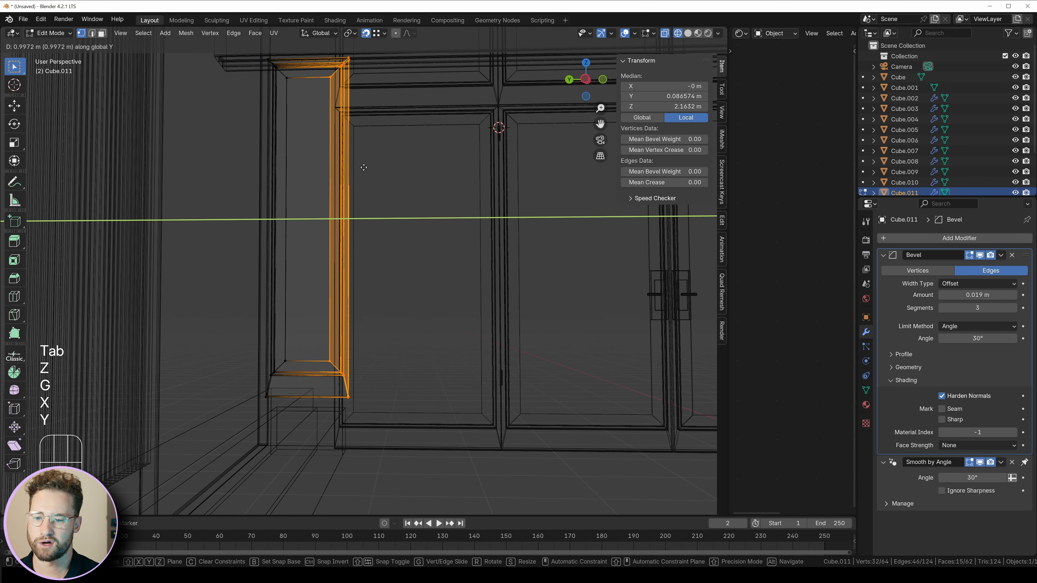
click(228, 168)
key(z)
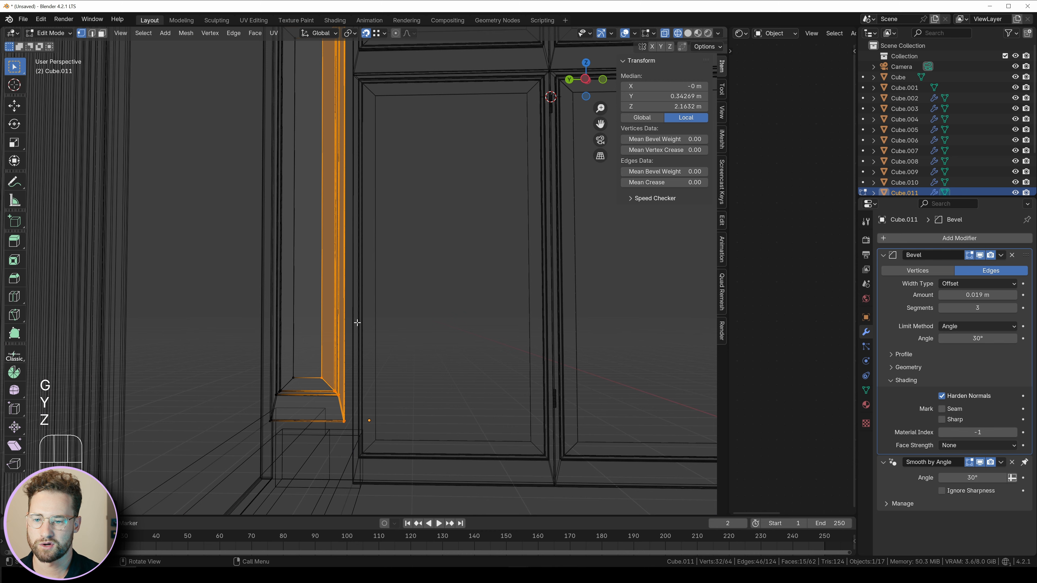
key(Tab)
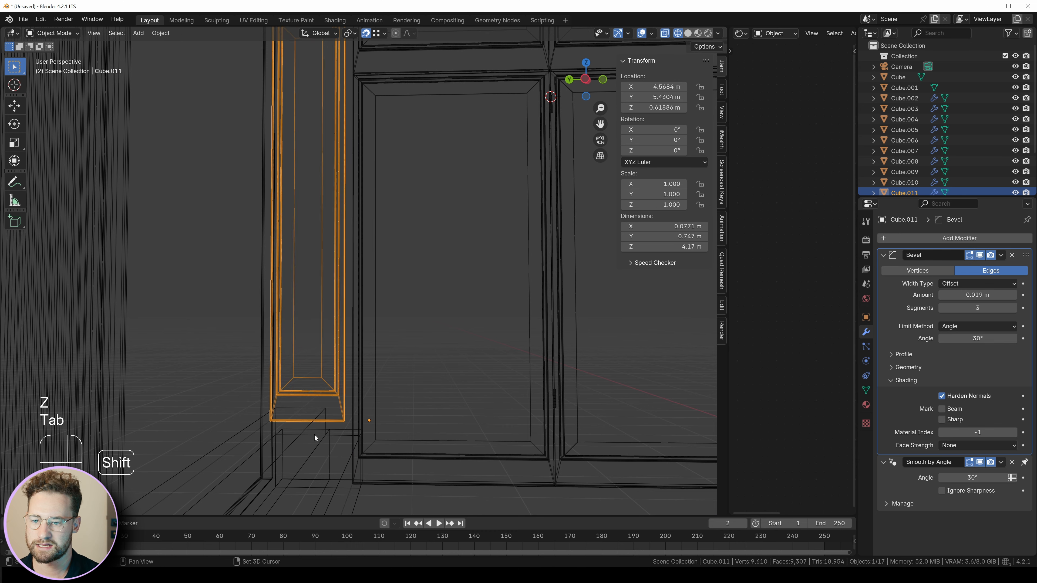
Step: Isolate the narrow panel and stepped ledge in local view and delete the faces of the panel's selected side frame
shift+click(311, 434)
key(KP_Divide)
key(z)
click(386, 432)
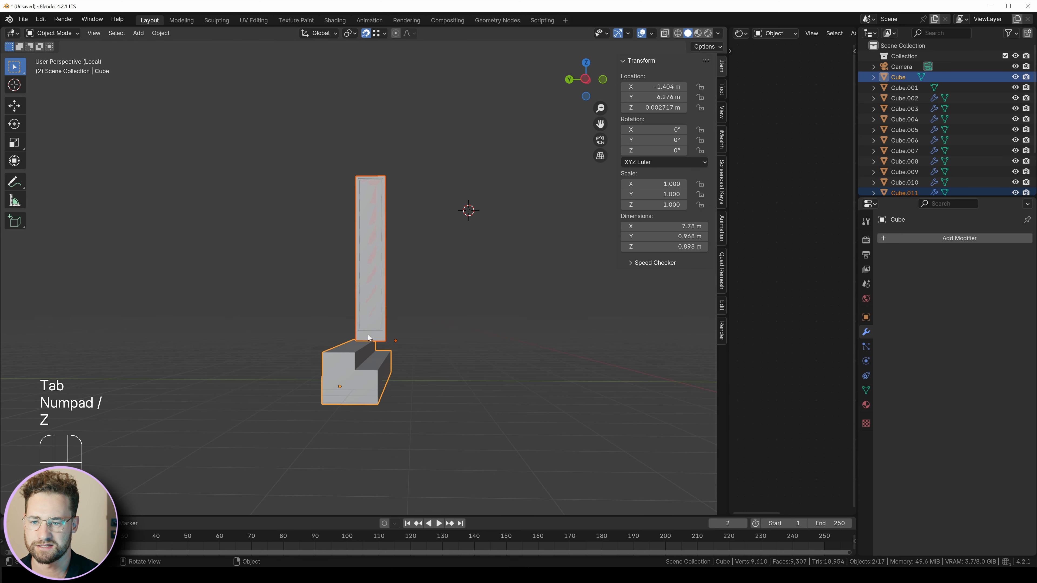
key(Tab)
scroll(397, 289, up, 3)
key(x)
click(398, 290)
Step: Select the two large inner pane faces of the narrow panel and delete them
middle_drag(398, 289, 383, 297)
key(3)
key(z)
click(390, 229)
drag(403, 212, 387, 244)
key(z)
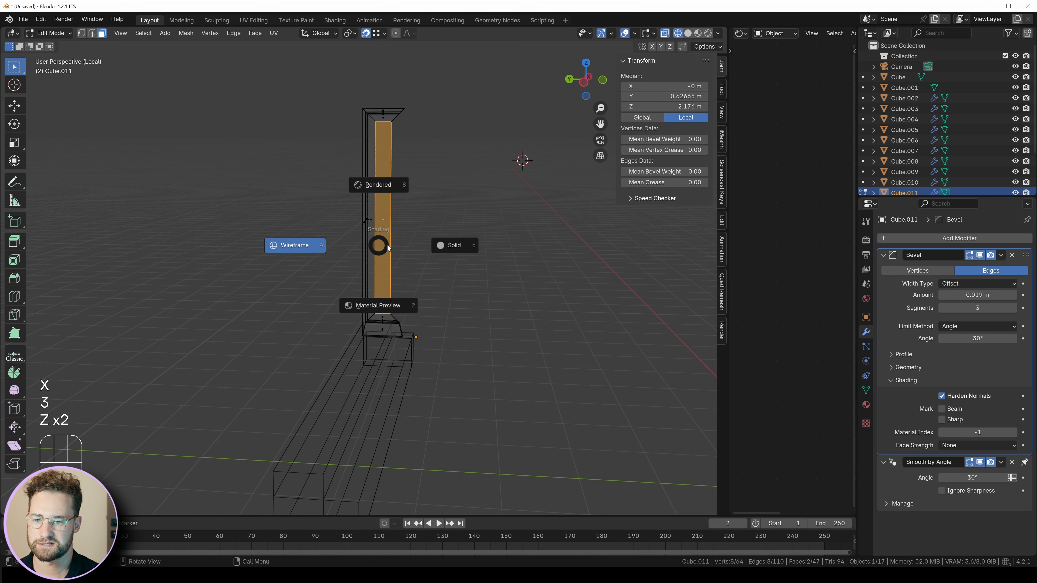
click(387, 245)
key(x)
click(390, 246)
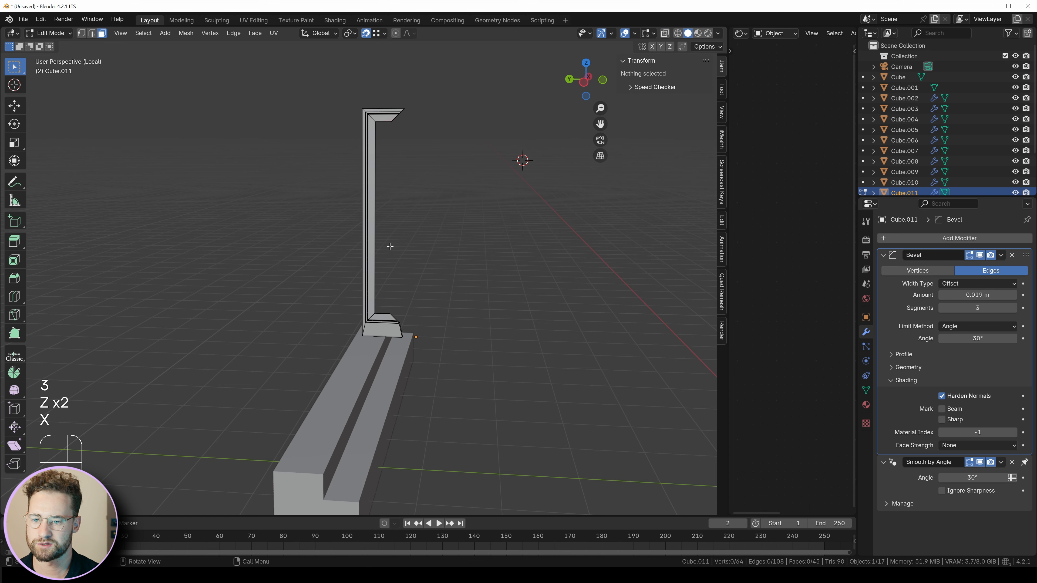
Step: Flatten the cut end of the narrow panel's lower frame rail so that its vertices form a vertical line
click(417, 345)
key(z)
key(z)
key(s)
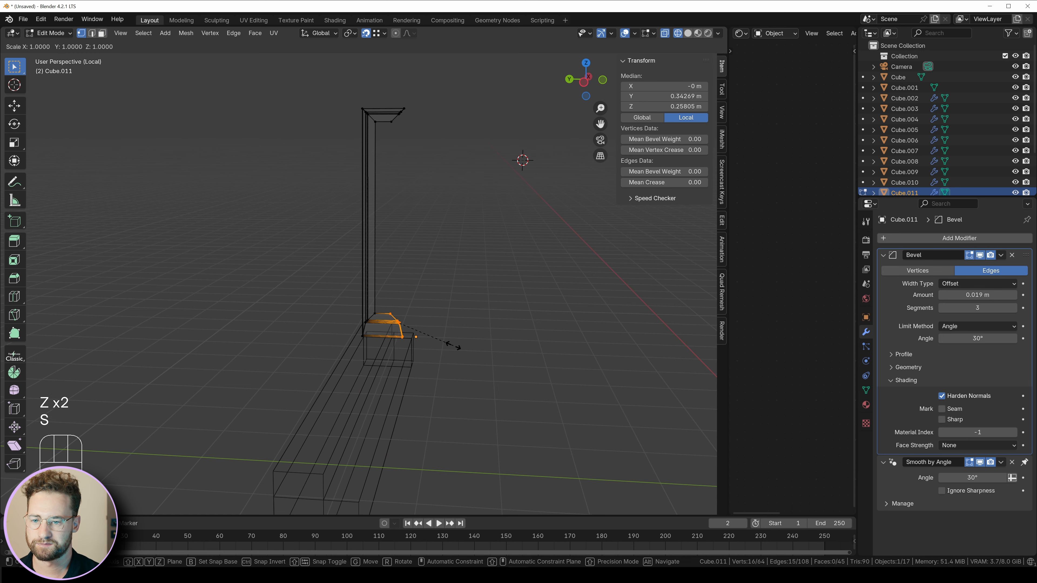
key(x)
key(g)
key(y)
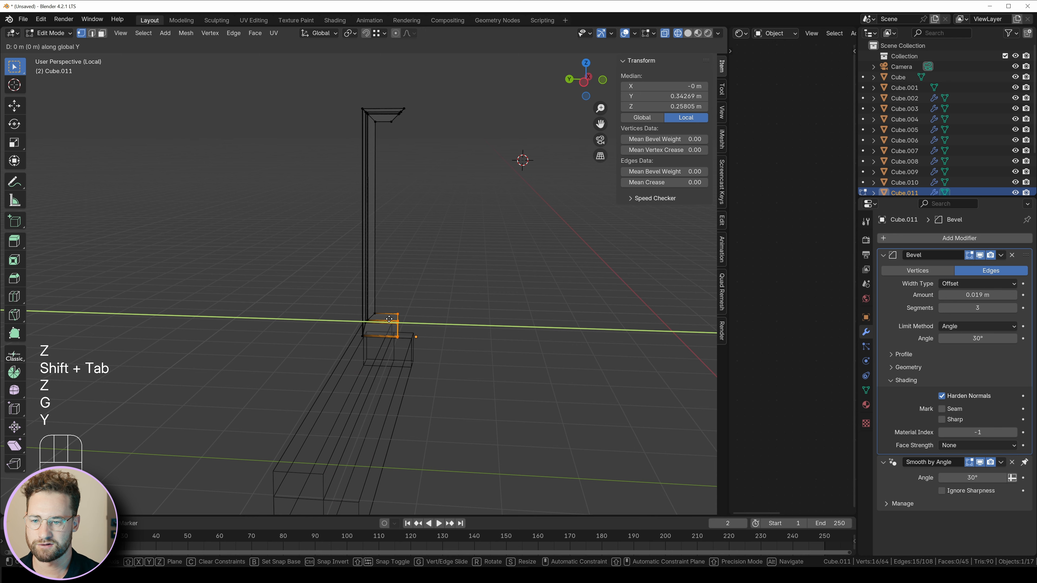
key(x)
right_click(403, 326)
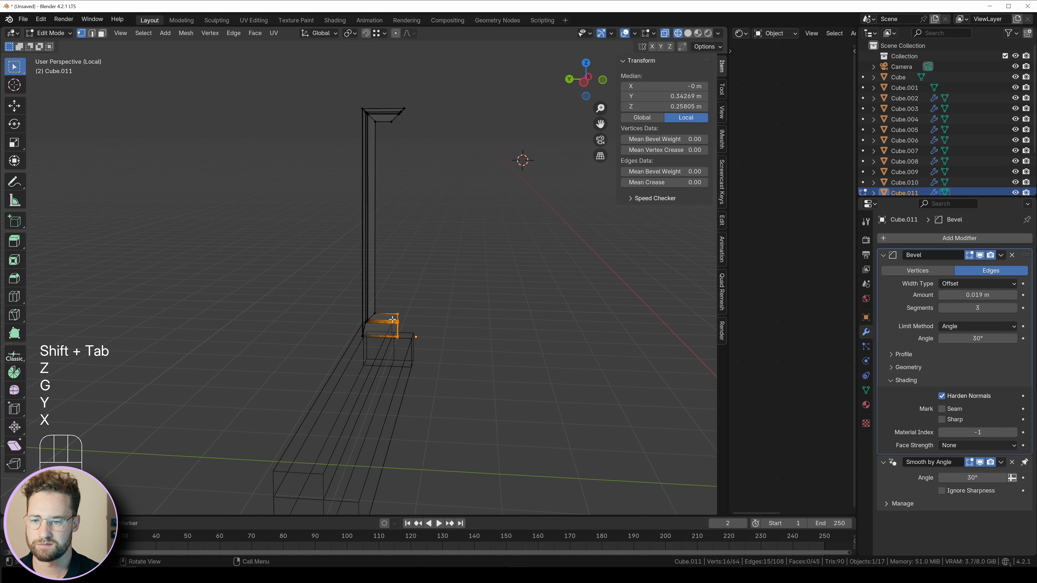
Step: Enable snapping and move the rail's end vertices along Y to the edge of the ledge's upper step
key(shift+Tab)
key(g)
key(y)
click(390, 324)
scroll(391, 324, up, 2)
key(z)
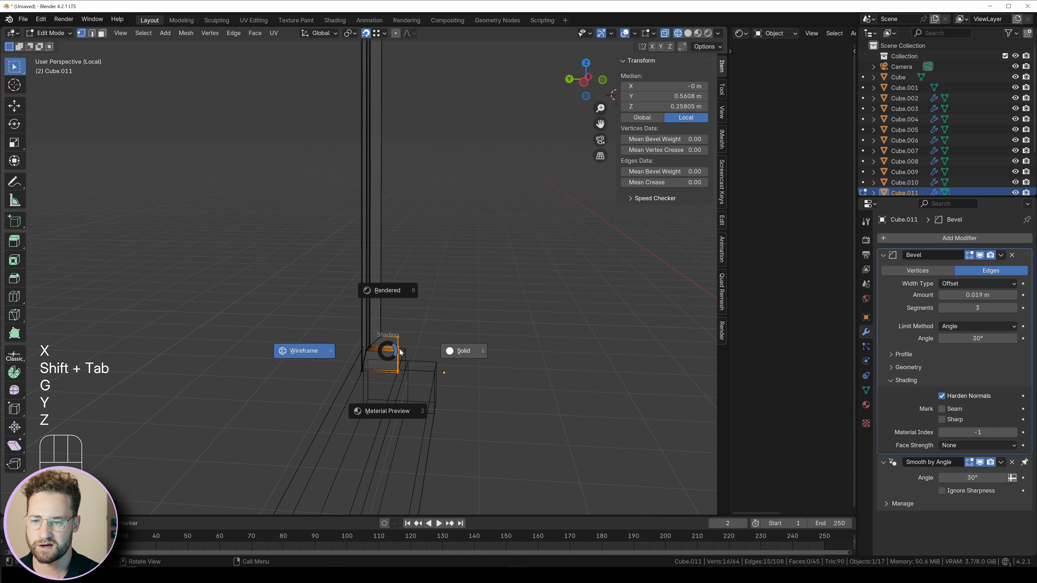
Step: In the right side view, shear the rail's end vertices by 1 to form a diagonal mitre
key(KP_1)
key(KP_3)
shift+middle_drag(399, 349, 377, 232)
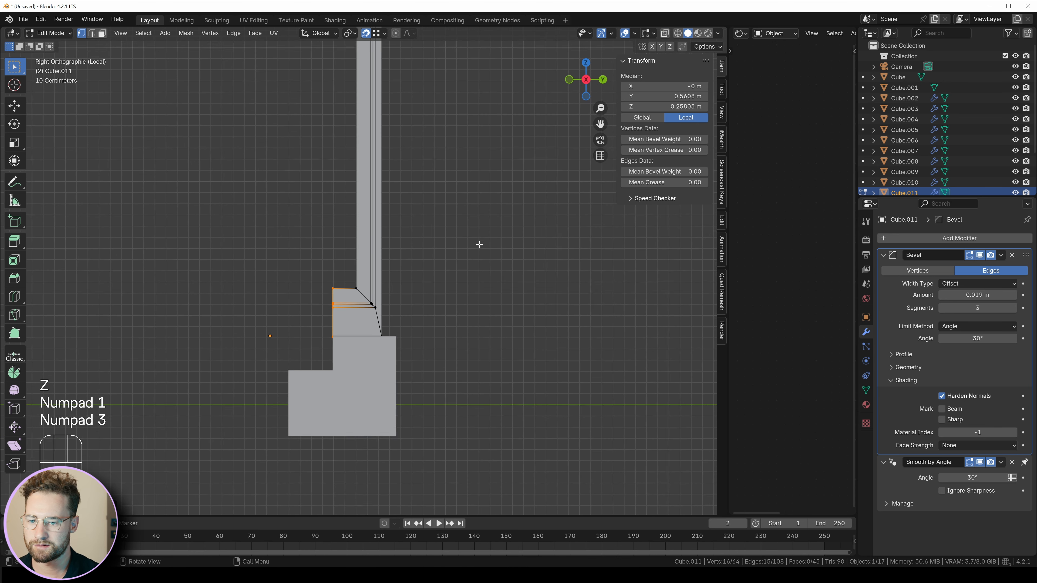
scroll(370, 320, up, 1)
key(shift+ctrl+alt+s)
key(y)
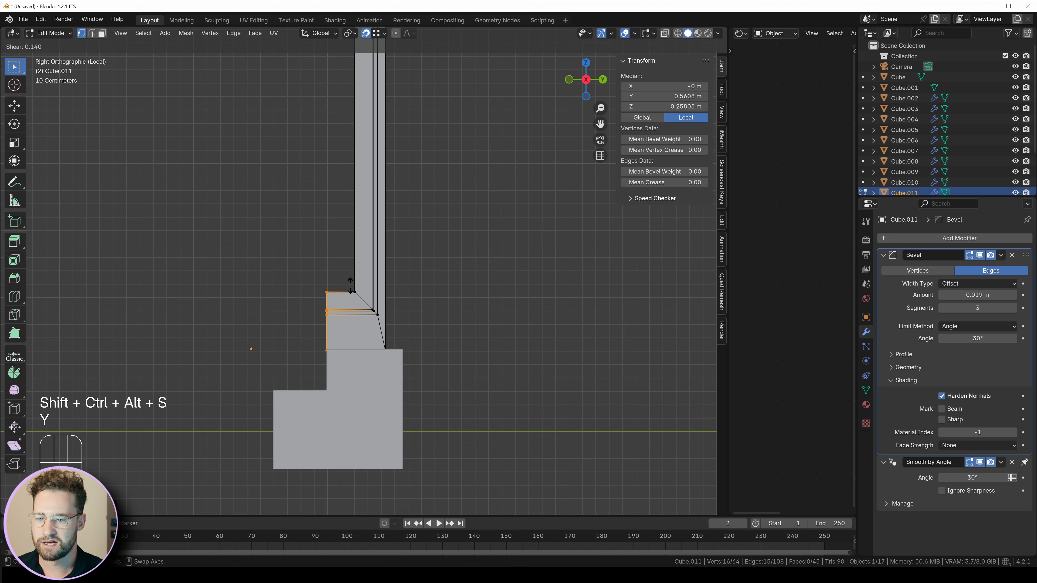
Step: Move the mitred end along Y until its lower corner meets the upper step's edge, and extrude it down along Z
key(g)
key(x)
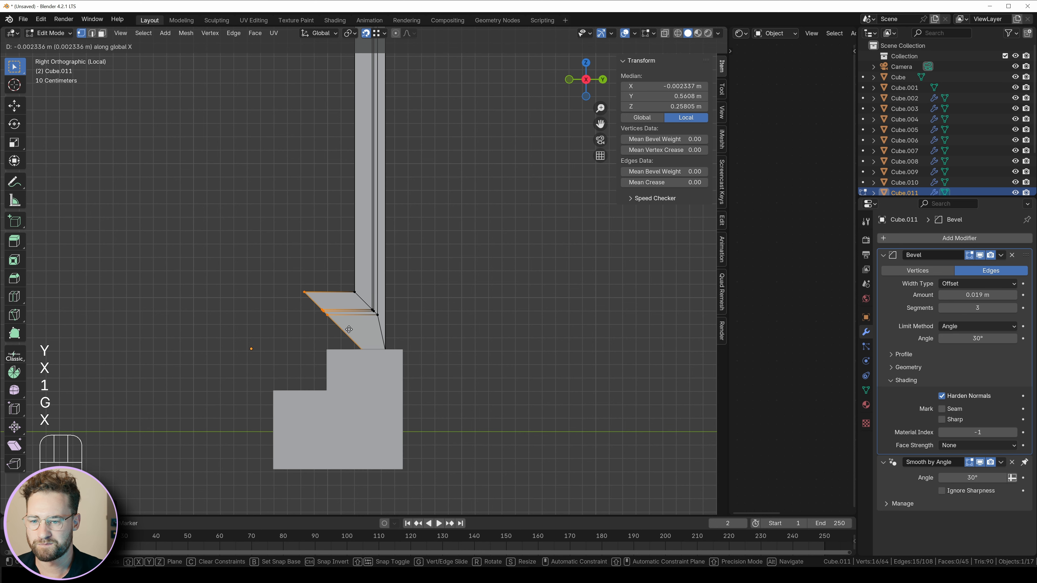
key(y)
click(352, 329)
key(e)
key(z)
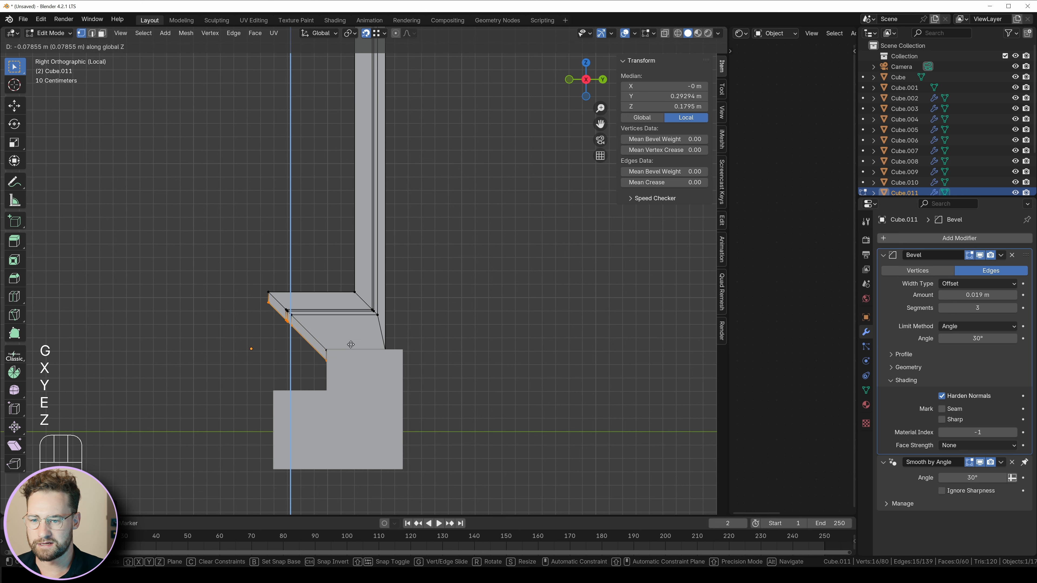
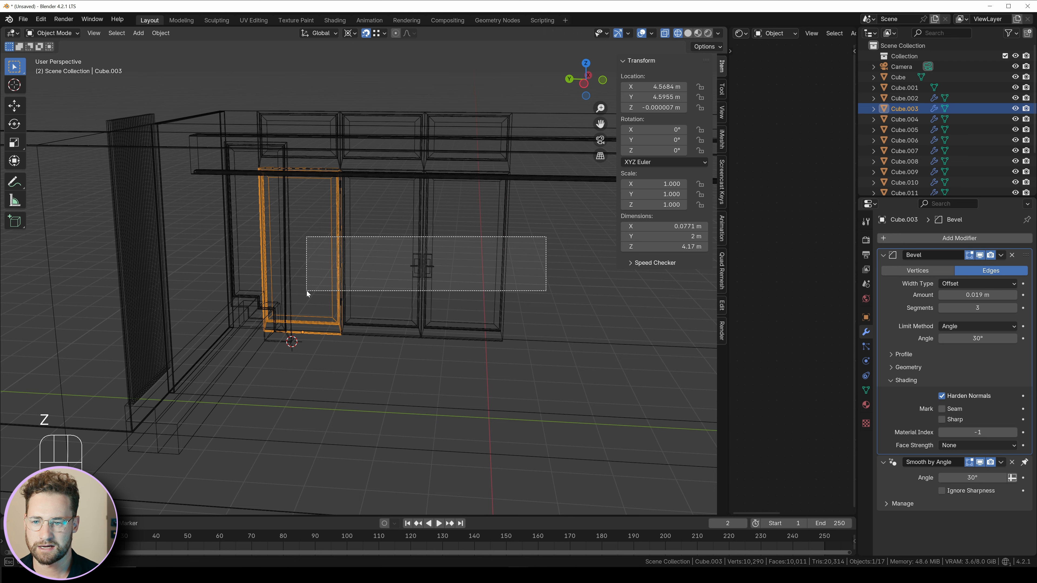
Step: Select the tall panels, handles and upper panels and move them along Y, placing the tall corner panel at about Y 3.885 m
key(b)
drag(547, 288, 362, 202)
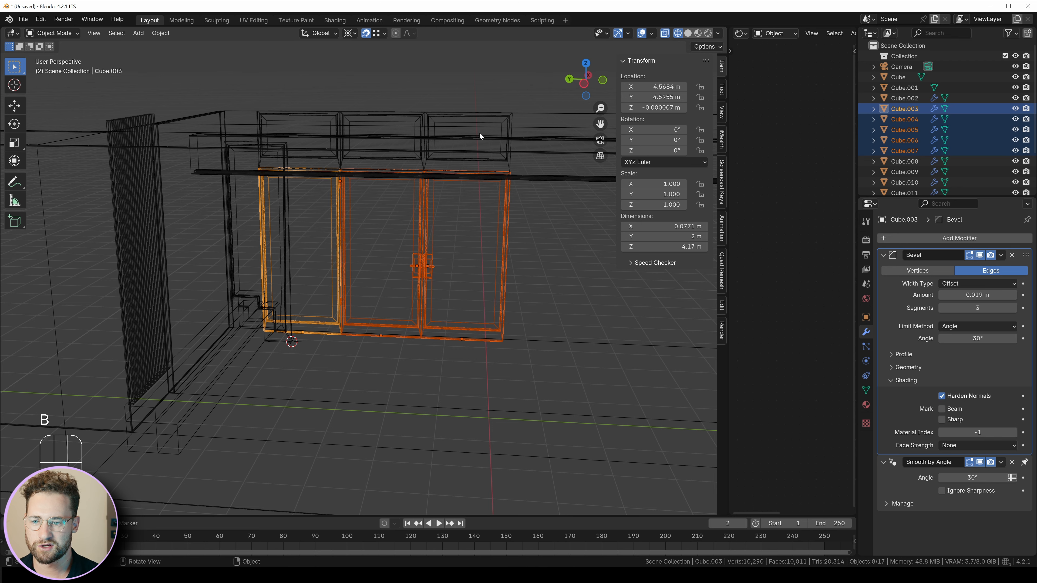
key(b)
drag(479, 132, 293, 85)
key(b)
shift+drag(226, 90, 185, 324)
scroll(241, 284, up, 5)
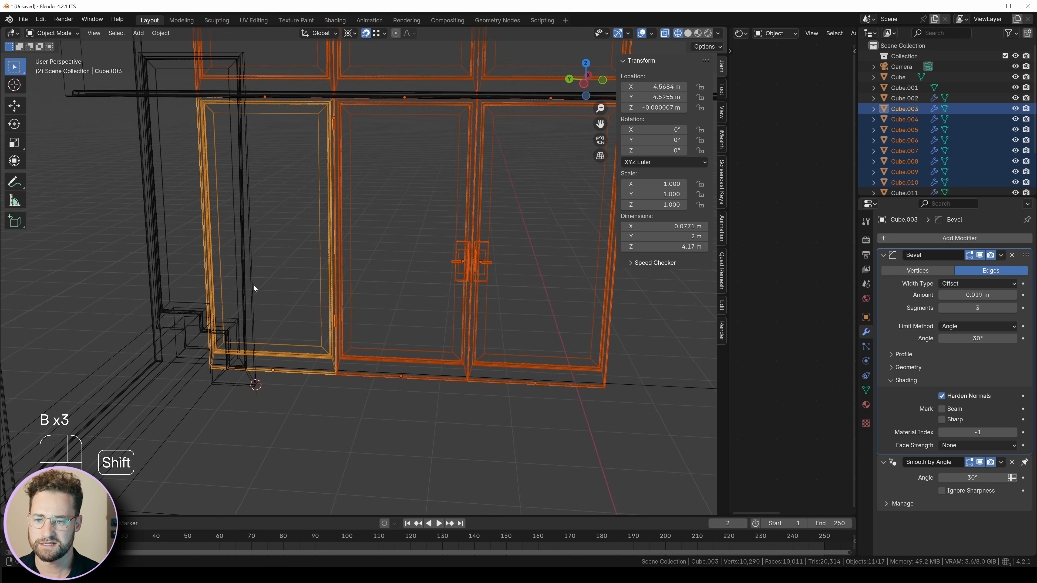
key(g)
key(y)
click(365, 307)
Step: Fine-tune the selected panels along Y so that the tall corner panel sits at Y 3.8904 m
key(z)
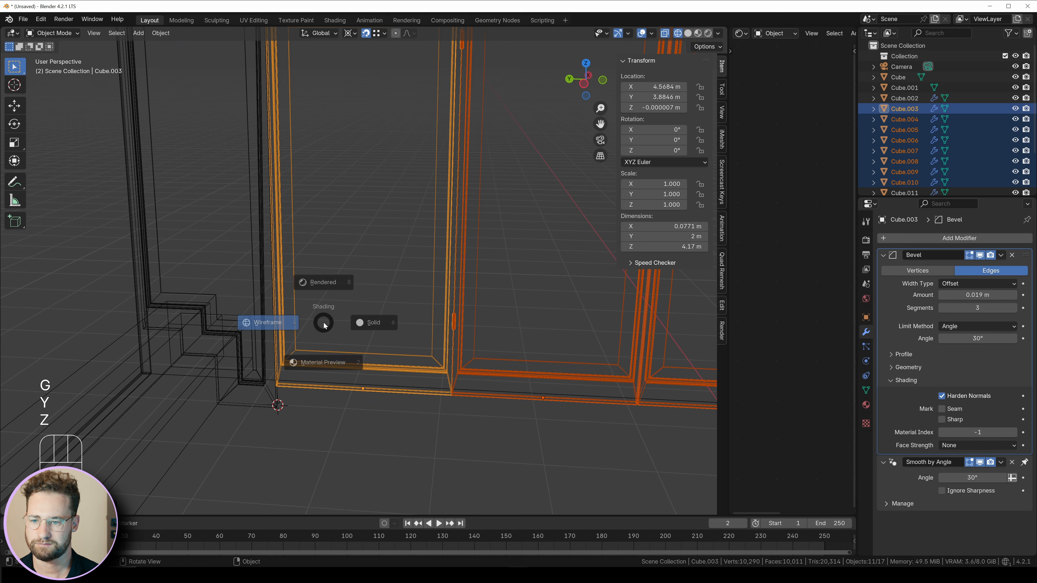
click(341, 324)
shift+middle_drag(336, 326, 378, 300)
scroll(380, 298, up, 4)
key(g)
key(y)
click(369, 298)
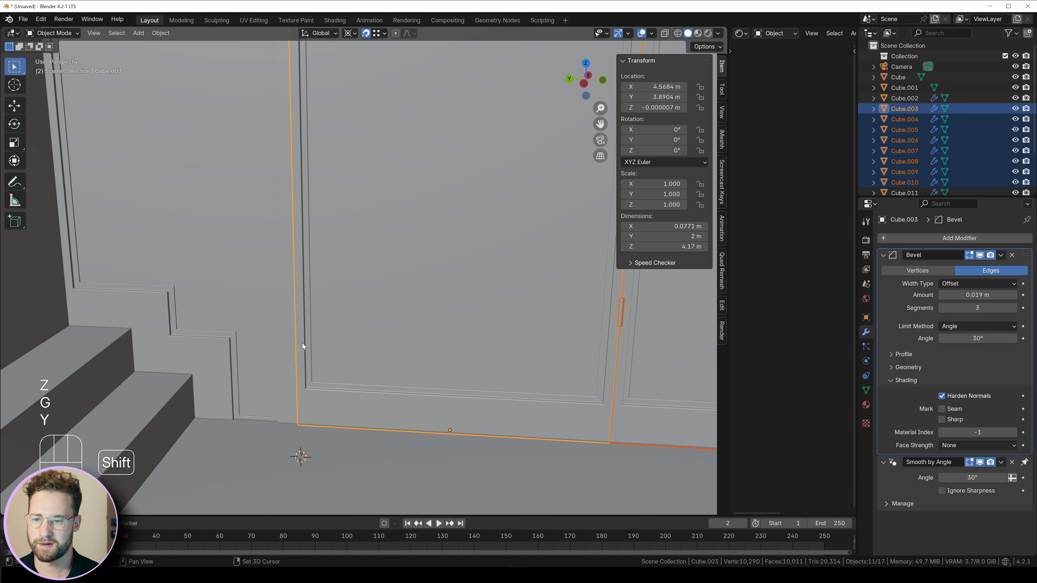
Step: Move the stepped panel's lowest frame vertices up along Z, level with the bottom edge of the neighbouring tall panel
shift+middle_drag(303, 348, 338, 303)
click(262, 325)
key(Tab)
key(z)
click(250, 354)
click(271, 367)
shift+middle_drag(273, 374, 251, 413)
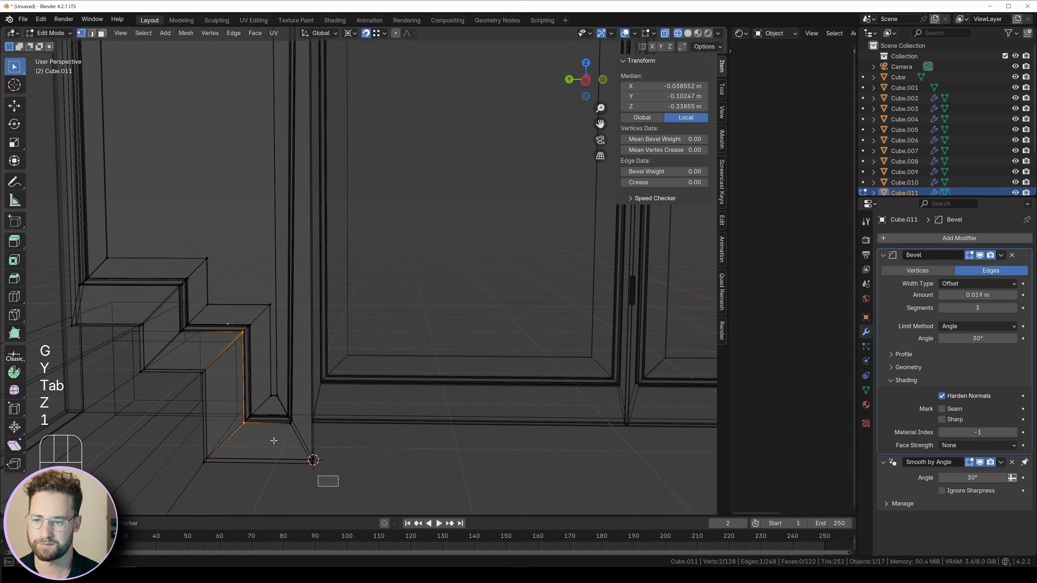
key(1)
drag(339, 488, 193, 384)
key(z)
key(g)
key(z)
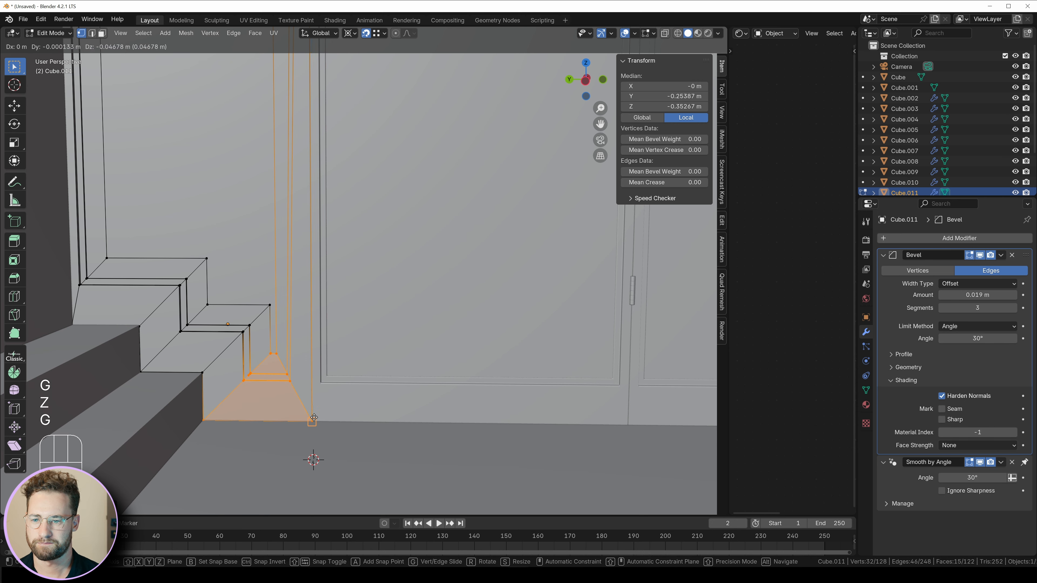
click(357, 401)
key(Tab)
key(Tab)
key(Tab)
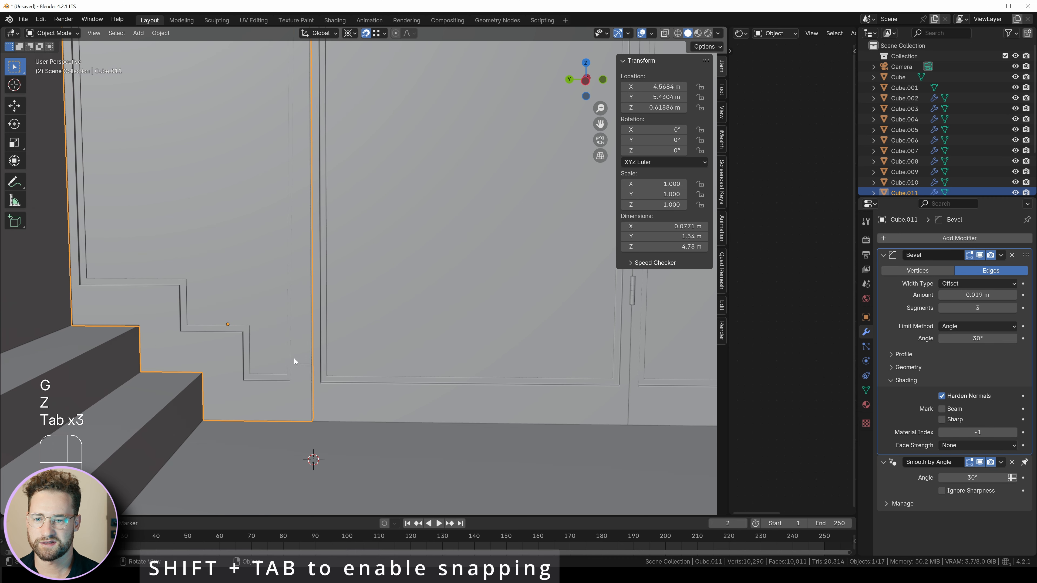
Step: Move the stepped panel's top frame vertices along Z to the neighbouring panel's top, making the stepped panel about 4.16 m high
shift+middle_drag(304, 362, 371, 395)
key(Tab)
key(shift+z)
middle_drag(470, 232, 405, 363)
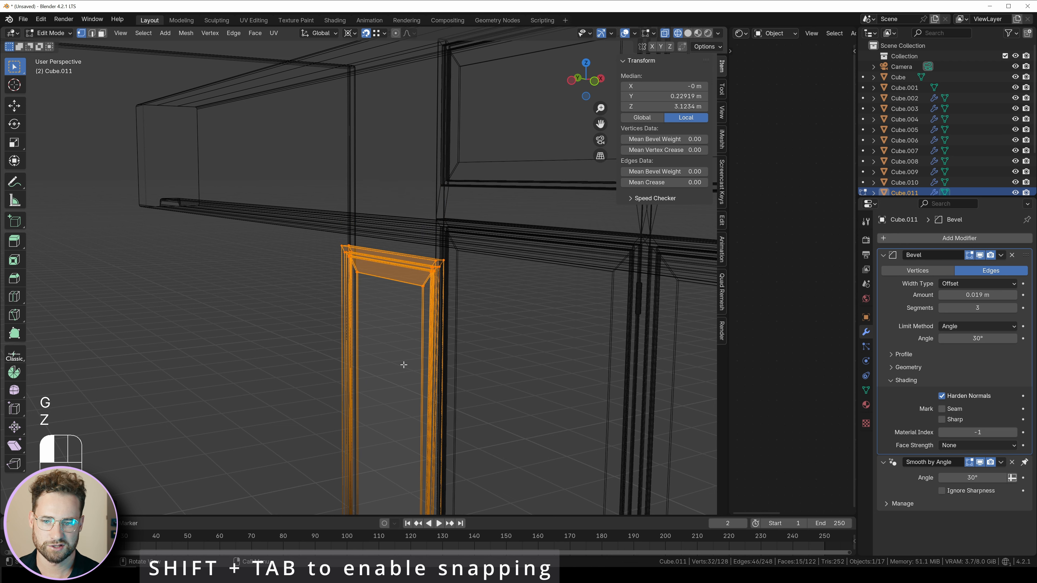
key(g)
key(z)
click(439, 212)
key(Tab)
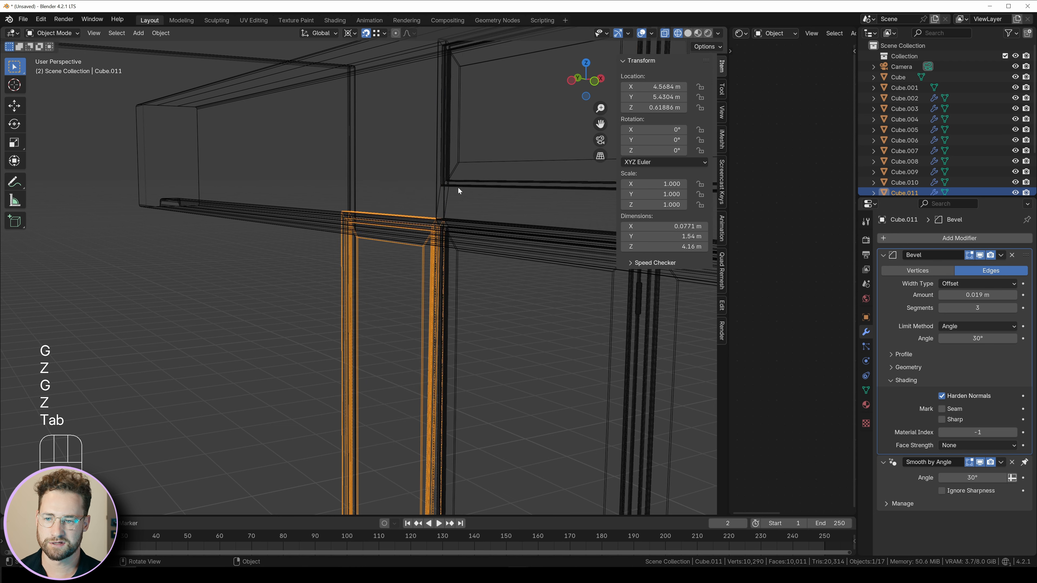
Step: Duplicate the nearest upper panel and move the copy along Y, aligning its outer side with the stepped panel below
click(457, 188)
scroll(518, 209, up, 3)
scroll(517, 211, down, 3)
key(shift+d)
key(h)
key(y)
click(326, 269)
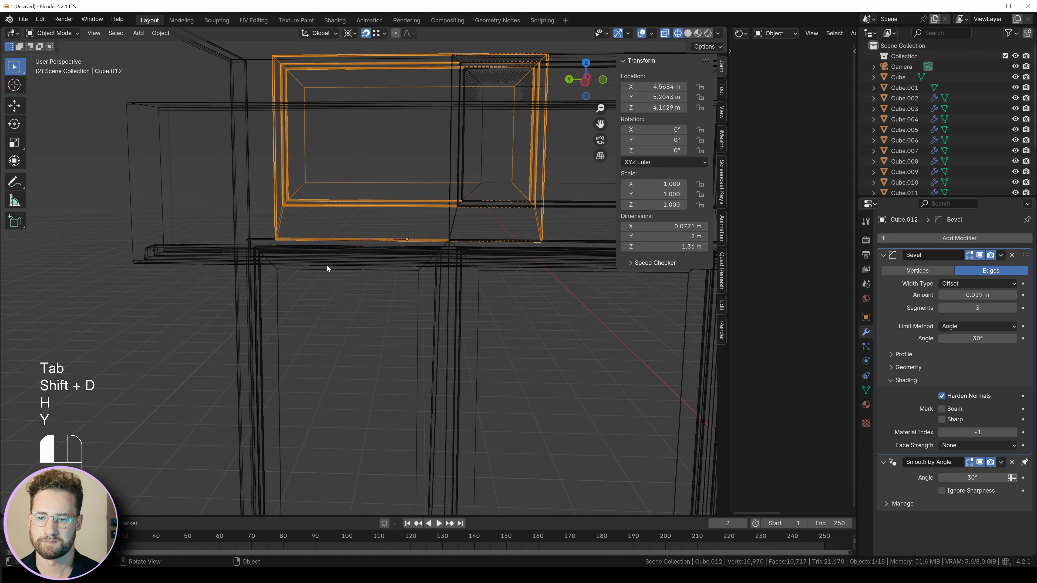
key(g)
key(y)
key(h)
click(251, 237)
Step: Narrow the copied upper panel by moving its inner side's vertices along Y to the edge of the adjacent upper panel
key(Tab)
key(z)
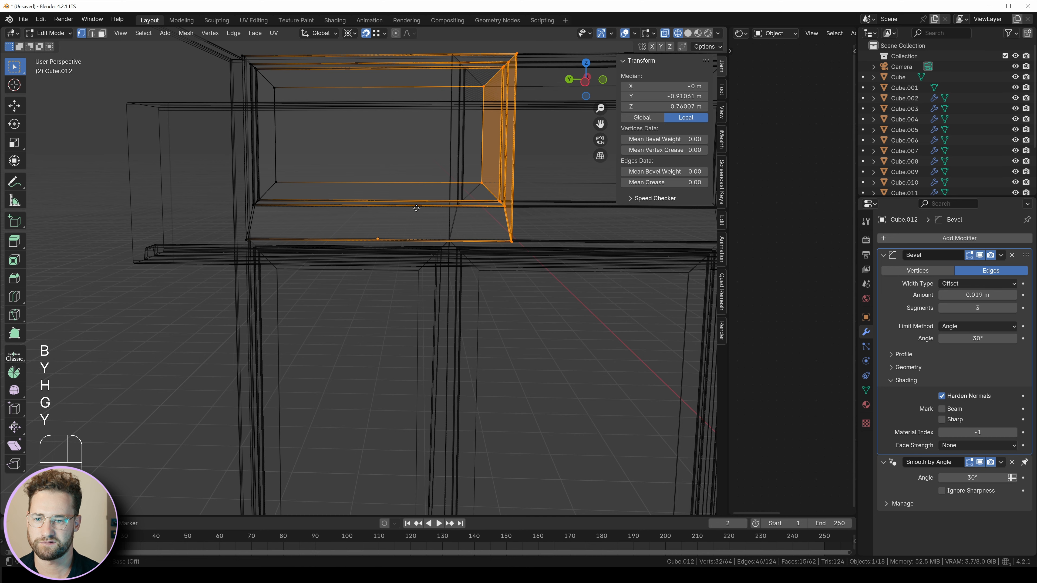
key(g)
key(y)
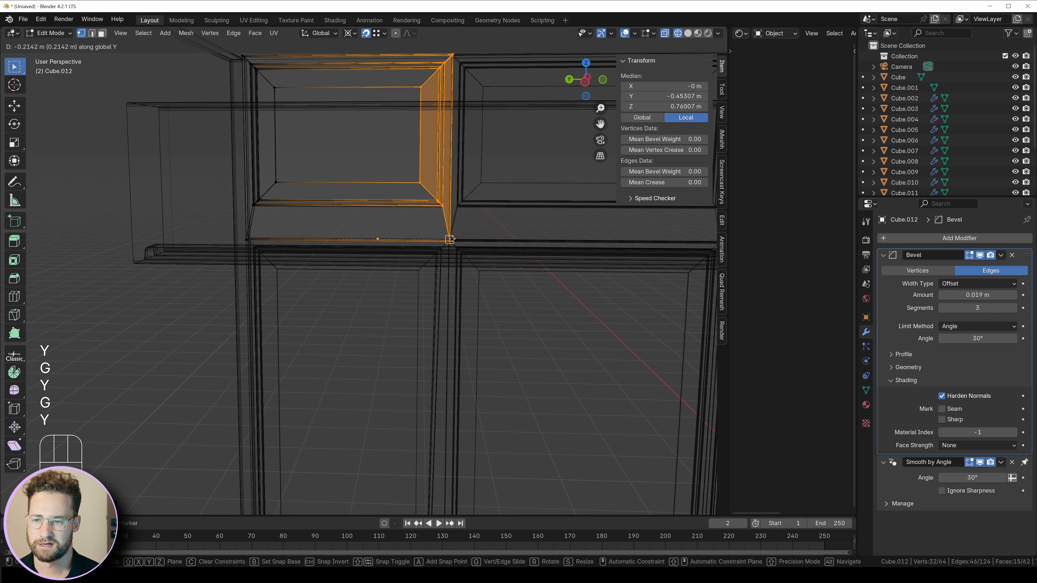
click(451, 242)
key(z)
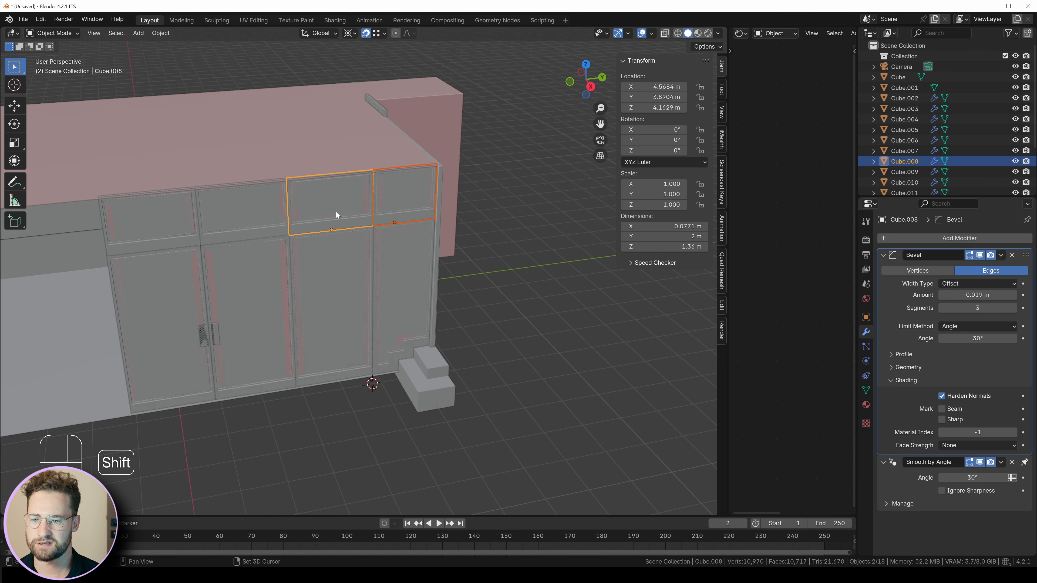
Step: Edit all four upper panels together and lower the inner vertices of their bottom rails about 0.21 m along Z
shift+click(336, 215)
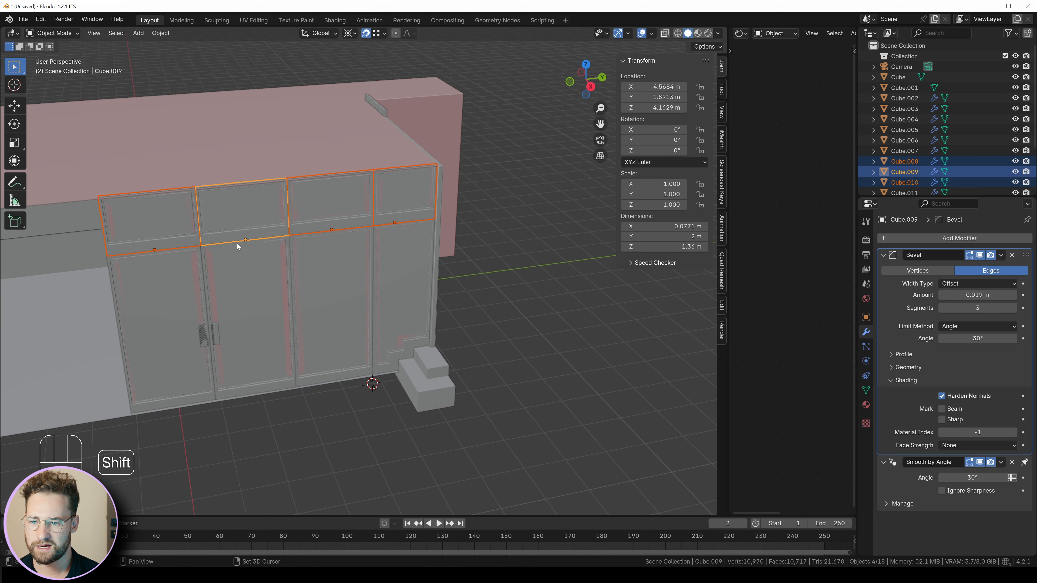
middle_drag(238, 246, 303, 278)
key(Tab)
key(z)
key(1)
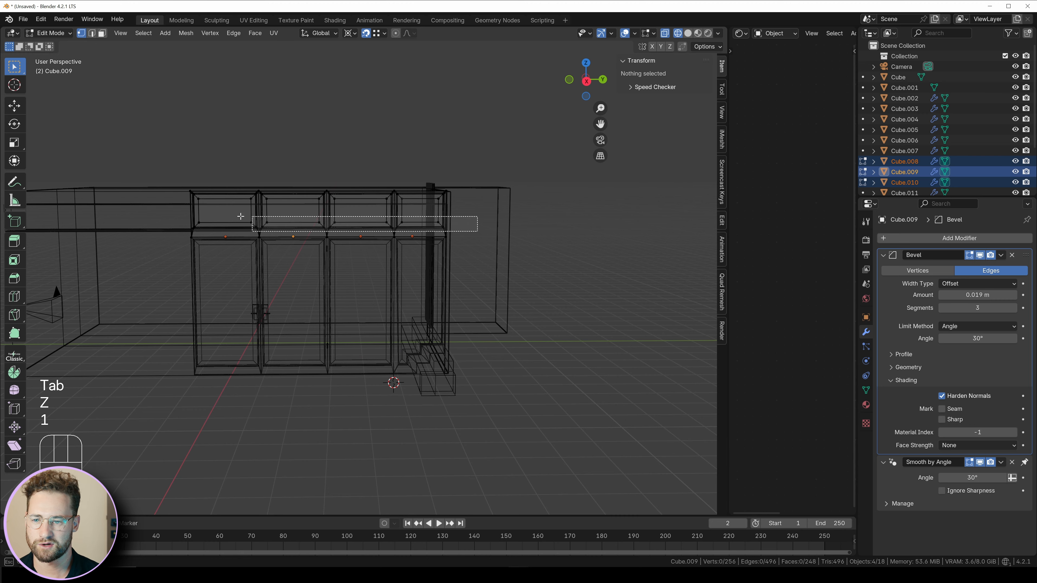
drag(241, 216, 192, 218)
scroll(385, 261, up, 4)
key(z)
key(g)
key(z)
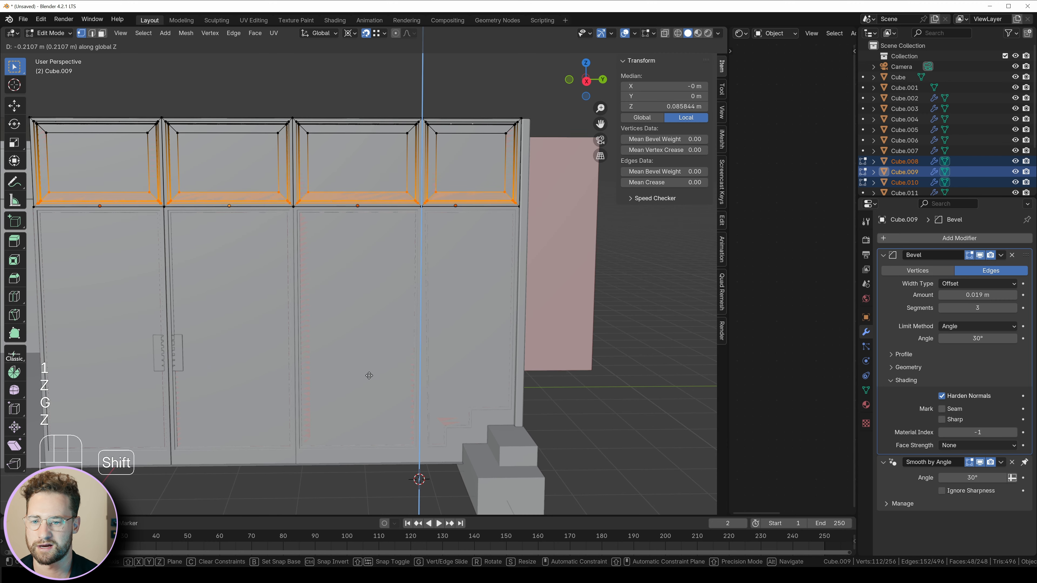
click(371, 361)
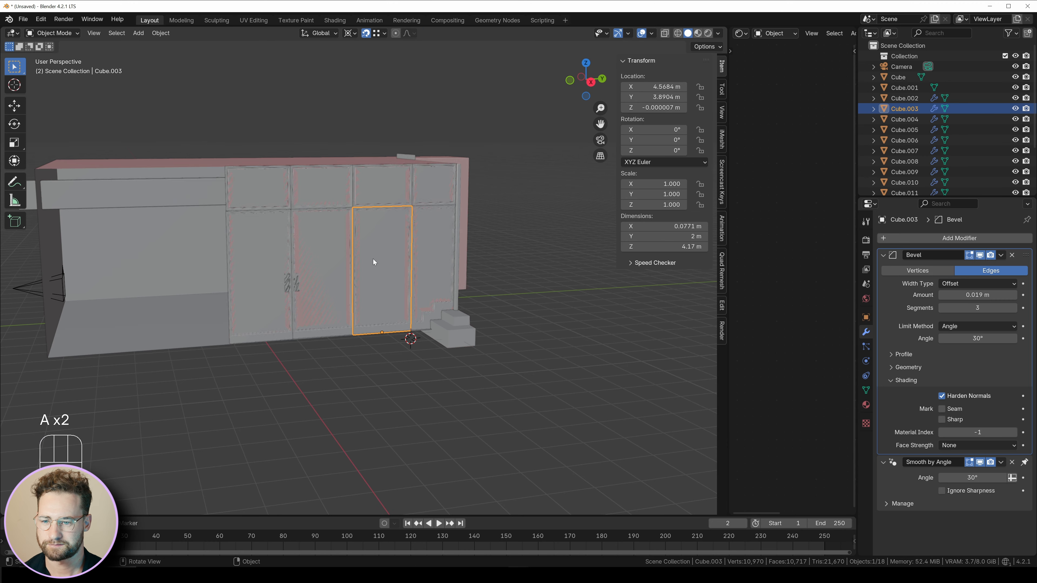
Step: Duplicate the tall corner panel with the upper panel above it and move the copies along Y to the row's far end
shift+click(382, 258)
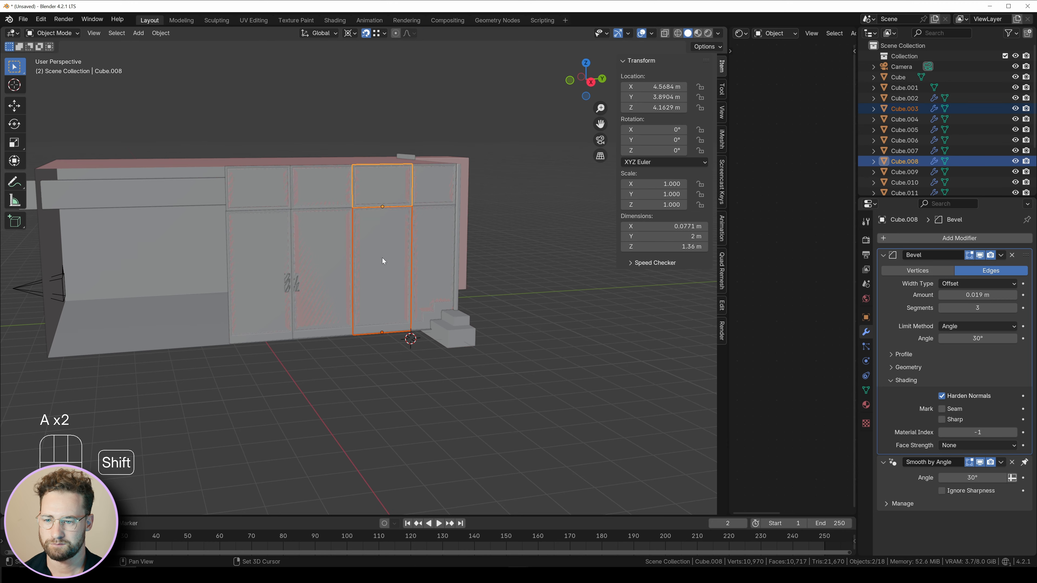
key(shift+d)
key(y)
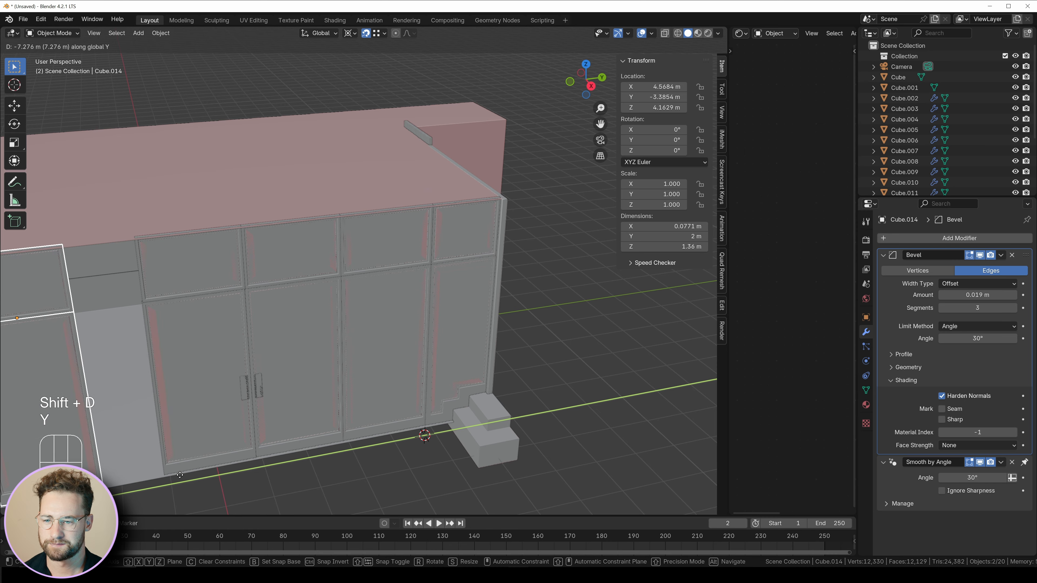
click(278, 442)
scroll(277, 443, up, 4)
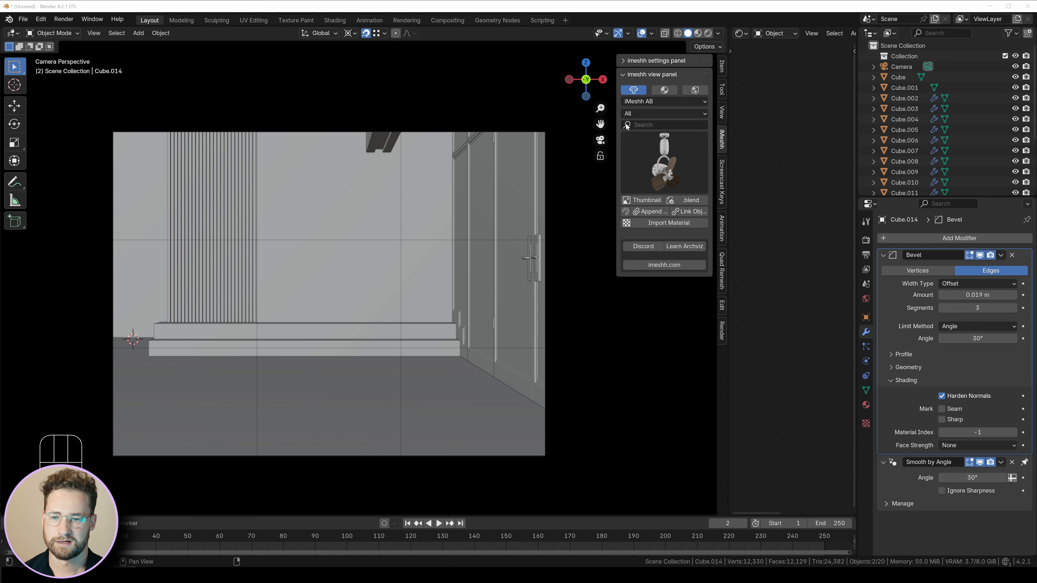
Step: Pick the Architectural_Doors_Designer_08 model from iMeshh's Architectural Doors category and append it to the scene
click(665, 113)
click(666, 150)
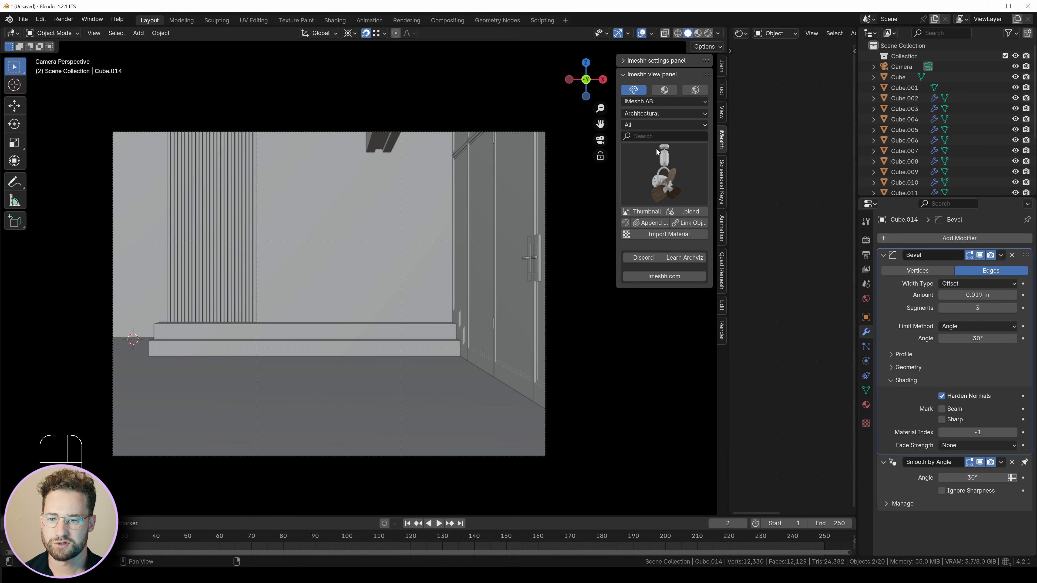
click(655, 124)
click(646, 185)
click(672, 175)
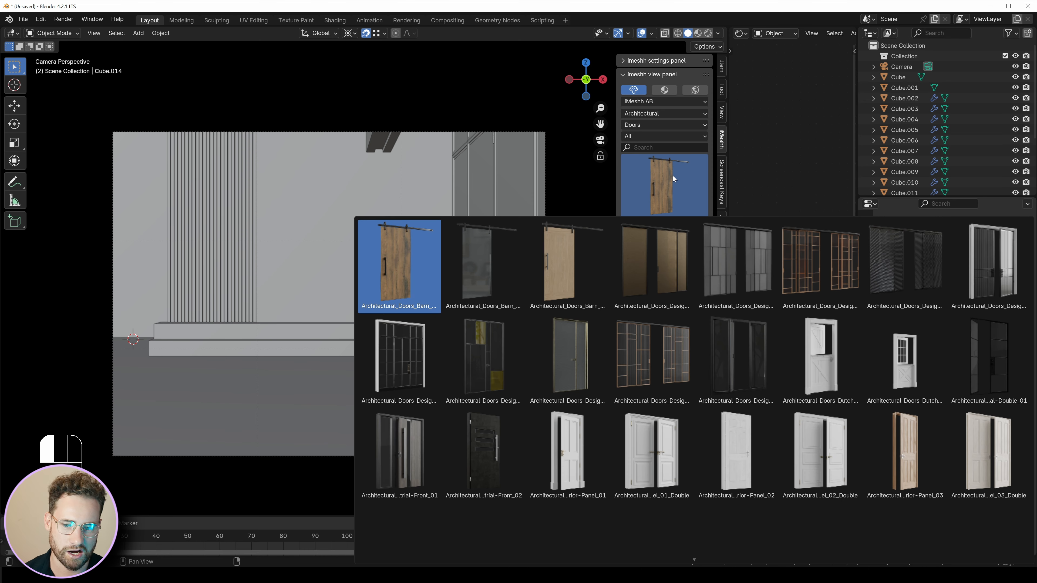
click(589, 367)
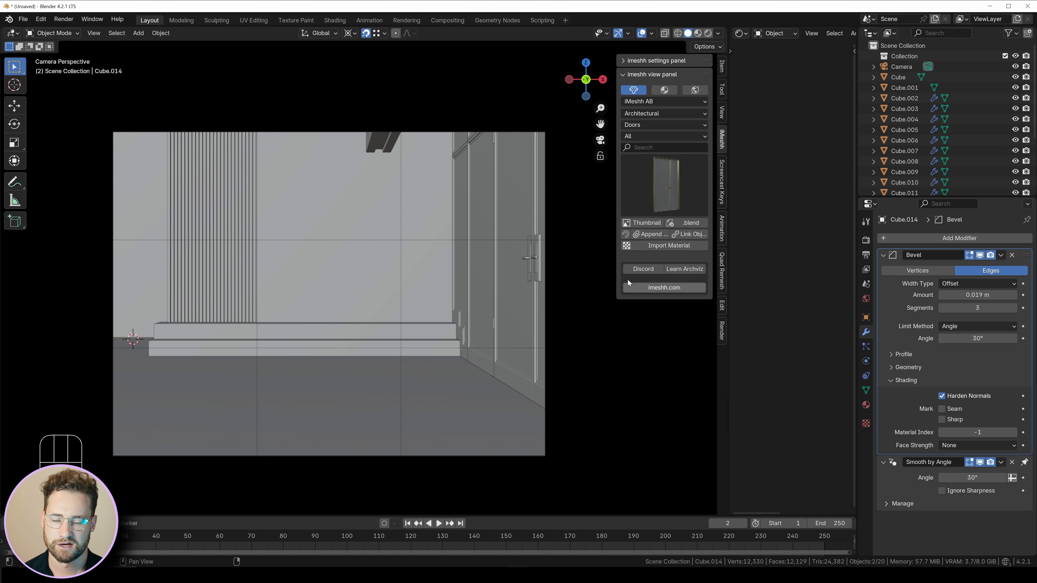
click(648, 234)
Step: Scale the appended door up uniformly and move it along X into the recess beside the end of the stepped ledge
shift+middle_drag(162, 310, 167, 309)
scroll(166, 311, up, 3)
key(g)
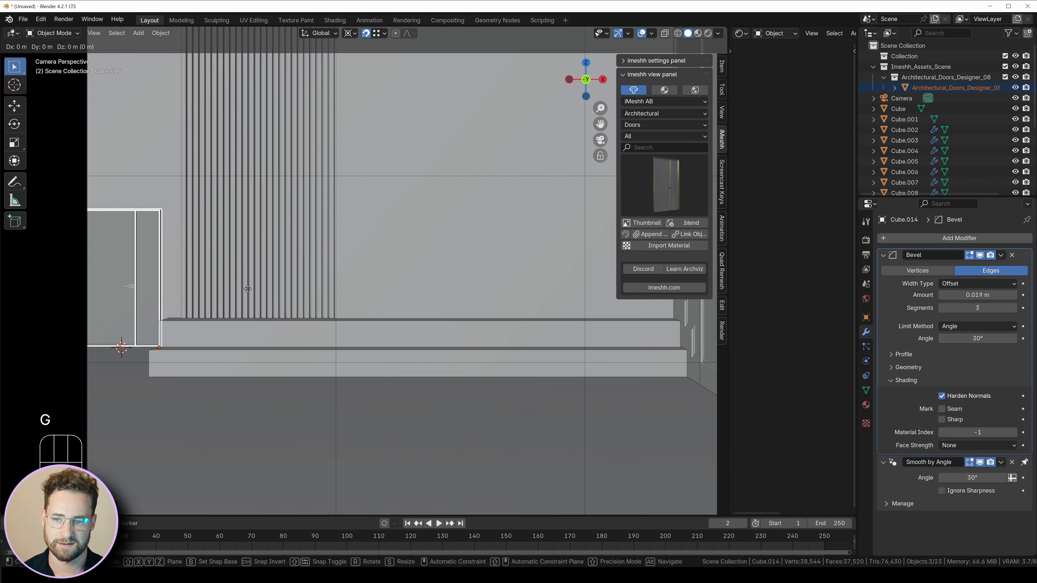
key(x)
key(s)
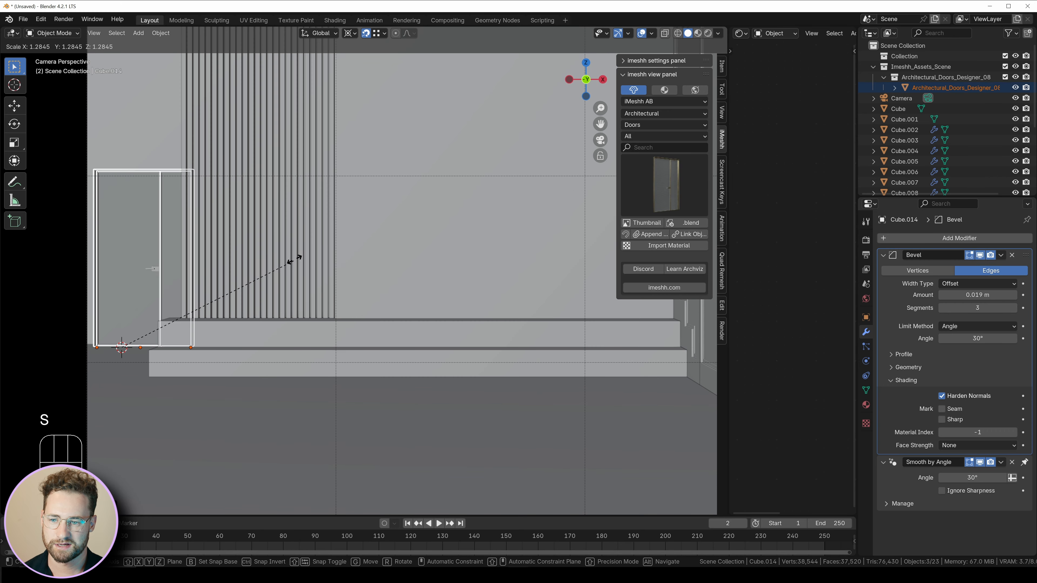
click(294, 240)
scroll(293, 240, down, 2)
key(g)
key(x)
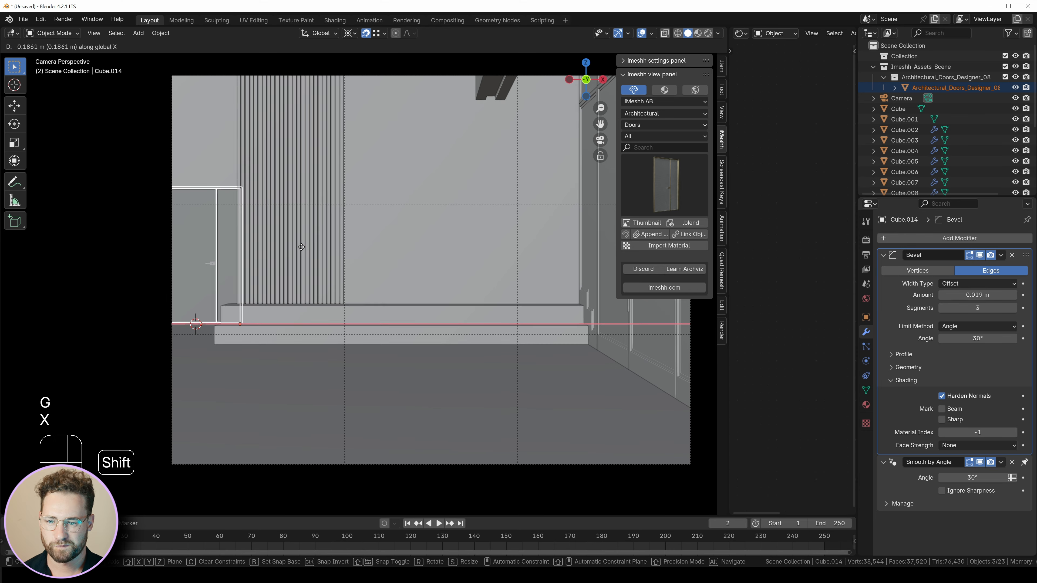
click(294, 247)
Step: Move the door about 0.5 m along Y so it sits in the recess's end wall
middle_drag(291, 248, 331, 326)
scroll(342, 295, down, 4)
scroll(331, 327, up, 3)
key(g)
key(y)
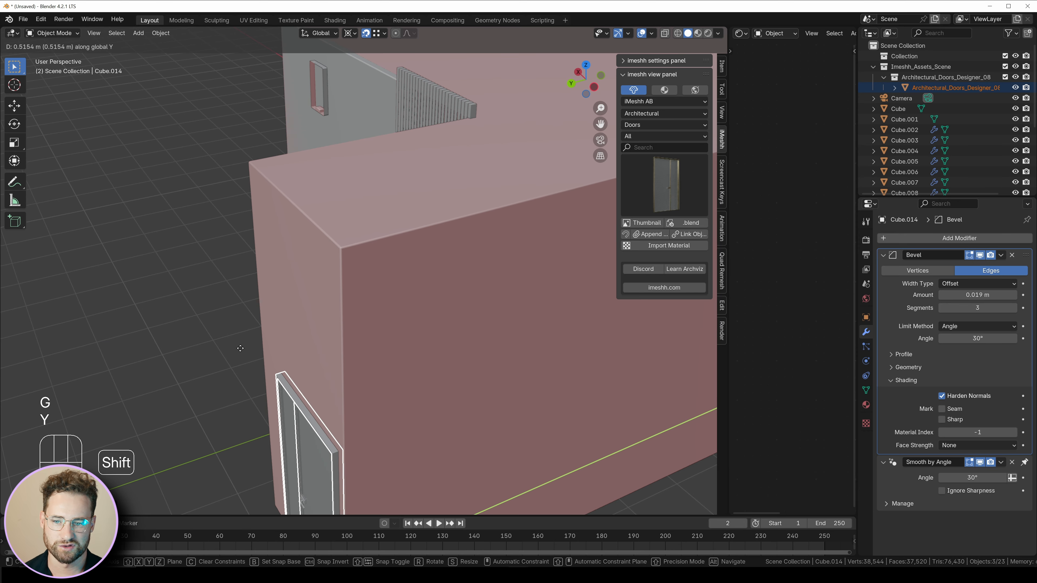
click(243, 351)
key(KP_0)
Step: Add a horizontal loop cut around the room shell, level with the top of the door
scroll(244, 350, down, 3)
middle_drag(357, 282, 448, 303)
click(447, 303)
key(Tab)
key(ctrl+r)
click(433, 306)
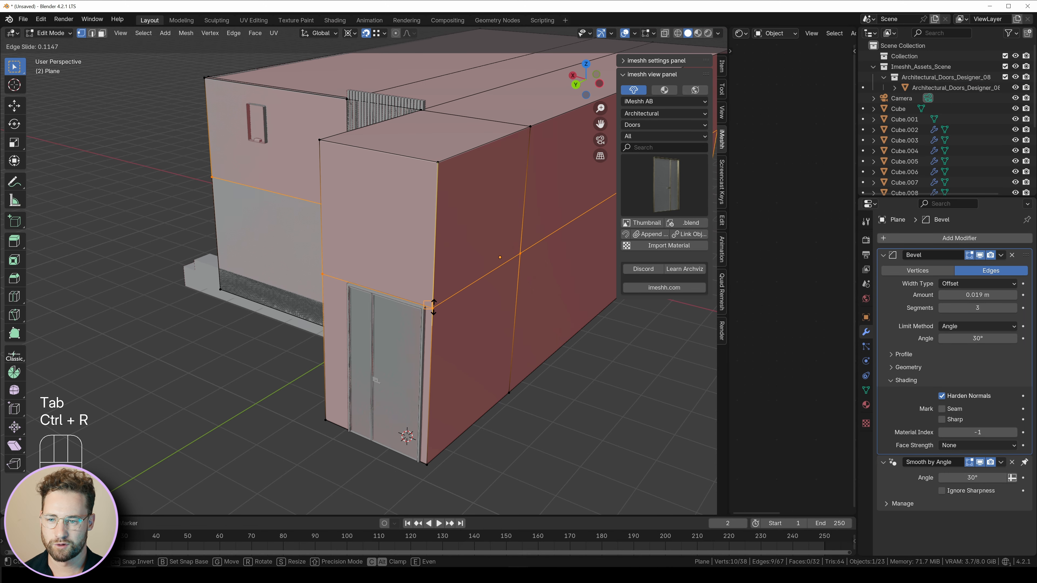
click(434, 307)
Step: Add two vertical loop cuts to the room shell, one along each side of the door
shift+middle_drag(449, 360, 407, 276)
key(ctrl+r)
click(359, 213)
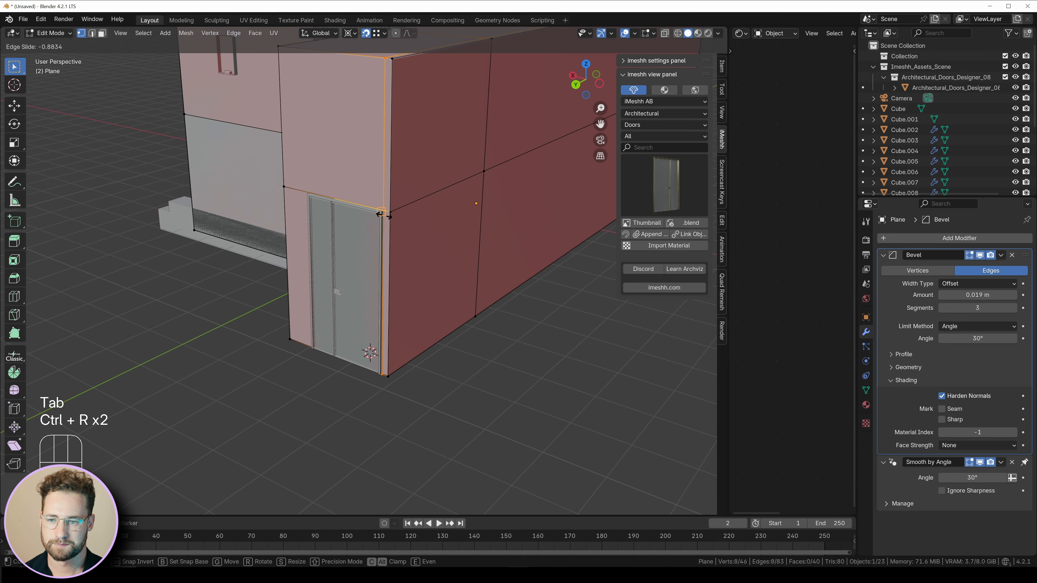
click(382, 215)
middle_drag(320, 192, 423, 263)
key(ctrl+r)
click(484, 245)
click(430, 253)
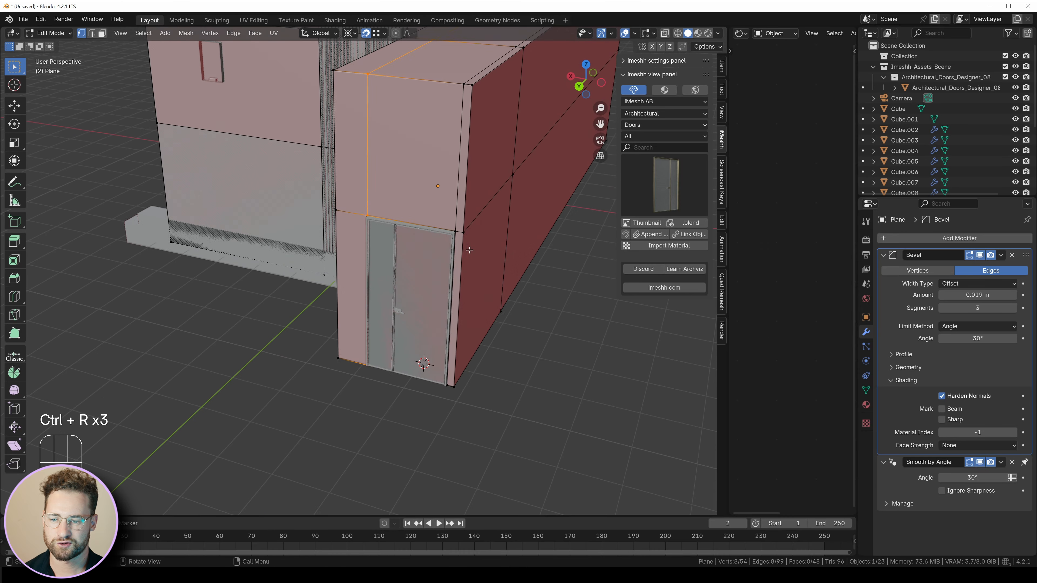
Step: Extrude the wall face at the door outward twice to form a passage behind the door
key(3)
key(e)
click(525, 387)
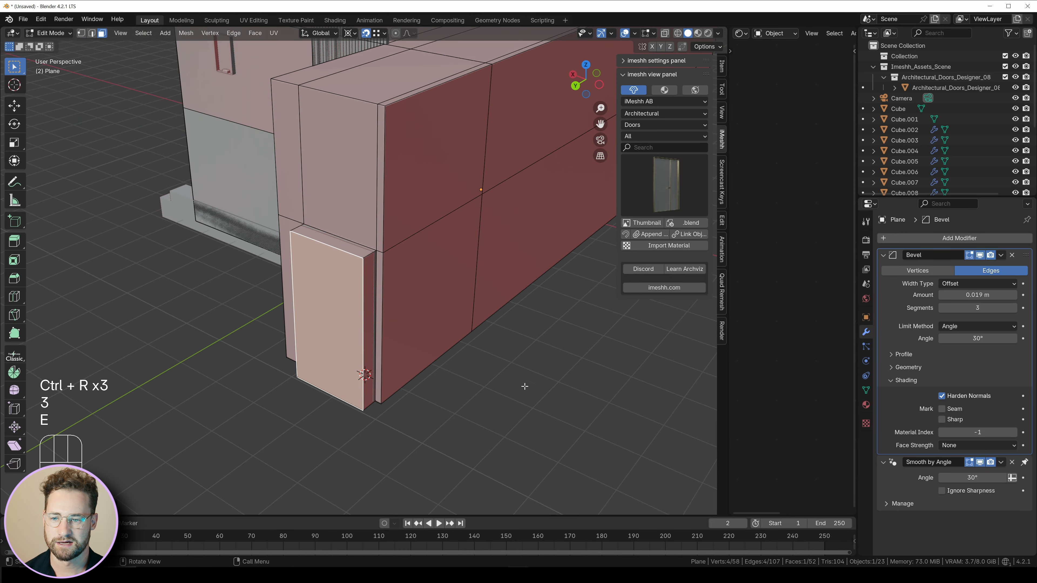
key(e)
click(309, 261)
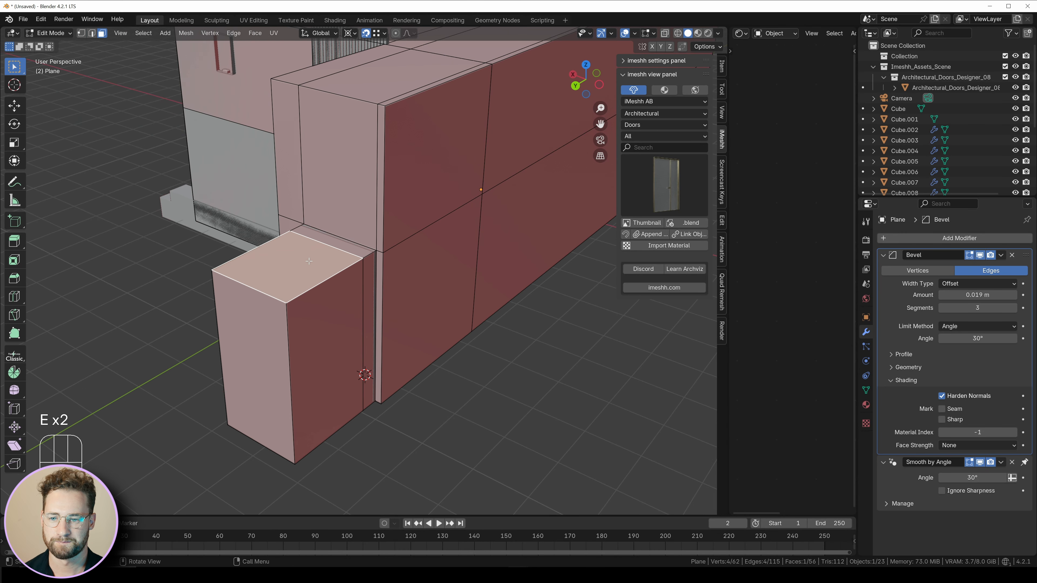
Step: Extrude the outer passage section's top face upward and its side faces outward to enlarge the space behind the door
key(e)
click(407, 271)
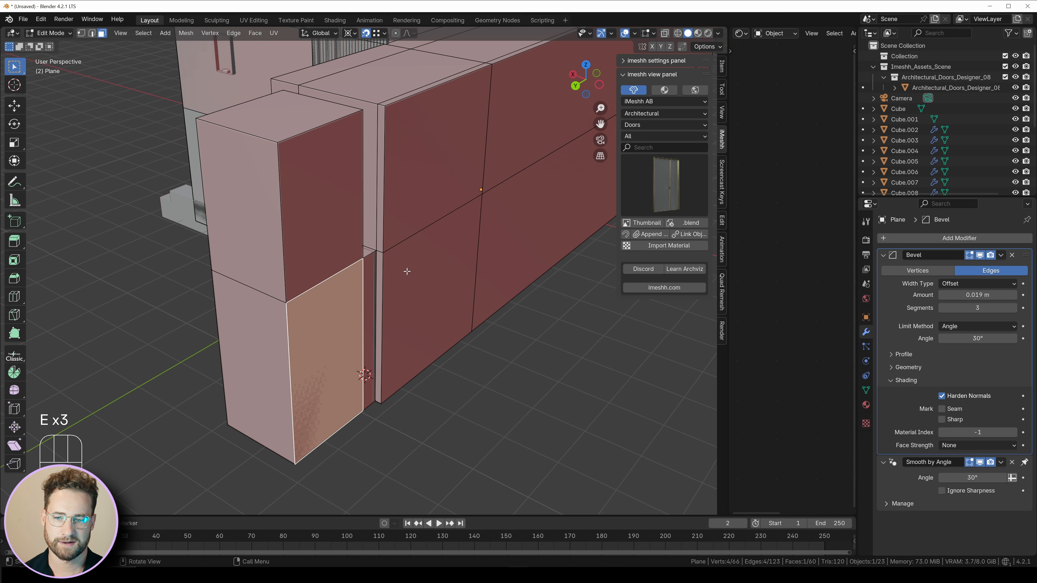
key(e)
click(339, 220)
middle_drag(339, 221, 405, 255)
shift+click(529, 303)
key(e)
click(529, 303)
key(Tab)
Step: UV unwrap all faces of the room shell with Smart UV Project
key(KP_0)
key(Tab)
key(a)
key(u)
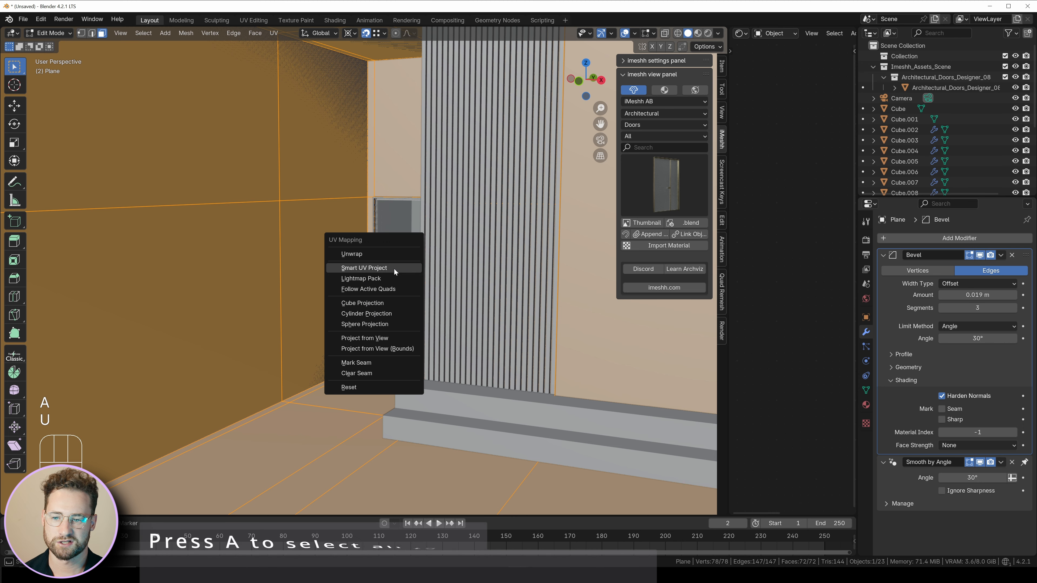
click(394, 269)
click(366, 363)
middle_drag(366, 363, 435, 368)
key(Tab)
Step: UV unwrap all faces of the stepped ledge with Smart UV Project at a 66° angle limit
click(445, 417)
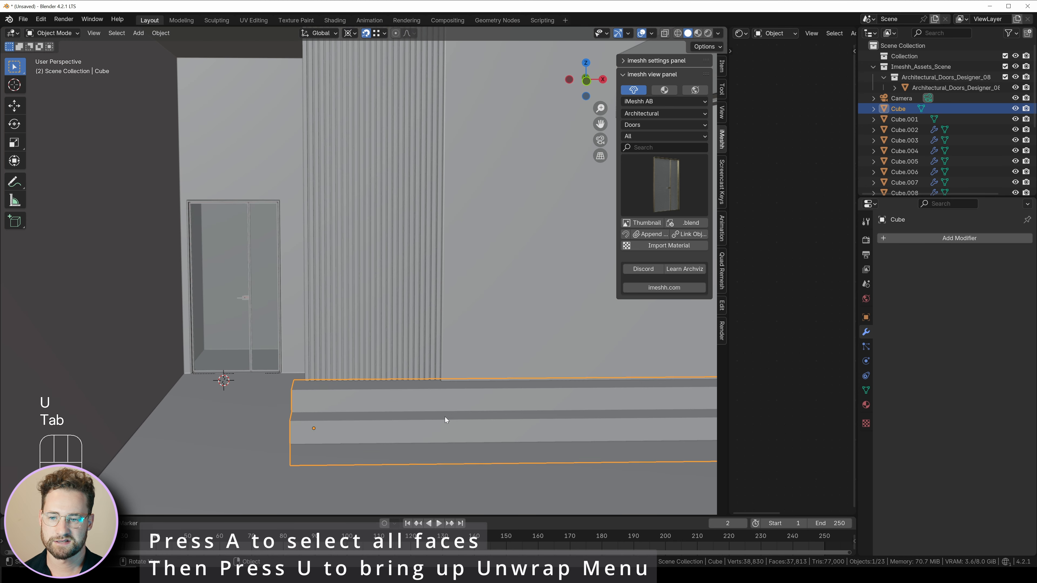
key(Tab)
shift+middle_drag(445, 416, 426, 345)
key(a)
key(u)
click(426, 345)
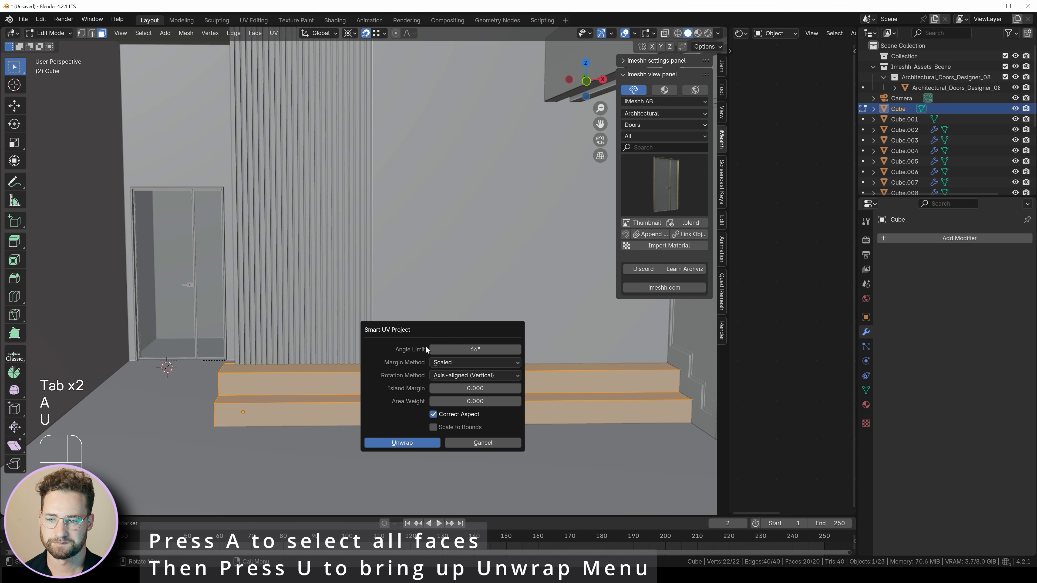
click(402, 443)
key(Tab)
Step: Copy the modifiers from a bevelled object onto the stepped ledge
scroll(554, 277, up, 6)
shift+middle_drag(554, 277, 334, 332)
shift+click(450, 235)
key(ctrl+l)
click(450, 235)
Step: Select the four window bays with their door hardware and narrow them along Y from a 3D cursor placed at the stepped panel's edge
click(334, 332)
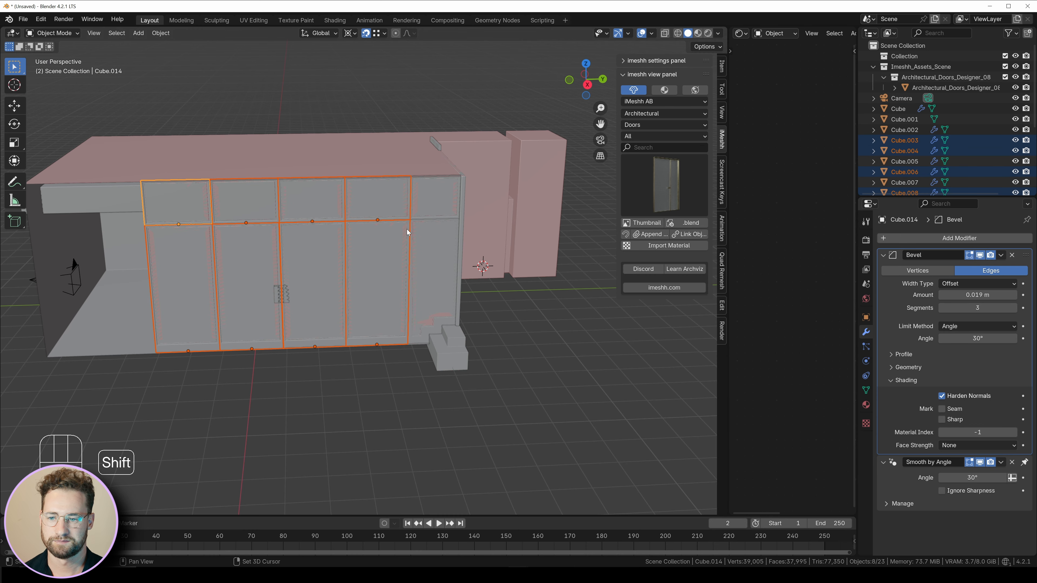
shift+right_click(411, 220)
key(s)
key(y)
key(b)
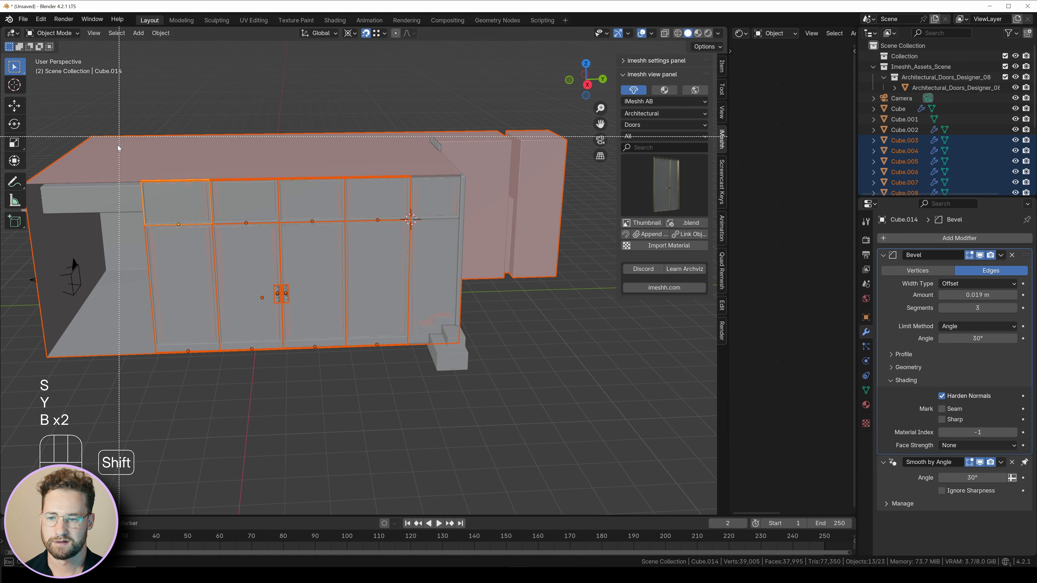
shift+drag(117, 145, 131, 164)
key(z)
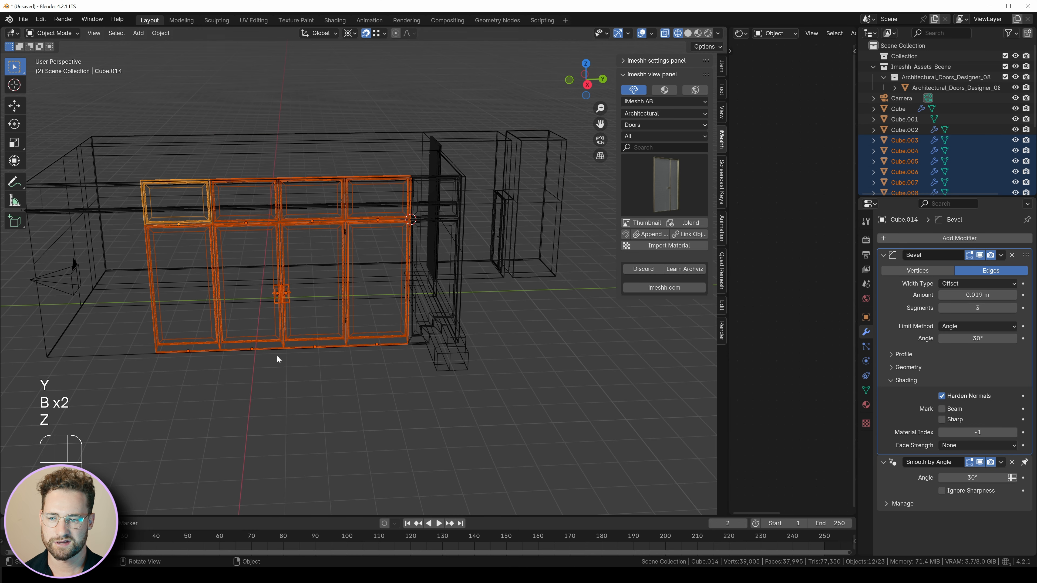
key(z)
key(s)
key(y)
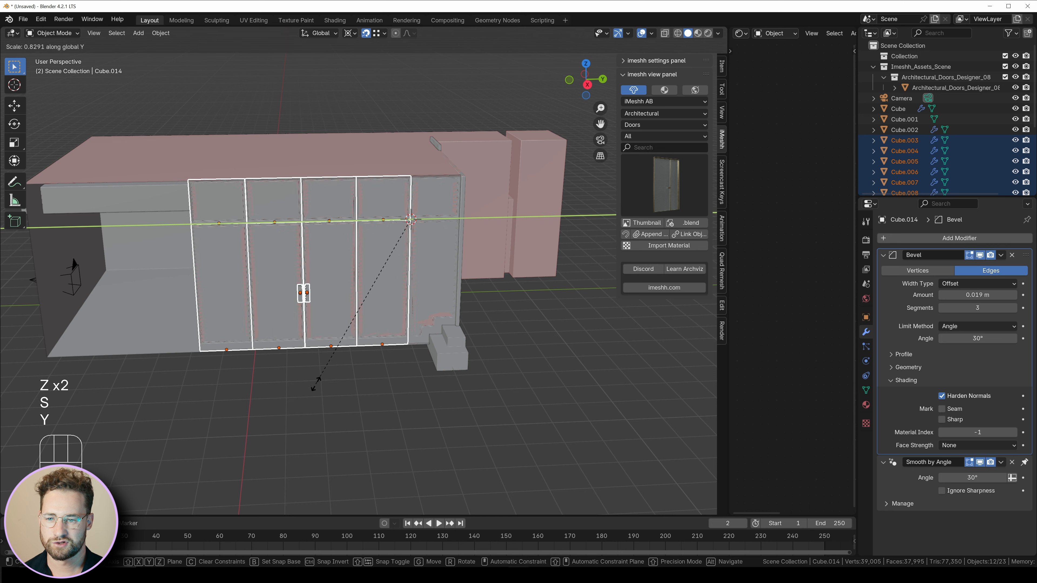
click(326, 384)
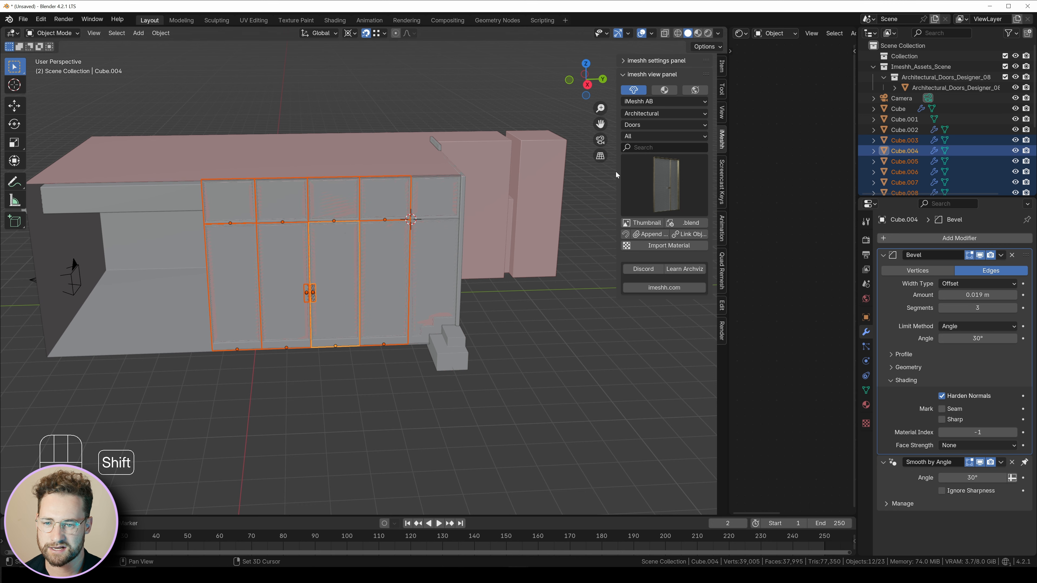
Step: Narrow the selected window bays further along Y to a scale of 0.617, making each panel about 1.23 m wide
click(722, 64)
key(s)
key(y)
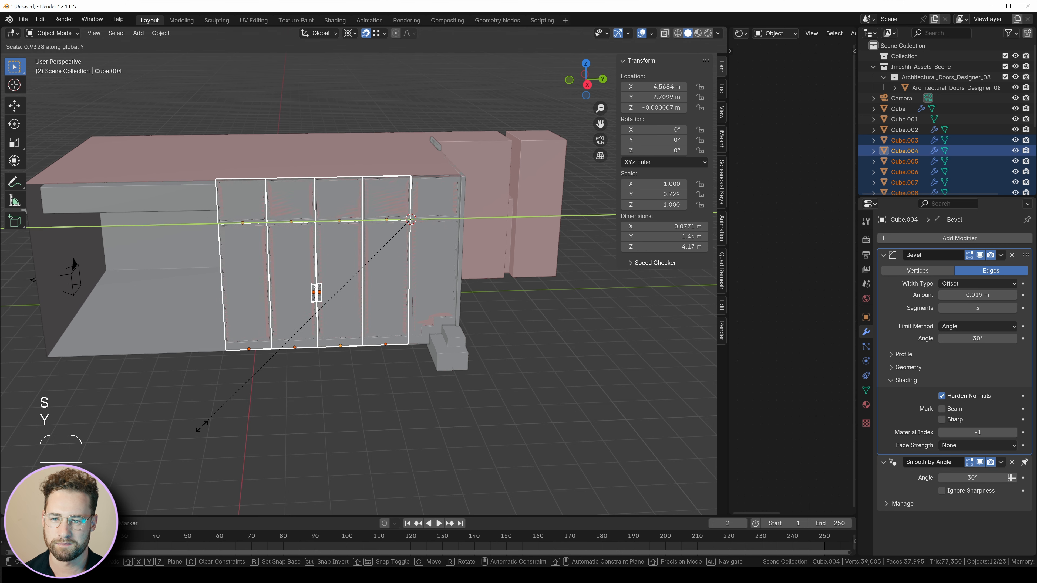
click(225, 413)
key(KP_Decimal)
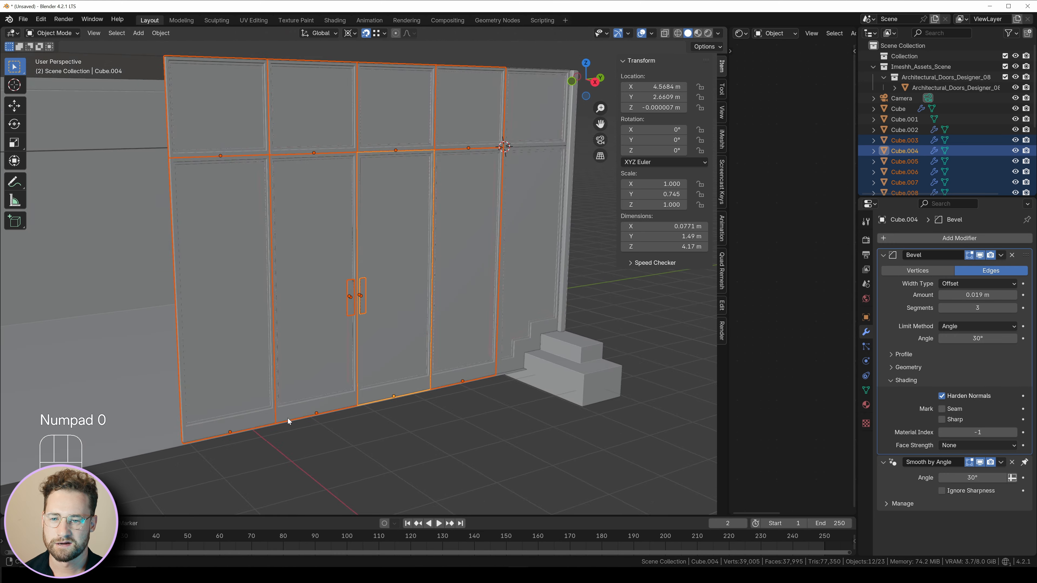
key(s)
key(y)
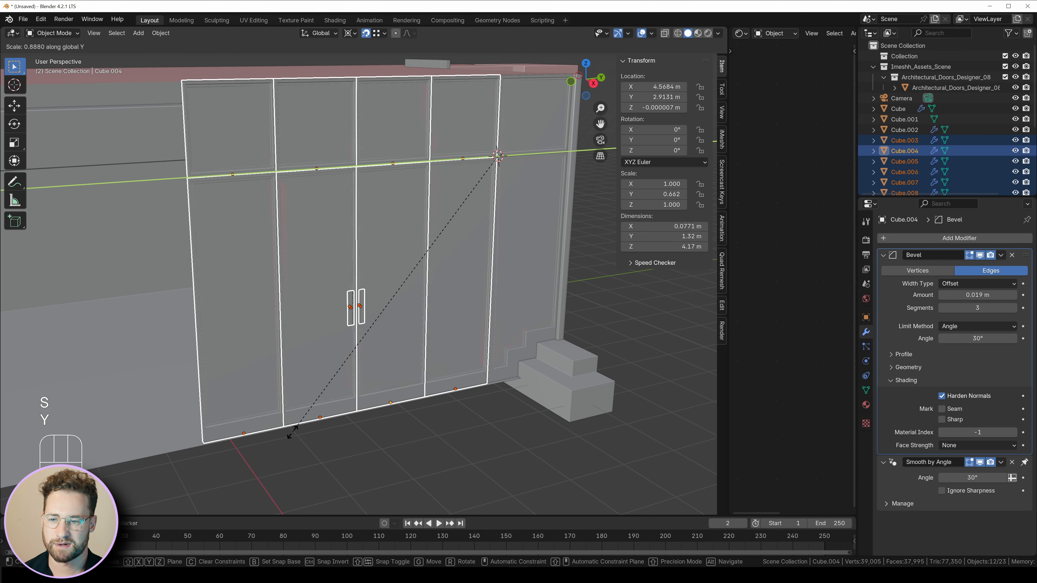
click(322, 420)
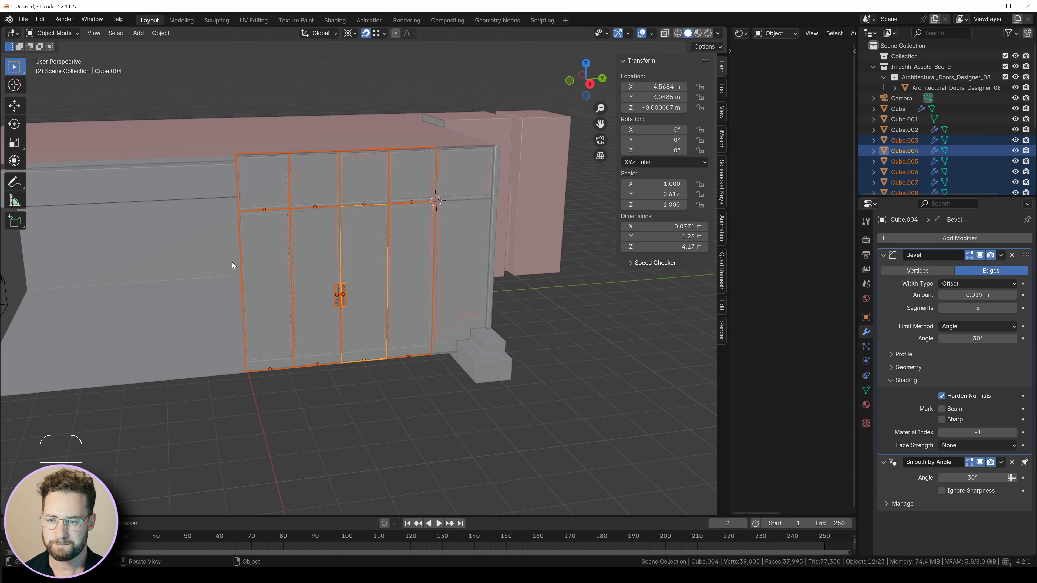
Step: Duplicate the tall end panel and its upper panel along Y and fit the copies against the row's open end
click(254, 250)
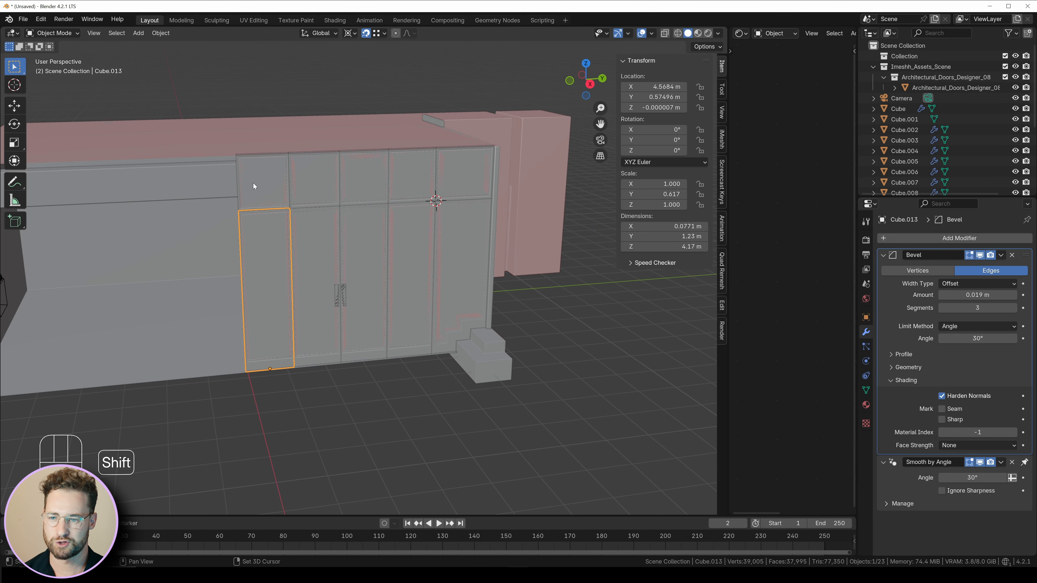
shift+click(254, 183)
shift+middle_drag(294, 260, 356, 243)
key(shift+d)
key(y)
key(t)
click(269, 191)
key(g)
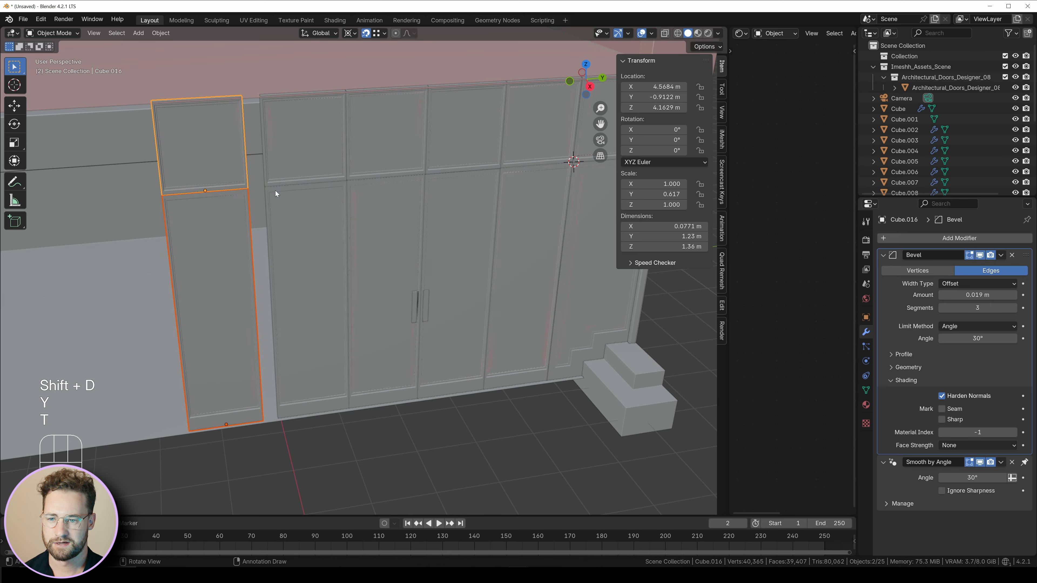
key(y)
click(263, 190)
Step: Duplicate the newly placed tall and upper panel pair along Y as the next bay of the window wall
shift+middle_drag(250, 240, 367, 228)
key(shift+d)
key(y)
click(290, 197)
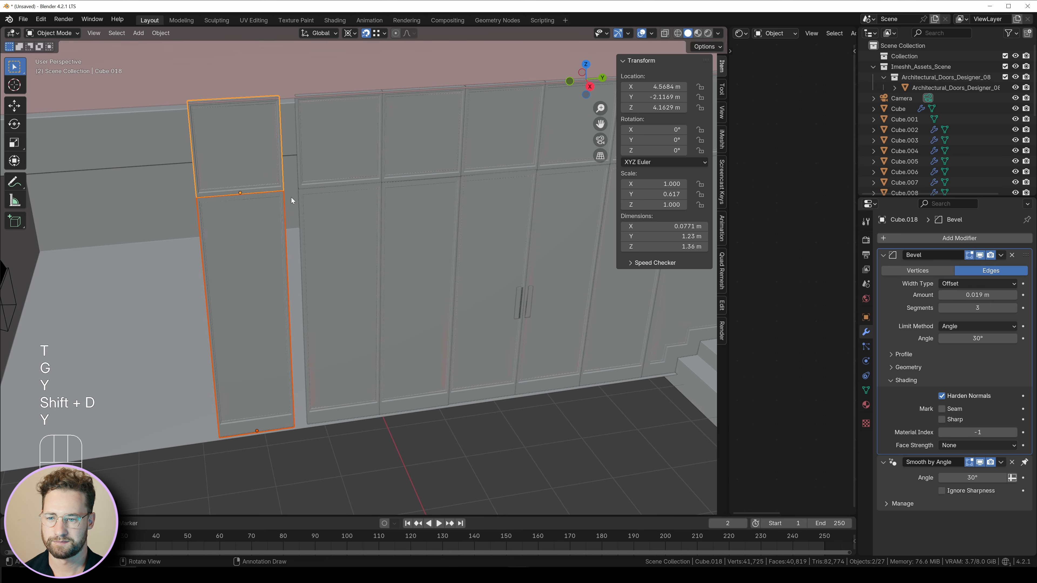
key(g)
key(y)
click(295, 190)
Step: Add one more tall and upper panel pair along Y, moving the upper panel to about Y -3.13 m
shift+middle_drag(217, 252, 273, 230)
key(shift+d)
key(y)
click(251, 182)
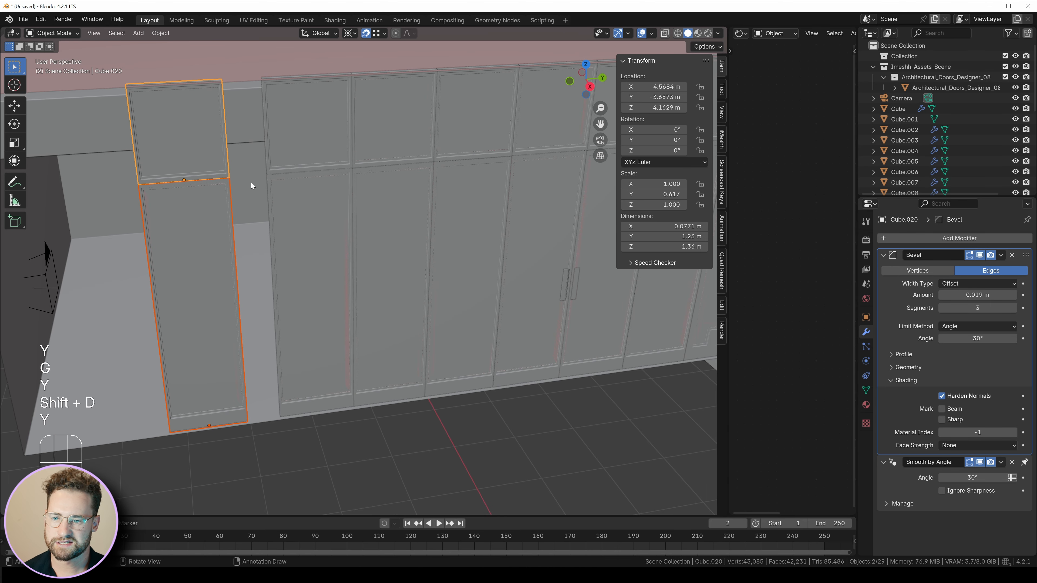
key(g)
key(y)
click(265, 174)
Step: Move the pair of hinge pins along Y to the outer edge of its door panel and duplicate them along Y for the other door
shift+middle_drag(524, 236, 373, 243)
key(Right)
key(KP_0)
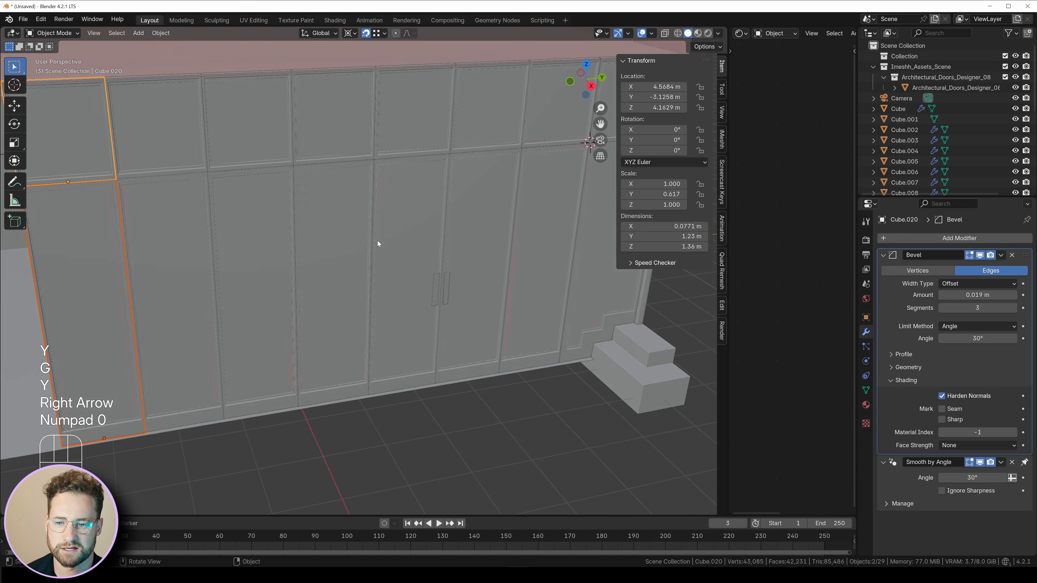
key(a)
key(a)
click(572, 359)
shift+middle_drag(573, 263, 409, 311)
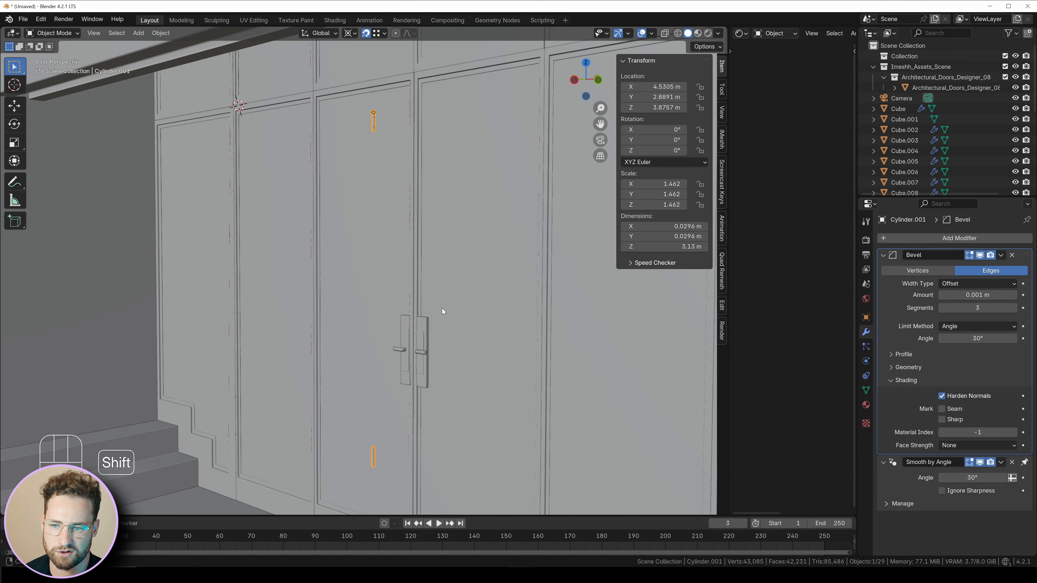
key(g)
key(y)
click(316, 153)
key(shift+d)
key(y)
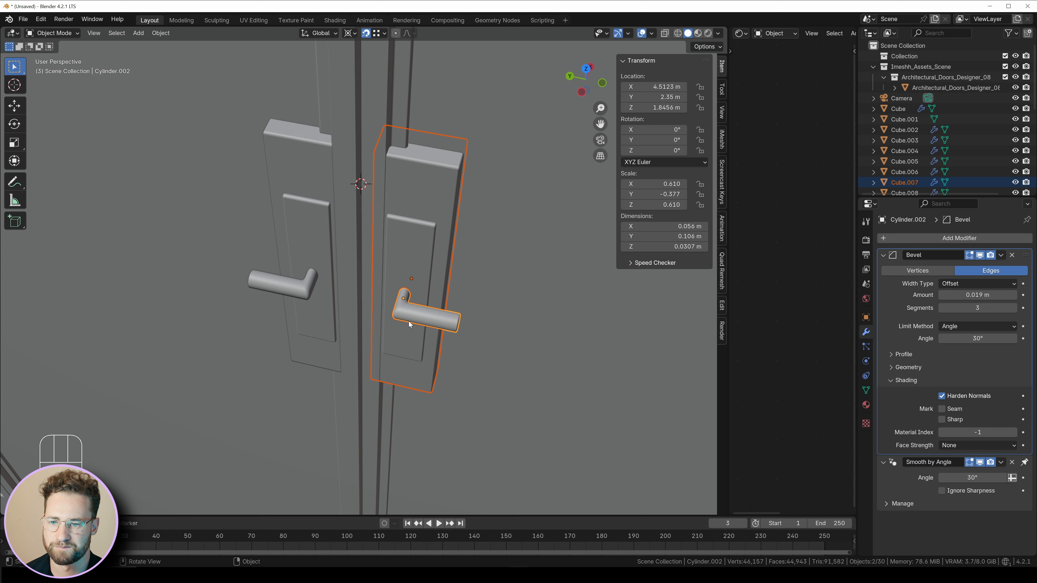
Step: Move one handle's plate and lever along Y away from the door seam and lengthen both levers along Y to about 0.147 m
key(g)
key(y)
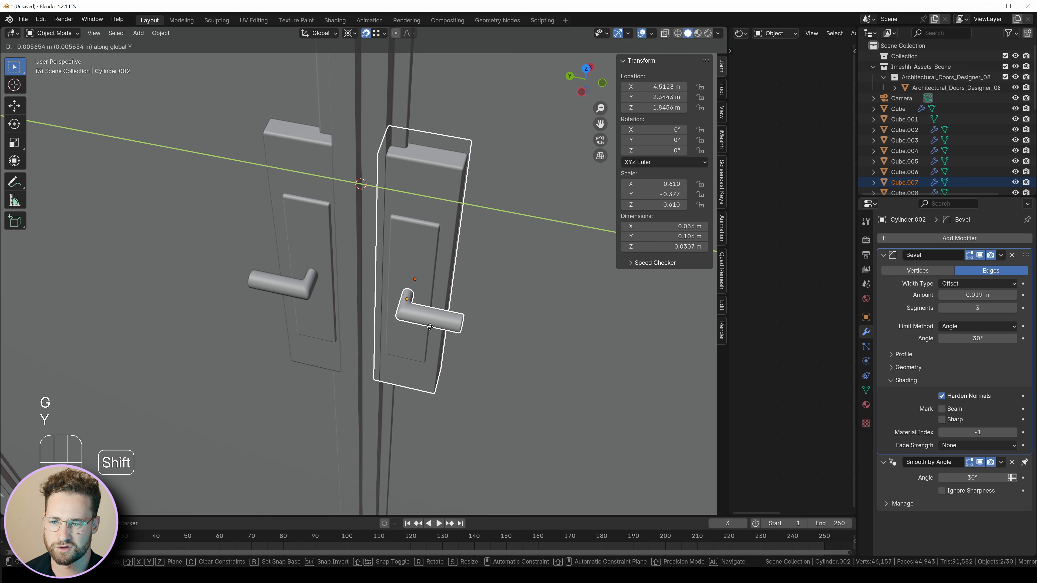
click(487, 335)
click(324, 175)
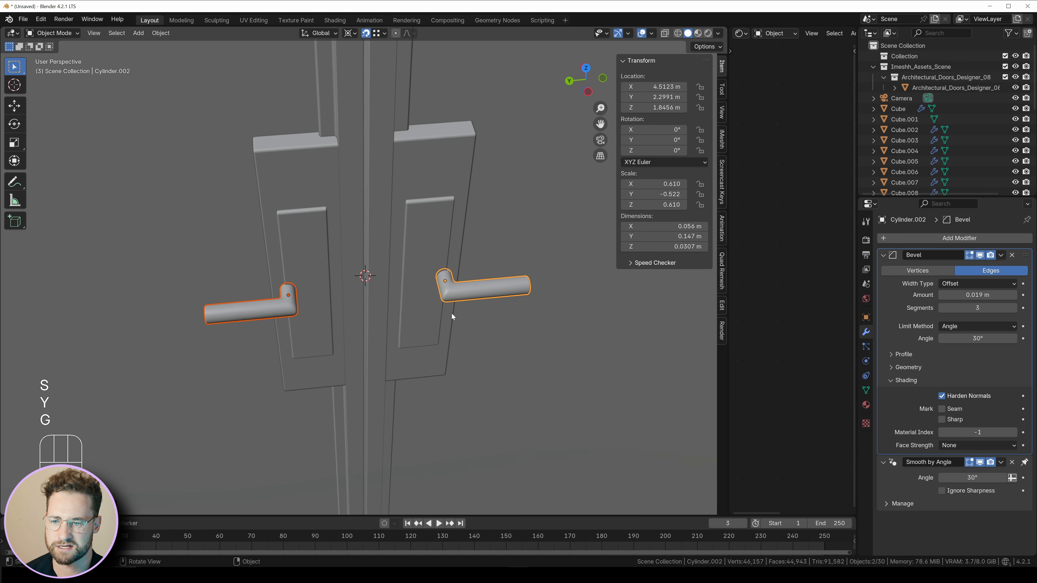
Step: Move the two door levers individually along Y to line each one up with its handle plate
click(454, 290)
key(g)
key(y)
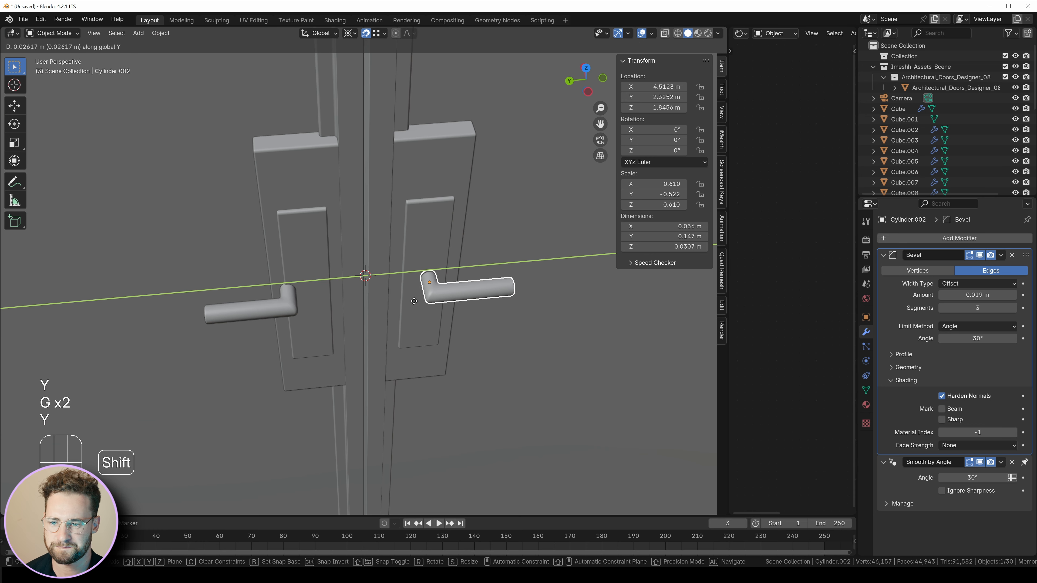
shift+click(411, 301)
click(273, 305)
key(g)
key(y)
shift+click(380, 293)
click(435, 288)
key(g)
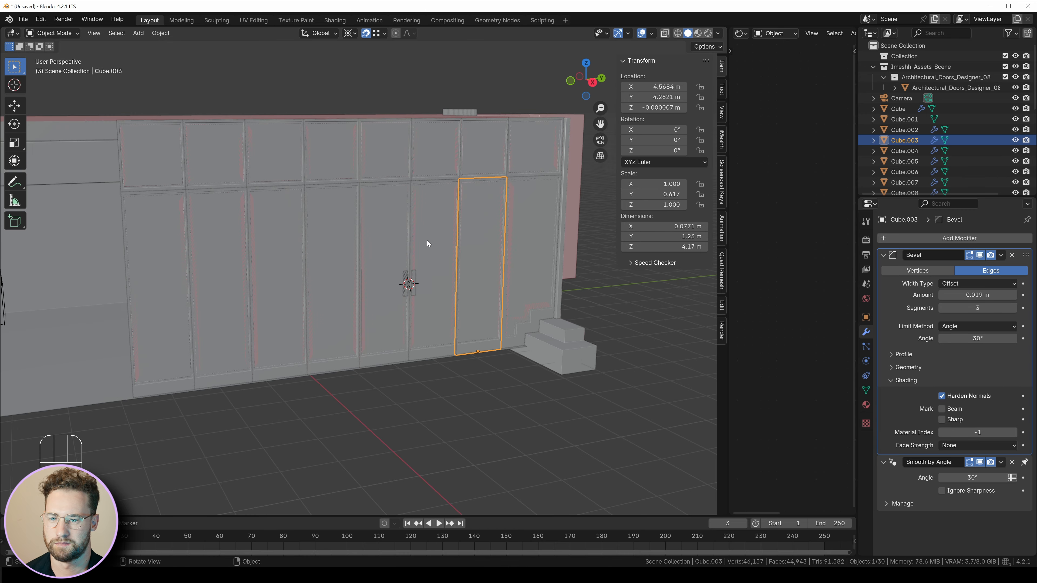
Step: Join all the tall and upper panels of the window wall into a single object
middle_drag(427, 240, 511, 245)
shift+click(511, 245)
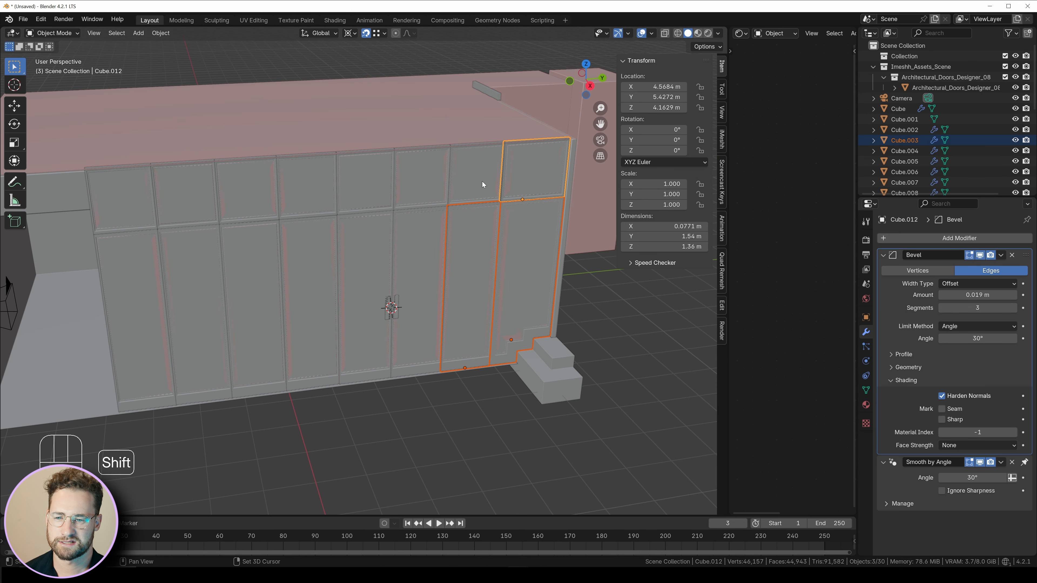
shift+click(413, 224)
shift+click(377, 217)
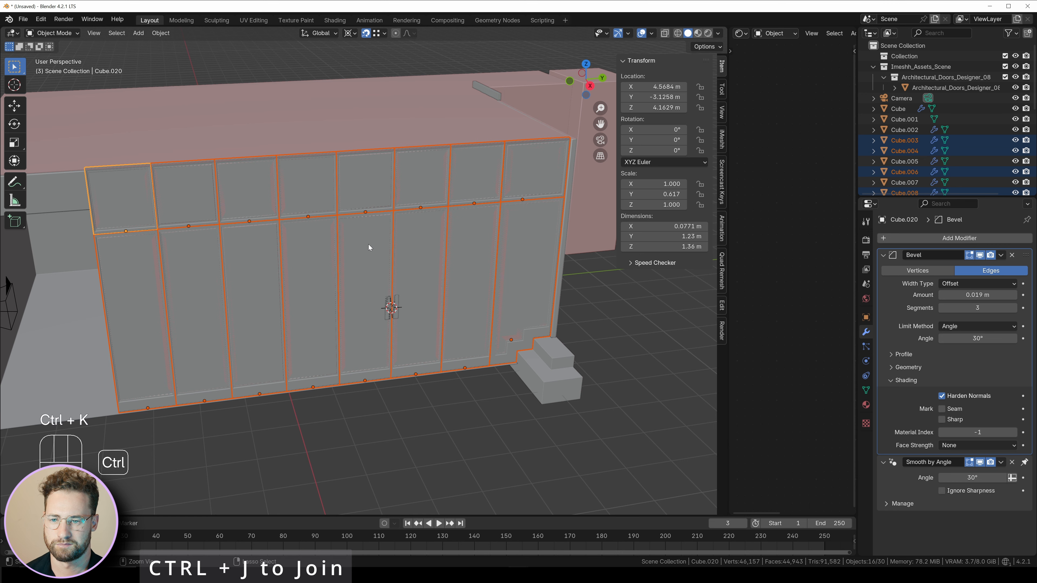
key(ctrl+j)
Step: Give the joined window wall two new material slots with materials named Metal Black and Glass
click(866, 404)
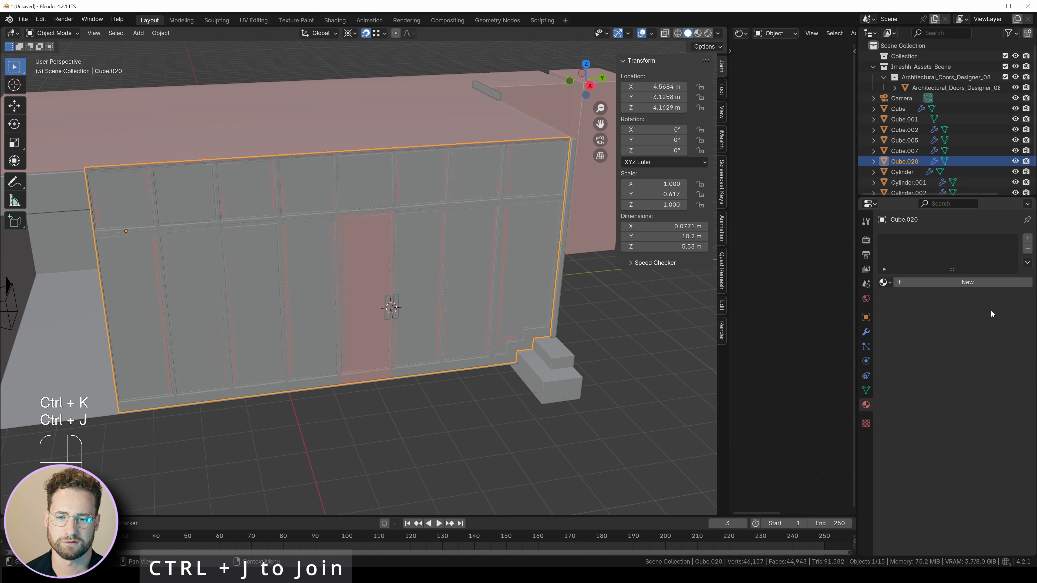
double_click(923, 241)
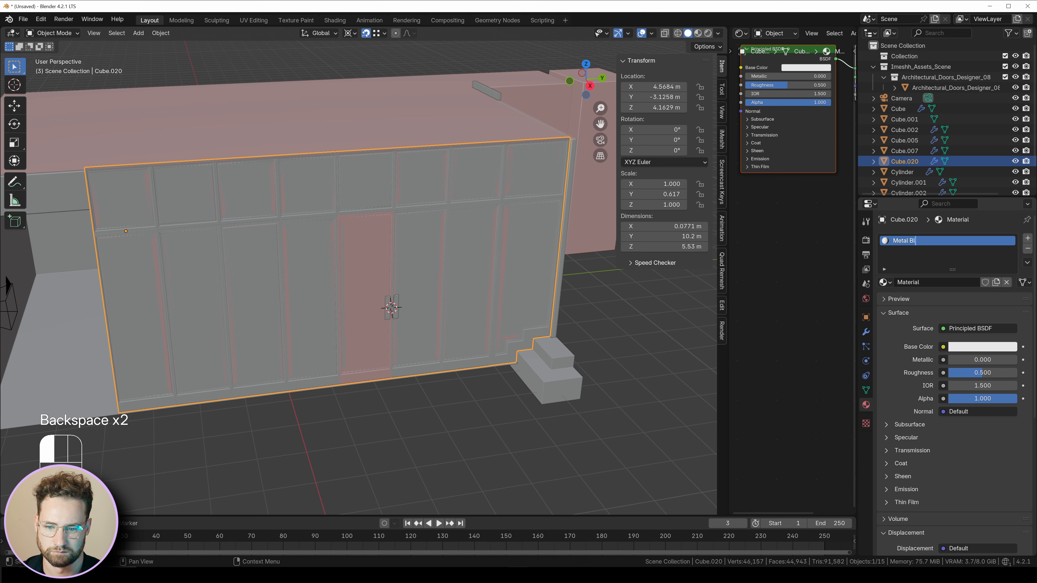
click(1027, 240)
click(937, 302)
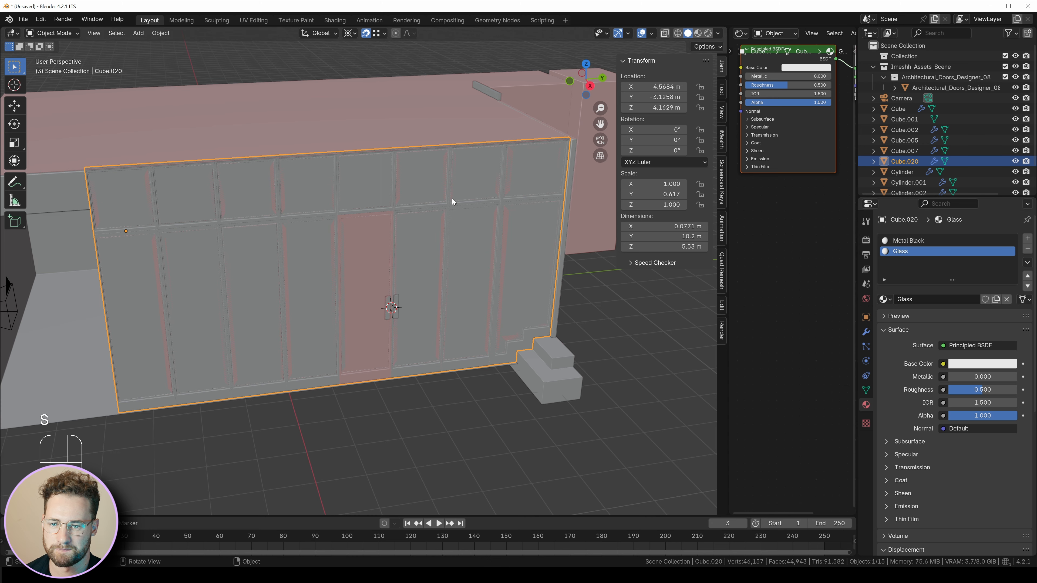
Step: Select the panes' faces on both sides of the window wall using Select Similar and assign them the Glass material
key(Tab)
key(3)
click(475, 172)
shift+click(535, 168)
shift+click(528, 277)
shift+click(470, 282)
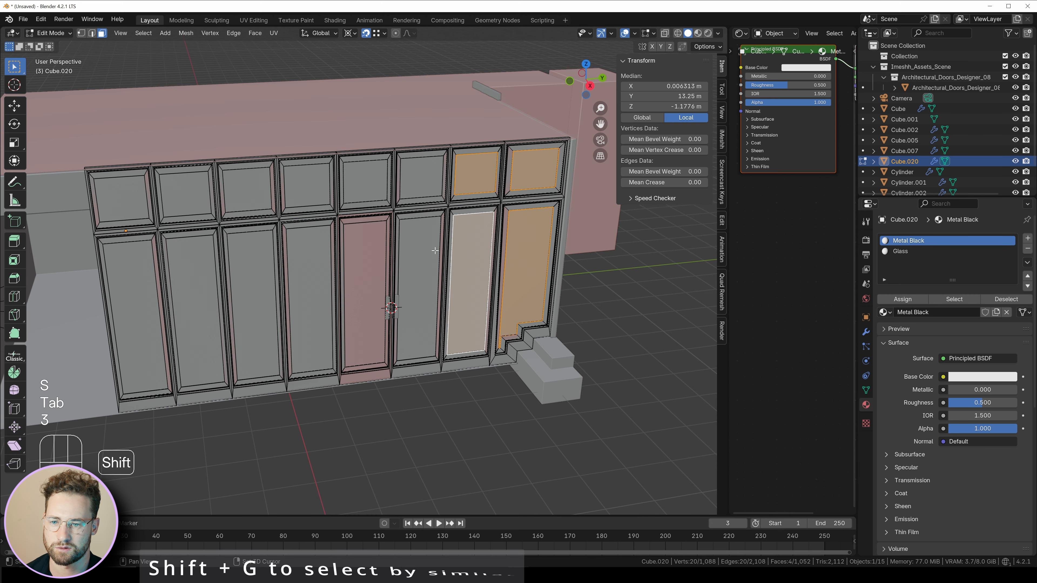
shift+click(433, 254)
shift+click(420, 180)
shift+click(366, 182)
key(shift+g)
click(431, 211)
scroll(297, 294, up, 5)
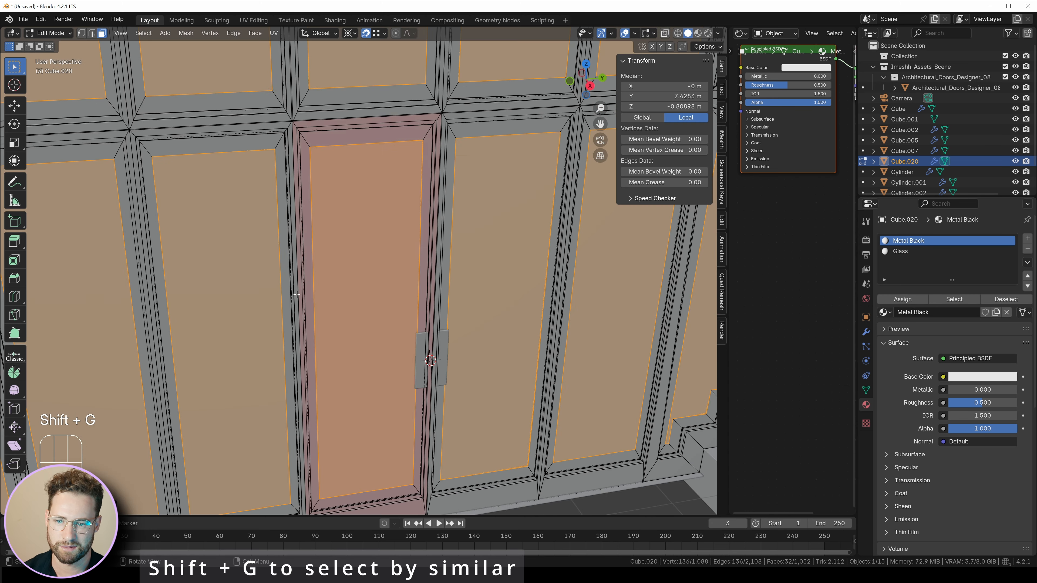
middle_drag(297, 294, 449, 274)
shift+middle_drag(449, 273, 378, 299)
key(ctrl+l)
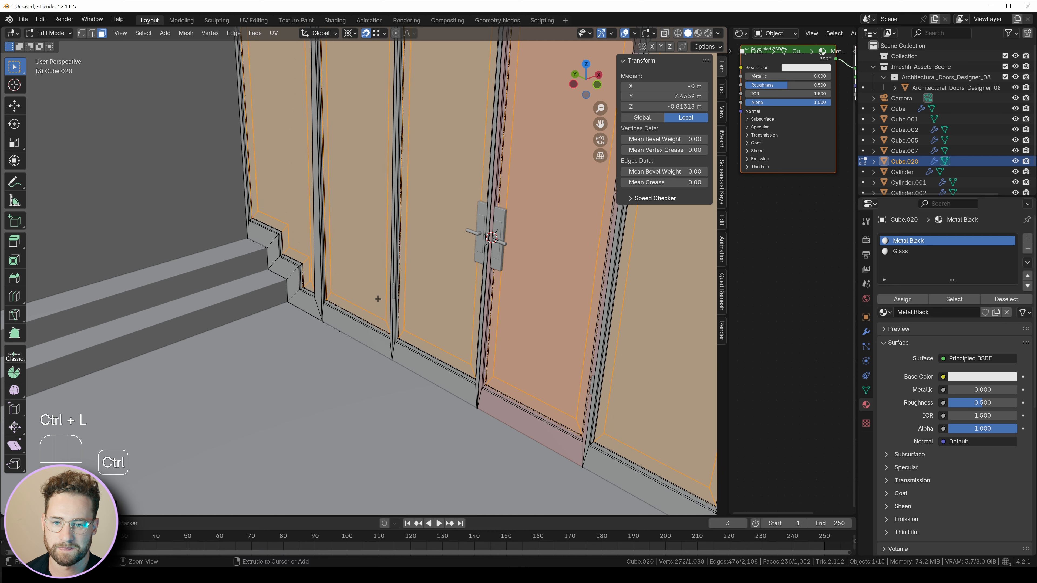
click(918, 252)
key(Tab)
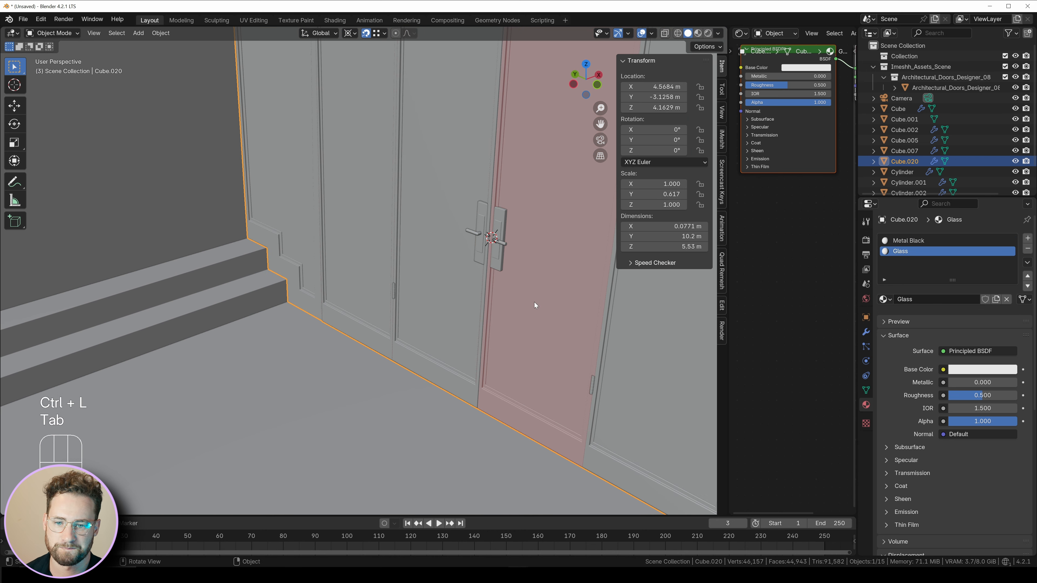
Step: Recalculate the normals of the whole window wall mesh to face outward
key(Tab)
key(a)
key(Tab)
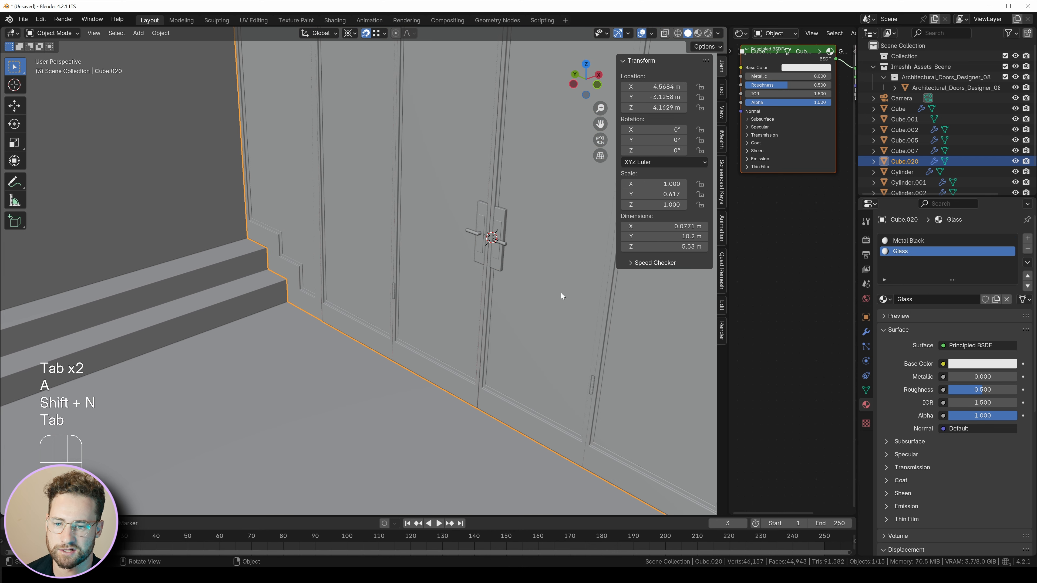
Step: Lower the alpha of the Glass material's viewport display color to about 0.255
middle_drag(560, 292, 480, 308)
scroll(529, 260, down, 4)
scroll(929, 408, down, 10)
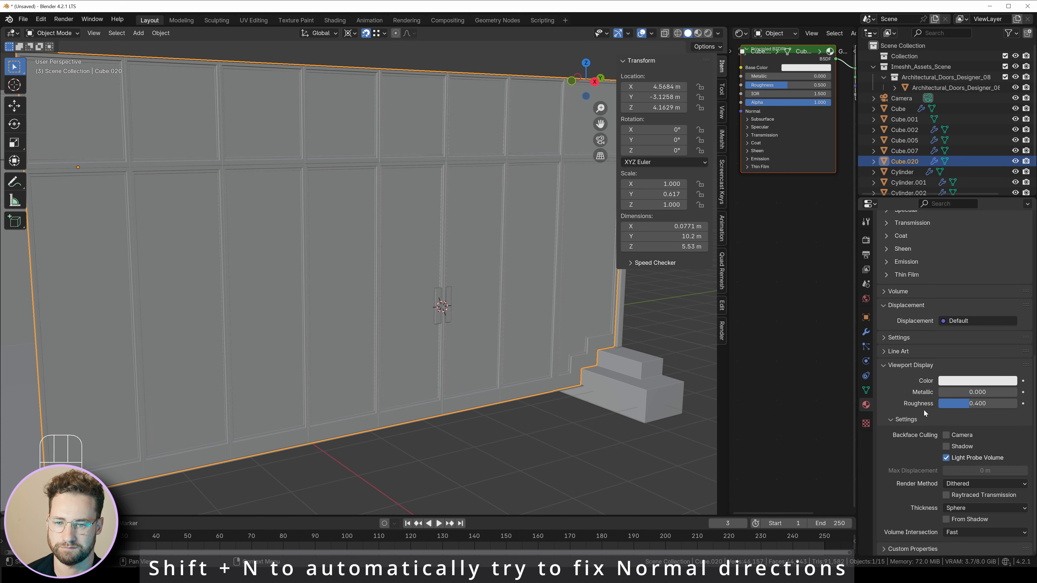
click(975, 380)
drag(974, 366, 911, 365)
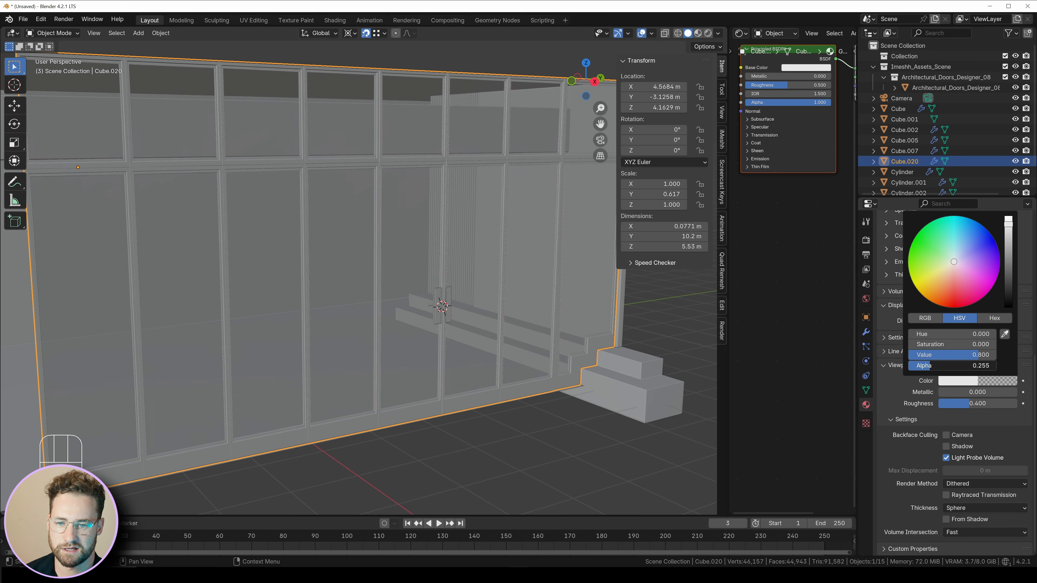
Step: Duplicate the room shell's floor face and move the copy about 4.3 m along X, outside the window wall
key(Tab)
key(3)
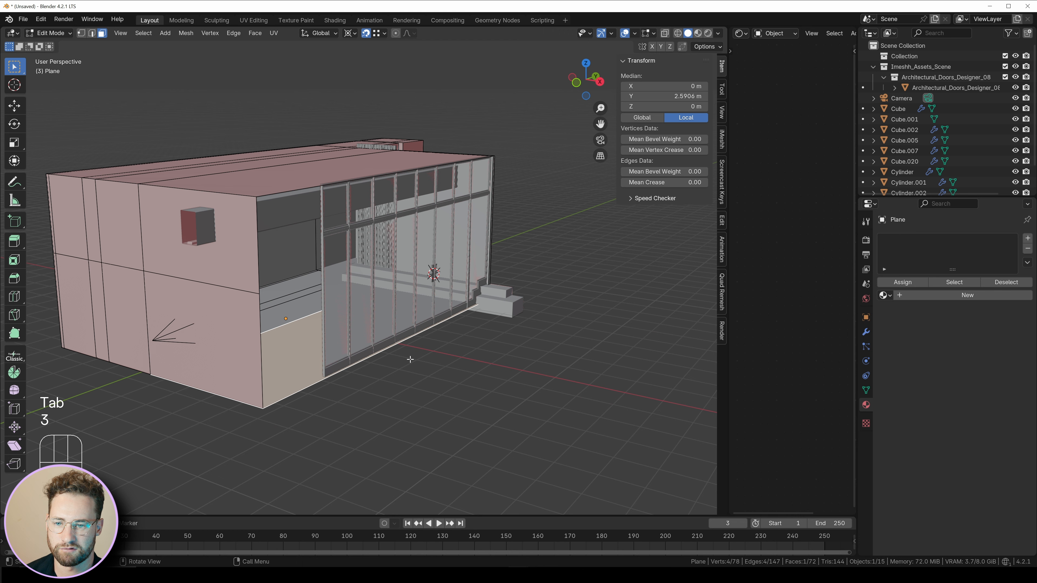
key(shift+d)
key(y)
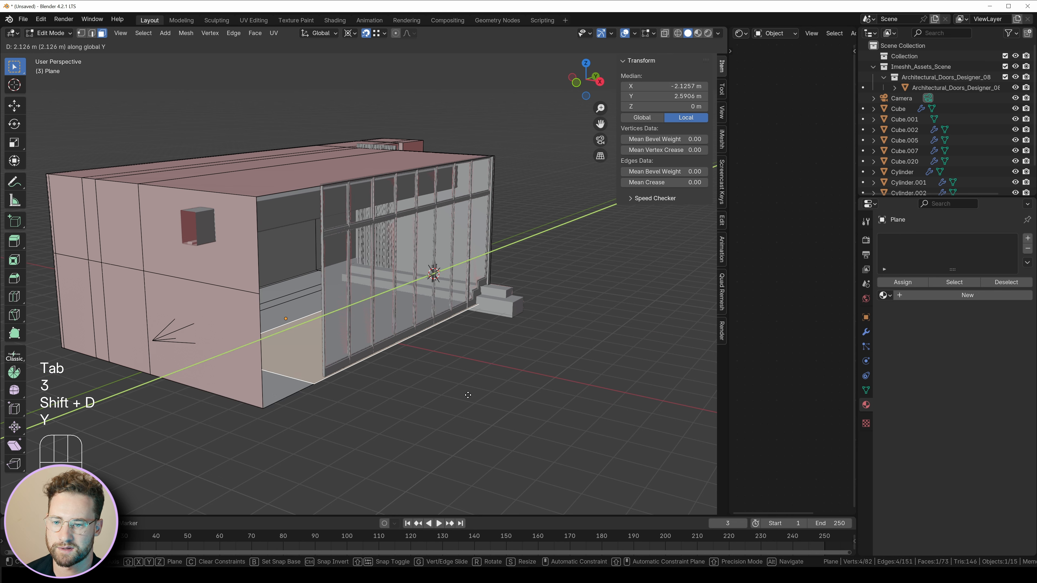
key(x)
key(shift)
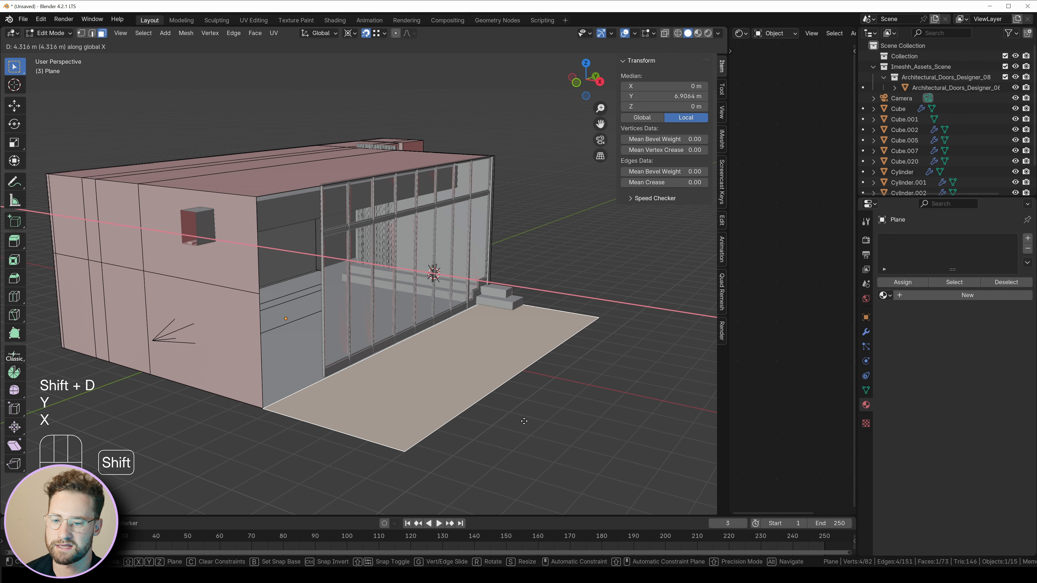
click(523, 418)
Step: Move the outer edge of the exterior floor face farther out along X and finish editing the mesh
key(2)
click(527, 367)
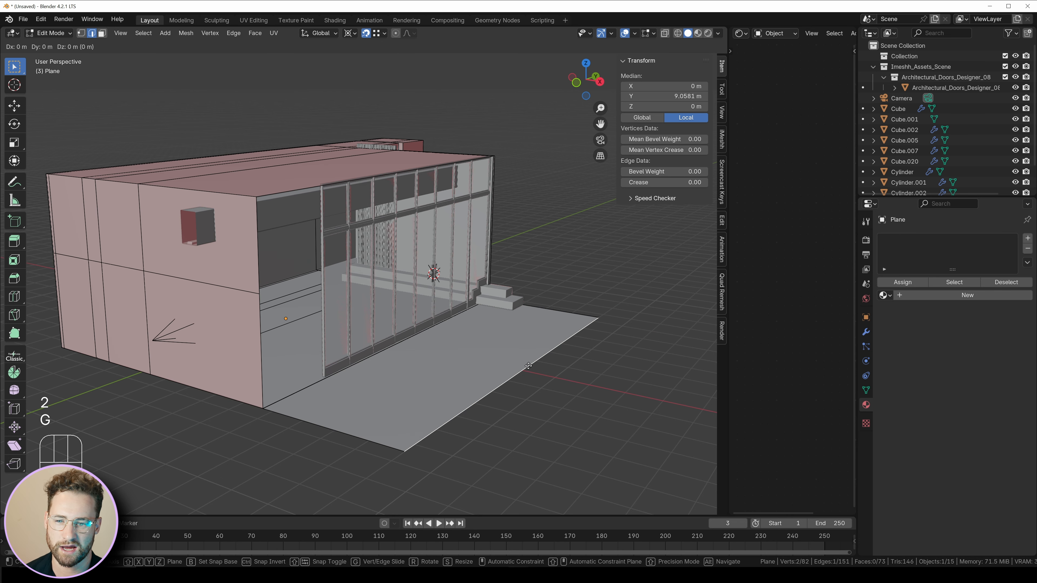
key(g)
key(x)
click(556, 381)
key(KP_0)
key(Tab)
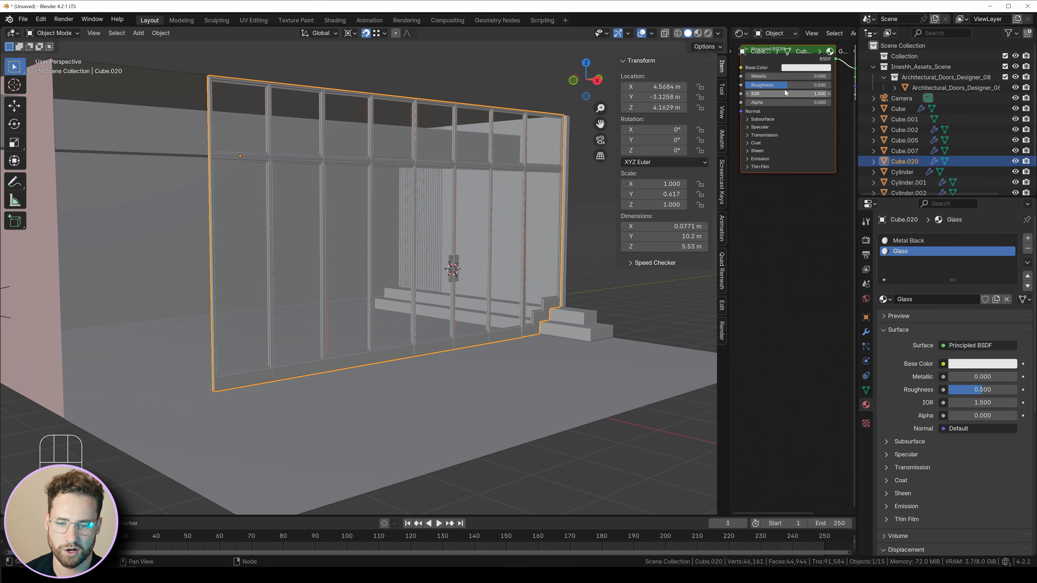
Step: Add an area light at the 3D cursor in front of the window wall
middle_drag(464, 266, 293, 339)
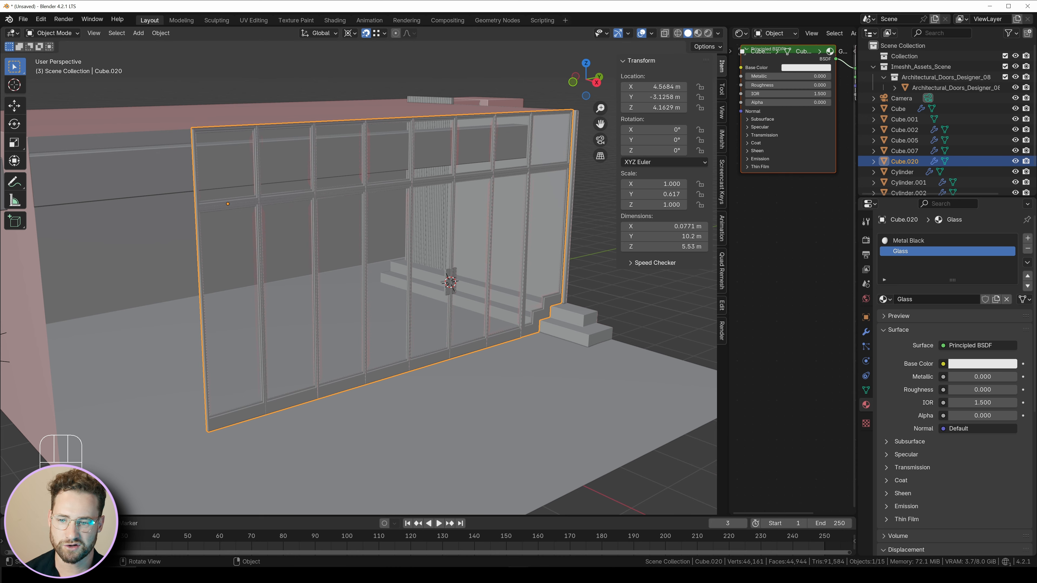
scroll(391, 324, down, 5)
key(shift+a)
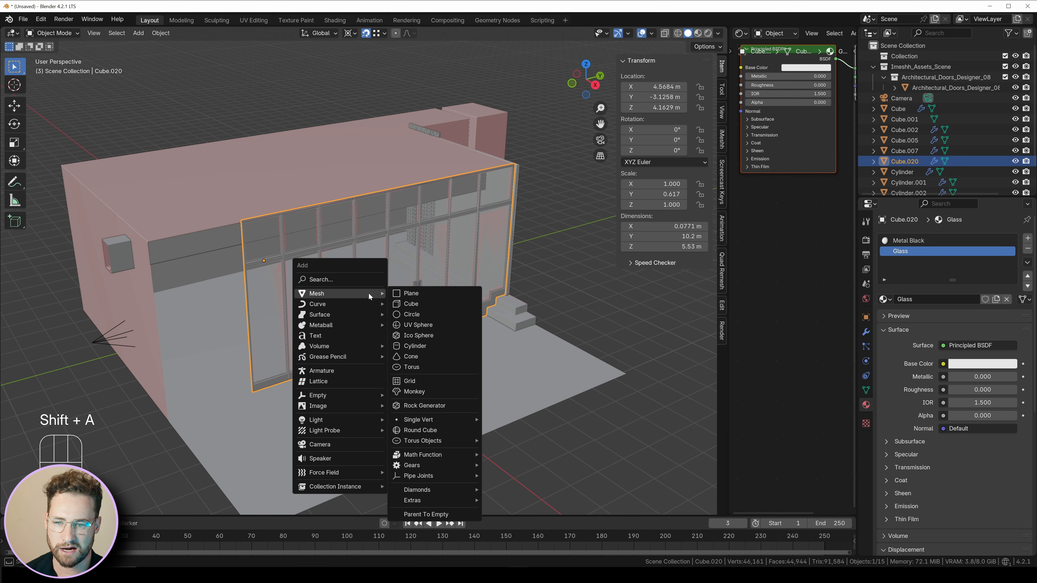
mouse_move(333, 419)
click(425, 456)
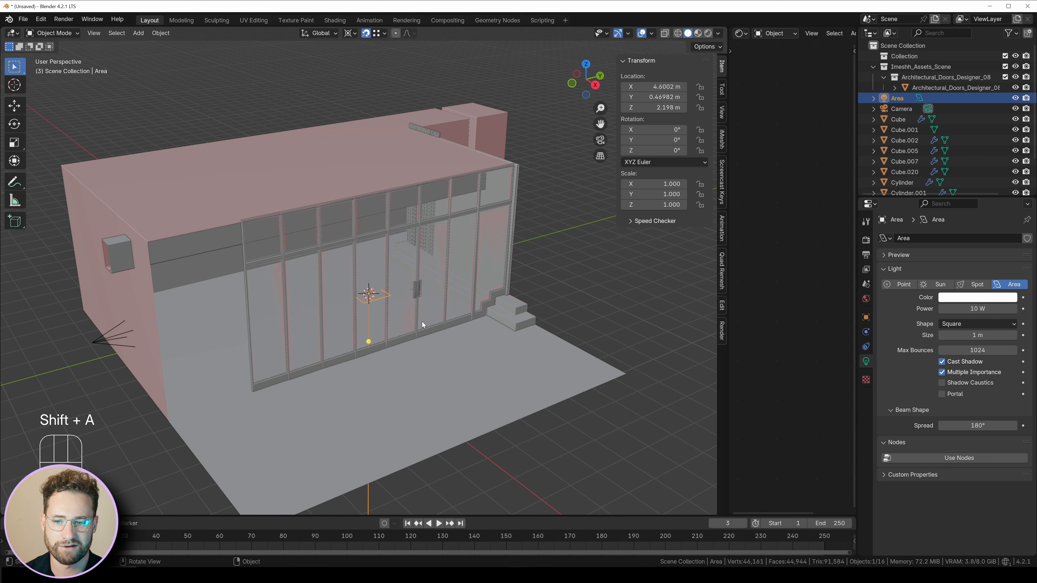
Step: Rotate the area light 90° about X and 90° about Z, and move it outside the window wall to about X 5.86 m
key(r)
key(x)
key(KP_9)
key(KP_0)
key(KP_Enter)
key(r)
key(z)
key(KP_9)
key(KP_0)
key(KP_Enter)
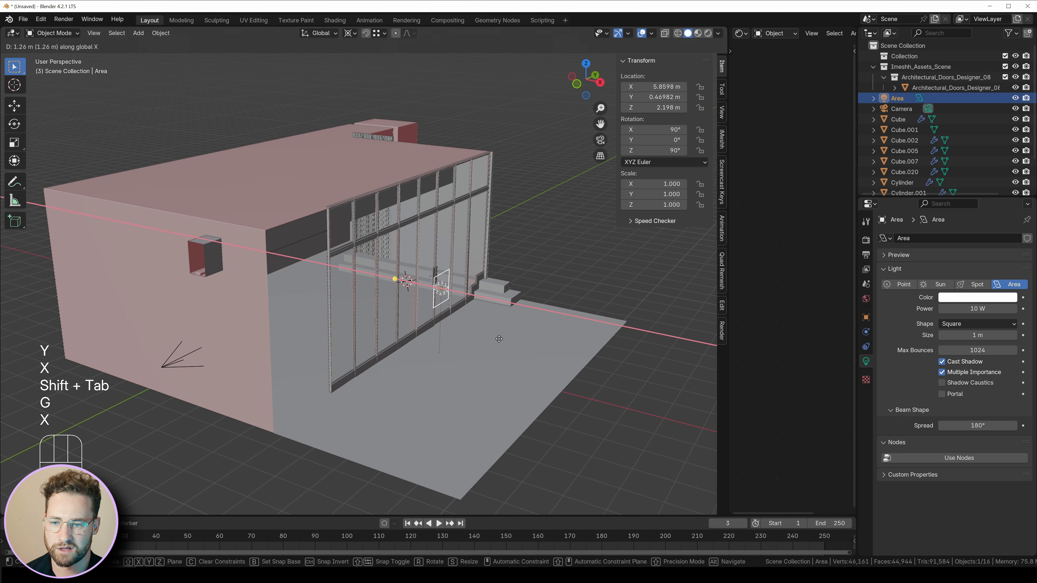
click(499, 339)
Step: Change the pivot point from the 3D cursor and scale the area light up uniformly to about 6.18
key(KP_1)
key(s)
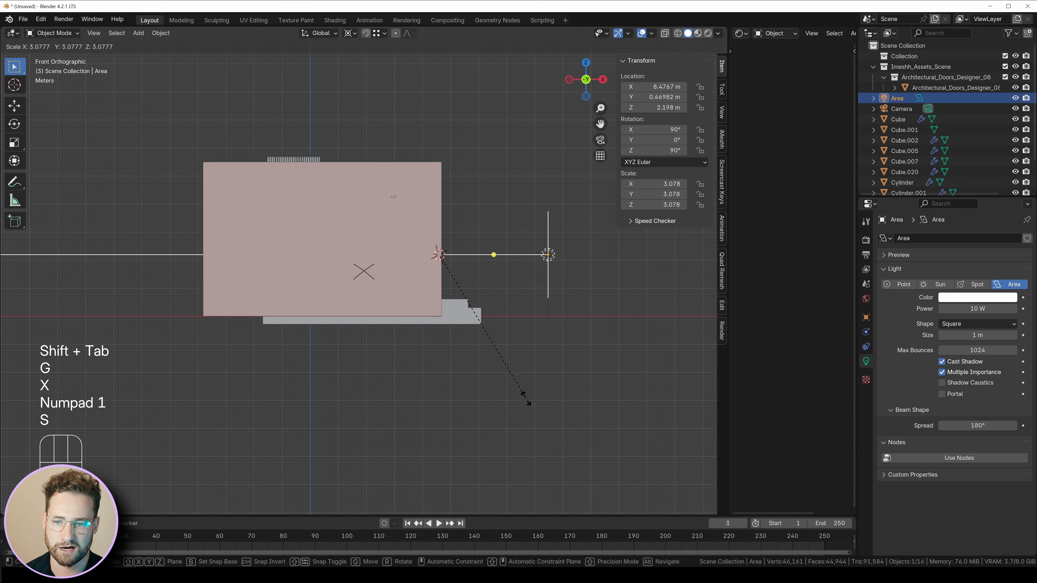
right_click(526, 397)
click(350, 33)
click(367, 102)
key(s)
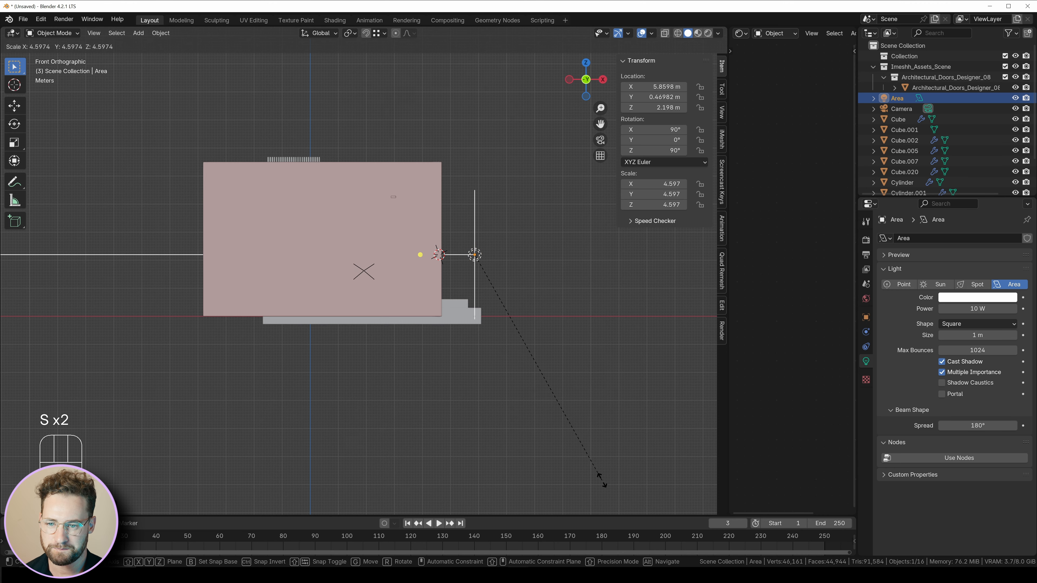
click(503, 279)
key(s)
Step: Raise the area light to about Z 2.83 m and tilt it to an X rotation of about 75.6°
key(g)
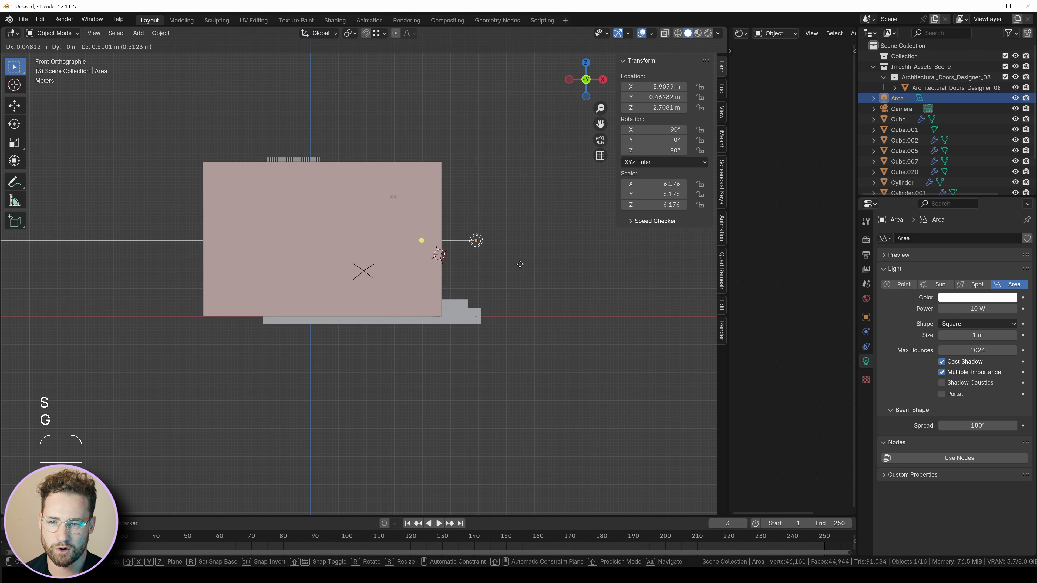
key(r)
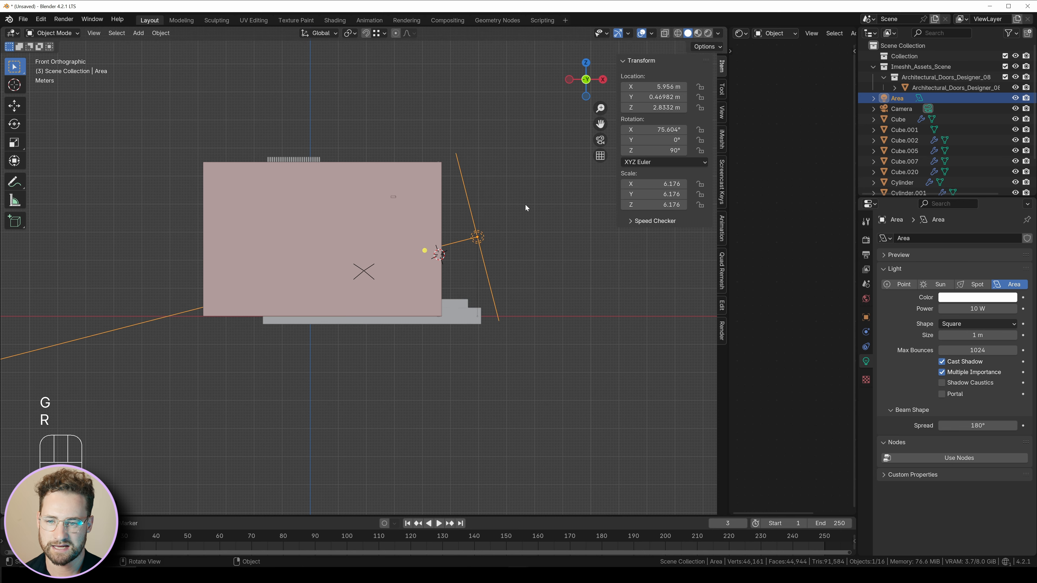
Step: Widen the area light along Y to a scale of about 11.25 and reduce its height along Z to about 4.8
middle_drag(528, 208, 529, 389)
key(s)
key(x)
key(y)
key(s)
key(z)
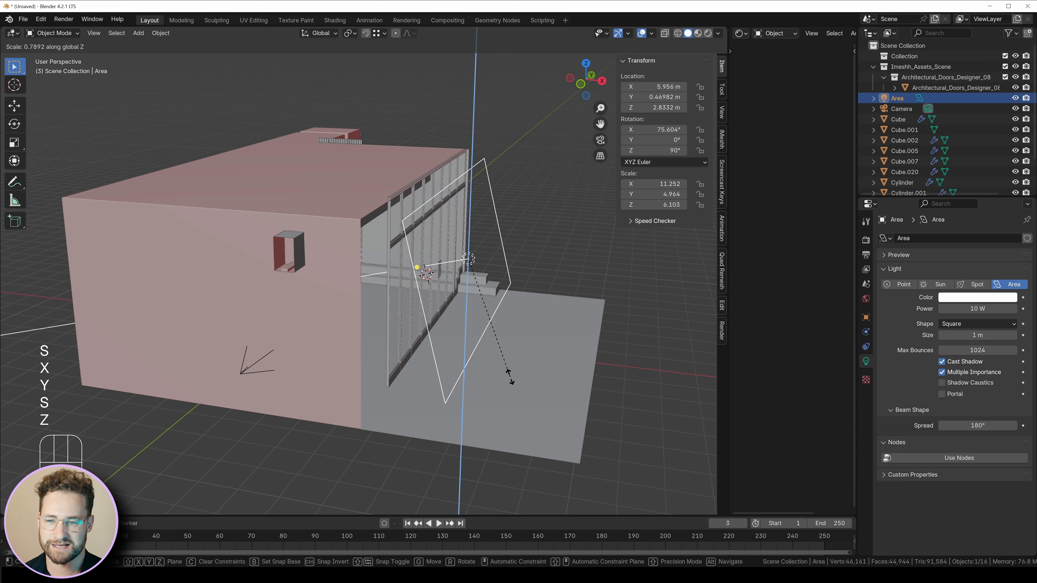
click(510, 377)
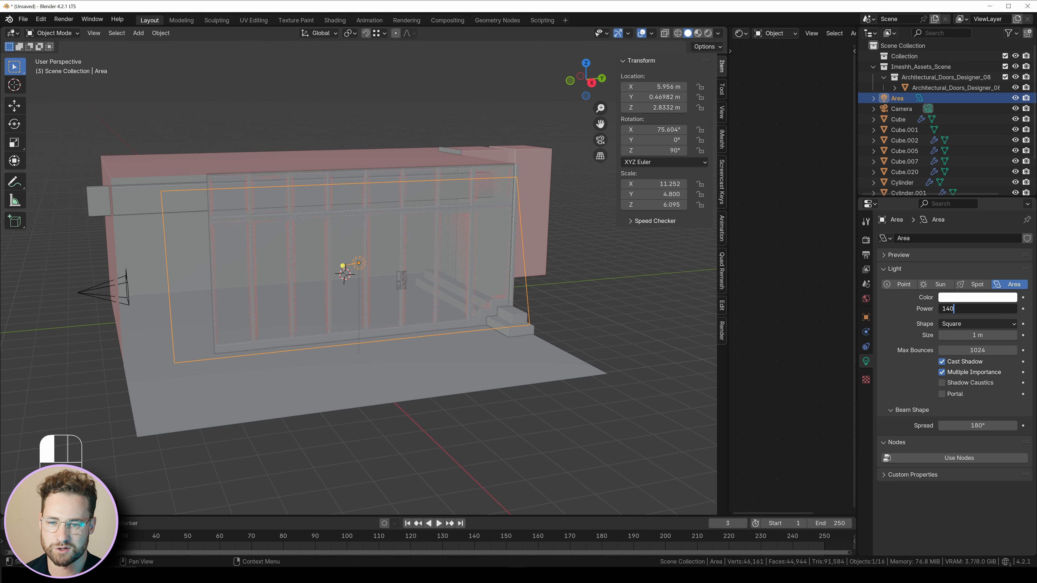
Step: Switch the render engine to EEVEE with raytracing enabled and open the view transform choices
click(866, 240)
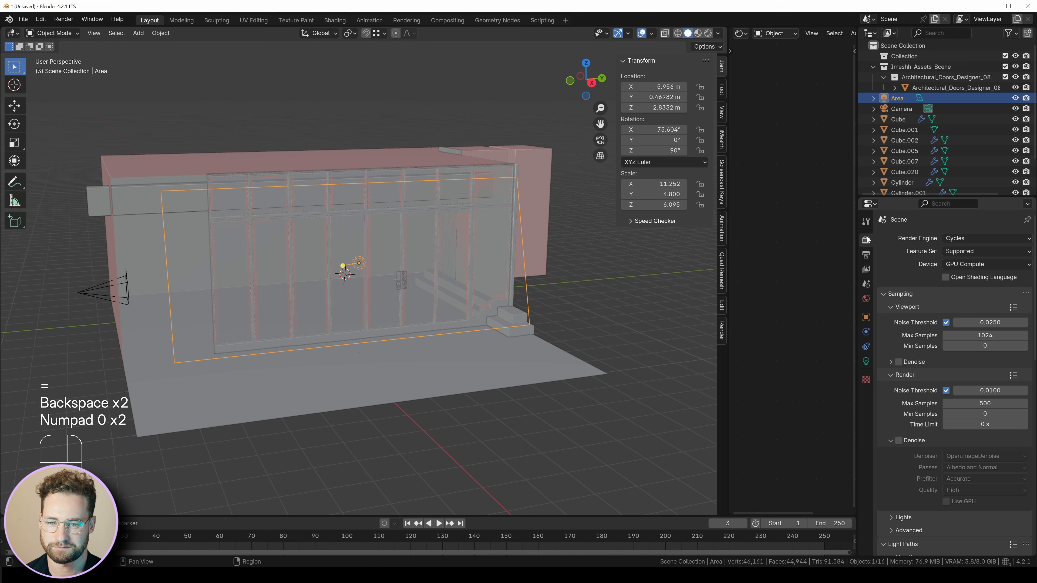
click(956, 238)
click(956, 247)
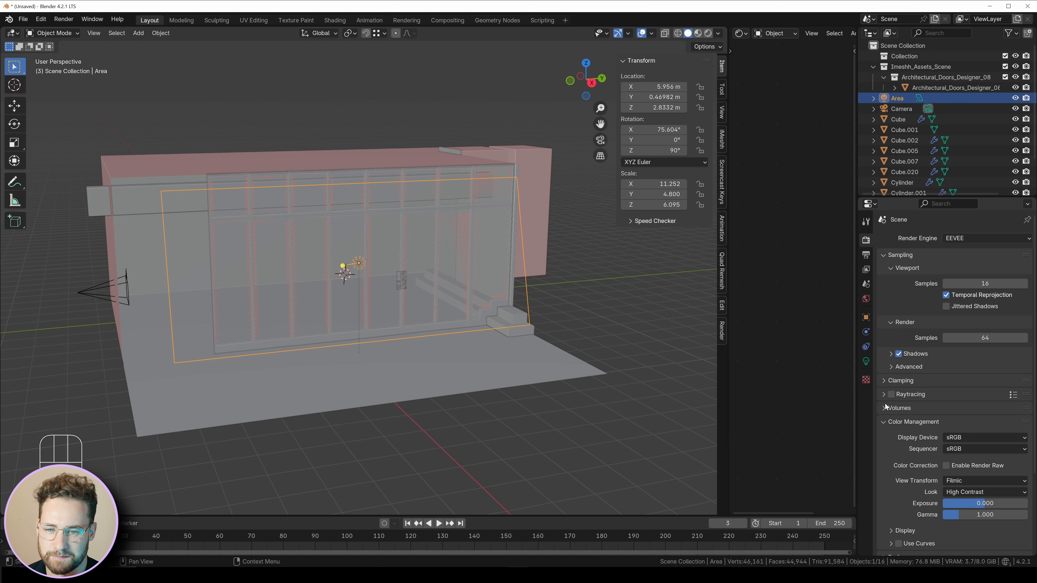
click(884, 421)
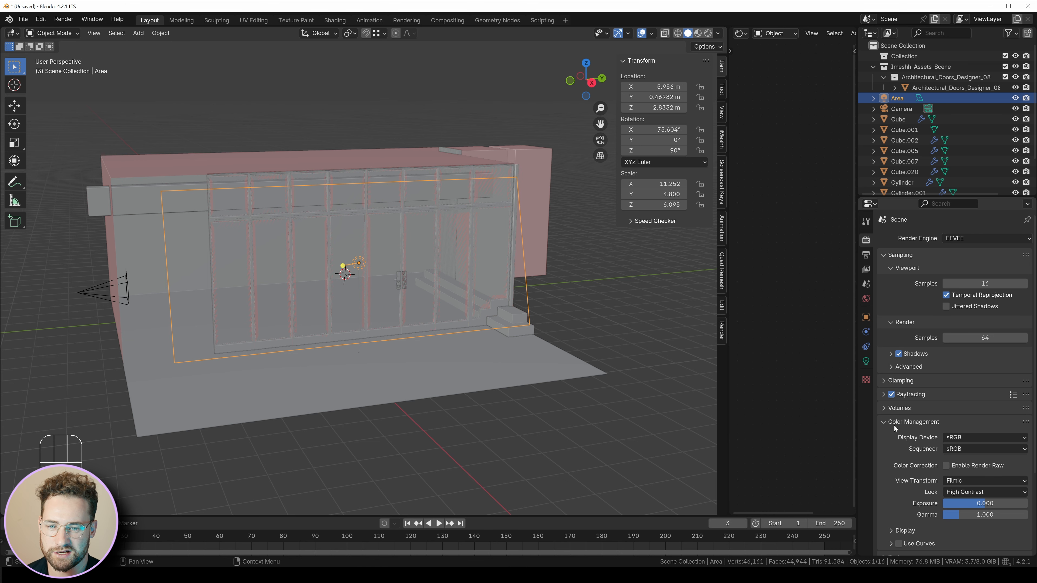
click(950, 481)
click(960, 426)
click(960, 426)
Step: Set the raytracing max roughness and screen tracing precision to 1.000 and the thickness to 10 m
click(884, 395)
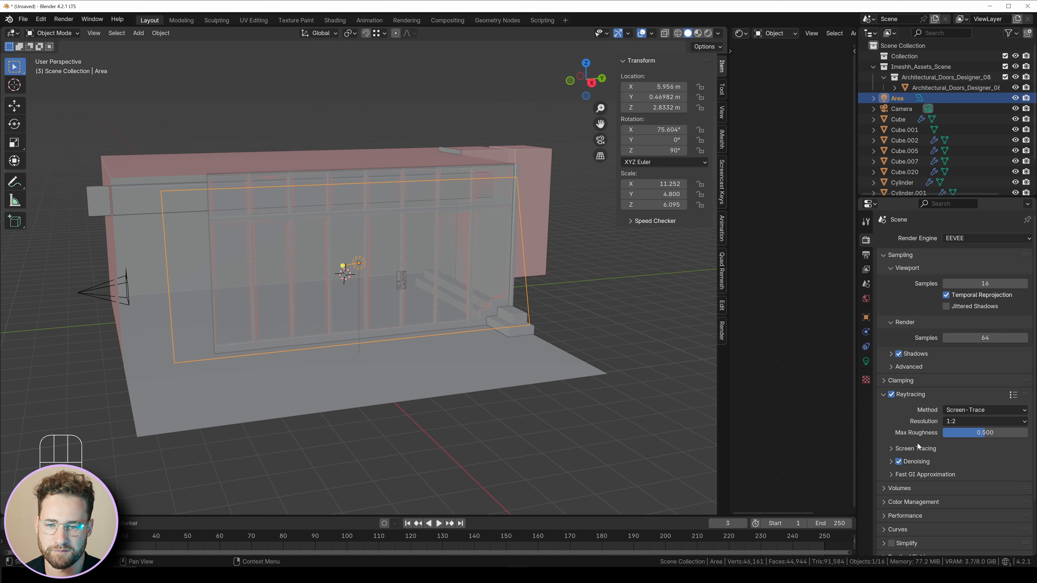
drag(951, 433, 991, 435)
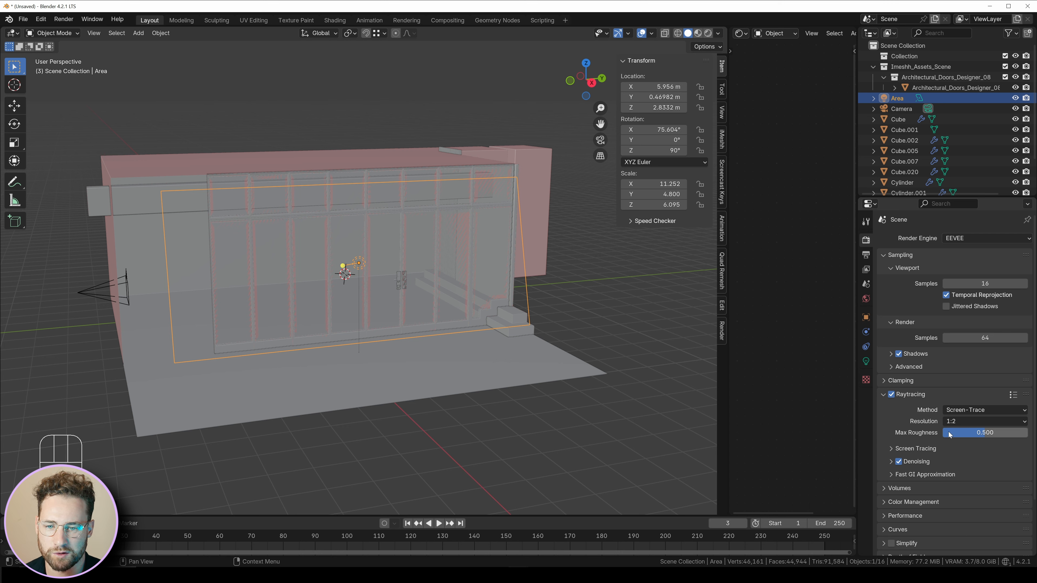
click(886, 449)
drag(944, 463, 1030, 468)
double_click(980, 475)
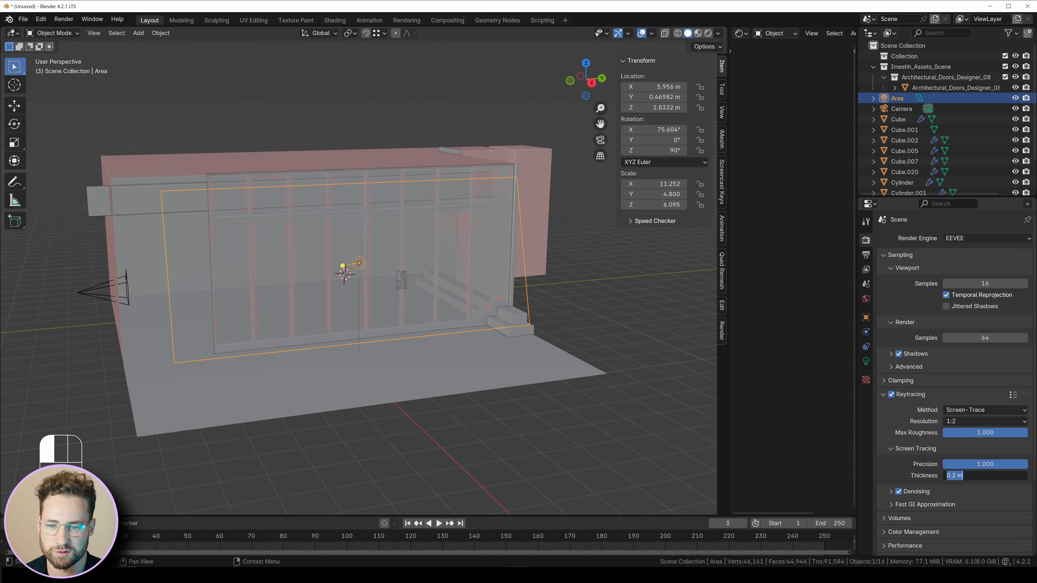
text(10)
key(Return)
Step: View the room through the camera and enable shadow jitter for the area light
key(KP_0)
click(867, 361)
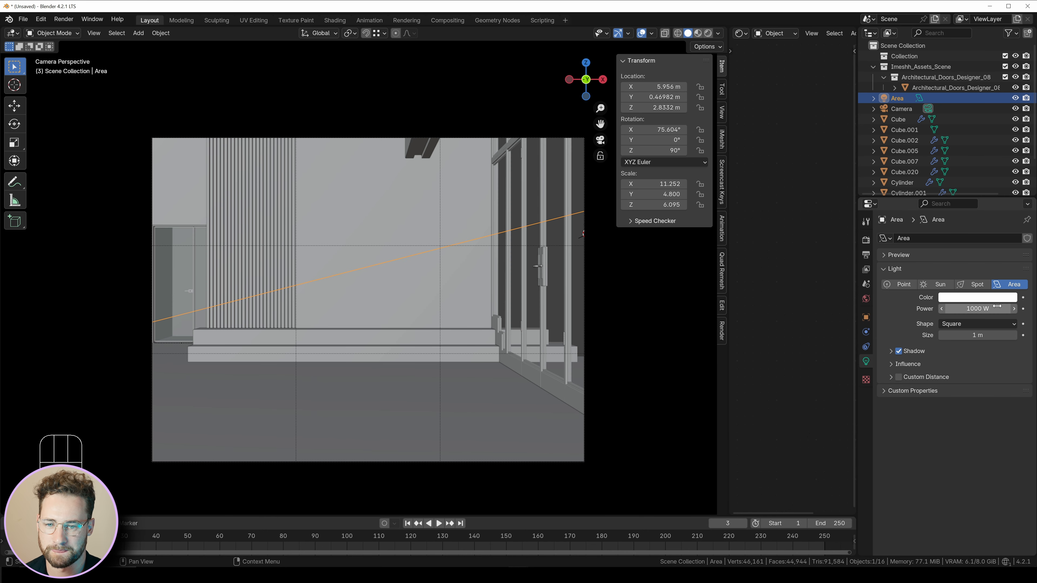
click(943, 367)
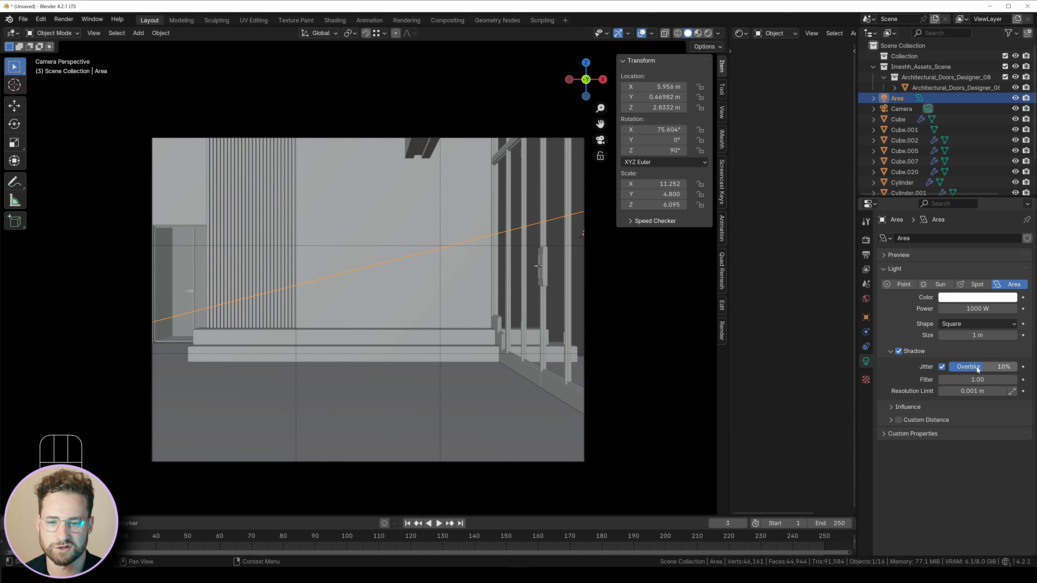
Step: Enable jittered shadows in the viewport sampling settings and display the camera view in rendered shading without overlays
key(shift+alt+z)
click(867, 240)
click(932, 204)
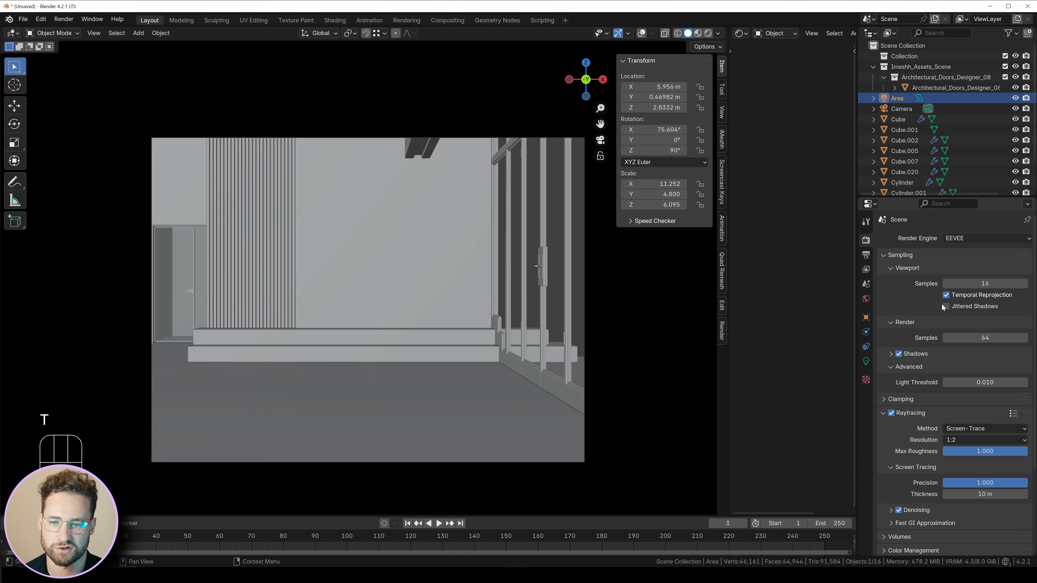
key(z)
click(467, 258)
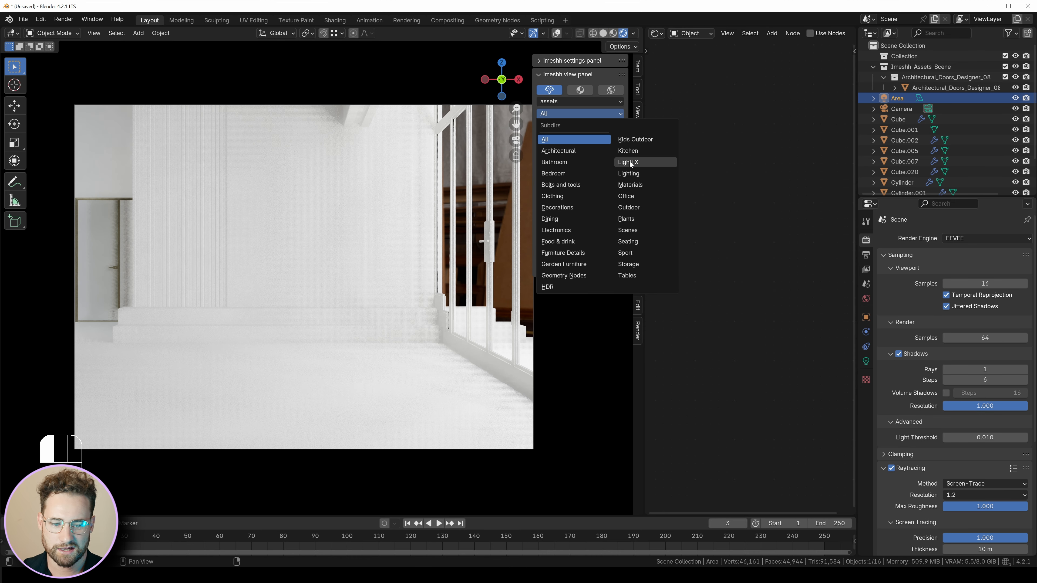
Step: Append the animated tree 02 shadow plane gobo from the LightFX category of the iMeshh asset library
click(630, 162)
click(572, 125)
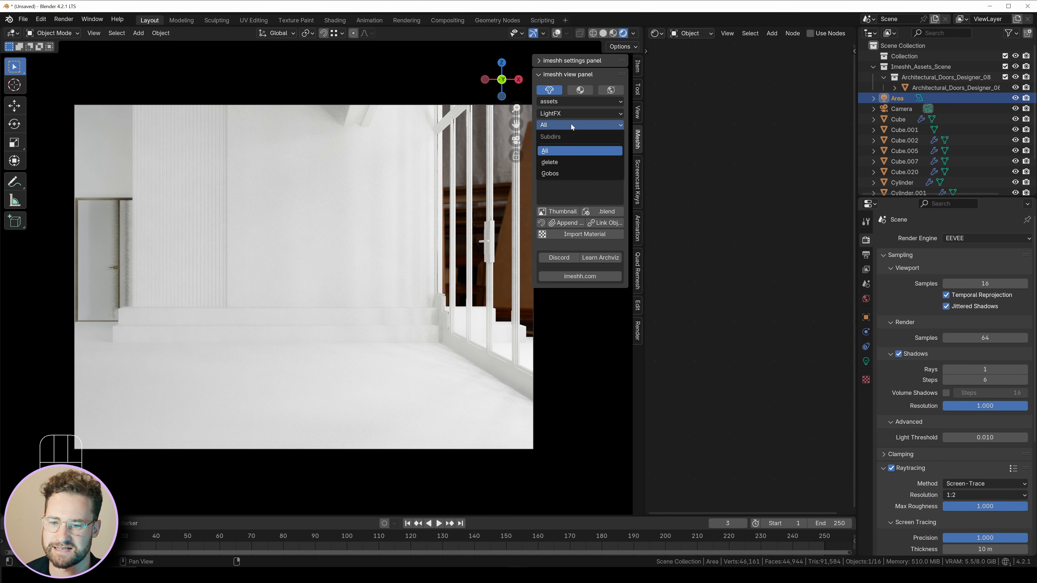
click(571, 124)
click(566, 175)
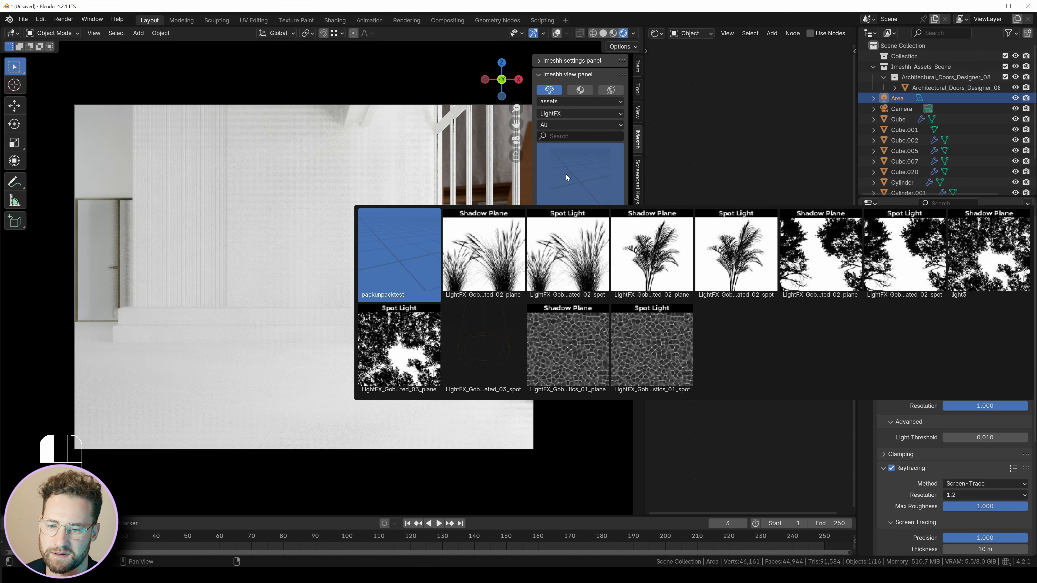
click(847, 254)
click(573, 222)
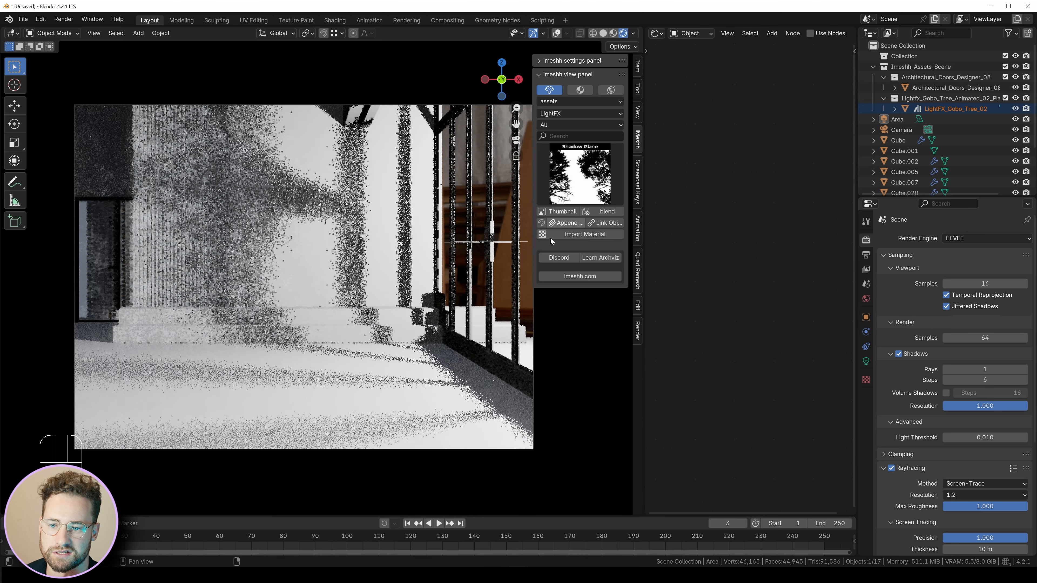
Step: Rotate the tree gobo plane 90° about X and 90° about Z
middle_drag(488, 254, 425, 271)
key(r)
key(x)
key(KP_9)
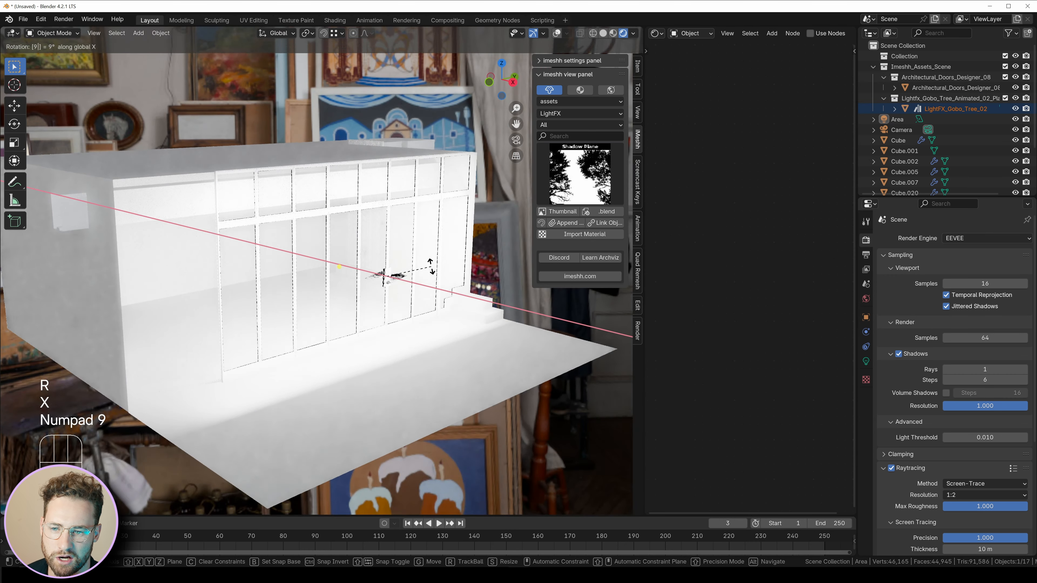
key(KP_0)
key(KP_Enter)
key(r)
key(z)
key(KP_9)
key(KP_0)
key(KP_Enter)
Step: Scale the tree gobo plane up to about 6.71 and move it upright in front of the glazed window wall
key(s)
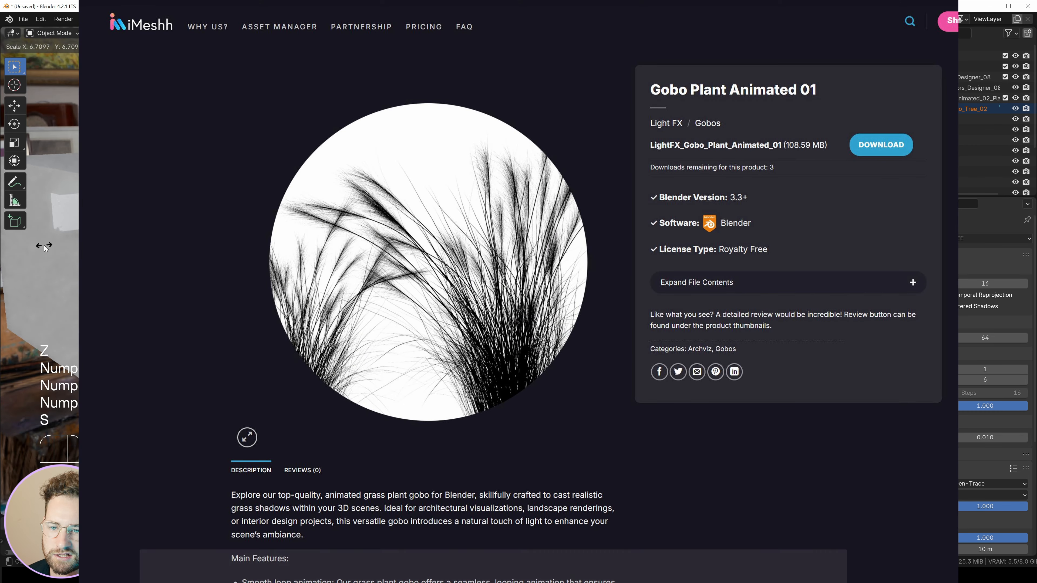
key(g)
key(y)
key(x)
key(Return)
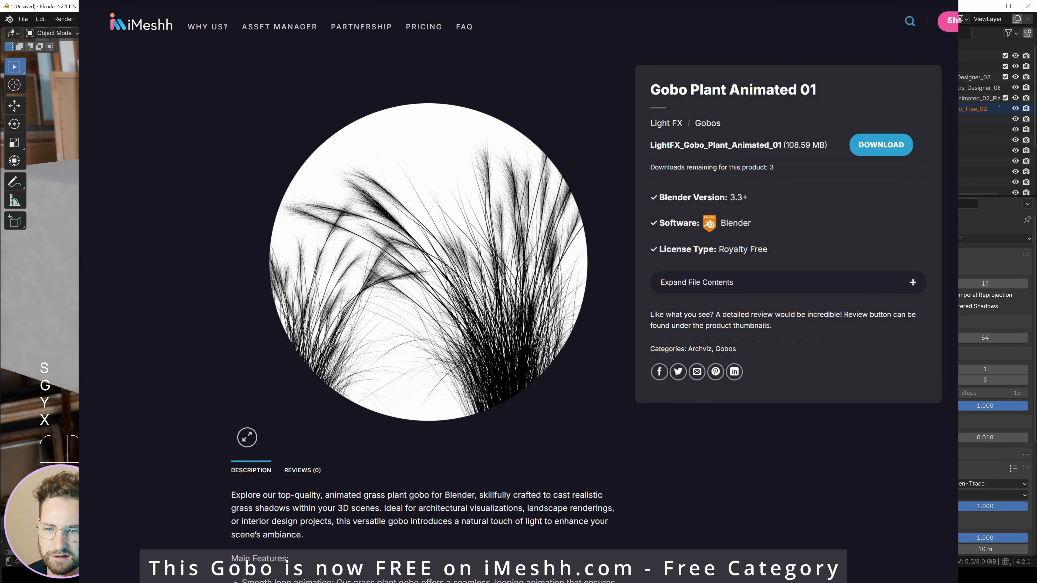
key(g)
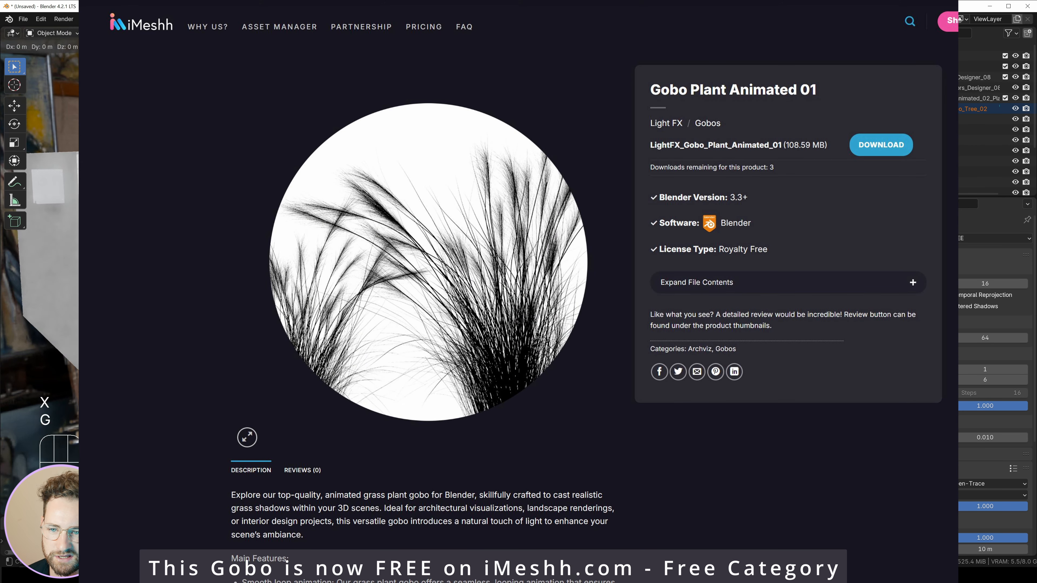
key(z)
click(417, 323)
Step: Add a sun light outside the window wall and move it away from the building beyond the gobo plane
middle_drag(417, 323, 351, 306)
scroll(355, 307, down, 3)
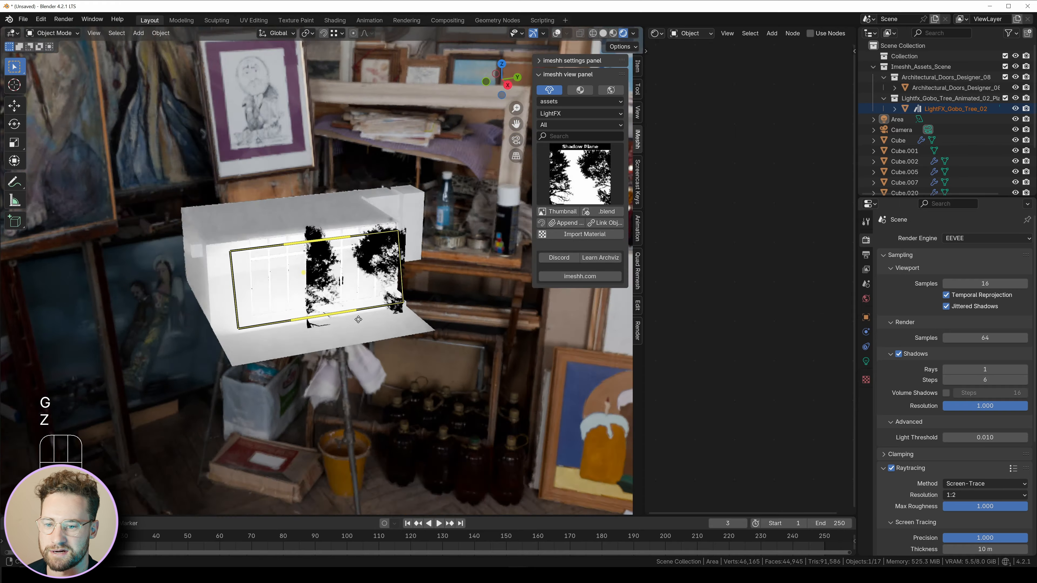
middle_drag(323, 261, 373, 281)
shift+right_click(374, 281)
key(shift+a)
mouse_move(374, 280)
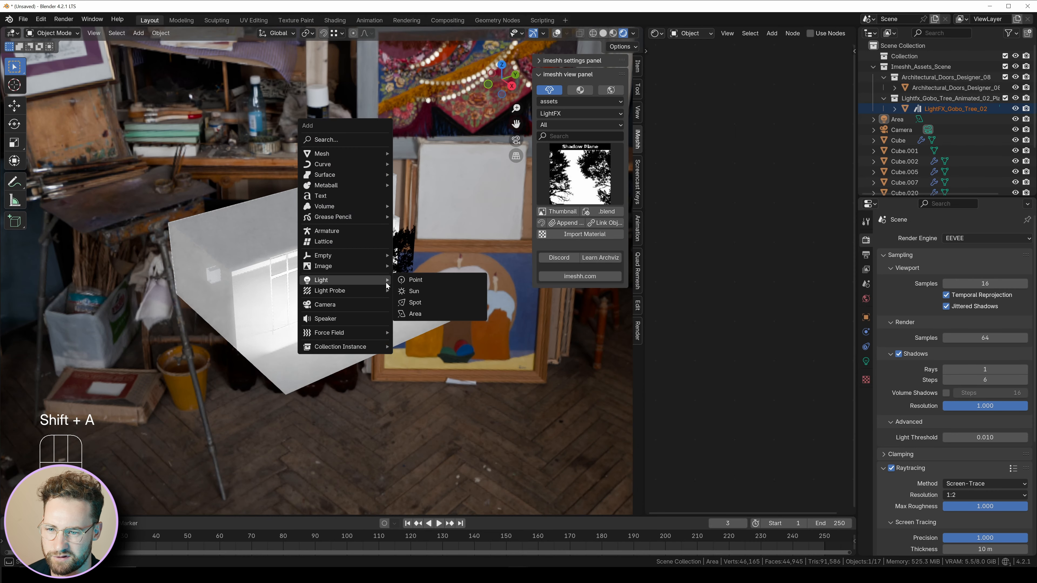
click(419, 291)
mouse_move(418, 291)
middle_down()
mouse_move(400, 286)
mouse_move(433, 294)
middle_up()
key(g)
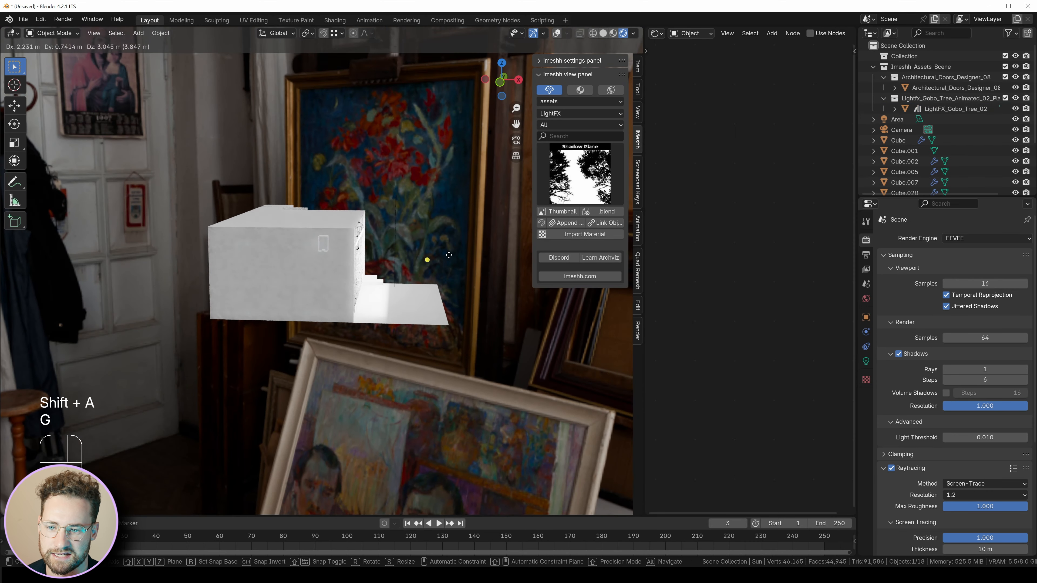
click(446, 295)
Step: Rotate the sun to X -62°, Y 47°, Z -110° and move it to about X 10.23 m, Y -1.31 m, Z 5.27 m
click(557, 33)
key(r)
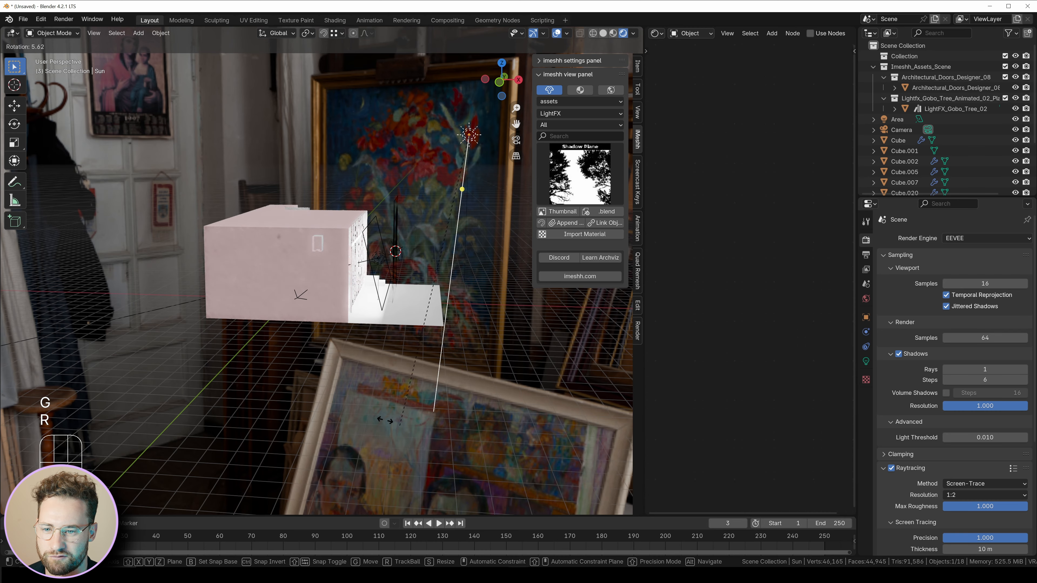
click(200, 278)
key(KP_1)
click(637, 65)
key(KP_3)
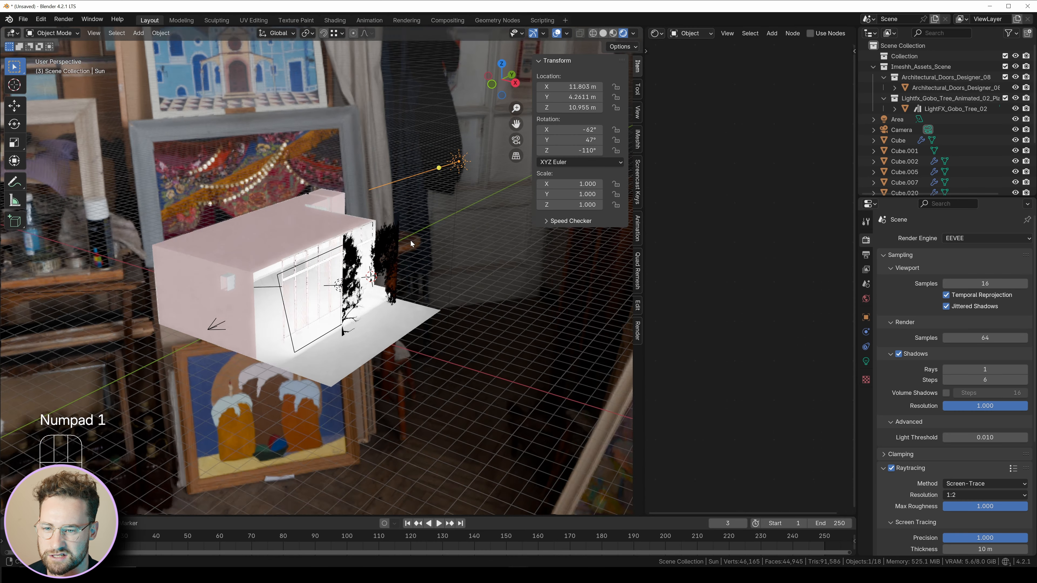
key(KP_1)
key(g)
click(276, 324)
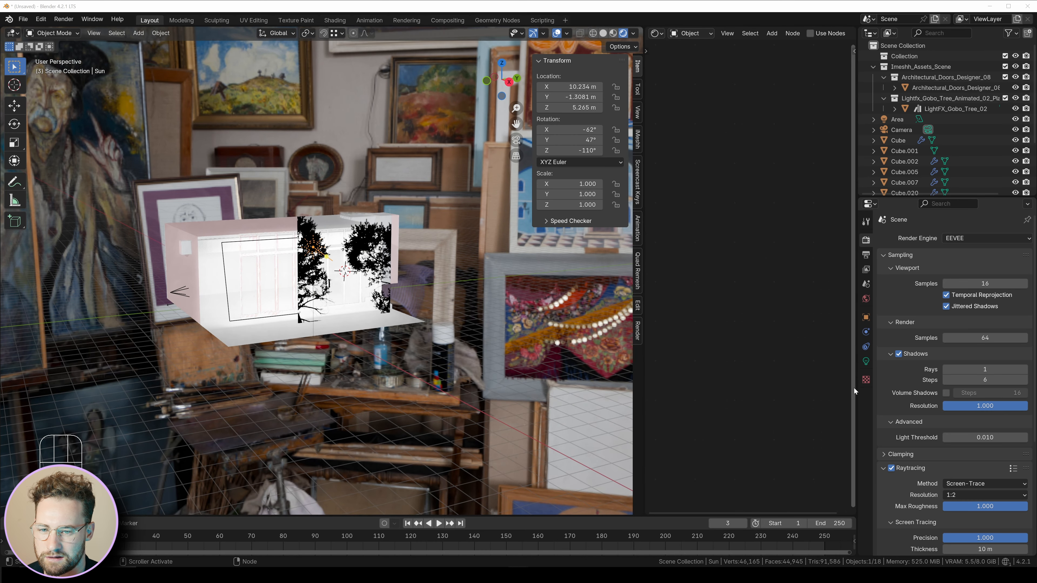
Step: Set the sun light's angle to 1° and its strength to 10
click(866, 361)
click(989, 323)
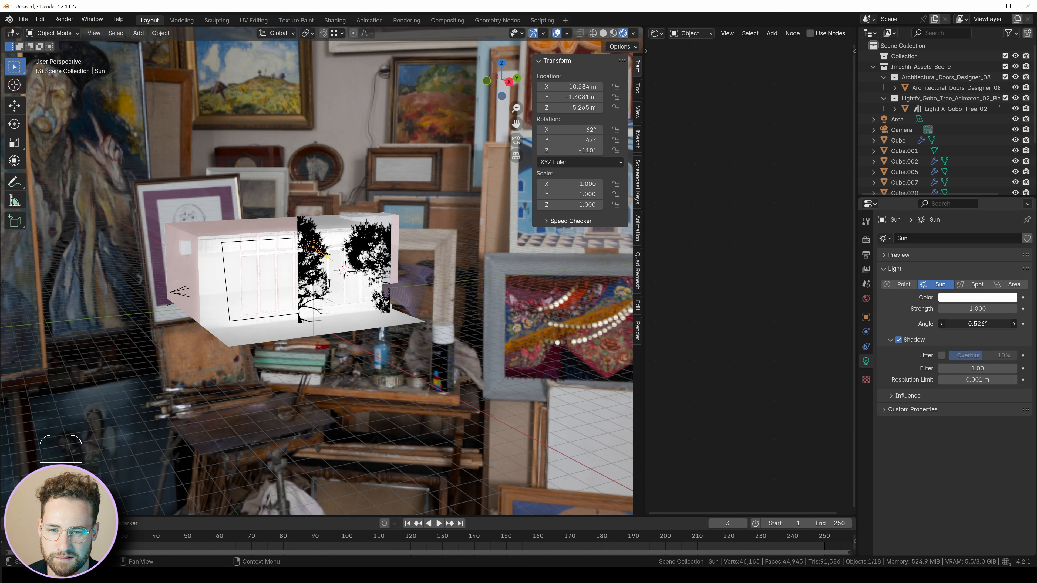
text(1)
key(Return)
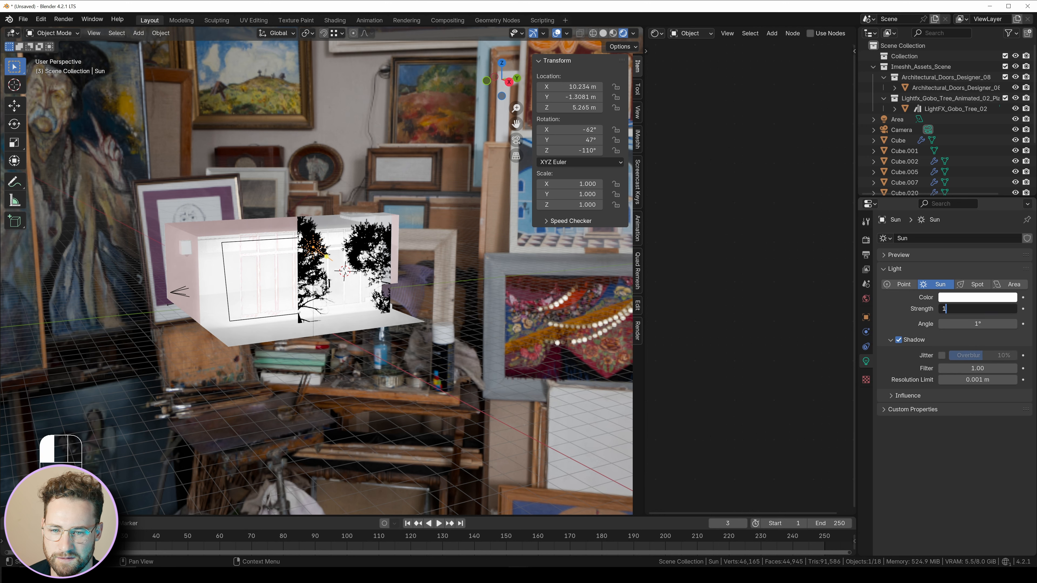
text(0)
key(Return)
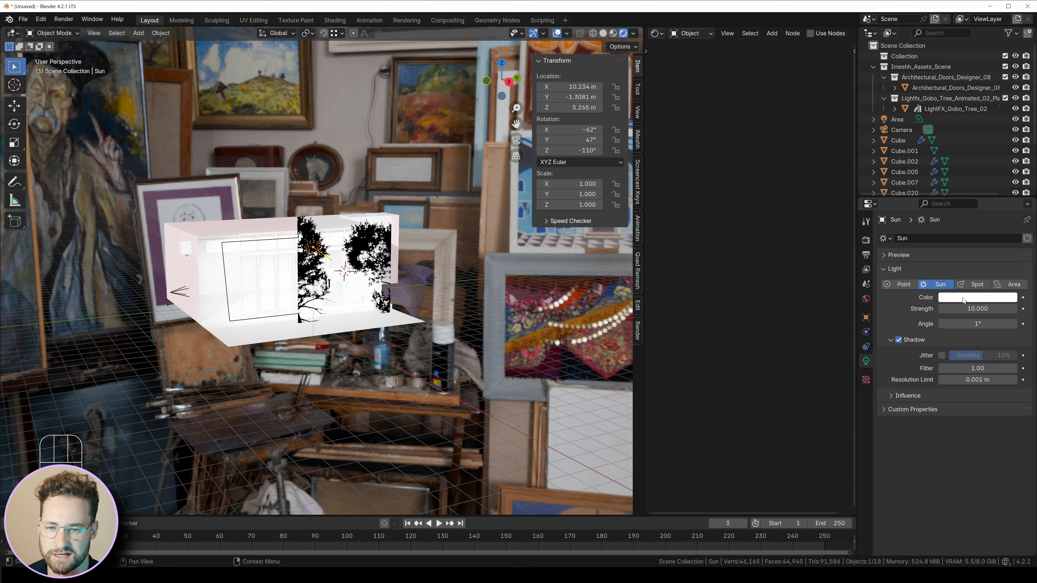
Step: Tint the sun light a pale warm yellow and check the result through the camera without overlays
click(962, 298)
click(942, 197)
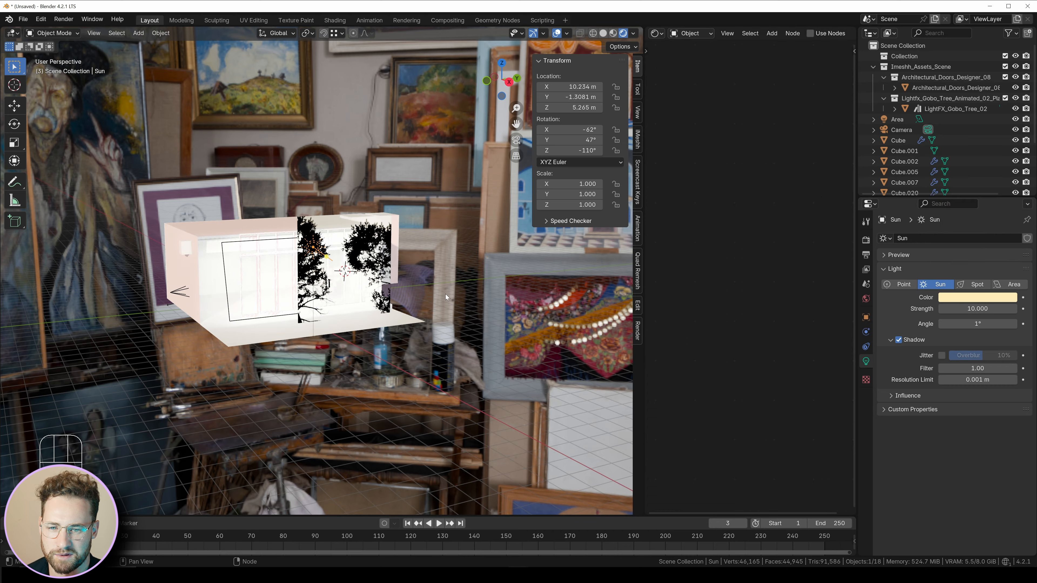
middle_drag(445, 295, 313, 285)
key(KP_0)
click(556, 33)
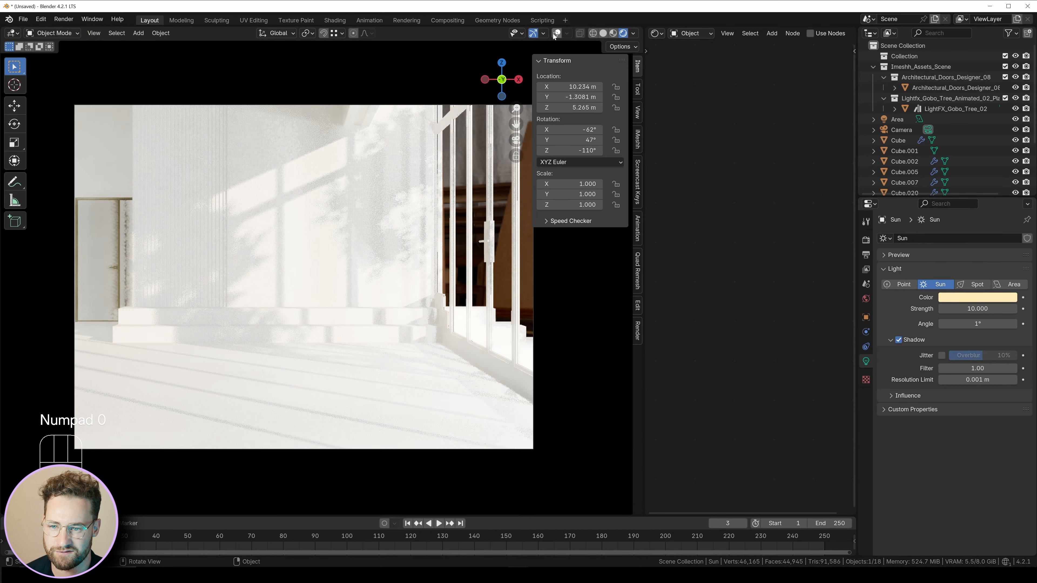
Step: Duplicate the tree gobo plane and offset the copy about 6.67 m along negative Y, beside the original
click(557, 34)
middle_drag(449, 245, 376, 288)
click(376, 288)
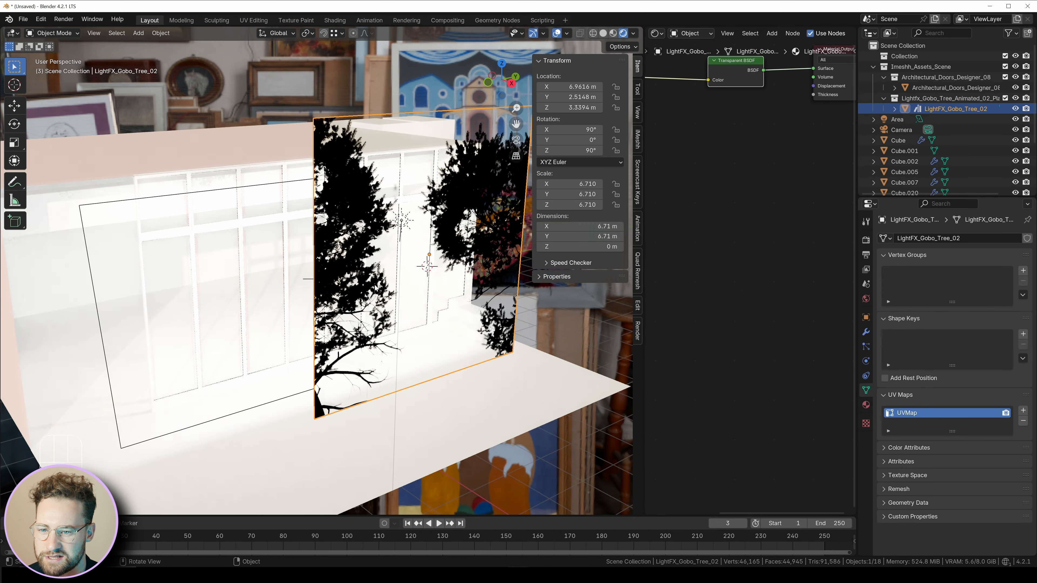
scroll(376, 288, down, 6)
key(shift+d)
key(x)
key(y)
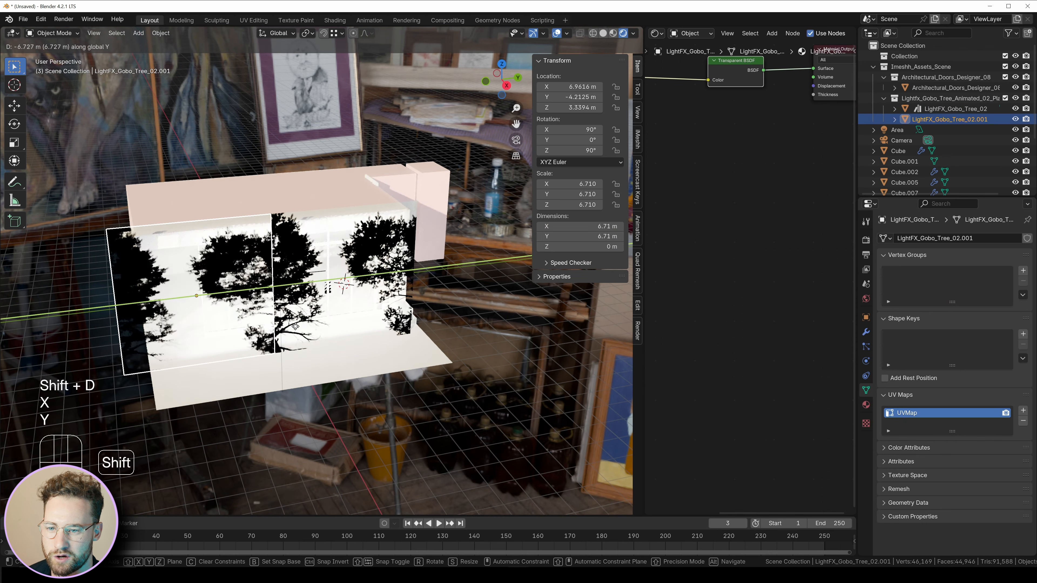
click(298, 327)
key(KP_0)
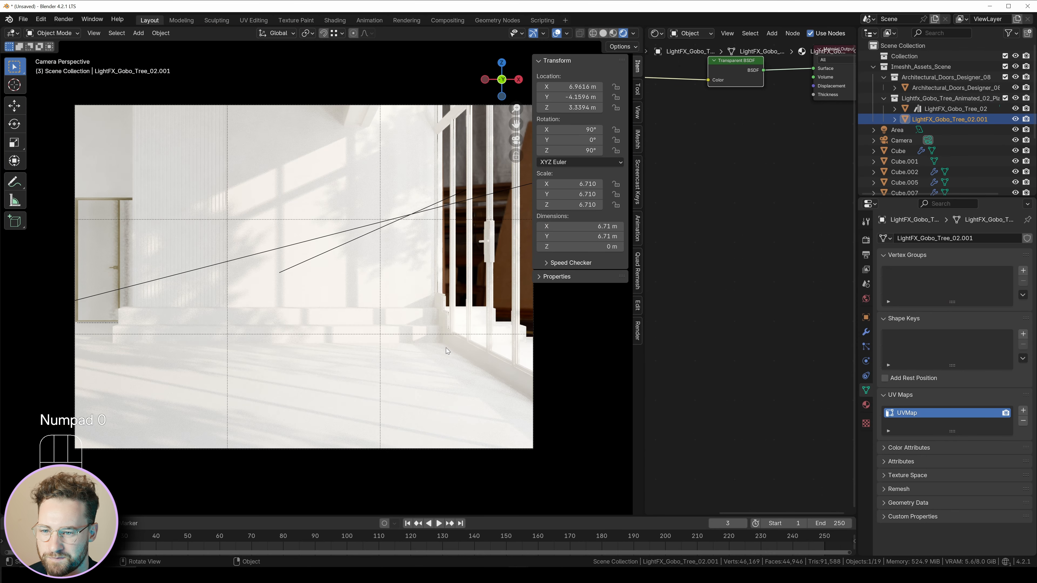
Step: Duplicate the sun light and raise the copy about 0.18 m along Z
middle_drag(447, 351, 450, 327)
click(557, 33)
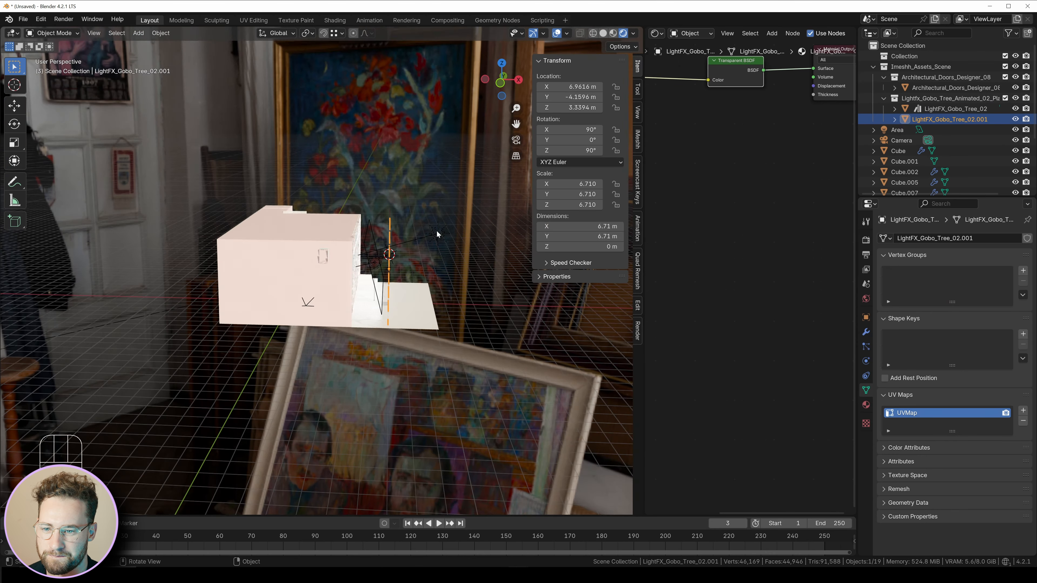
click(439, 235)
key(shift+d)
key(z)
click(438, 231)
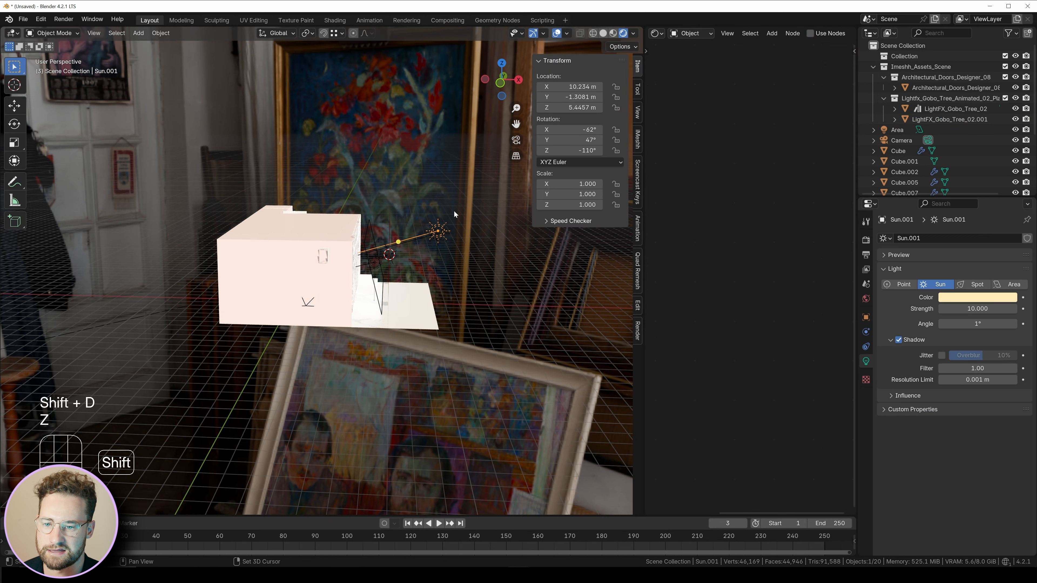
Step: Make the duplicated sun white with strength 20 and angle 20°, and view it through the camera
click(976, 301)
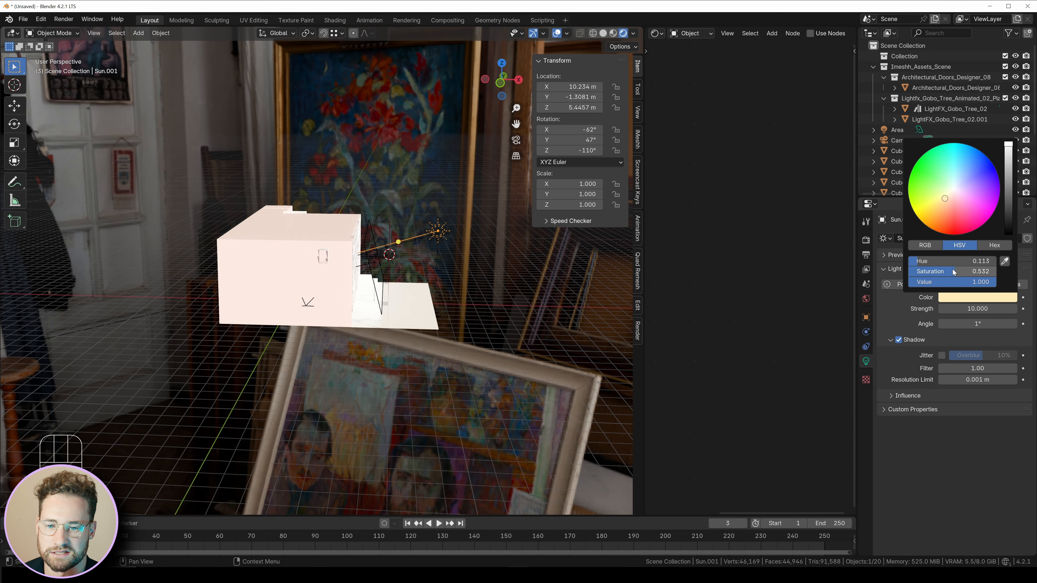
drag(947, 271, 910, 271)
click(985, 310)
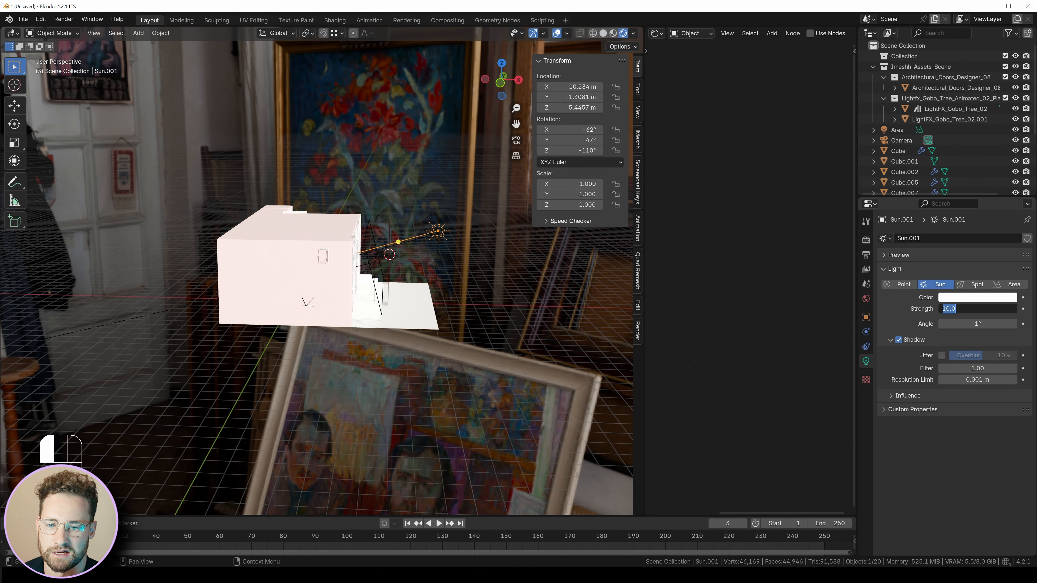
key(Return)
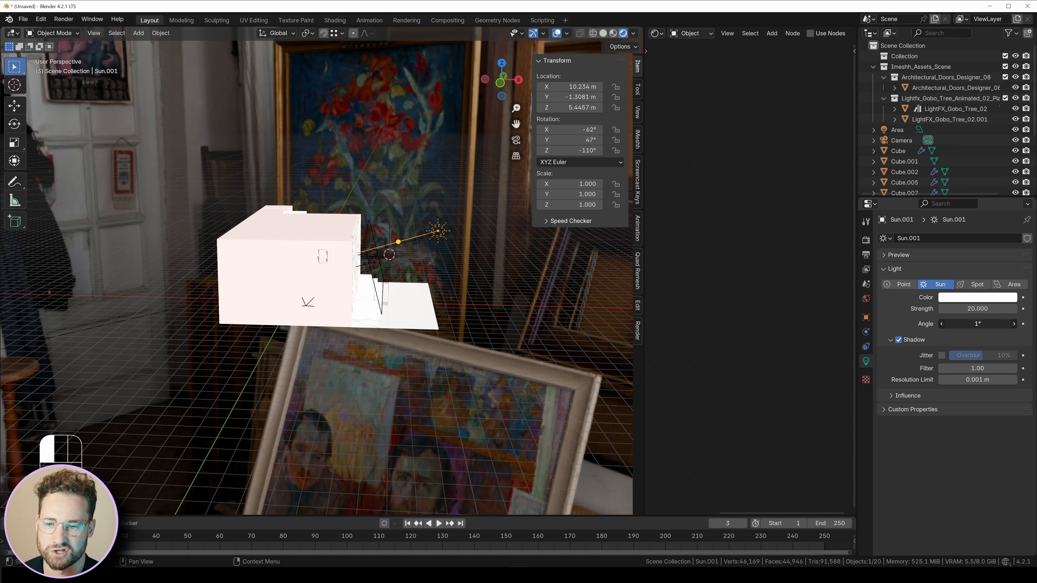
text(20)
key(Return)
key(KP_0)
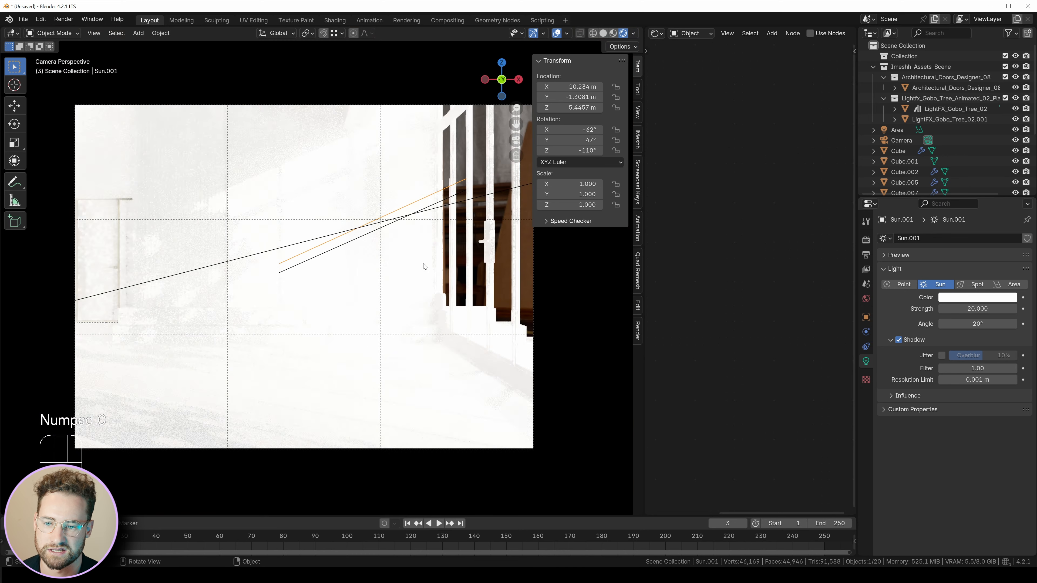
Step: Darken the camera view by lowering the color management exposure to roughly -1
click(866, 241)
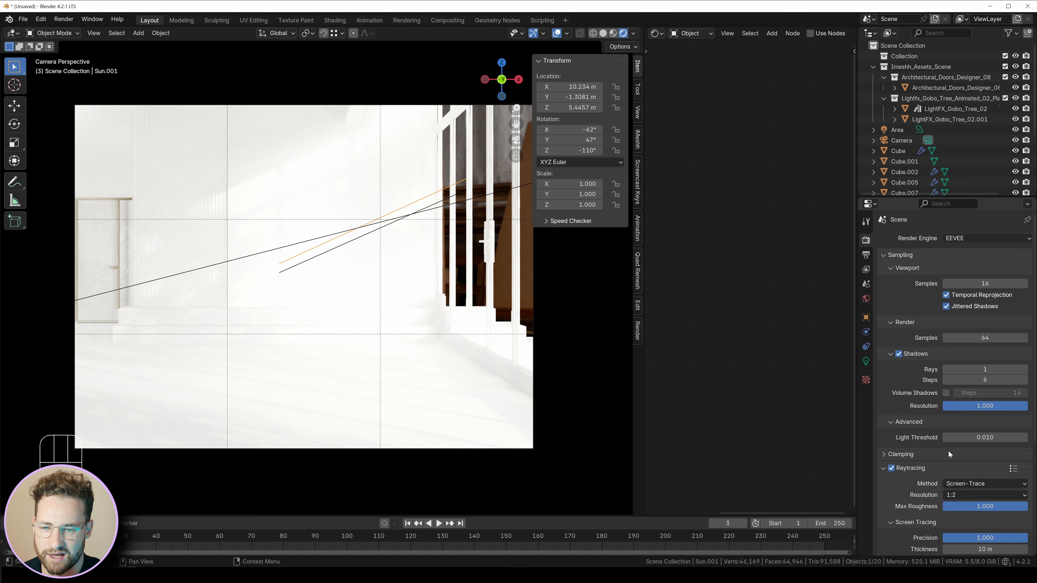
scroll(990, 385, down, 5)
click(897, 439)
scroll(927, 446, down, 3)
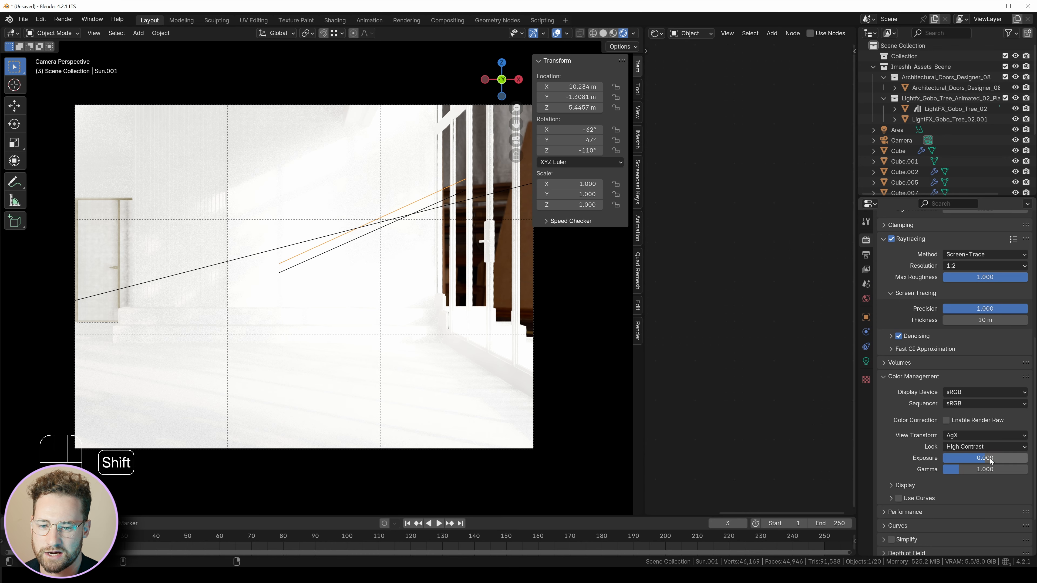
shift+drag(990, 458, 978, 458)
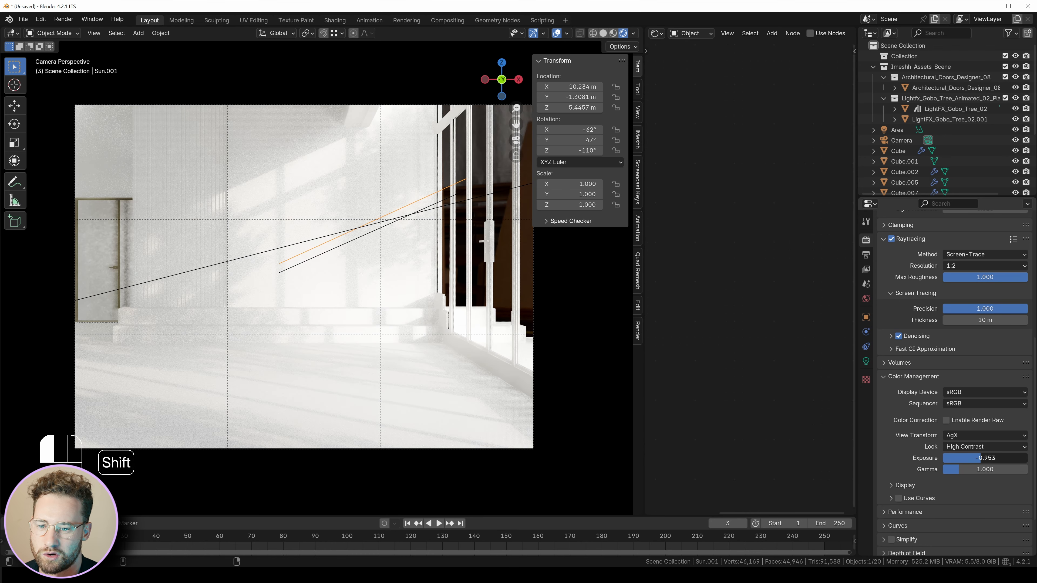
key(ctrl+shift+z)
key(ctrl+z)
Step: Enable shadow jitter for the duplicated sun light and leave the camera view
click(866, 361)
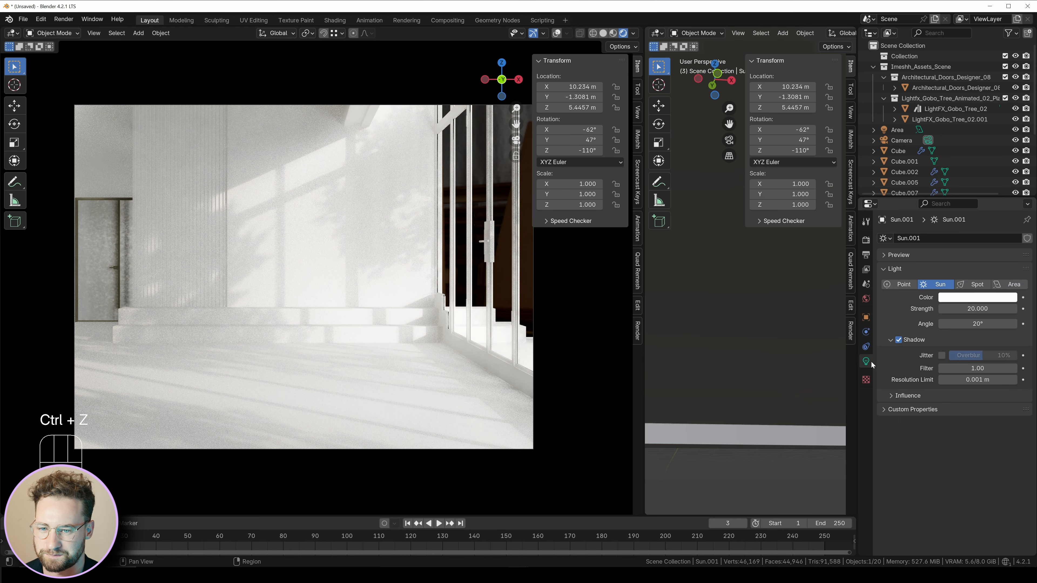
click(942, 356)
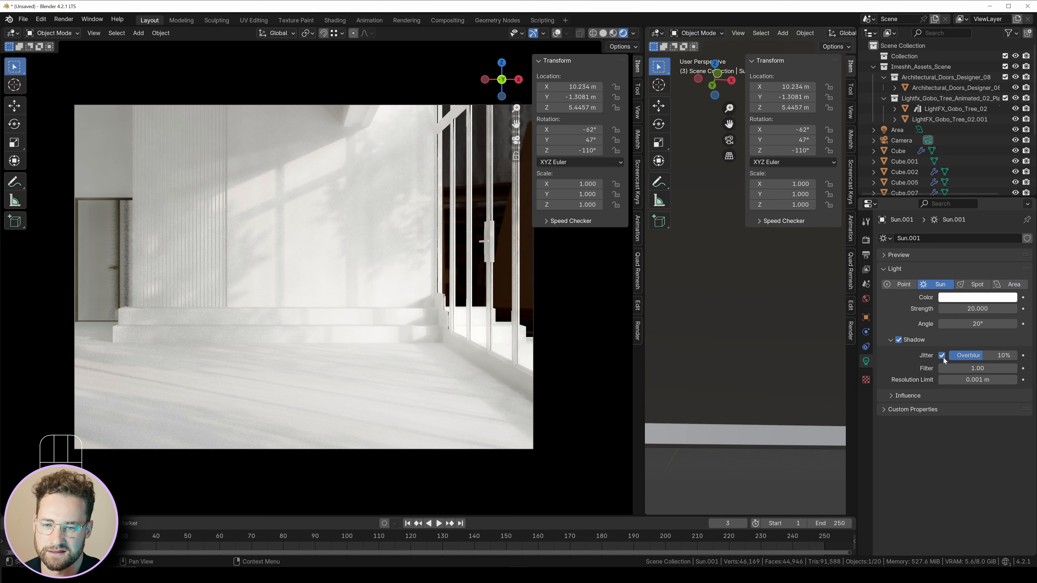
key(KP_0)
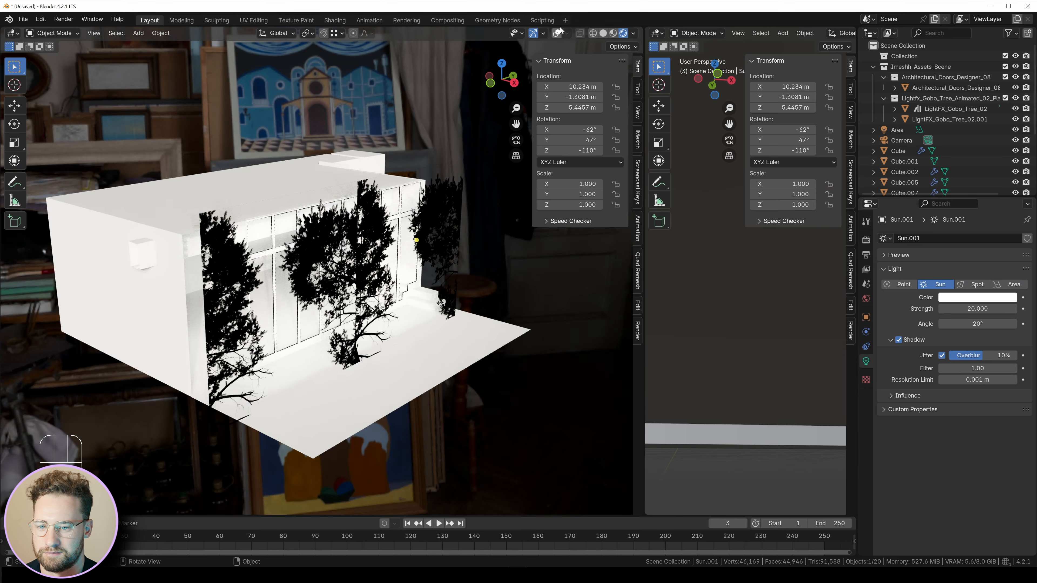
Step: Enable shadow jitter for the original warm sun light and check the room through the camera
click(560, 31)
middle_drag(431, 240, 482, 239)
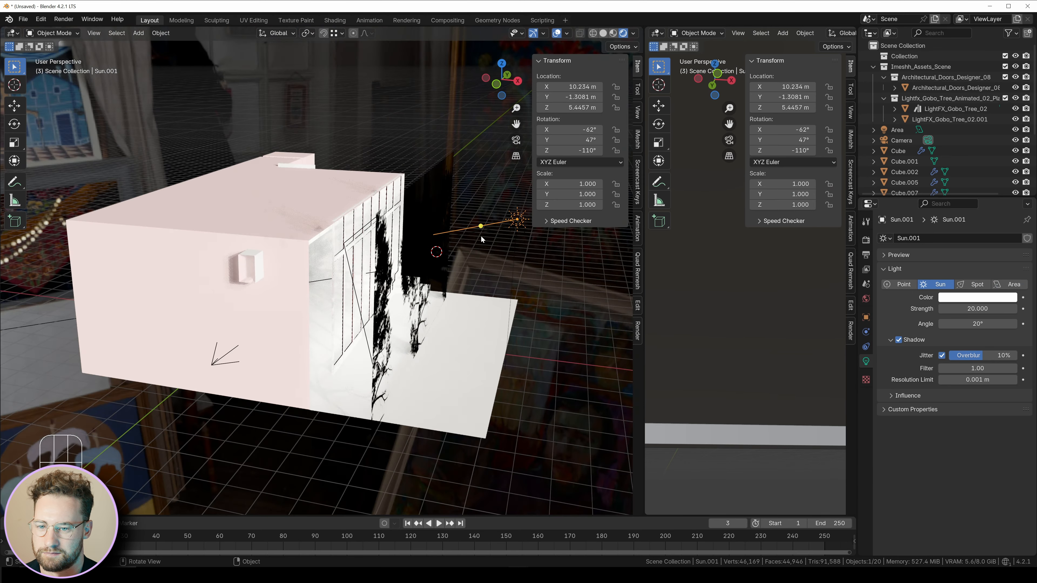
click(516, 231)
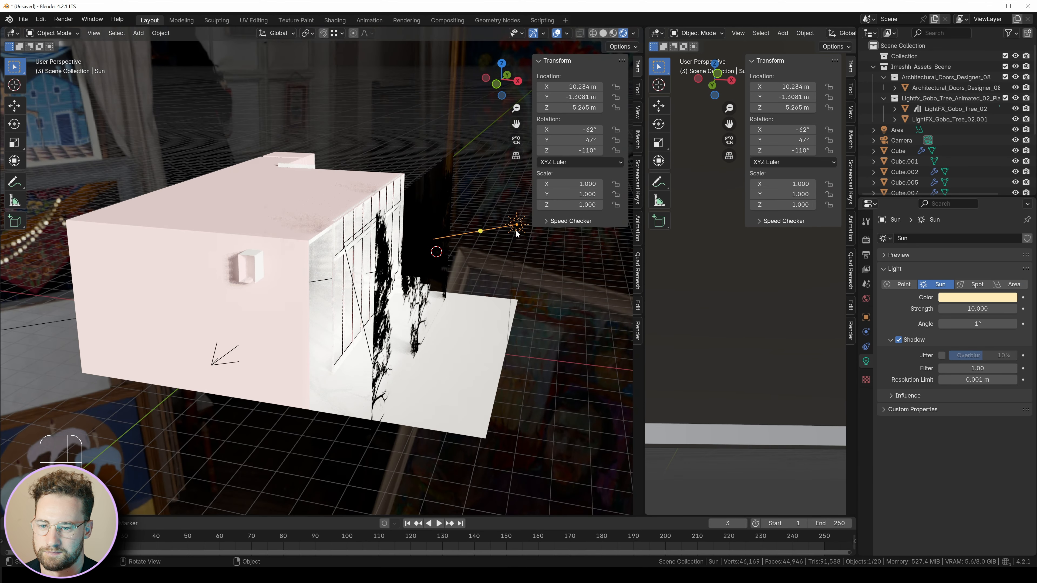
click(941, 356)
key(KP_0)
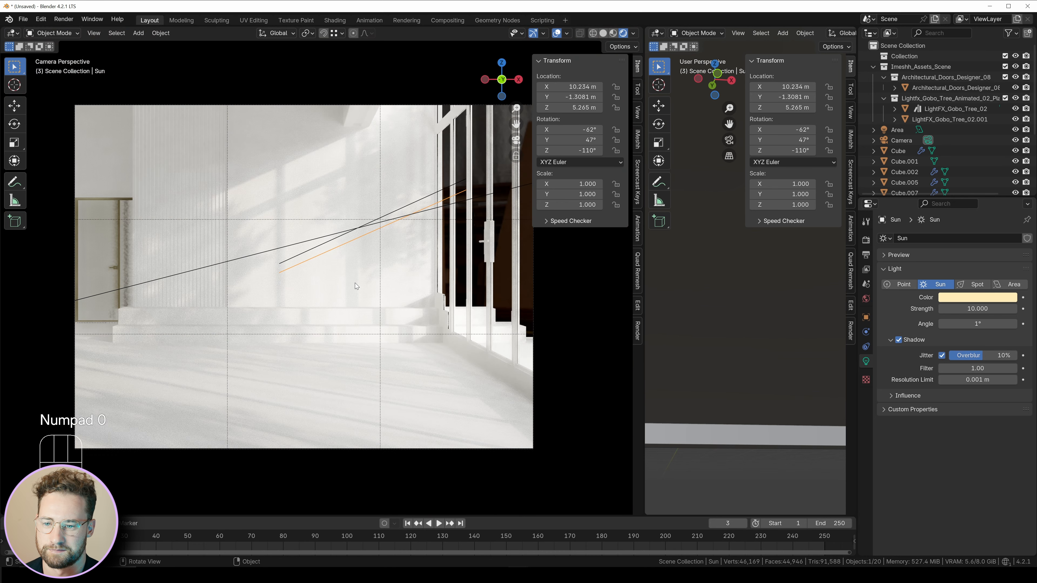
key(ctrl+z)
click(866, 240)
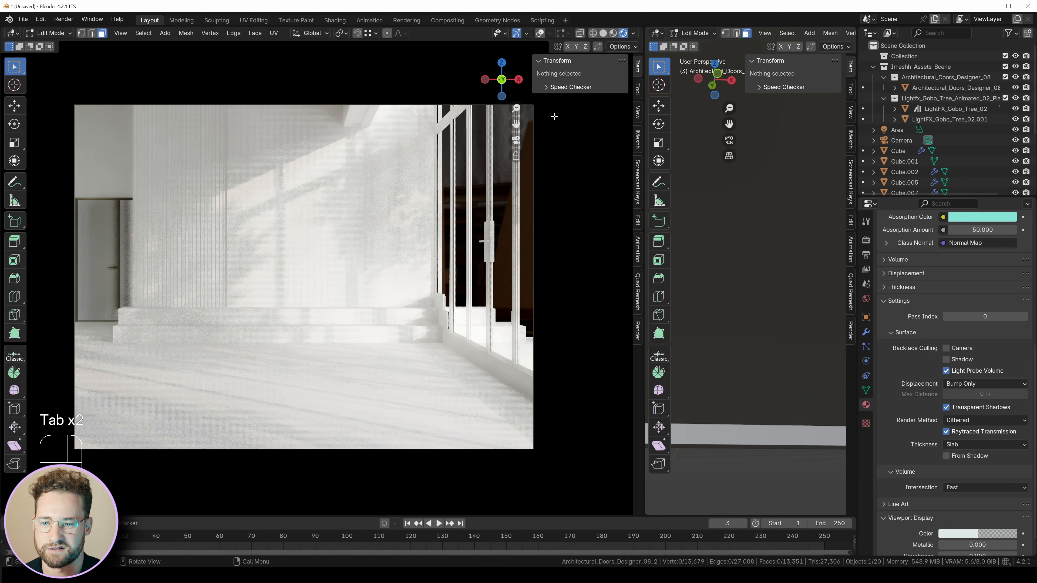
Step: Show the overlays, leave the door's edit mode, and select the room's floor faces together with similar faces
click(540, 33)
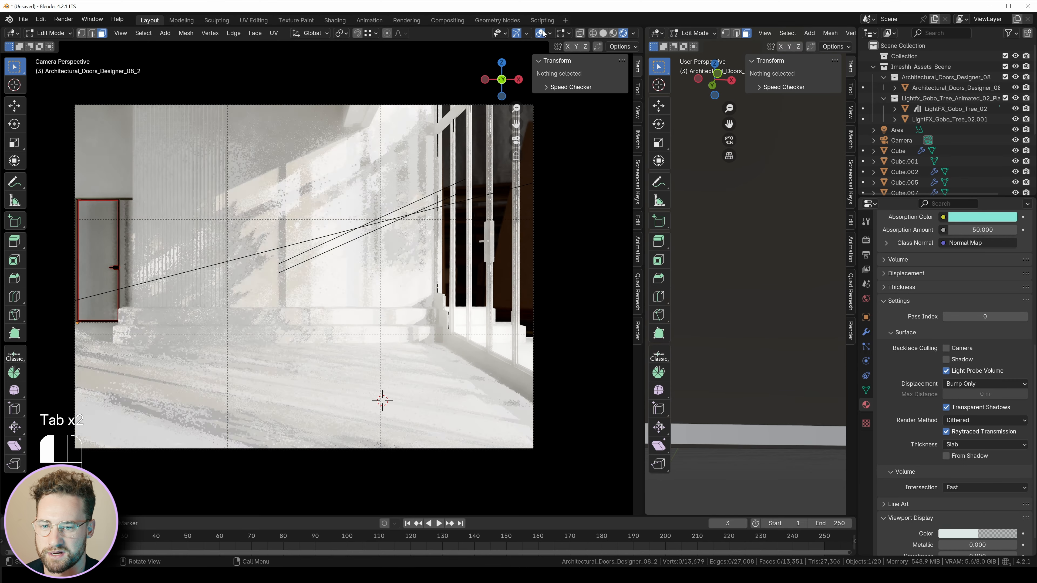
key(Tab)
click(318, 419)
middle_drag(318, 419, 228, 286)
scroll(253, 415, down, 5)
key(Tab)
key(3)
shift+click(261, 262)
shift+click(201, 285)
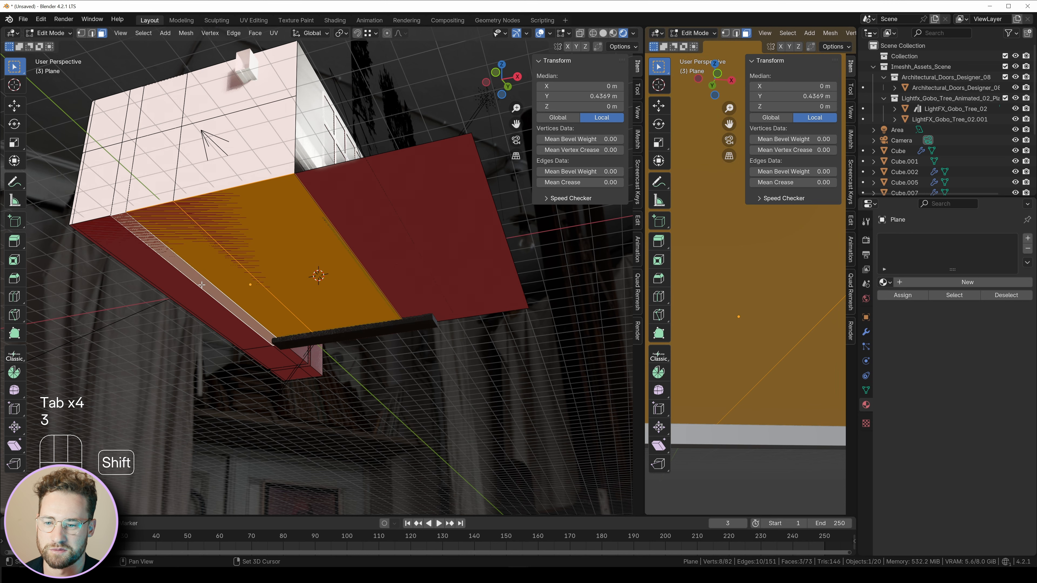
key(shift+g)
click(179, 317)
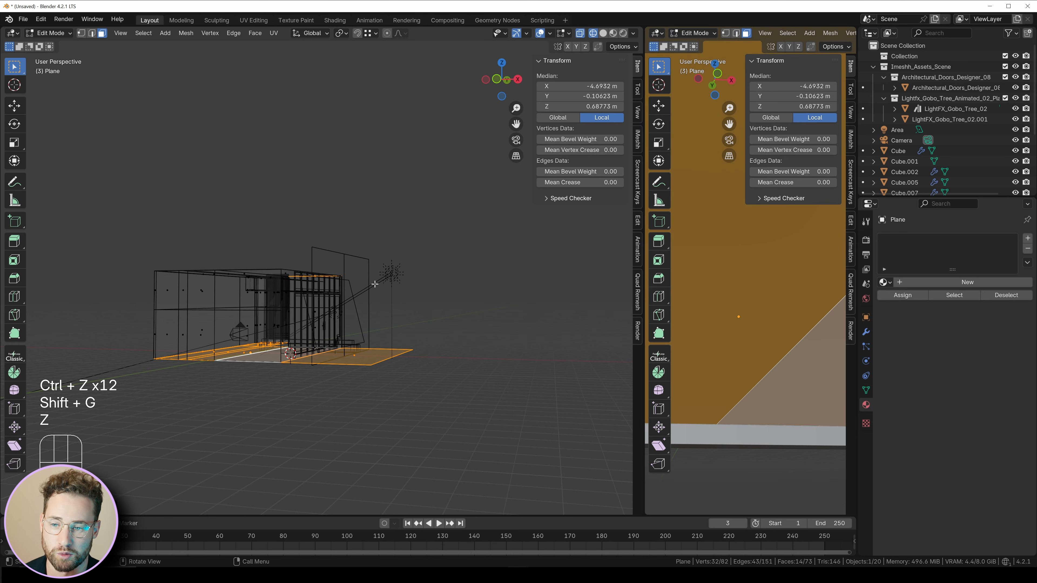
Step: Deselect the upper and exterior ground faces, then separate the interior floor faces into their own object
key(b)
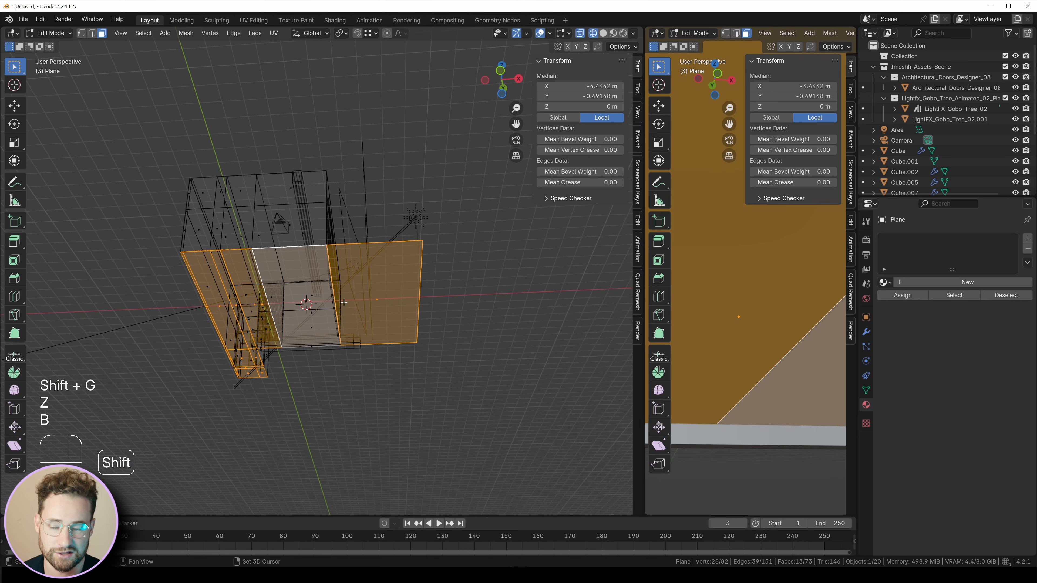
shift+click(375, 303)
key(p)
click(374, 303)
key(Tab)
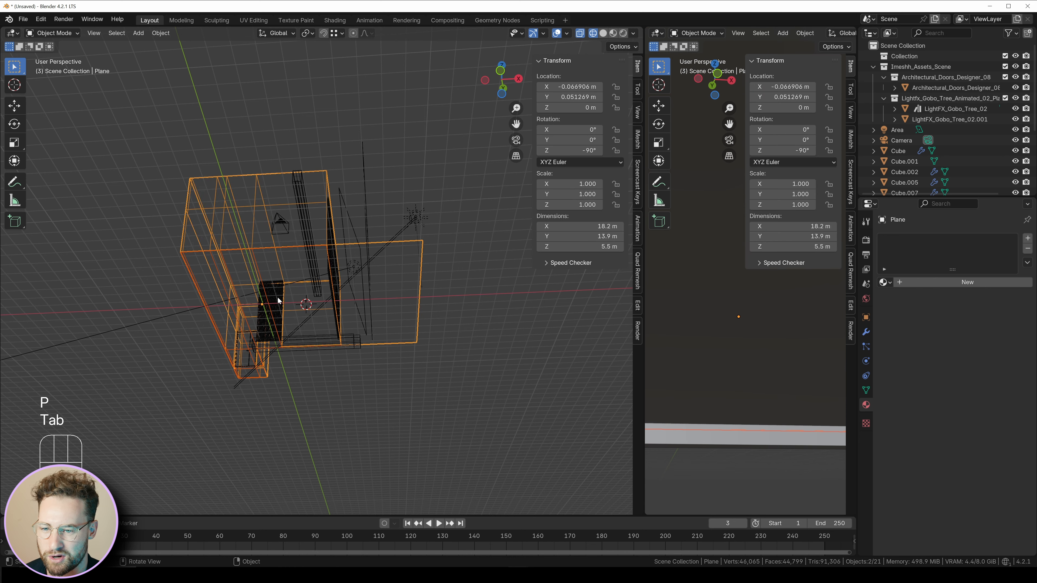
Step: UV unwrap all faces of the separated floor in solid shading and return to the camera view
key(z)
click(295, 282)
key(Tab)
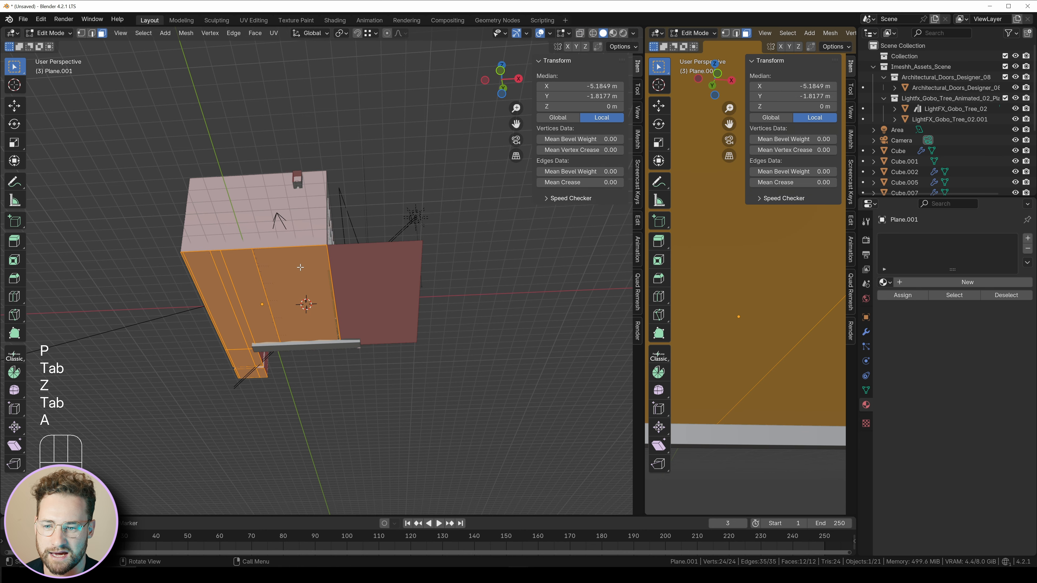
key(a)
key(u)
click(300, 268)
click(282, 365)
key(Tab)
key(KP_0)
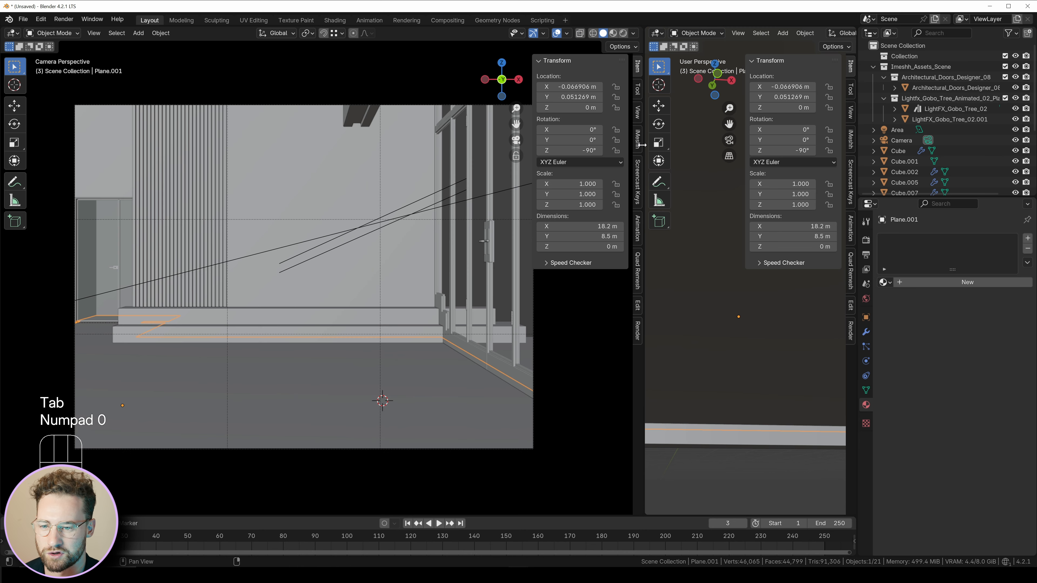
Step: Browse the Wood Floors category of the iMeshh materials library
click(640, 139)
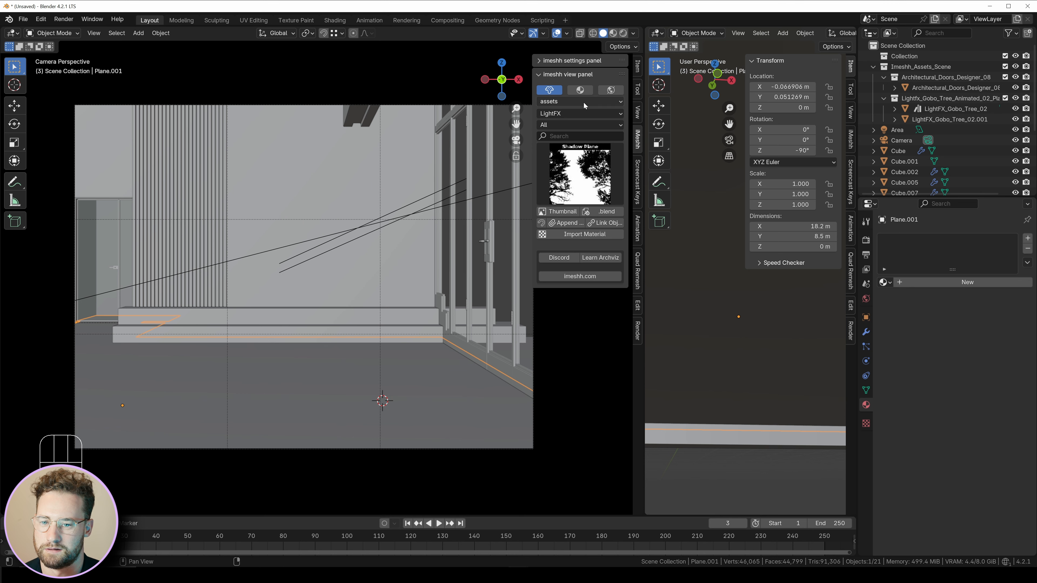
click(582, 90)
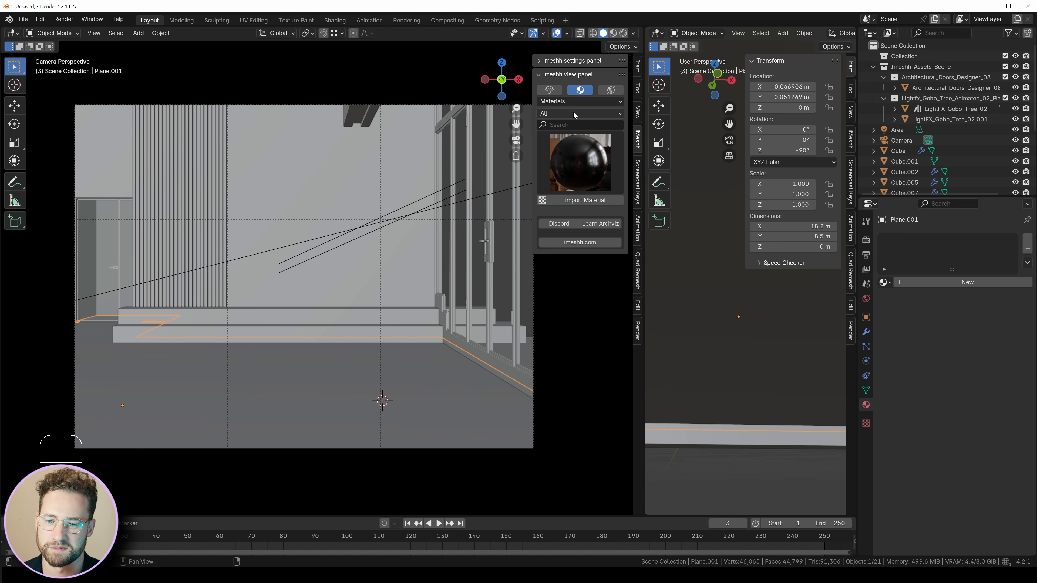
click(574, 113)
click(644, 230)
click(583, 163)
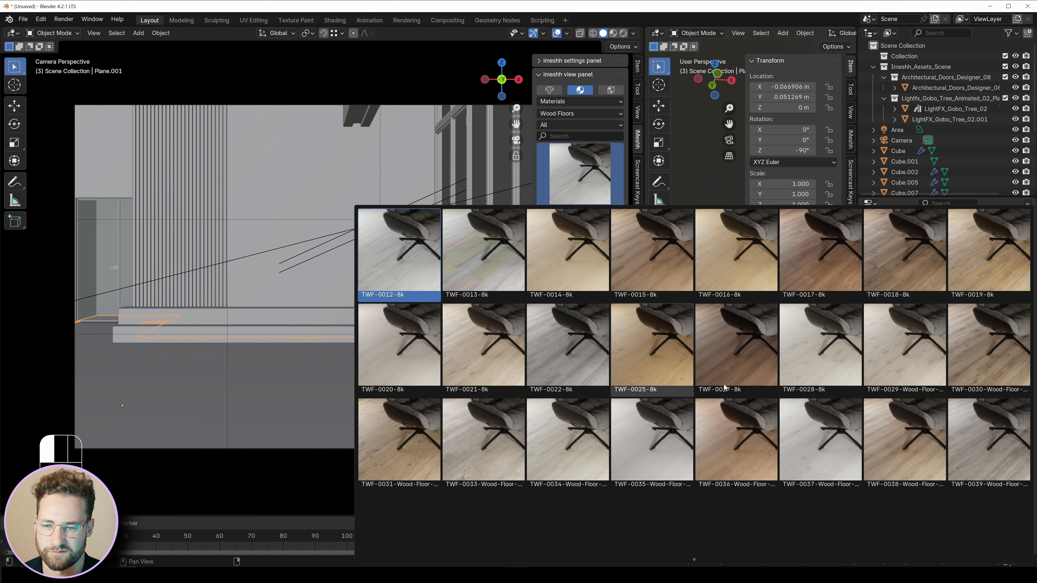
mouse_move(769, 563)
scroll(769, 563, down, 1)
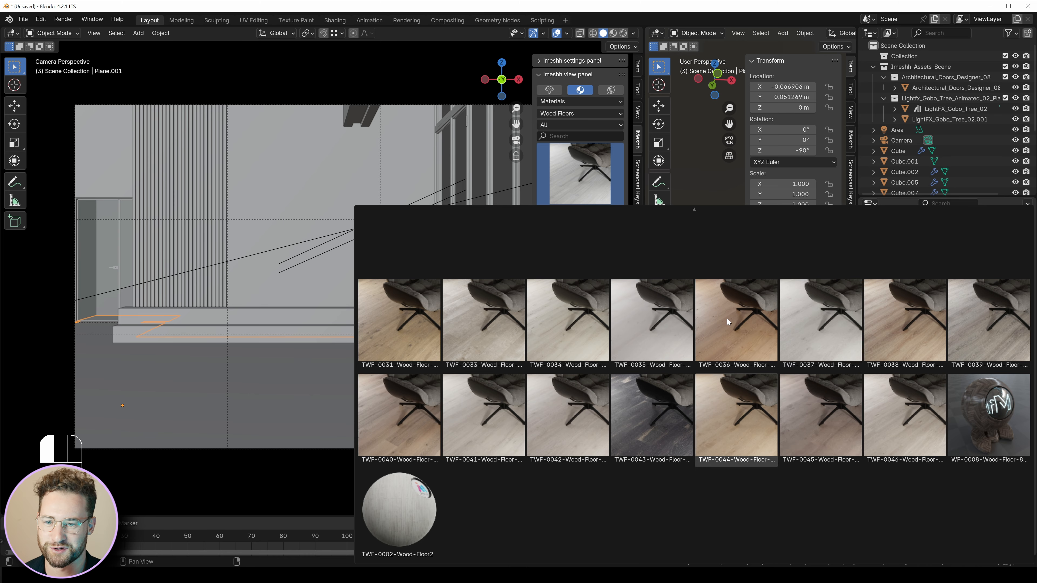
Step: Append the Oak Cesena Natural 1k wood floor planks from the Wood Floors category of the AB old asset library
click(550, 90)
click(575, 114)
click(713, 299)
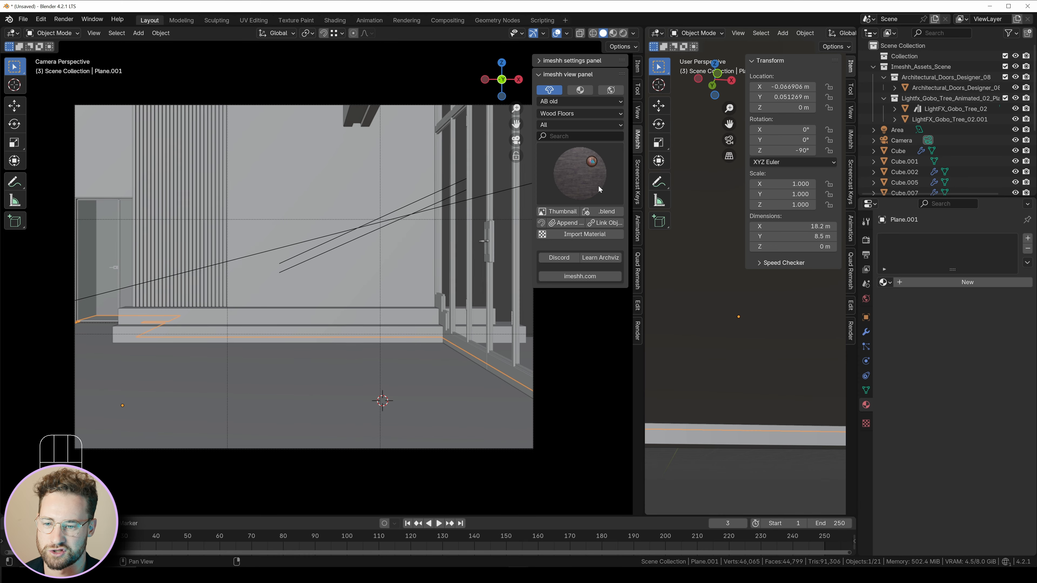
click(599, 186)
scroll(675, 554, down, 1)
scroll(478, 490, down, 1)
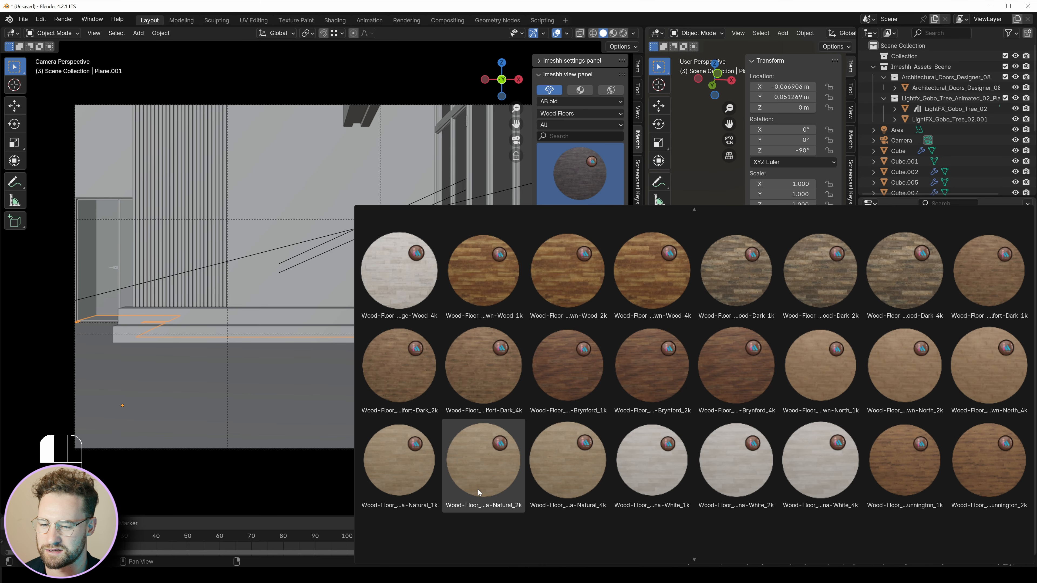
click(410, 479)
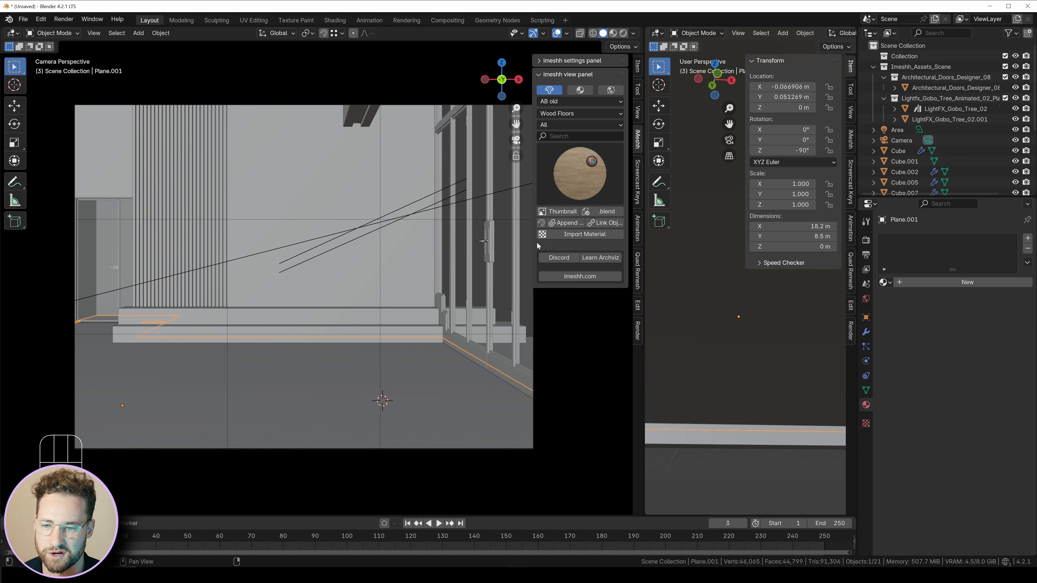
click(566, 222)
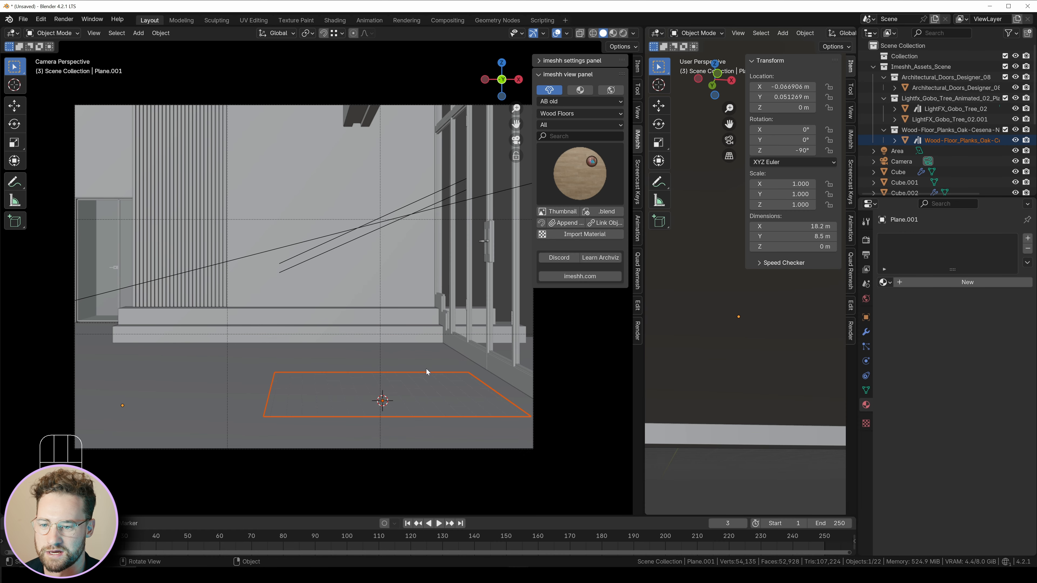
Step: Join the separated interior floor into the imported plank floor object, keeping the plank object active
shift+middle_drag(426, 369, 207, 337)
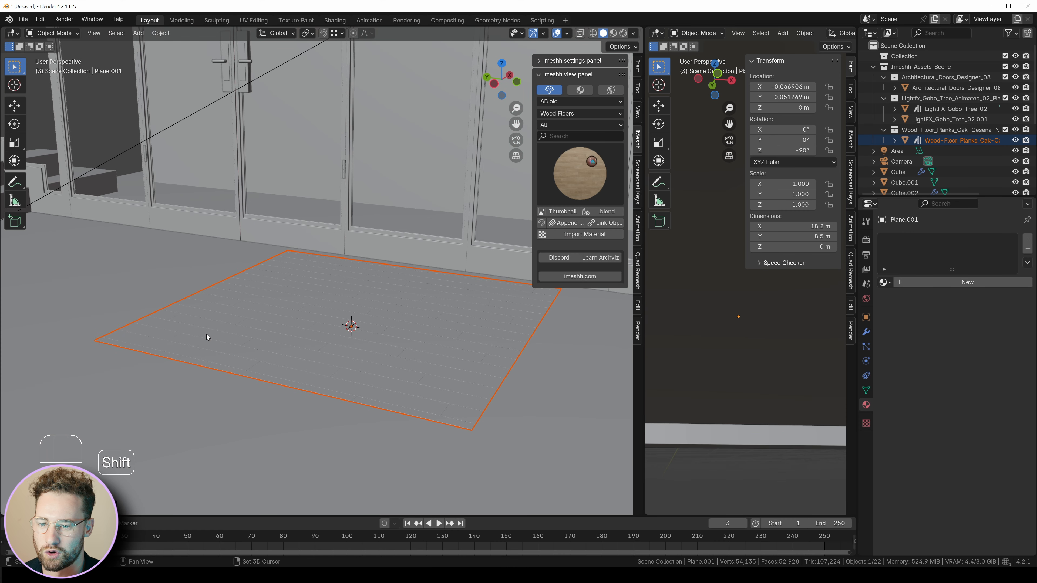
click(402, 360)
shift+click(235, 410)
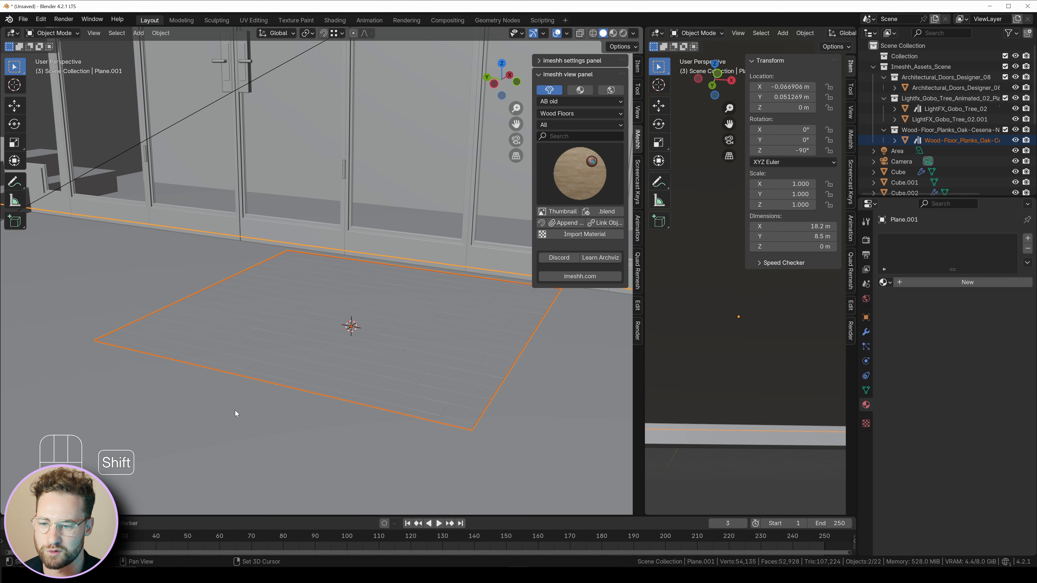
shift+middle_drag(236, 410, 293, 314)
shift+click(305, 294)
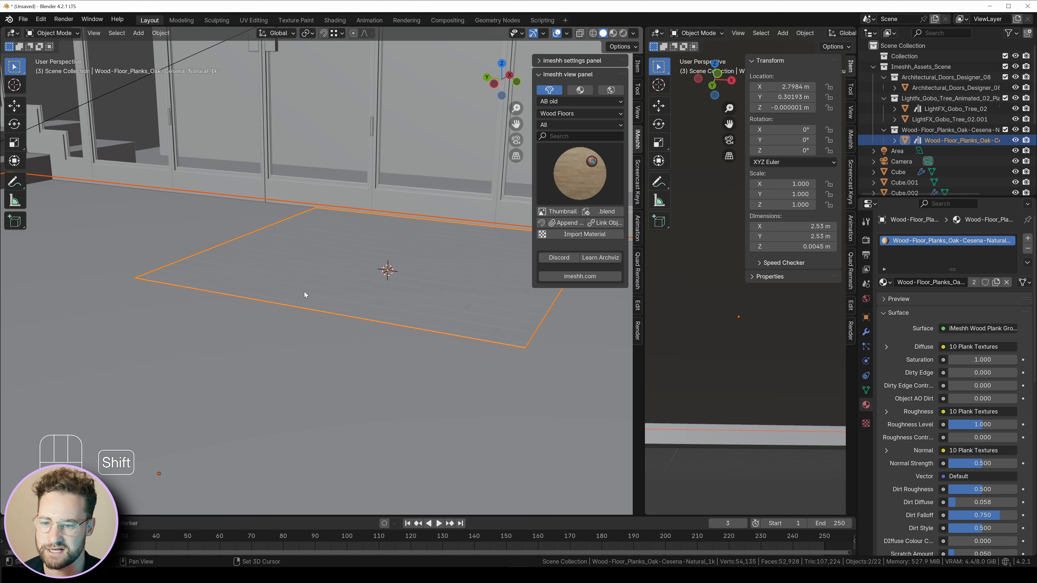
key(ctrl+j)
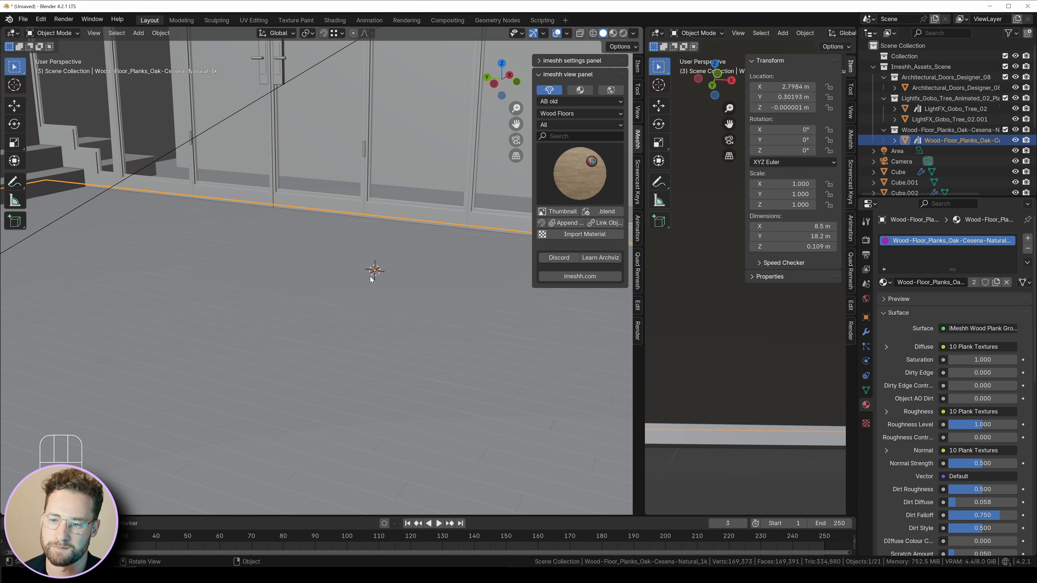
Step: Delete the imported sample plane's vertices from the joined floor mesh, leaving only the room's floor
key(Tab)
key(1)
click(176, 276)
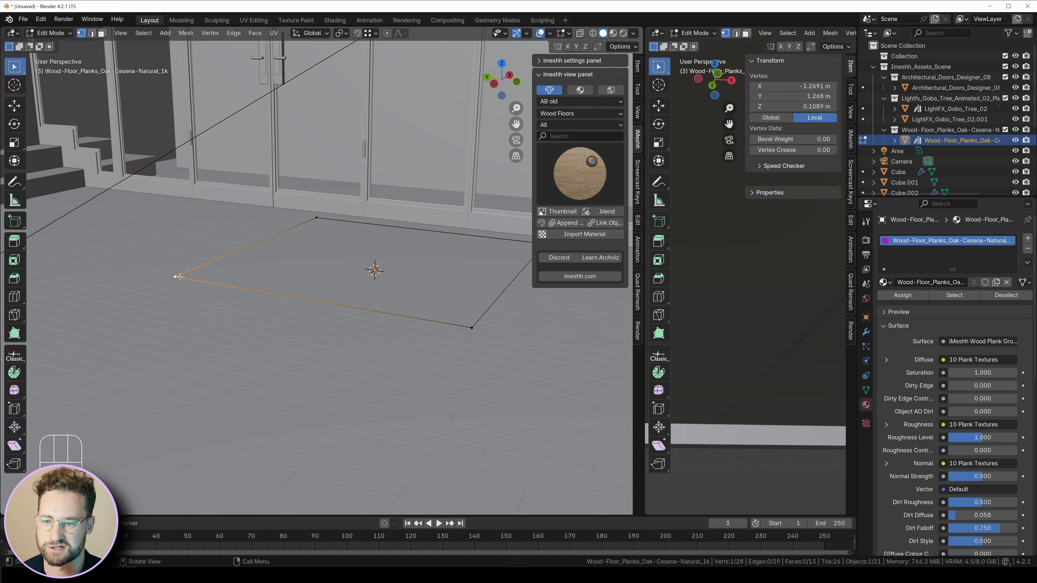
key(ctrl+l)
key(x)
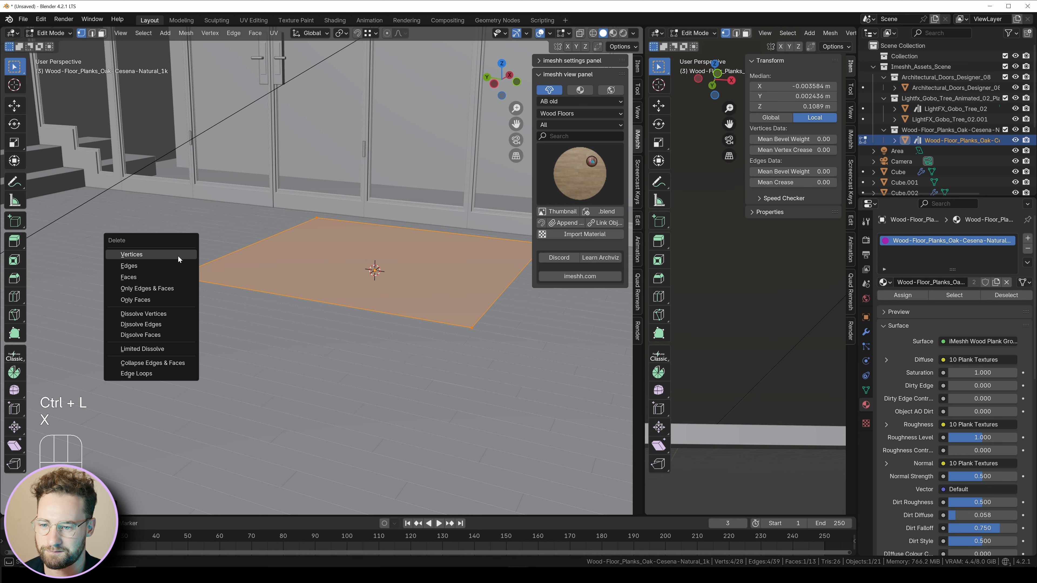
key(Return)
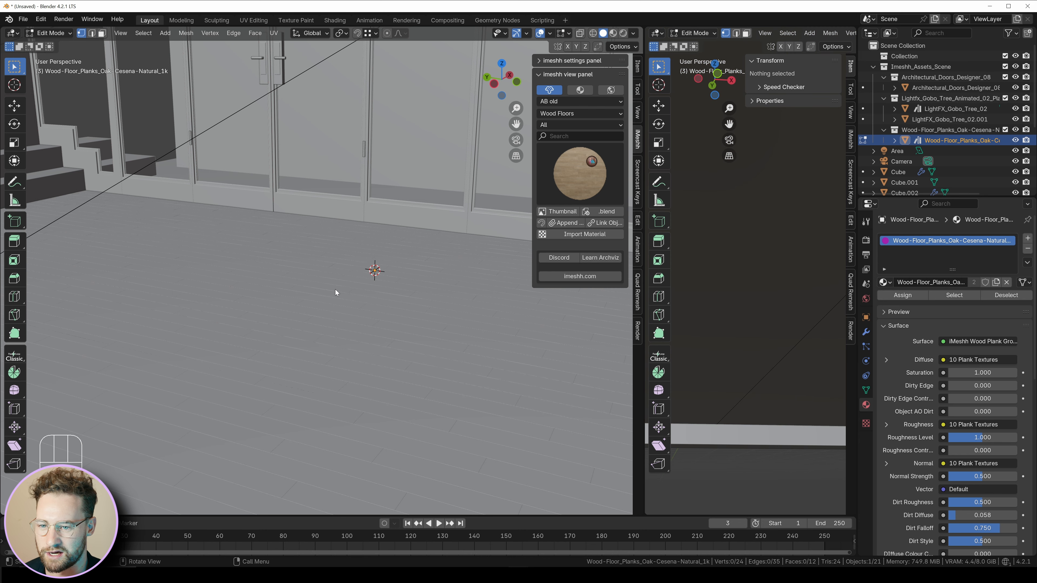
key(Tab)
Step: Set the floor planks modifier to length 2.4 m, width 0.3 m and pattern rotation 90°
click(866, 332)
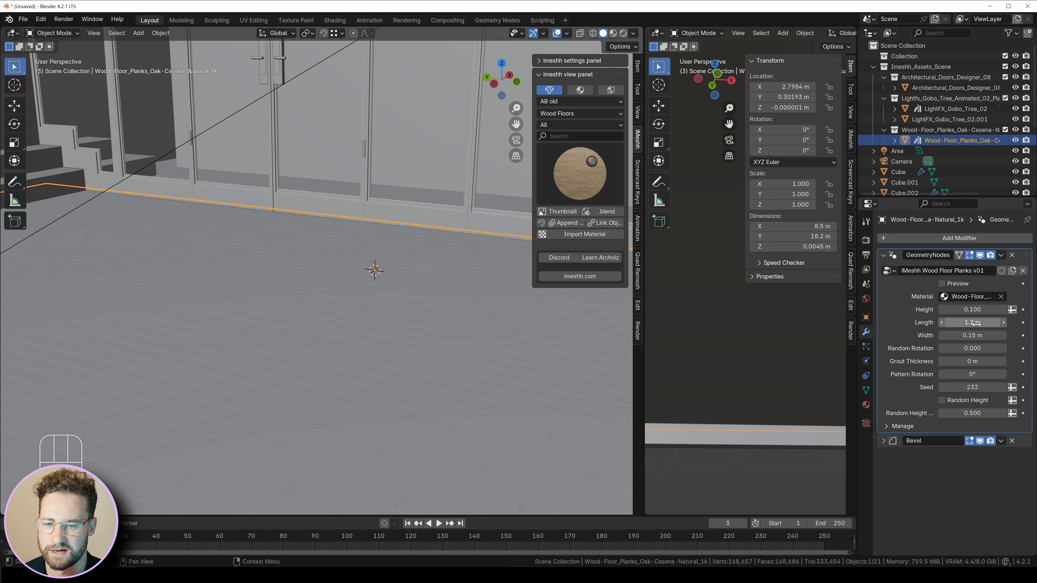
double_click(973, 322)
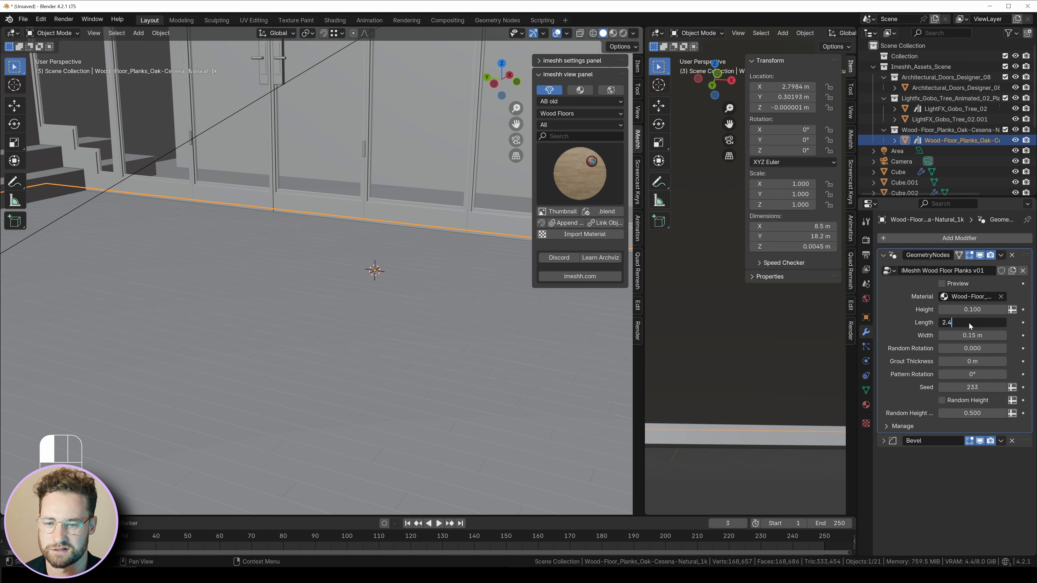
key(Return)
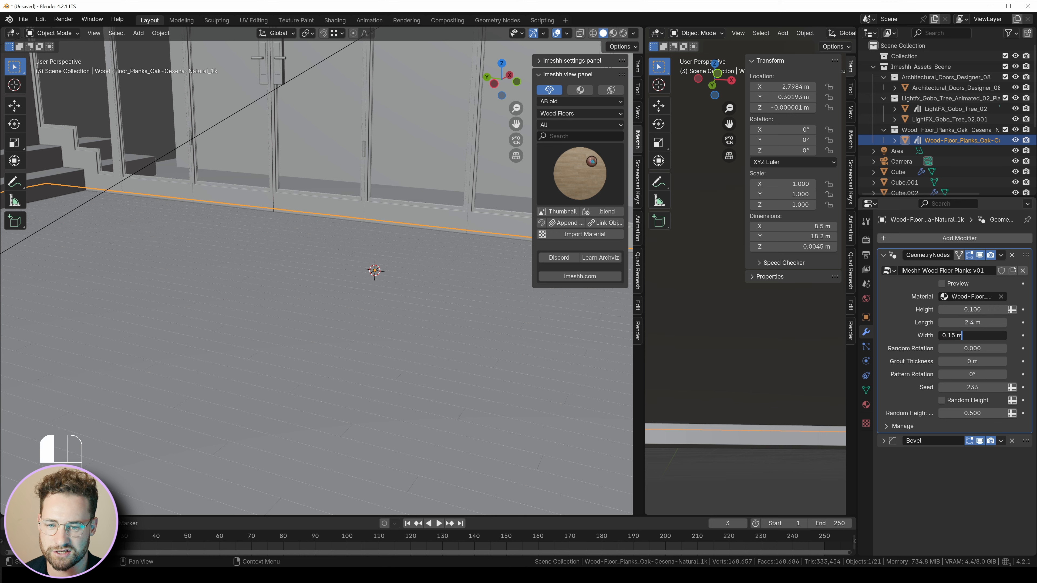
key(BackSpace)
text(*-)
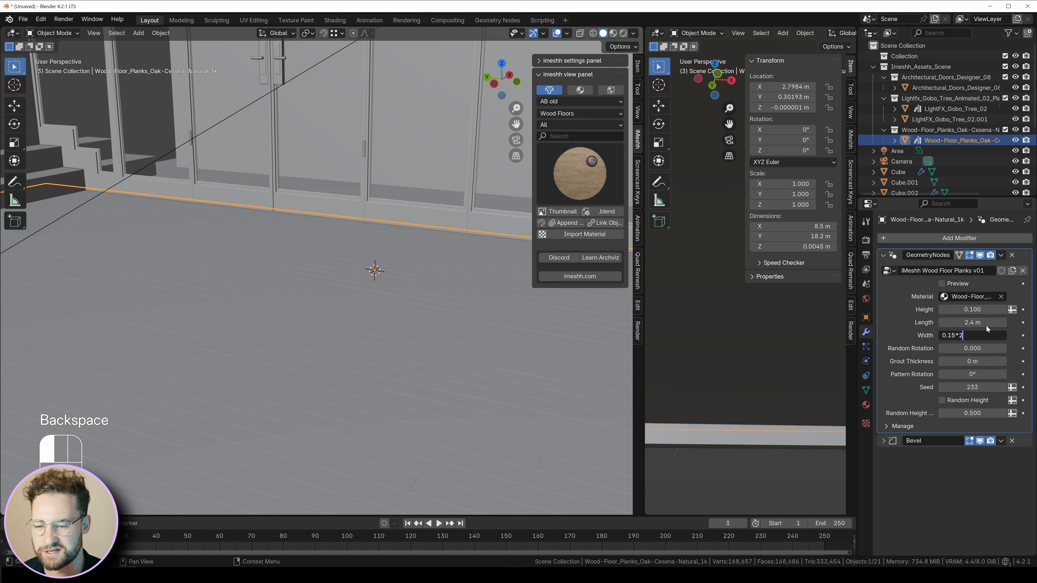
click(973, 375)
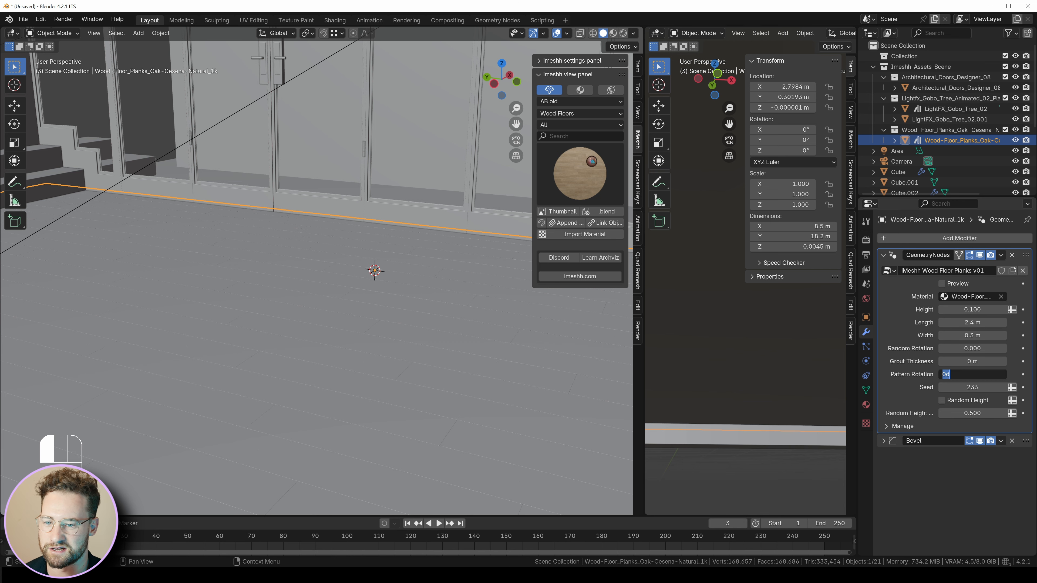
key(Return)
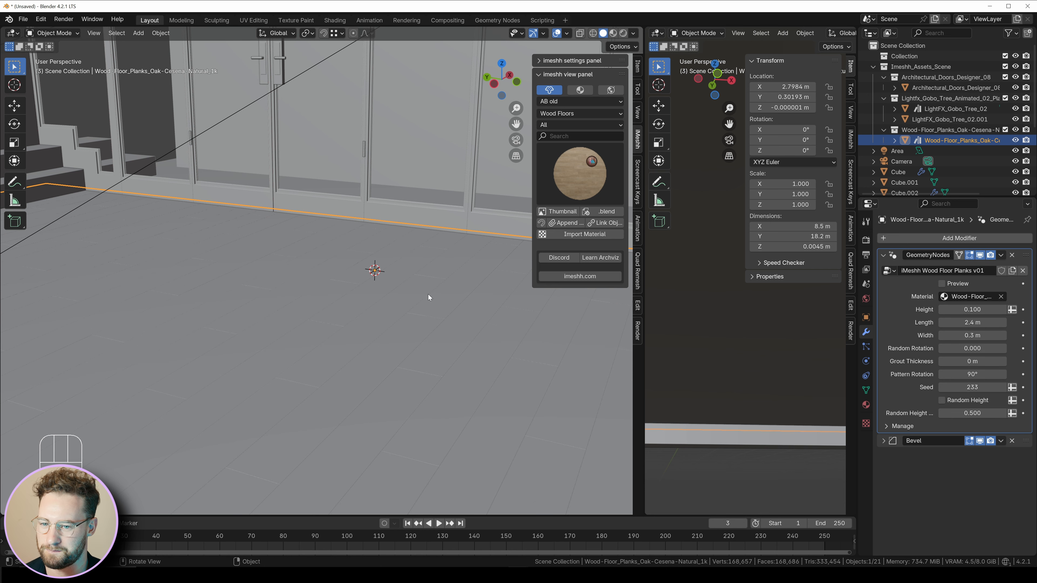
Step: View the plank floor through the camera in rendered shading
mouse_move(427, 294)
middle_down()
mouse_move(352, 297)
mouse_move(348, 320)
middle_up()
key(KP_0)
key(z)
click(365, 239)
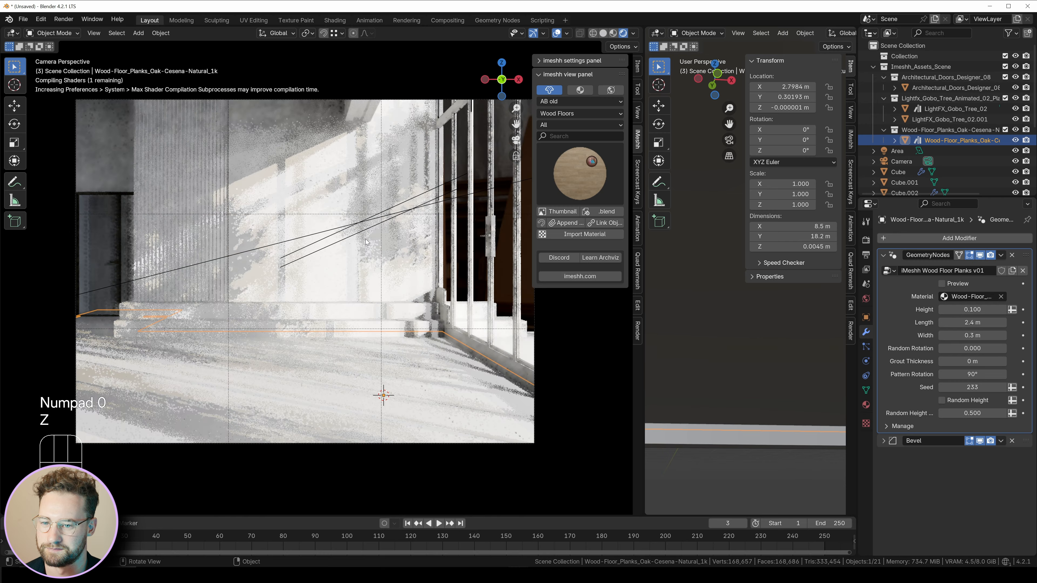
Step: Switch the second viewport to the Shader Editor and widen it to show the floor's plank texture nodes
click(657, 33)
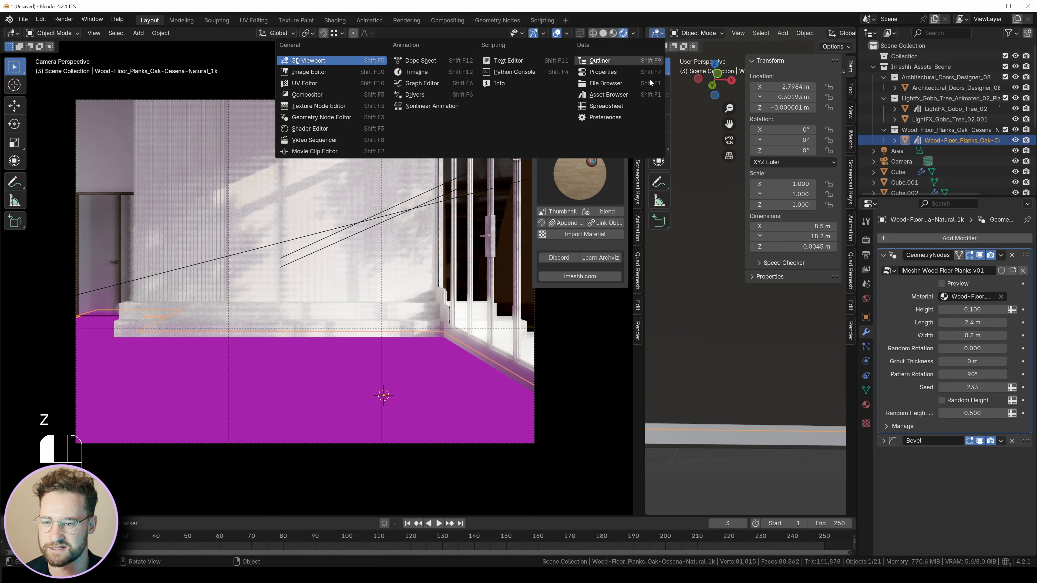
click(313, 128)
drag(643, 147, 543, 165)
middle_drag(828, 122, 737, 147)
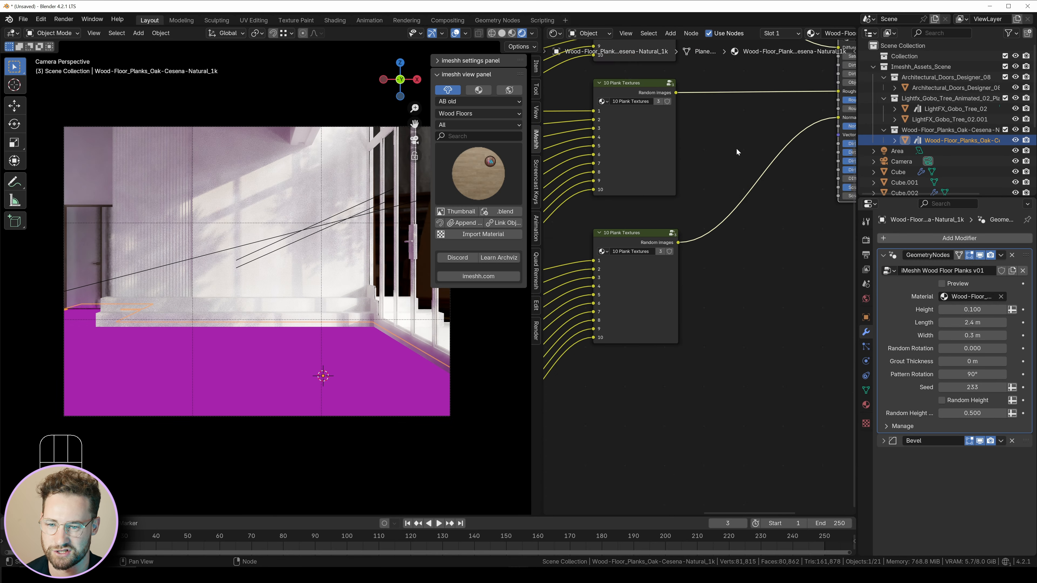
Step: Replace the floor material's shader with a new Principled BSDF node beside the Material Output
middle_drag(841, 84, 649, 204)
scroll(685, 142, down, 3)
key(x)
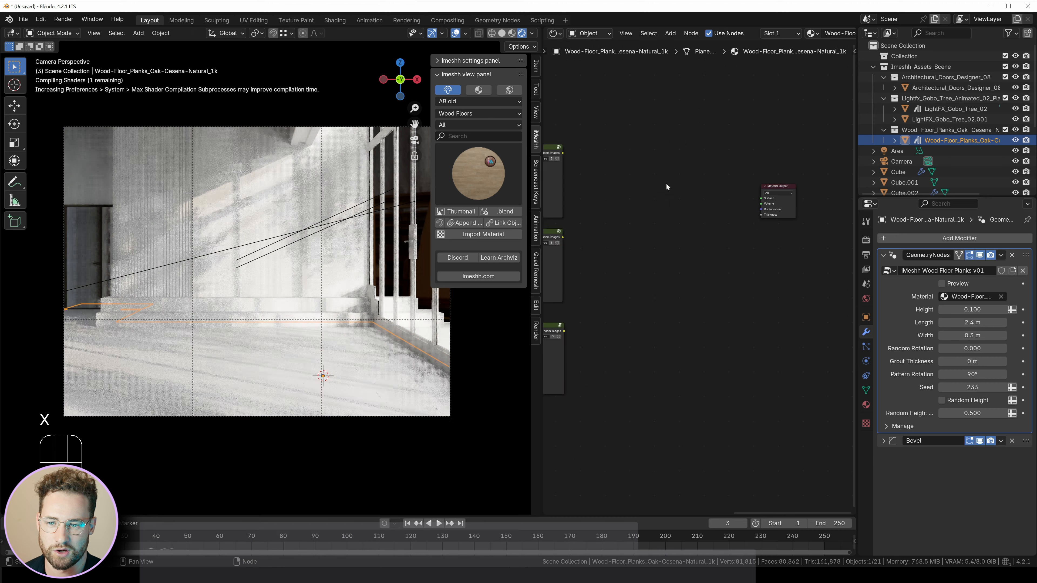
key(shift+a)
click(668, 187)
click(666, 184)
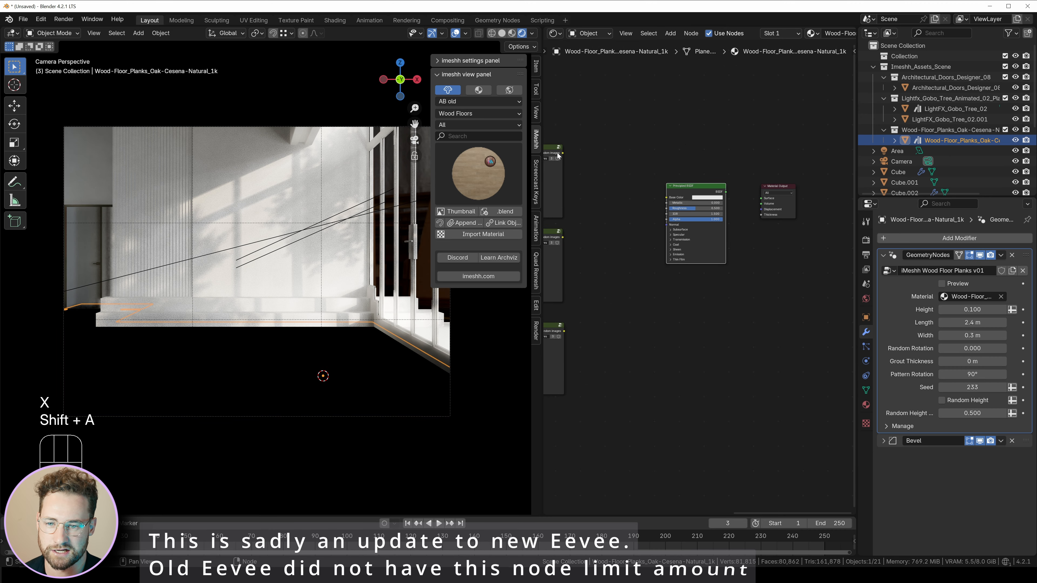
Step: Connect the three 10 Plank Textures nodes to the new Principled BSDF's Base Color, Roughness and Normal inputs
drag(563, 154, 570, 157)
drag(670, 198, 669, 198)
middle_drag(628, 222, 673, 208)
scroll(673, 208, up, 2)
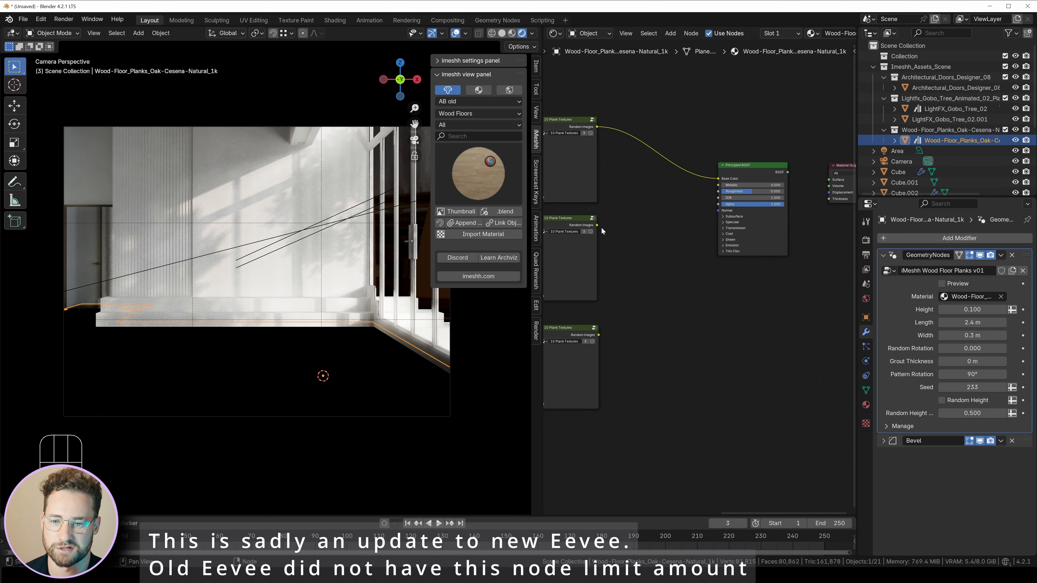
drag(598, 225, 723, 194)
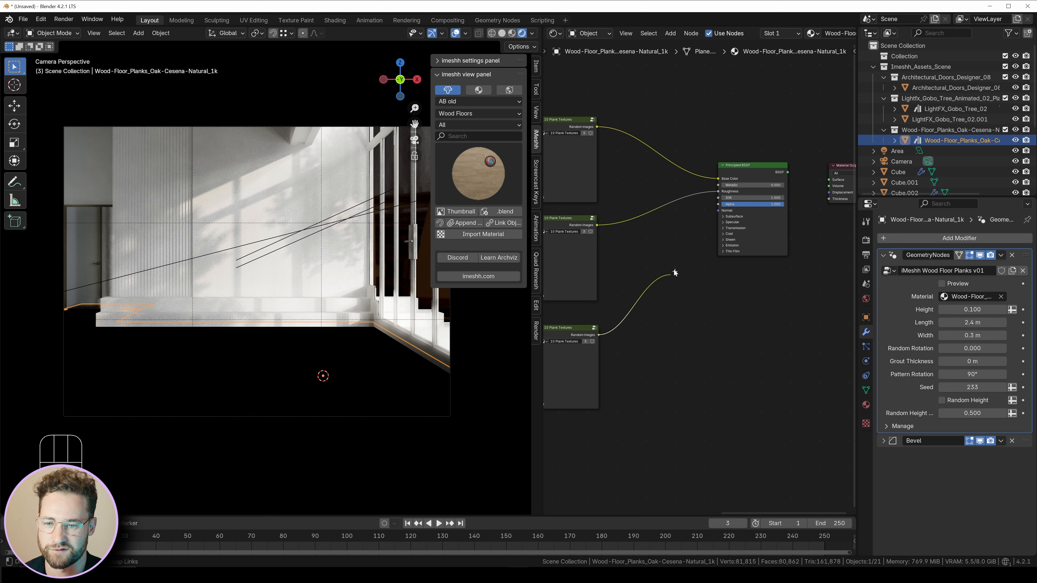
drag(598, 334, 718, 211)
Step: Insert a Normal Map node into the normal connection and link the Principled BSDF to the Material Output's Surface
key(shift+a)
text(normal)
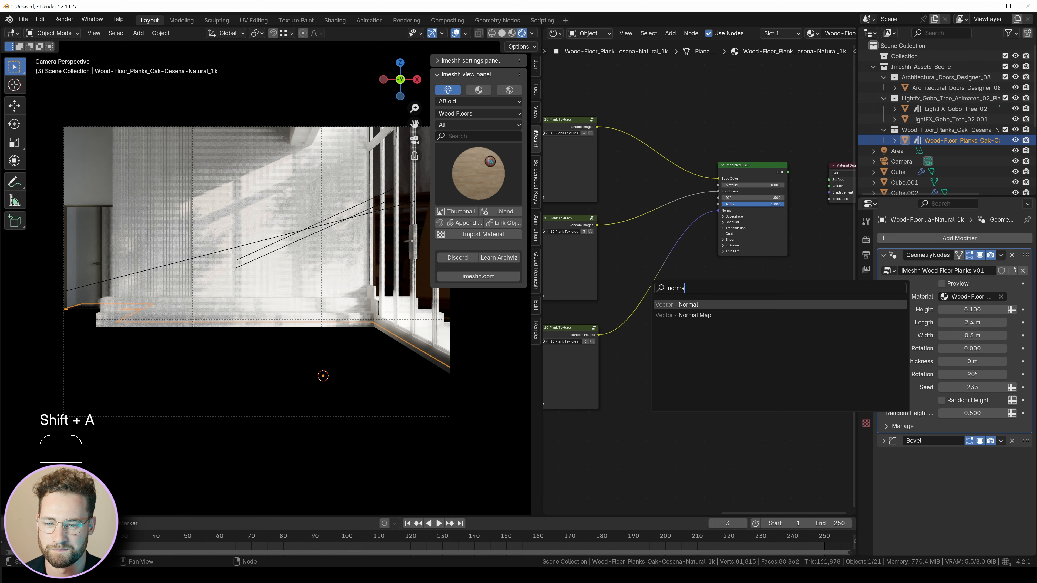
key(Return)
click(652, 285)
key(g)
click(675, 282)
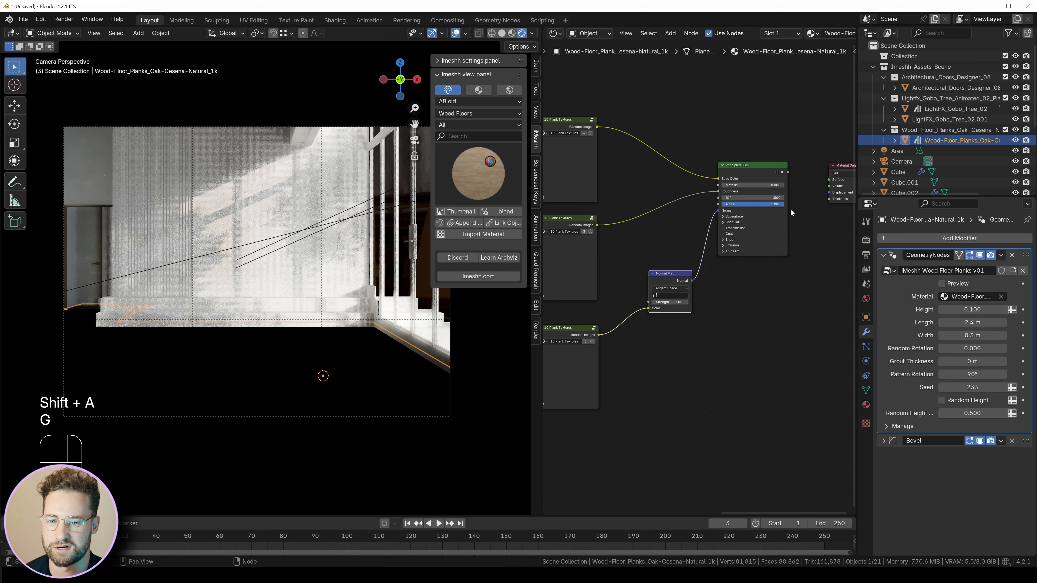
drag(788, 172, 829, 180)
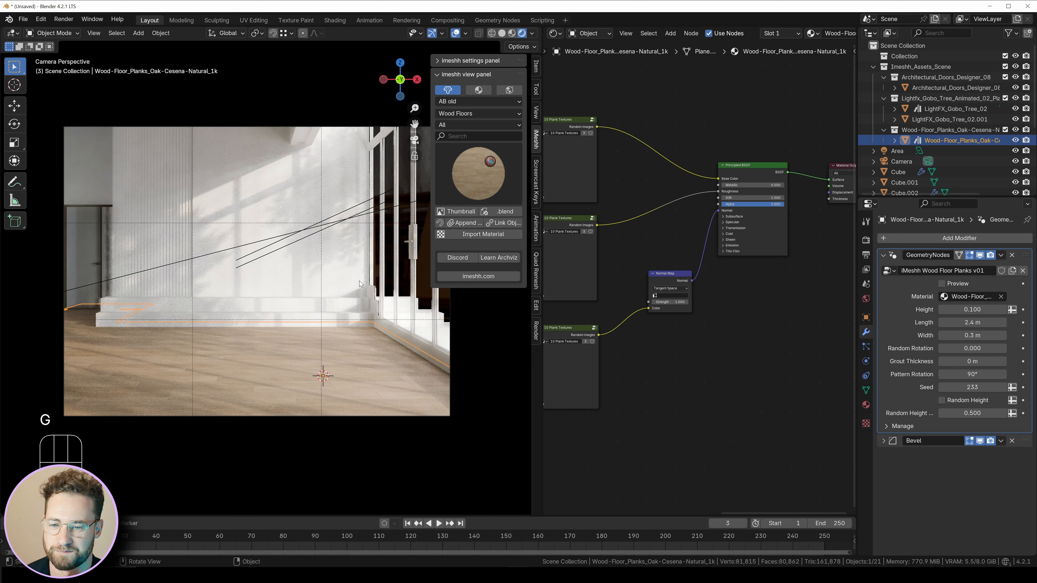
Step: Hide the viewport overlays and inspect the wood floor closely in the rendered camera view
click(455, 33)
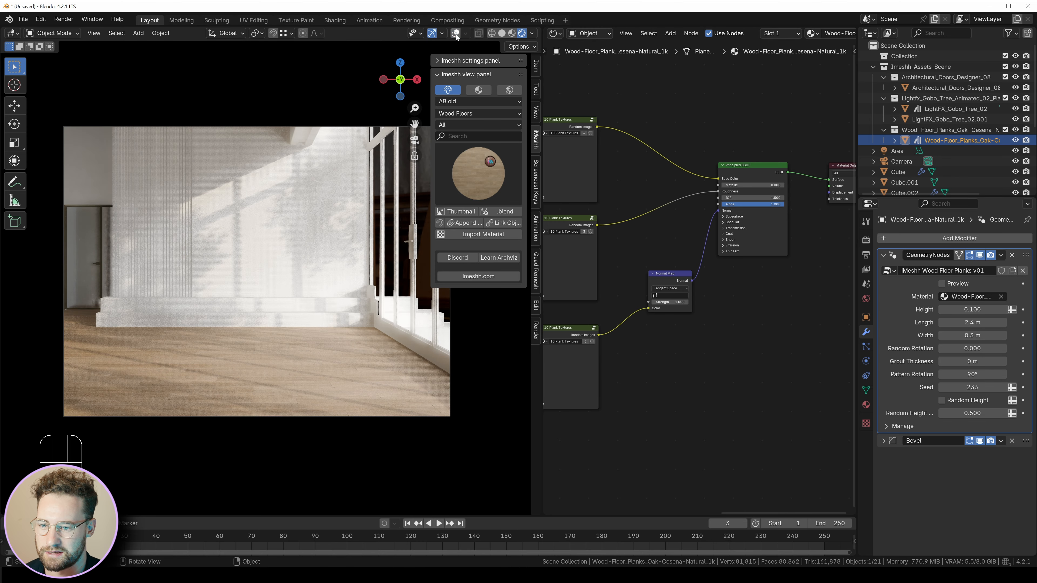
scroll(287, 239, up, 10)
scroll(288, 243, down, 4)
scroll(291, 250, down, 3)
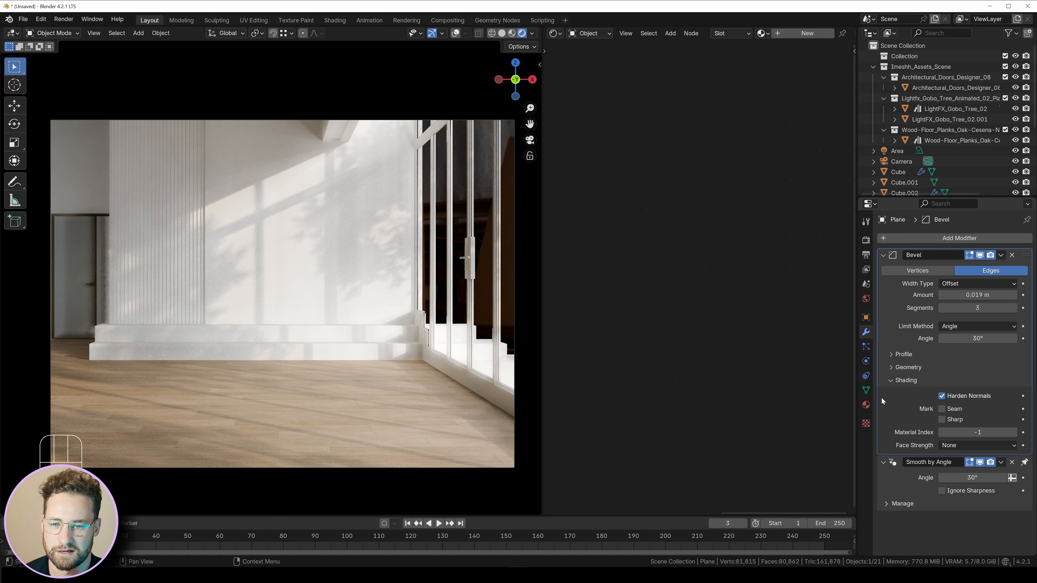
Step: Give the room's wall mesh a new material named Wall and frame its nodes in the Shader Editor
click(866, 404)
click(951, 282)
double_click(908, 241)
text(Wall)
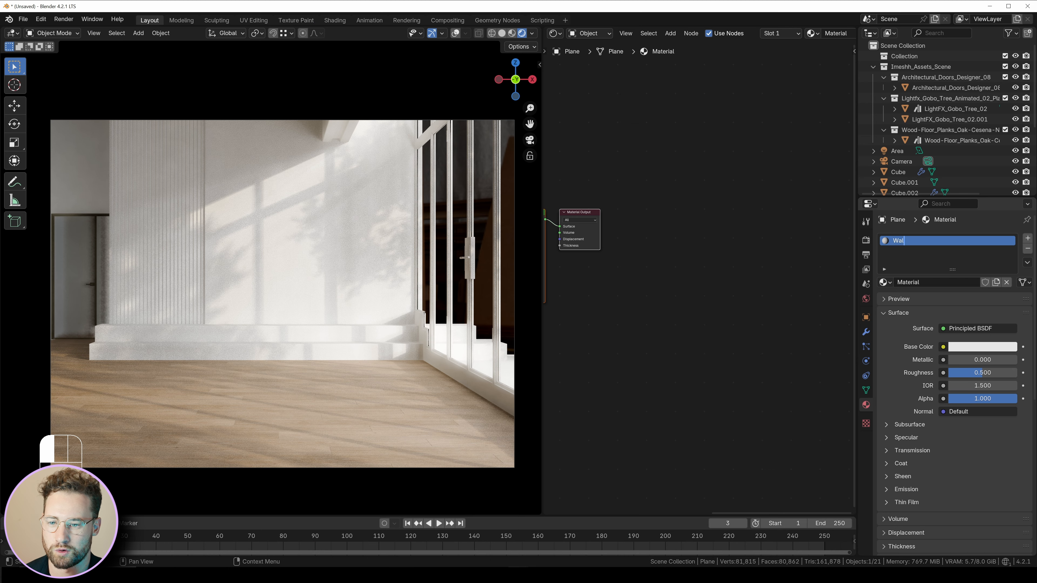
key(Return)
key(Home)
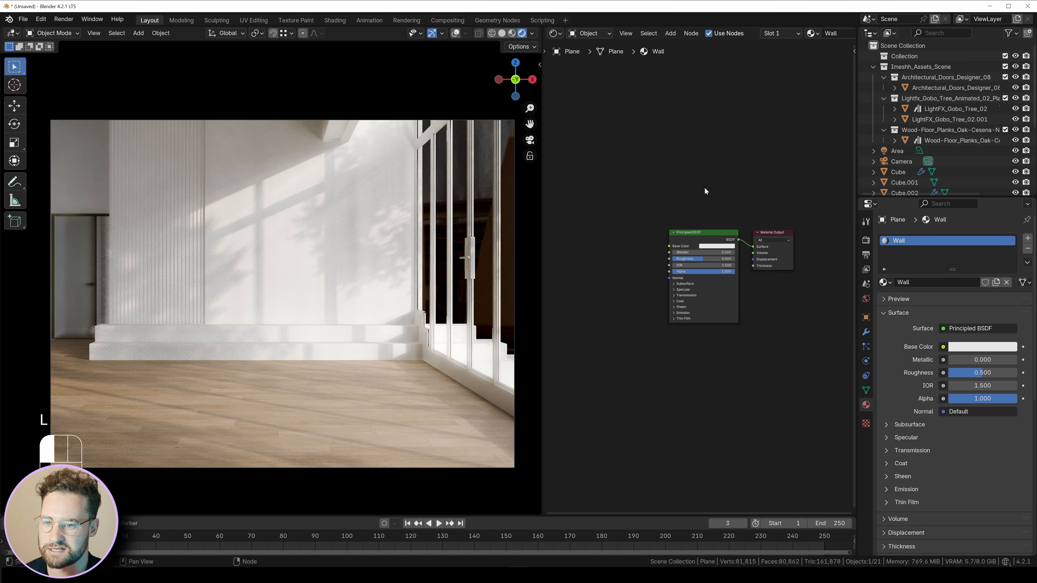
Step: Open the Preferences and search the installed add-ons for "node"
click(48, 19)
click(94, 140)
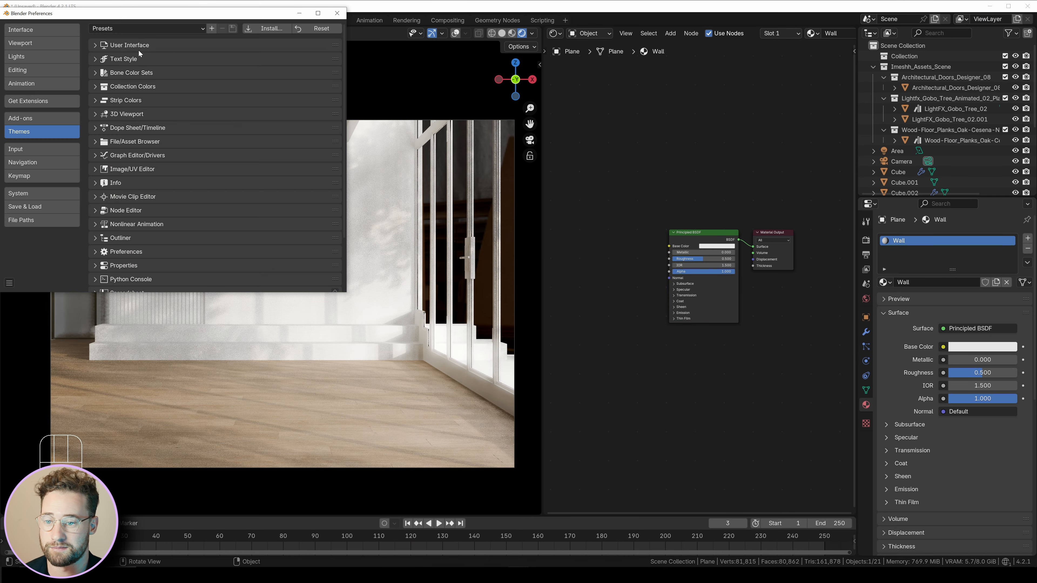
click(33, 118)
click(133, 29)
text(node)
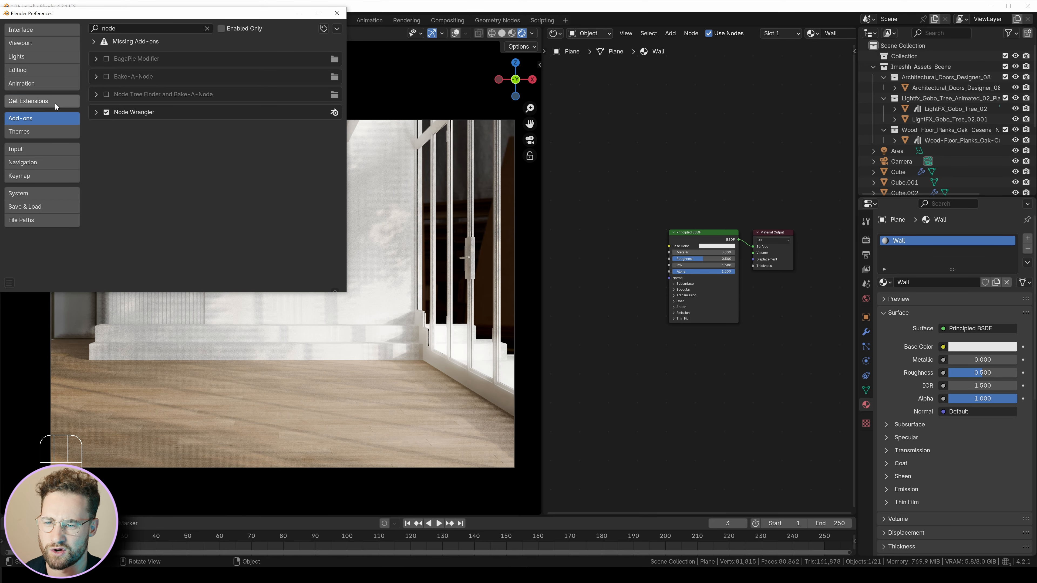
Step: Show the downloadable extensions and replace the search term to look for another extension
click(56, 105)
key(BackSpace)
key(BackSpace)
key(BackSpace)
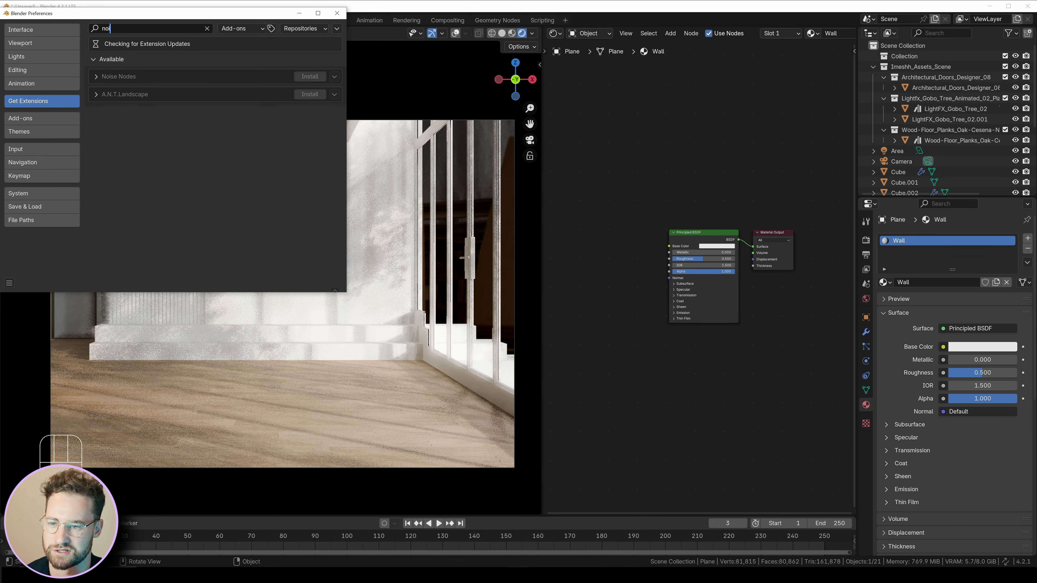
Step: Search the extensions and installed add-ons for Node Wrangler
text(de wr)
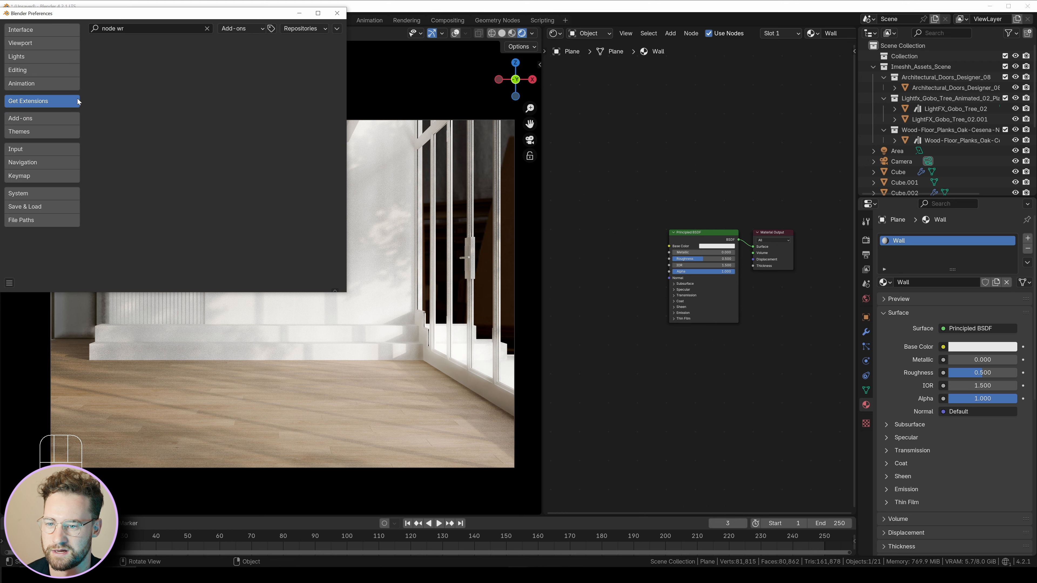
click(44, 119)
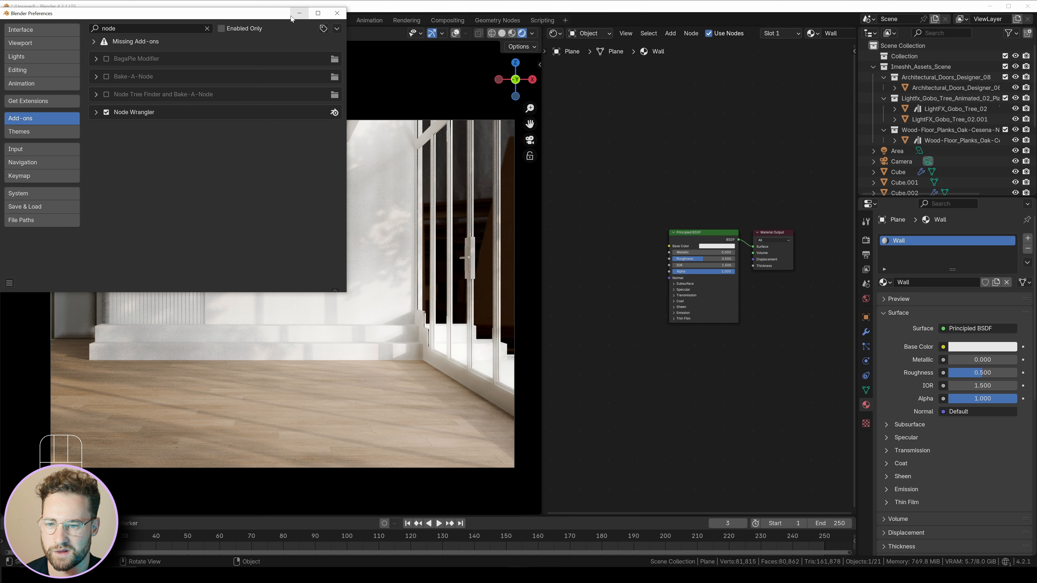
Step: Load the concrete texture maps onto the wall's Principled BSDF with Node Wrangler and put the preferences window away
click(686, 233)
key(ctrl+shift+t)
drag(431, 298, 399, 169)
click(742, 420)
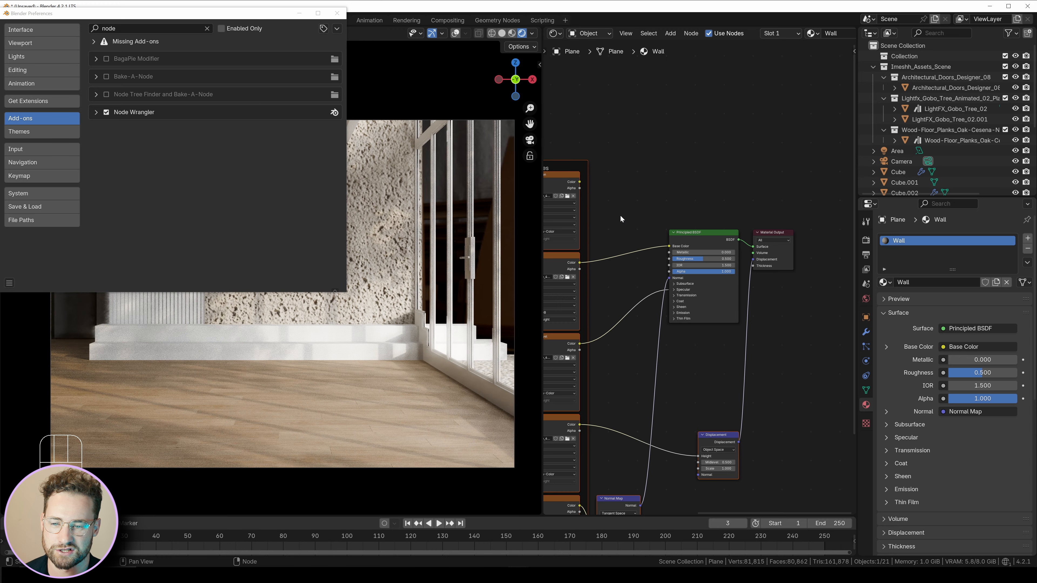
click(301, 14)
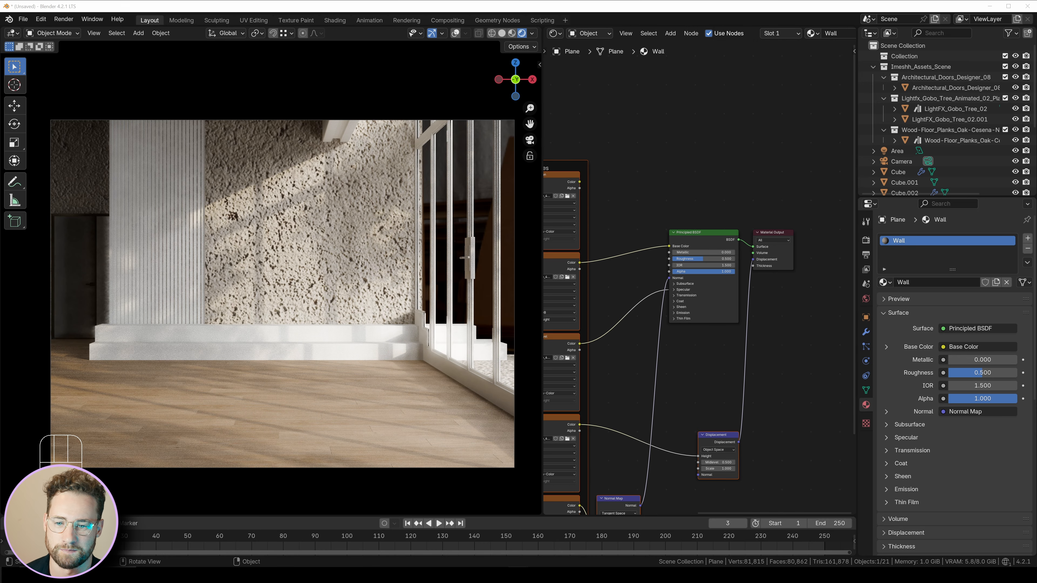
Step: Increase the Mapping node's scale on all three axes to make the wall's concrete texture finer
key(KP_Decimal)
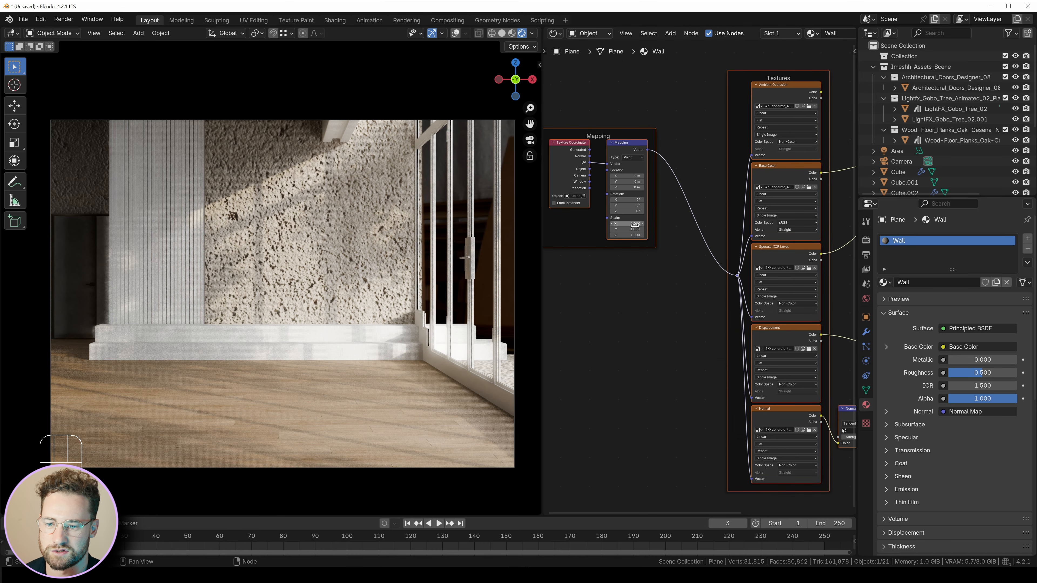
drag(635, 224, 645, 236)
middle_drag(675, 246, 545, 331)
Step: Delete the Ambient Occlusion texture and the Displacement node from the wall material
middle_drag(756, 194, 731, 199)
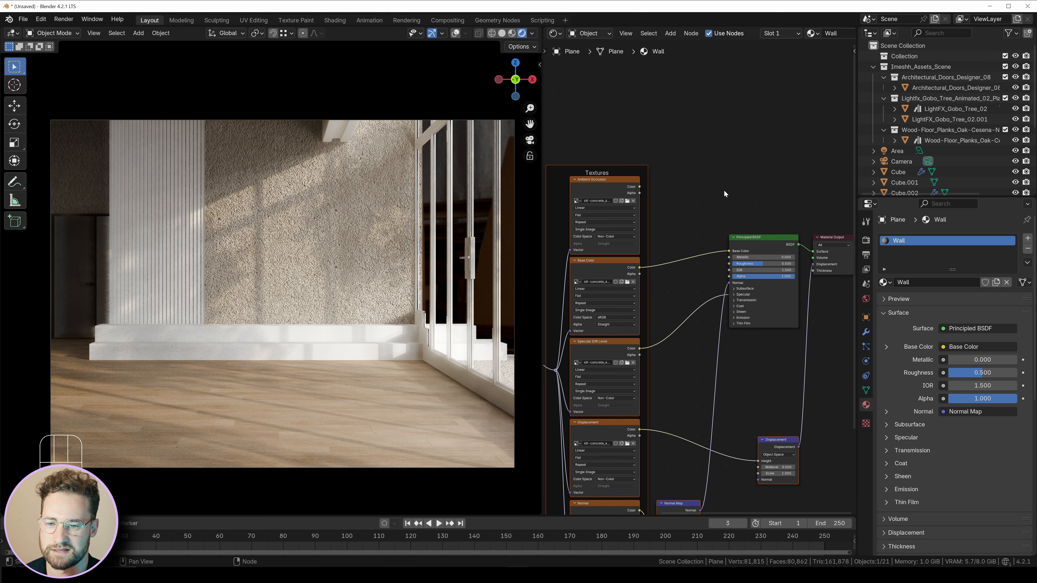
key(ctrl+z)
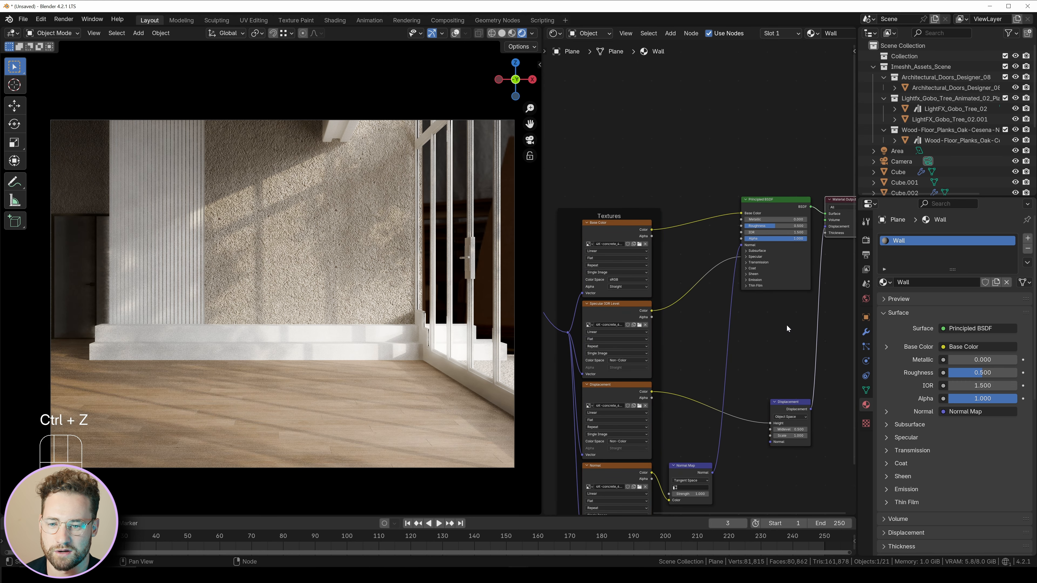
key(x)
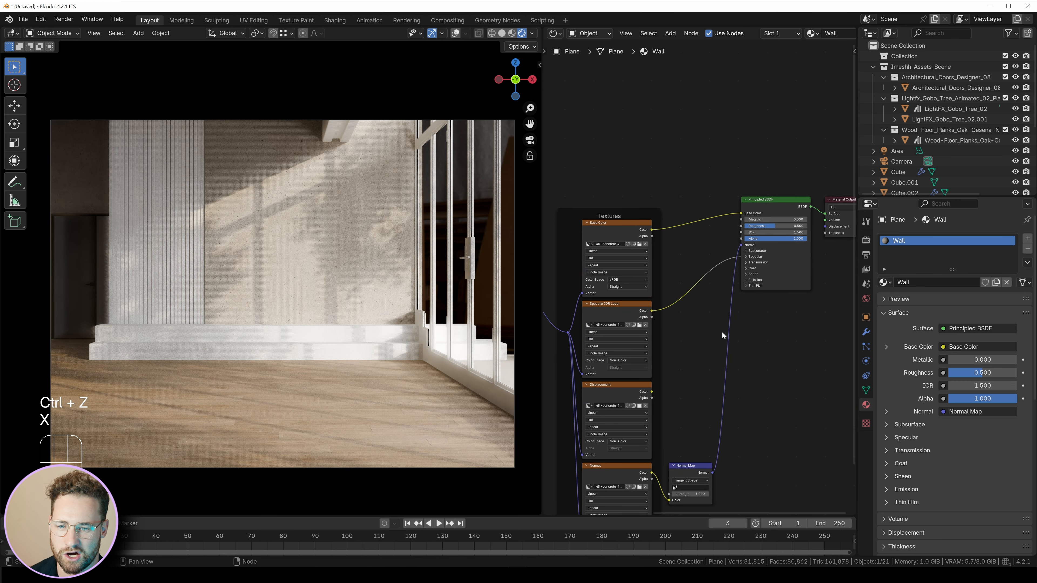
Step: Insert a Hue/Saturation/Value node between the base colour texture and the Principled BSDF, with saturation 0 and value 2
key(shift+a)
text(hue)
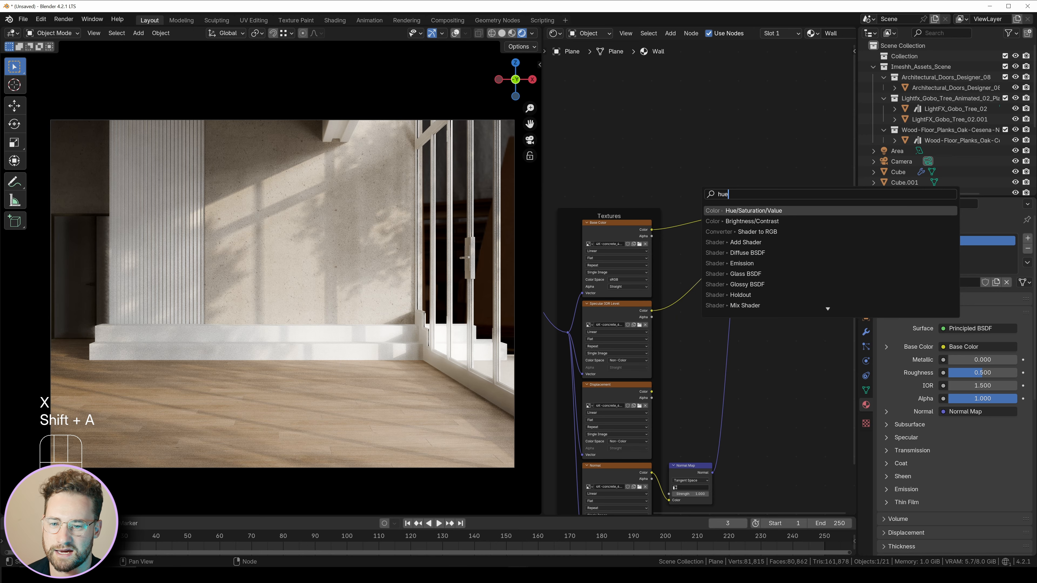
key(Return)
click(705, 210)
drag(702, 215, 670, 215)
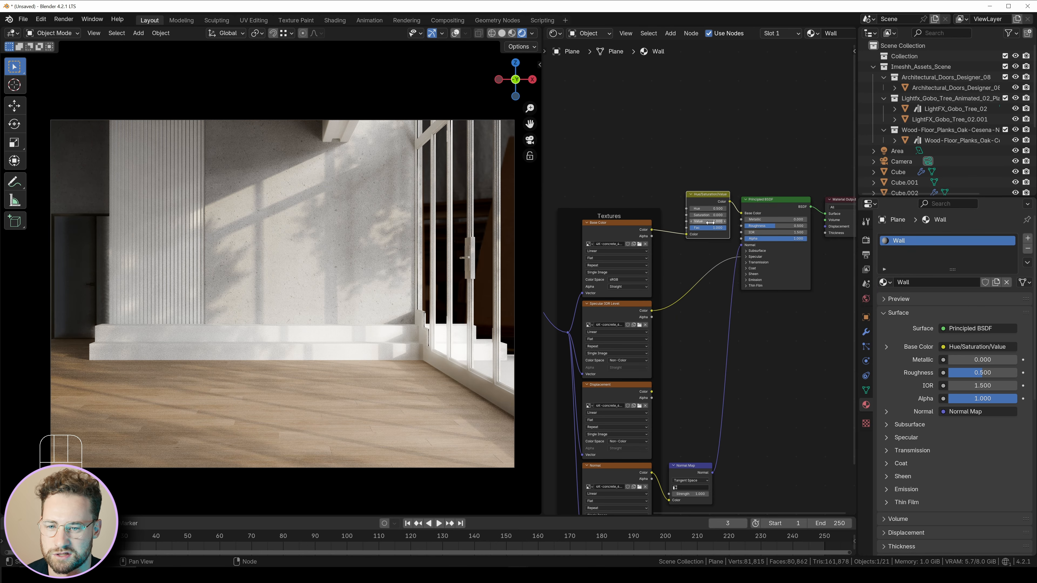
text(2)
key(Return)
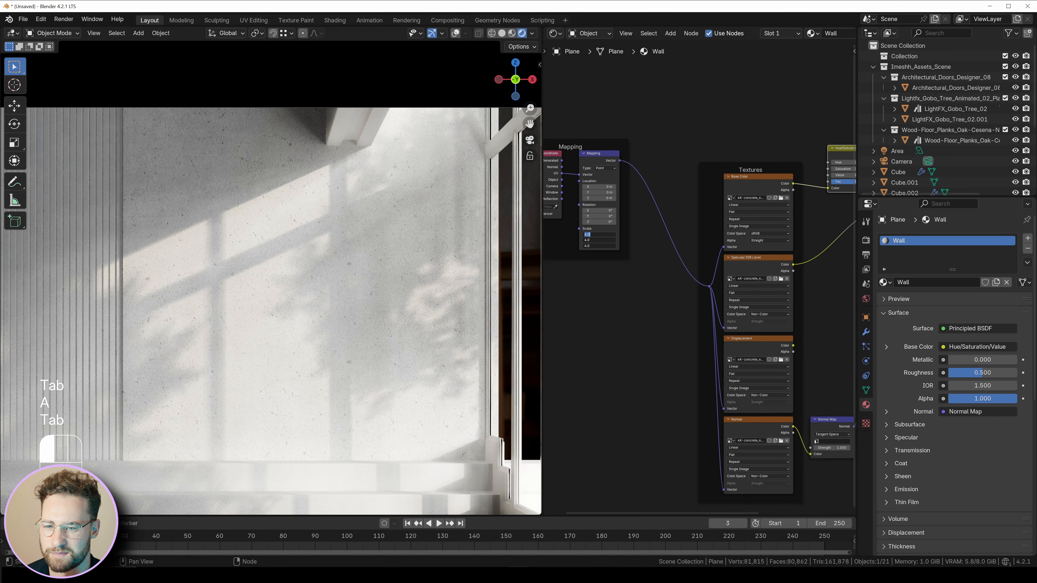
Step: Set the wall texture's Mapping scale to 7 on all three axes after trying 6
text(6)
key(Return)
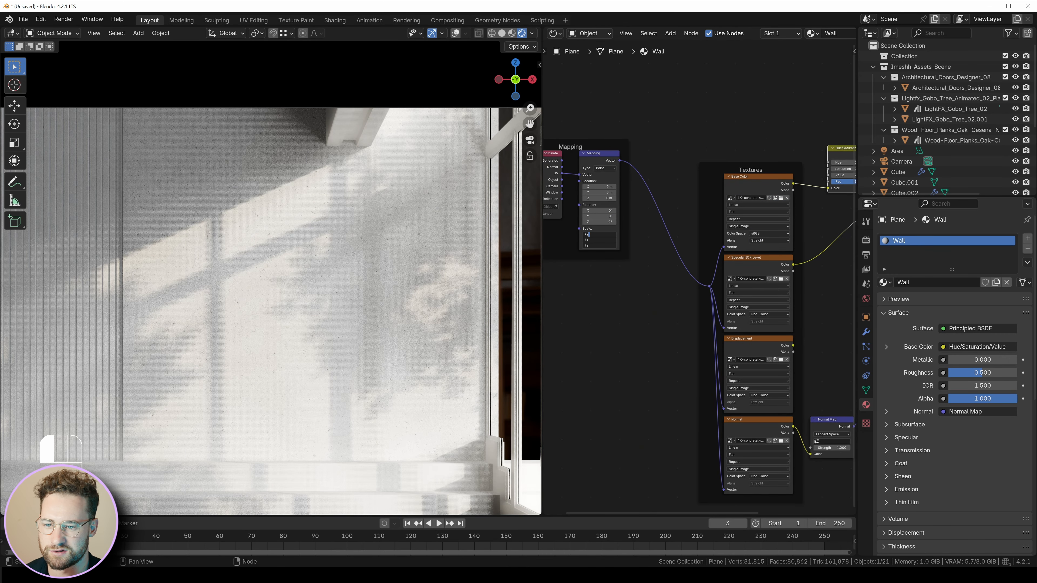
key(Return)
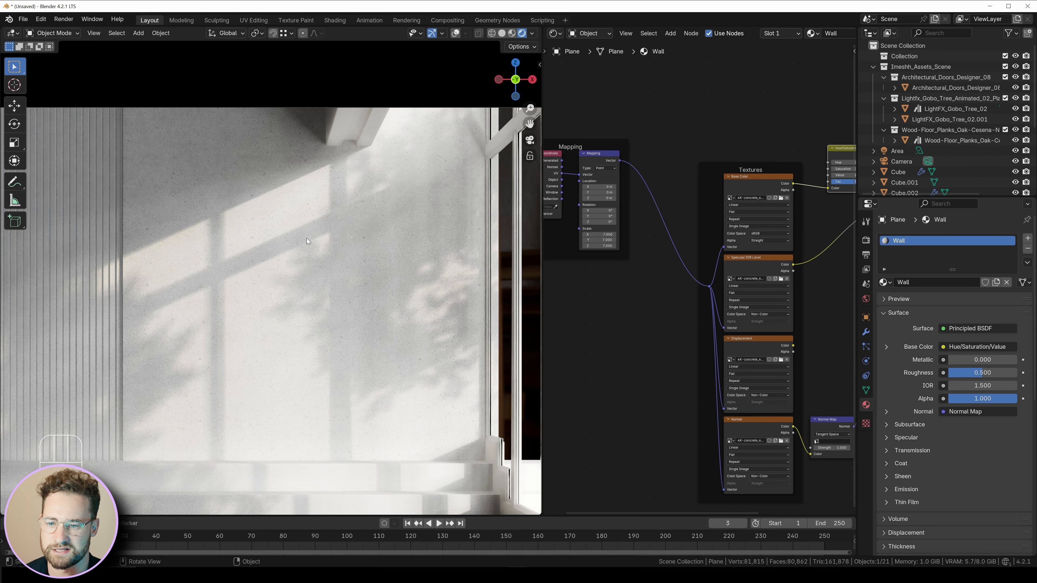
Step: Try deleting the Value node connected to the thickness output in the door's embossed glass material
scroll(108, 281, down, 5)
click(88, 285)
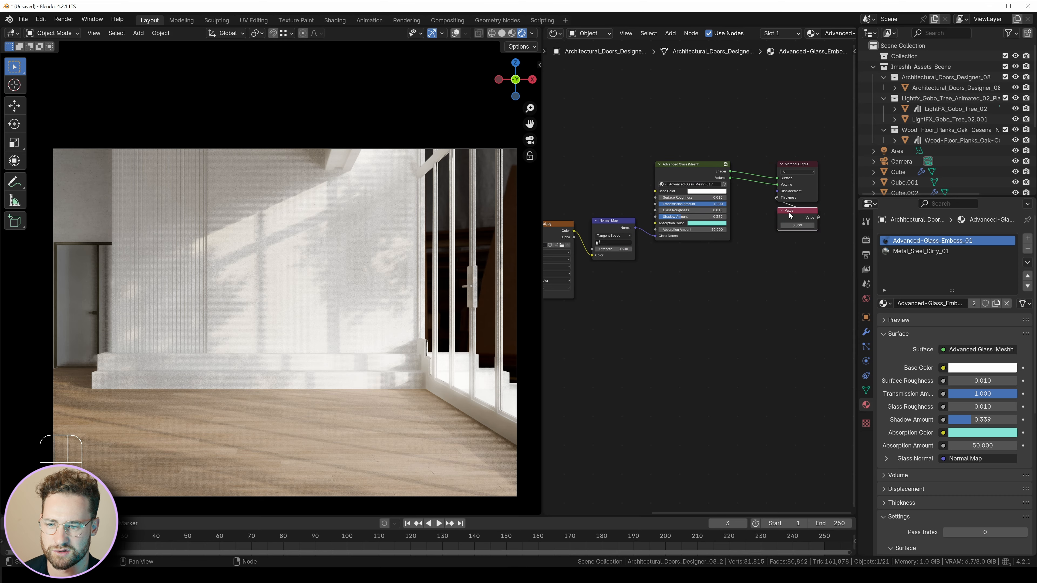
key(x)
key(ctrl+z)
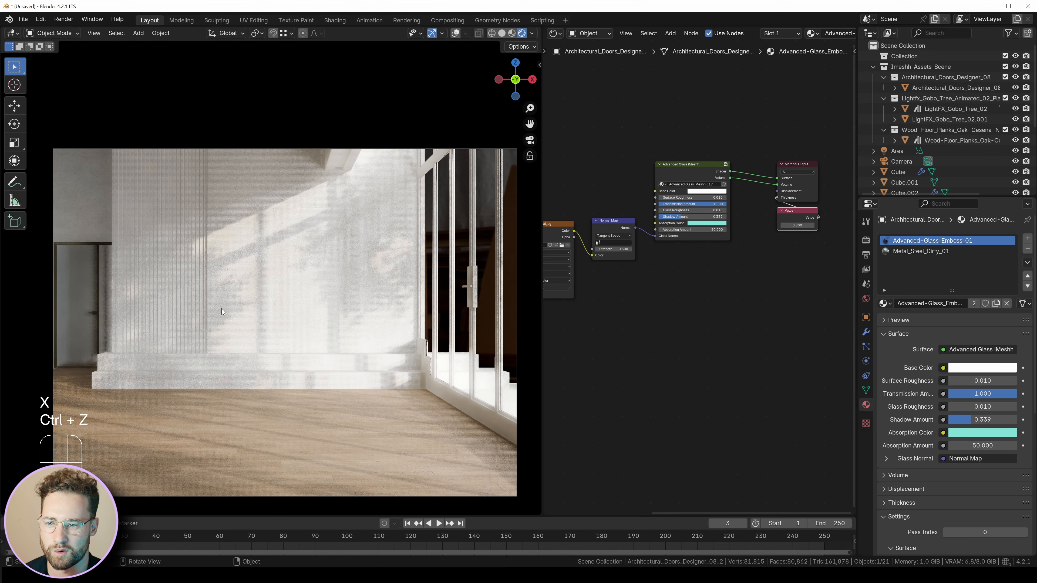
drag(783, 216, 750, 215)
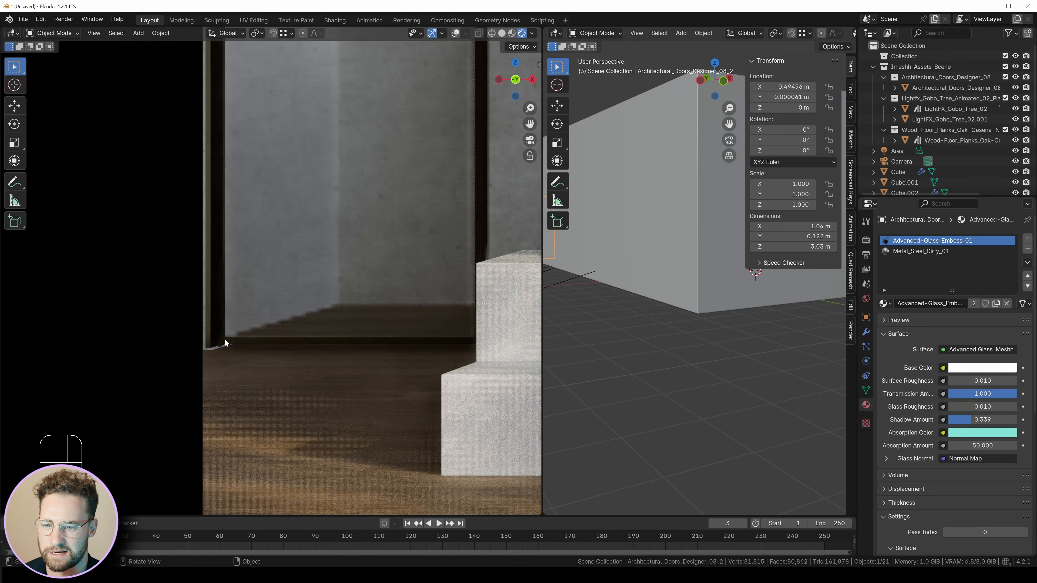
Step: Adjust the door's height along the Z axis where its frame meets the floor
key(g)
key(z)
click(239, 367)
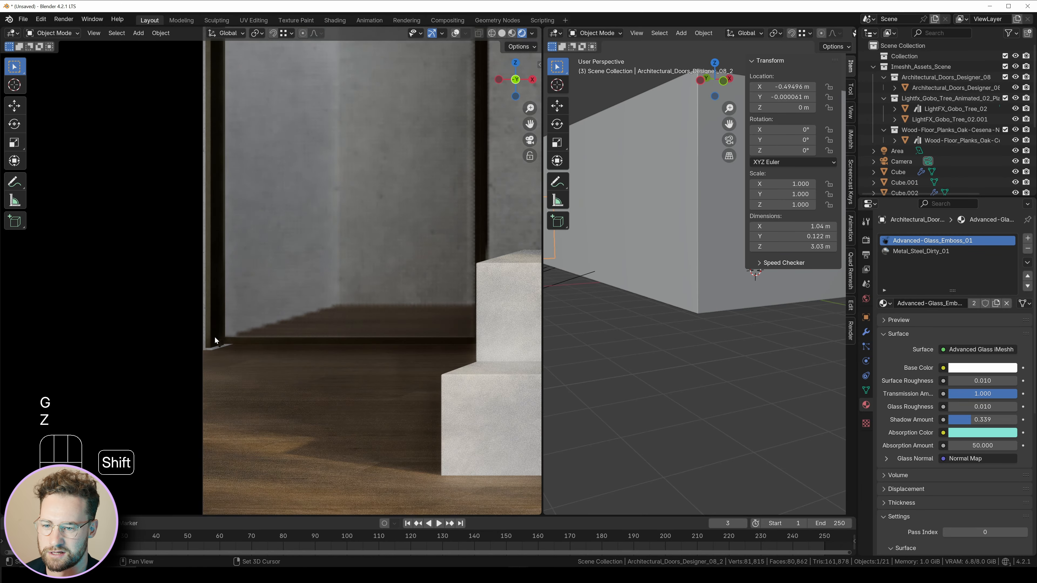
click(239, 370)
key(g)
key(z)
click(238, 375)
Step: Select the wall vertices above the door opening and lower them slightly along Z to meet the door frame
shift+middle_drag(238, 376, 296, 195)
click(297, 195)
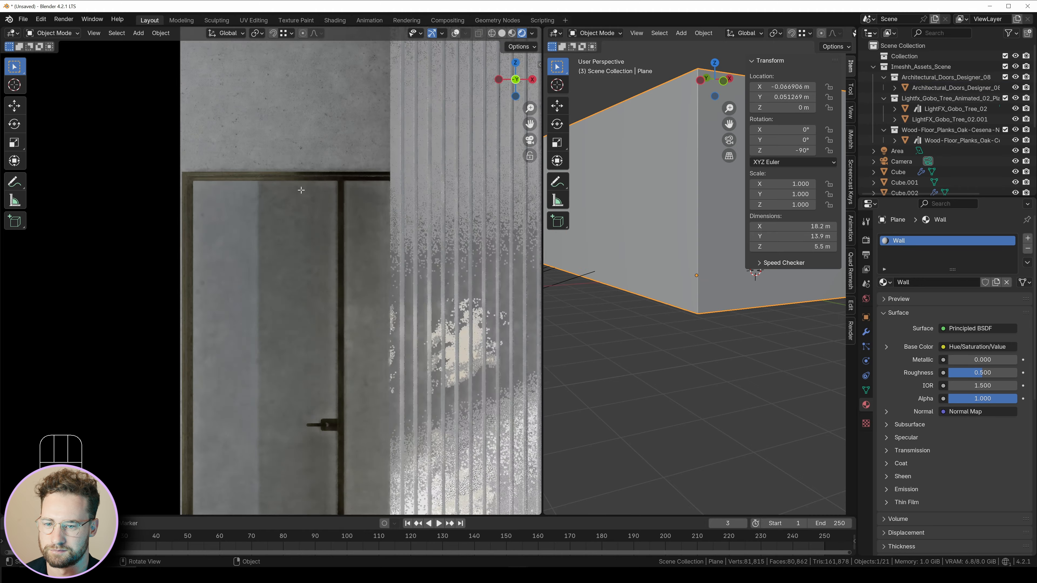
key(Tab)
key(3)
mouse_move(768, 241)
middle_down()
mouse_move(827, 258)
mouse_move(775, 269)
middle_up()
key(z)
key(1)
drag(636, 167, 697, 275)
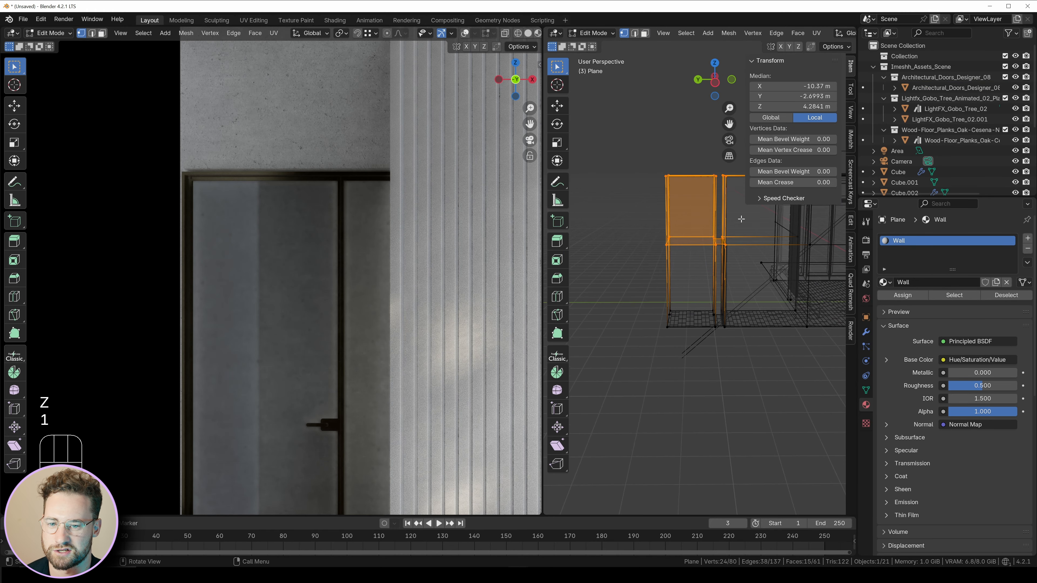
shift+drag(722, 164, 721, 163)
key(g)
key(z)
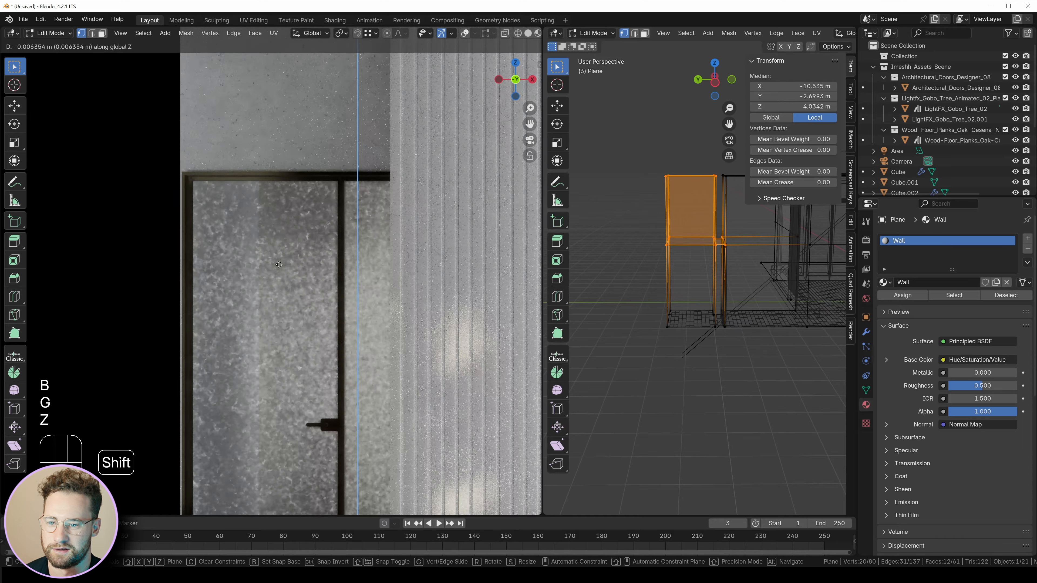
click(279, 279)
key(Tab)
Step: Select the door with its parts and shift it about 0.16 m along Y within the wall opening
scroll(756, 326, up, 4)
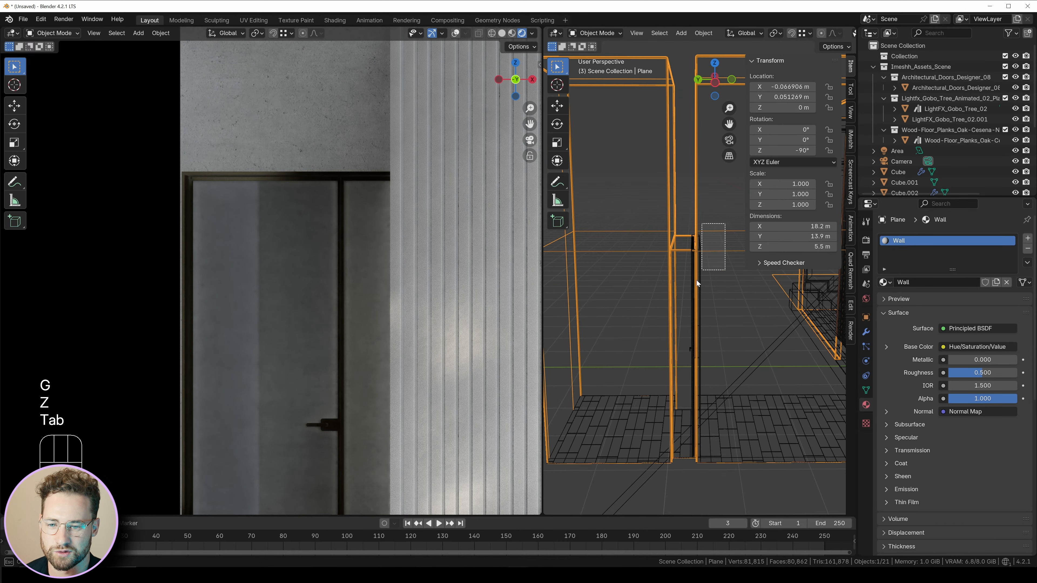
key(b)
drag(709, 229, 680, 461)
key(g)
key(y)
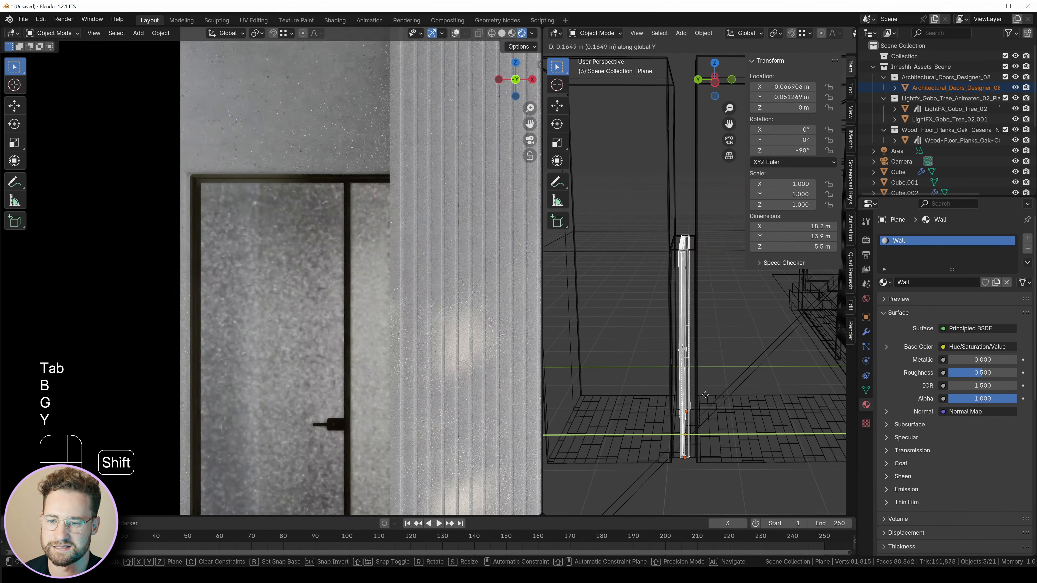
click(313, 284)
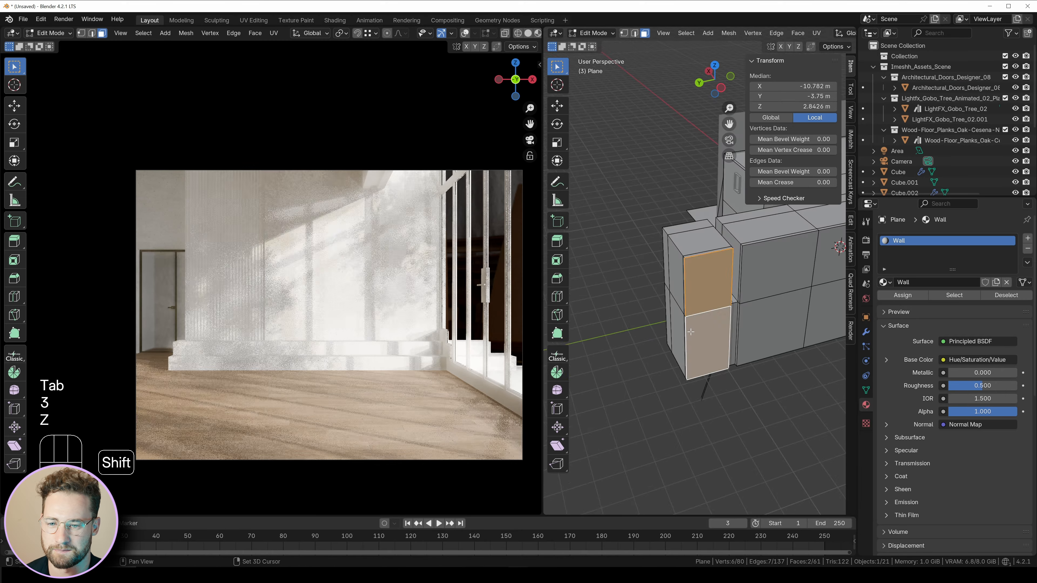
Step: Move the two end faces of the wall block behind the door about 2.6 m outward along X
shift+middle_drag(690, 331, 719, 352)
key(g)
key(y)
key(x)
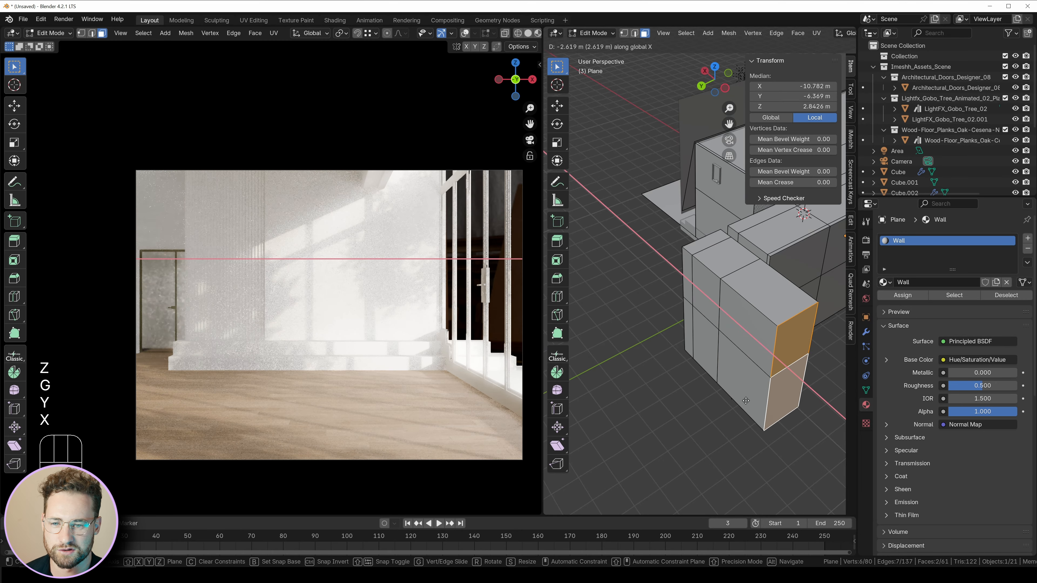
click(743, 392)
Step: Select the six outer side faces of the wall block behind the door and move them about 3.9 m along Y
key(c)
drag(727, 311, 696, 301)
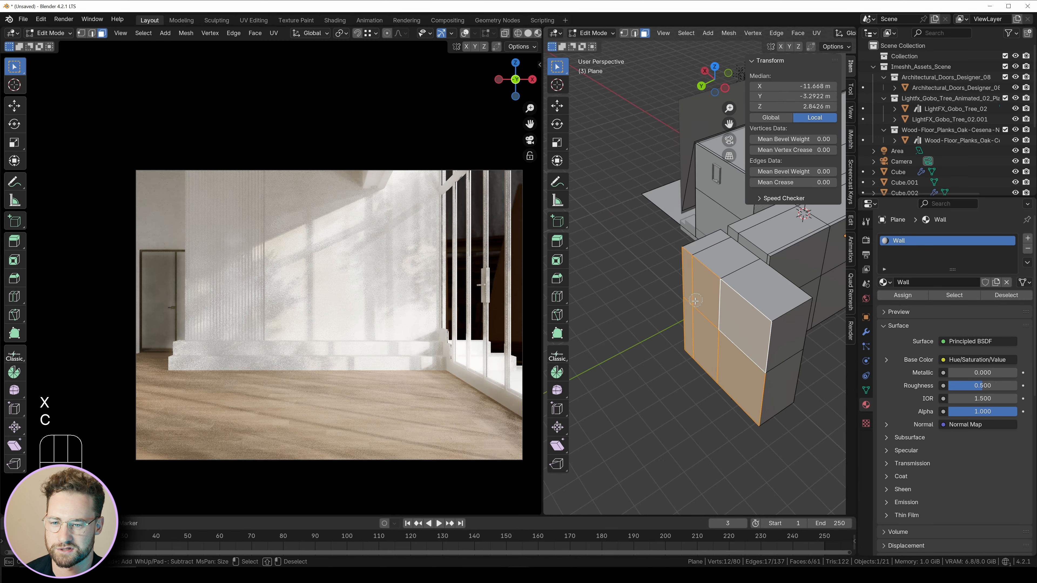
right_click(696, 302)
key(g)
key(x)
key(y)
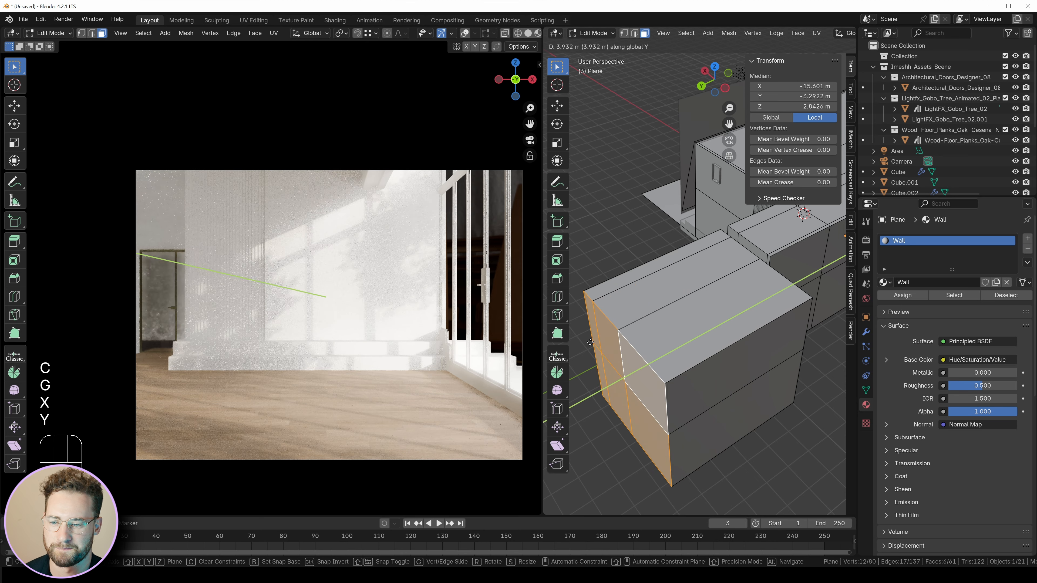
click(586, 343)
Step: Put the wood floor mesh into edge editing and disable its Bevel modifier in the viewport
middle_drag(585, 344, 698, 276)
key(Tab)
click(714, 234)
key(Tab)
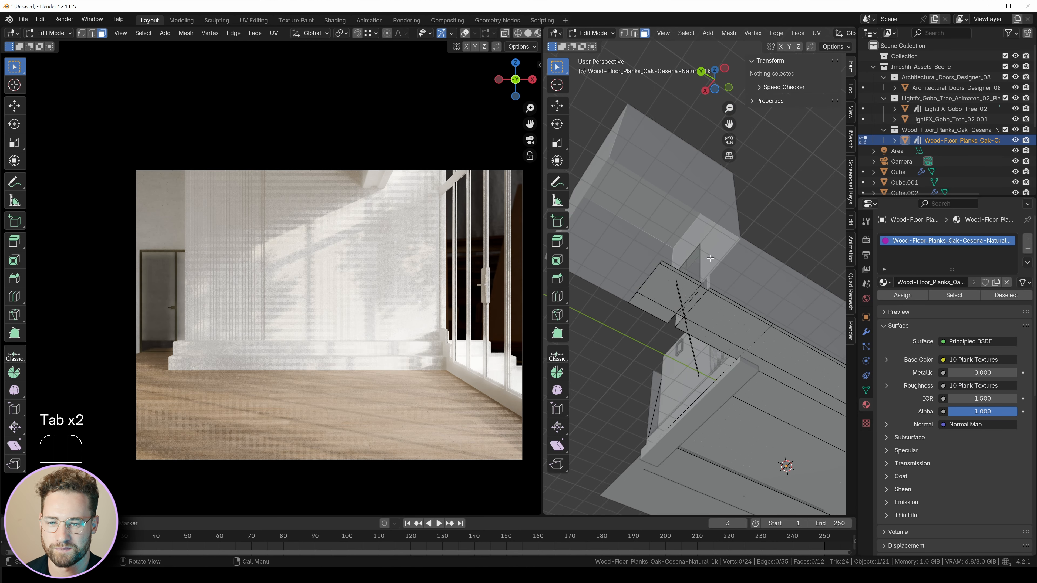
key(2)
click(682, 272)
click(866, 332)
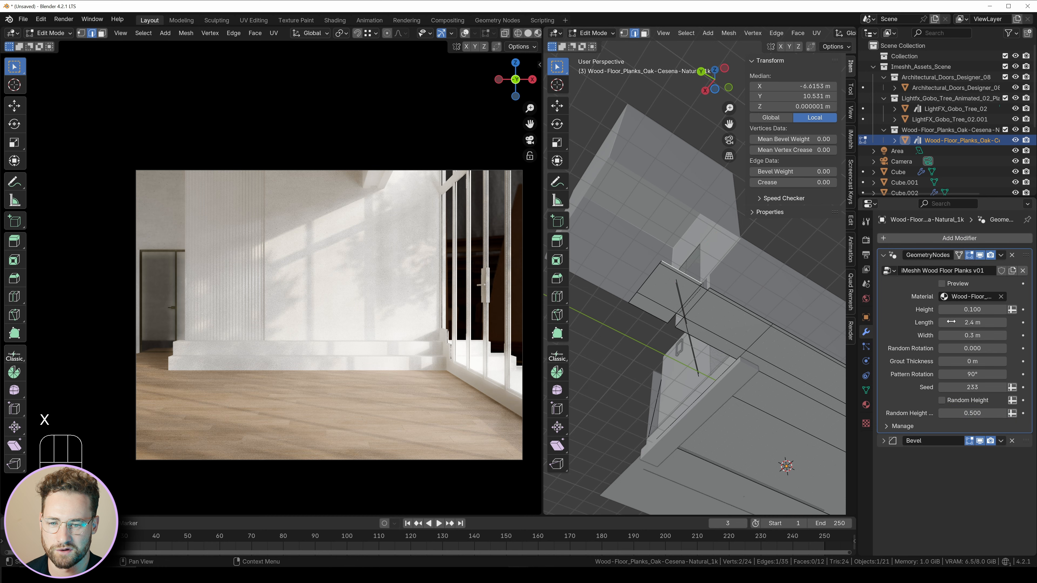
click(980, 443)
Step: Extend the floor edge beneath the enlarged room about 3.1 m along X
key(g)
key(x)
key(g)
key(x)
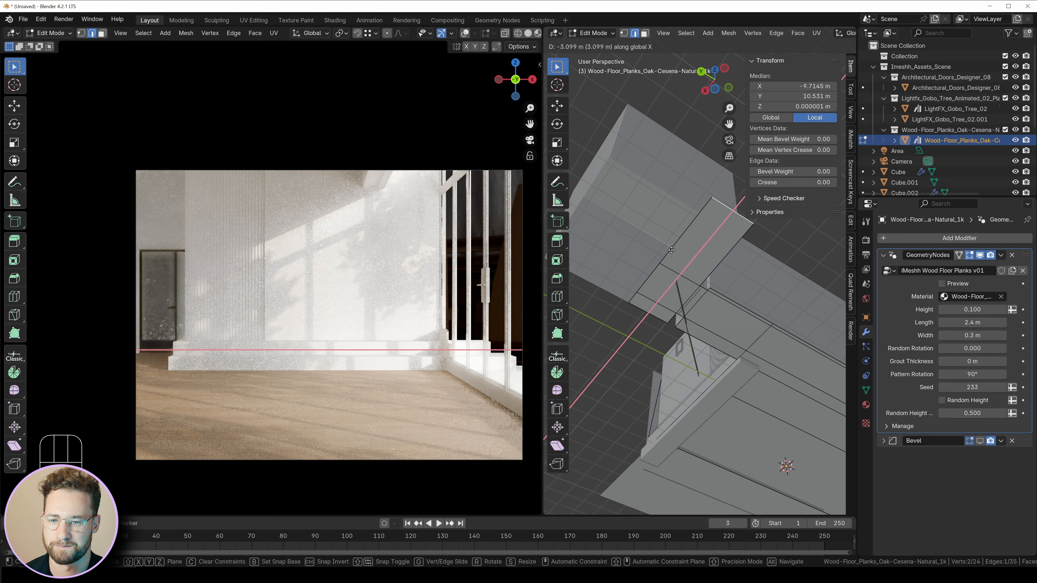
click(776, 200)
Step: Select the three side edges of the extended floor and move them about 4.2 m along Y, then finish editing
click(683, 237)
shift+click(648, 279)
shift+click(633, 298)
scroll(596, 268, down, 1)
key(g)
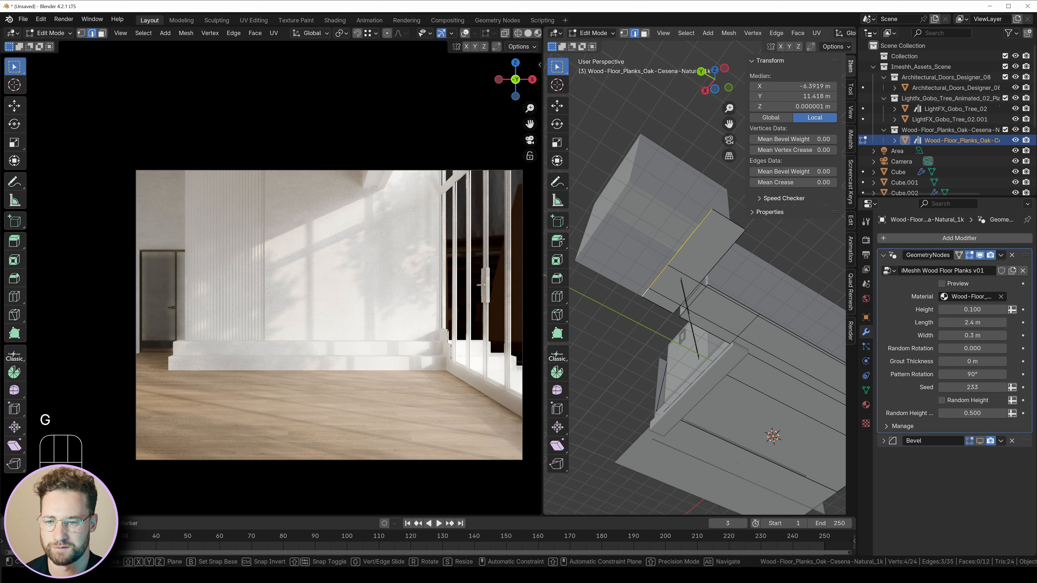
key(y)
click(715, 310)
middle_drag(715, 311, 738, 333)
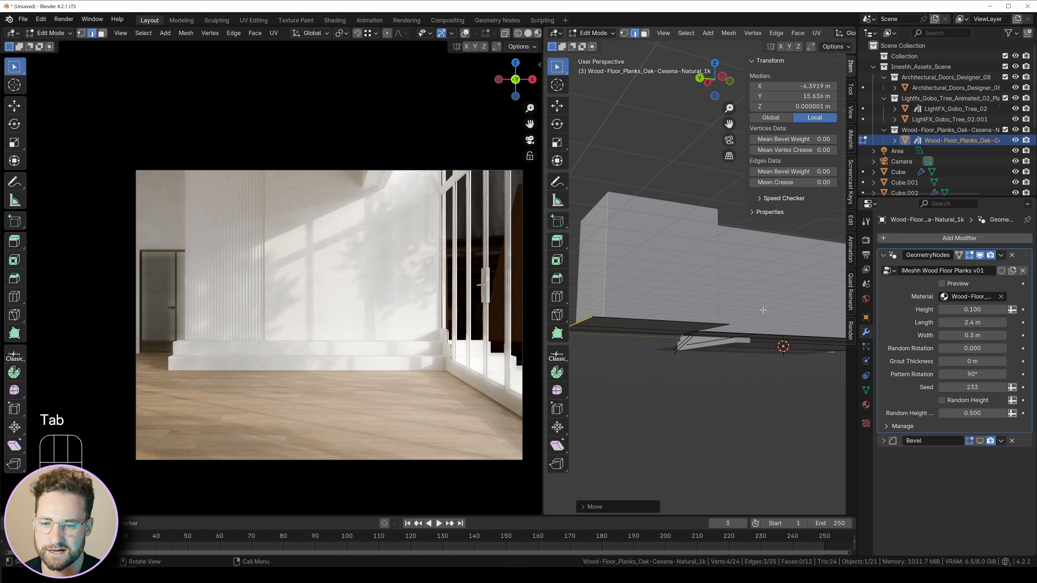
key(a)
key(a)
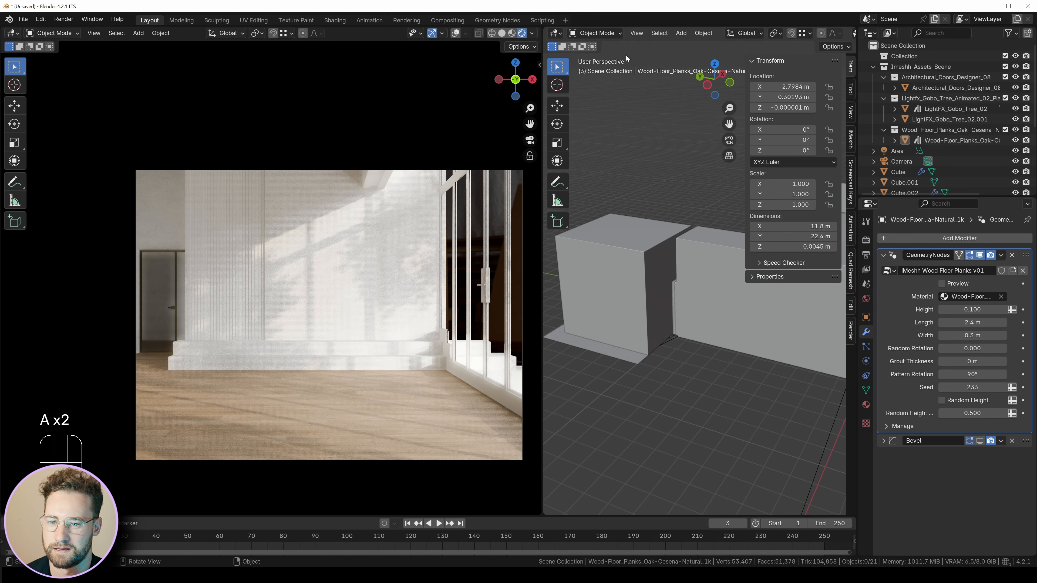
Step: Switch the second viewport to the Shader Editor showing the World nodes, and display the floor's material properties
click(595, 33)
click(555, 34)
click(559, 35)
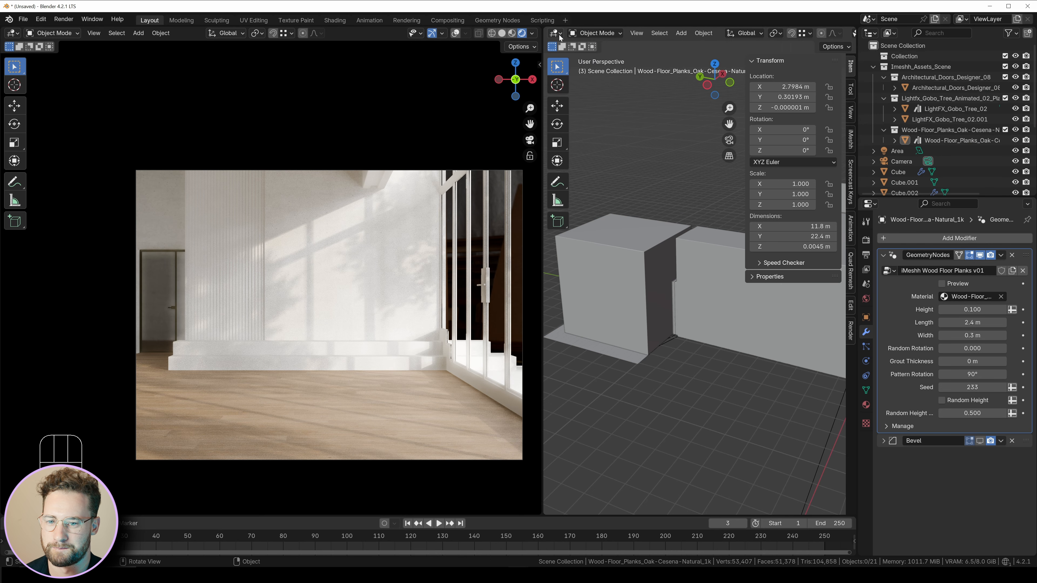
click(559, 34)
click(600, 117)
click(590, 71)
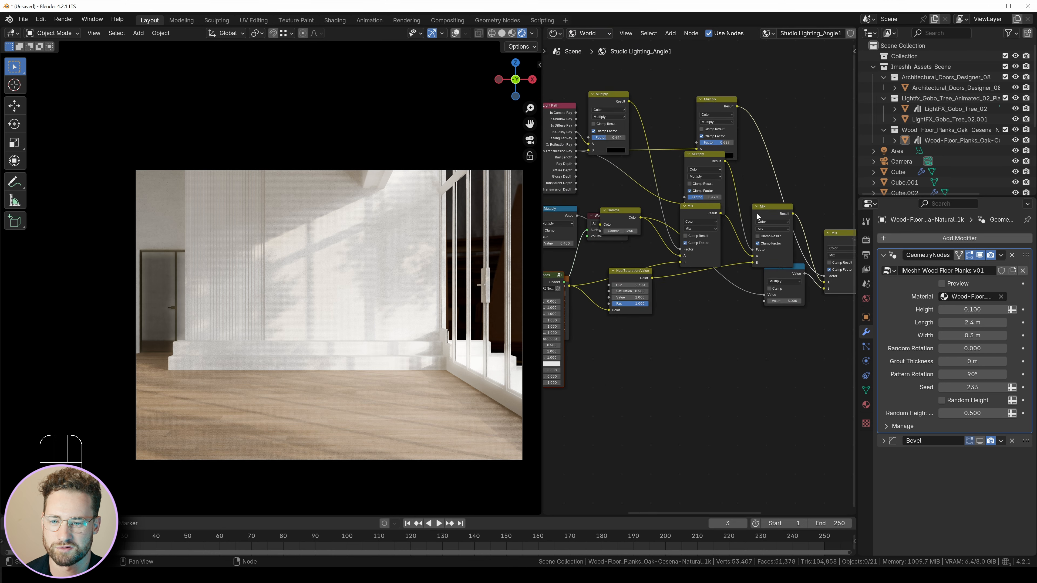
click(867, 405)
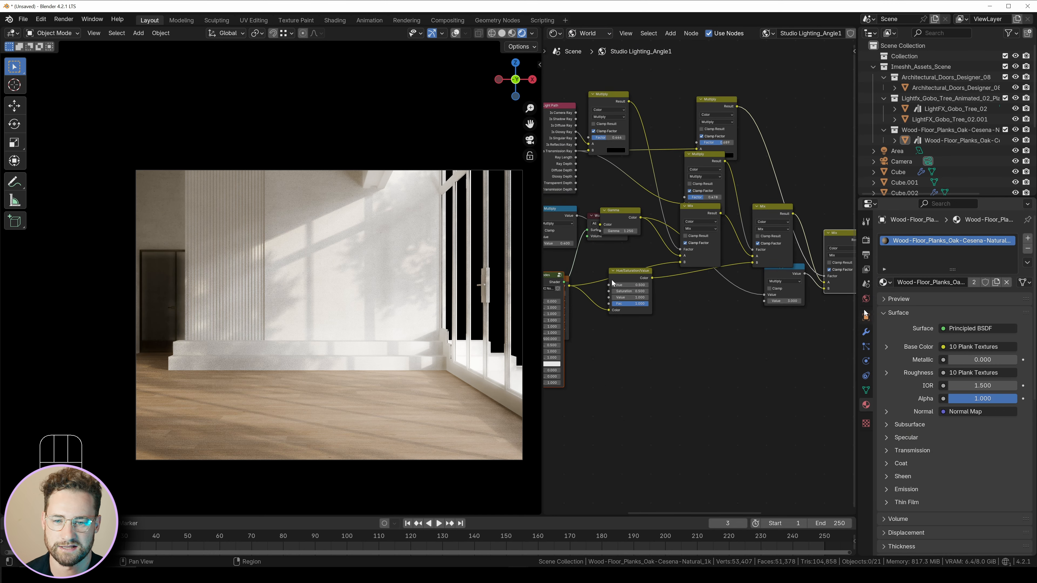
Step: Unlink the Studio Lighting_Angle1 world from the scene and create a new world in its place
click(866, 298)
click(1018, 241)
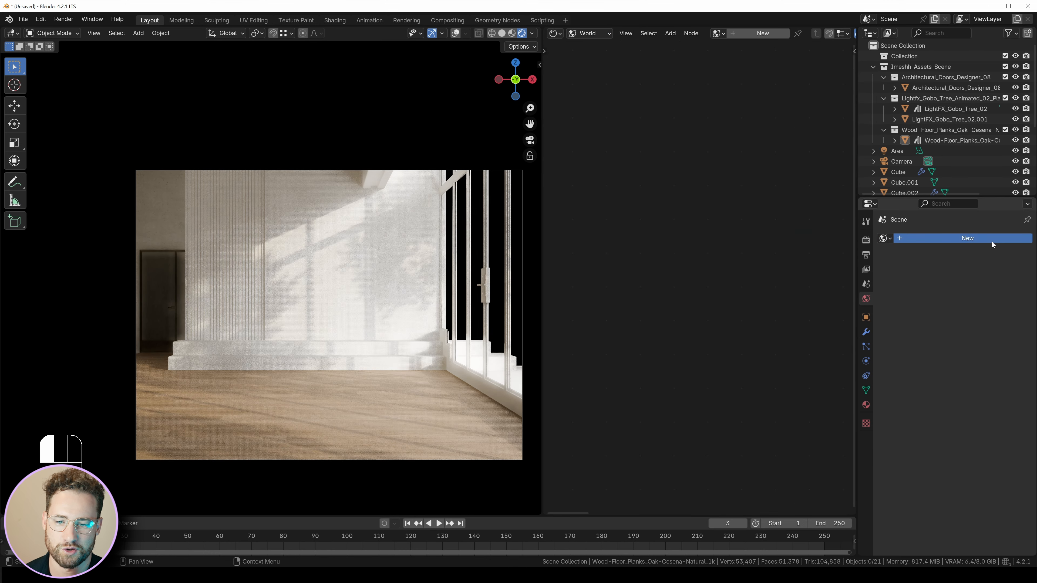
click(991, 242)
Step: Add an Environment Texture node to the world and load sunset_forest_4k.hdr from the Exterior HDR folder
key(shift+a)
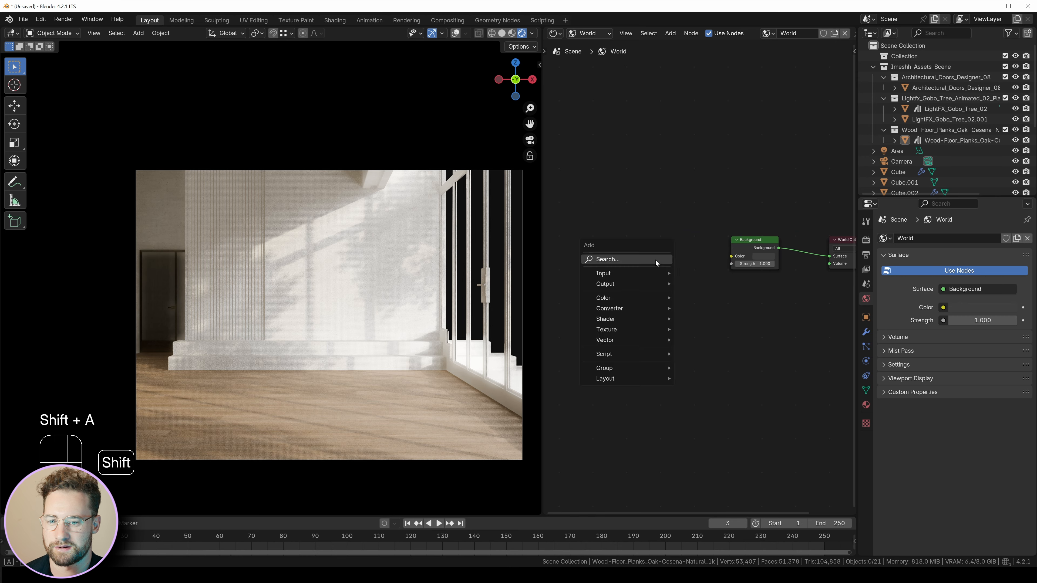
text(envi)
key(Return)
click(655, 266)
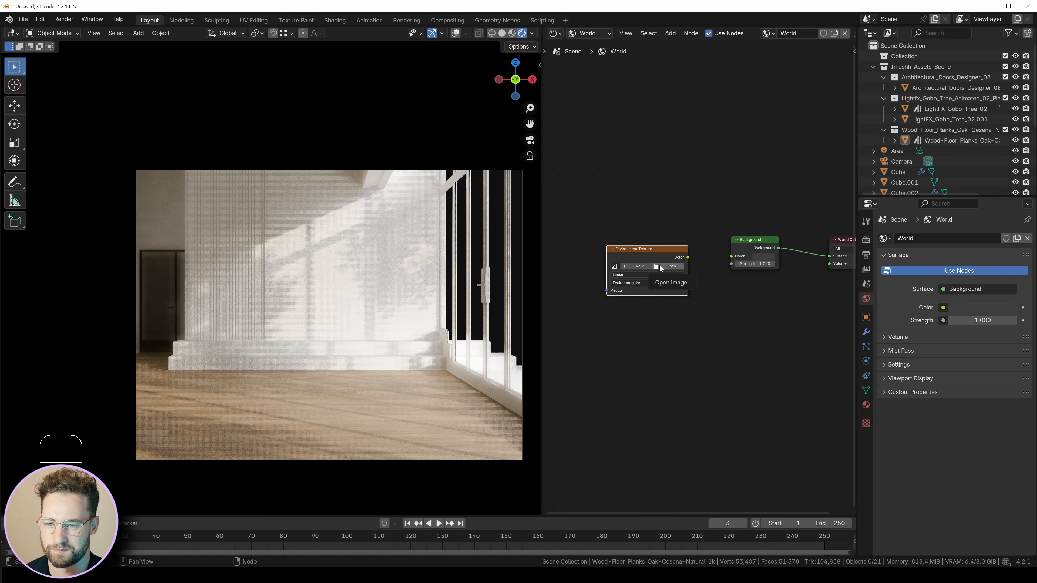
click(660, 265)
click(398, 173)
scroll(412, 283, down, 10)
click(412, 283)
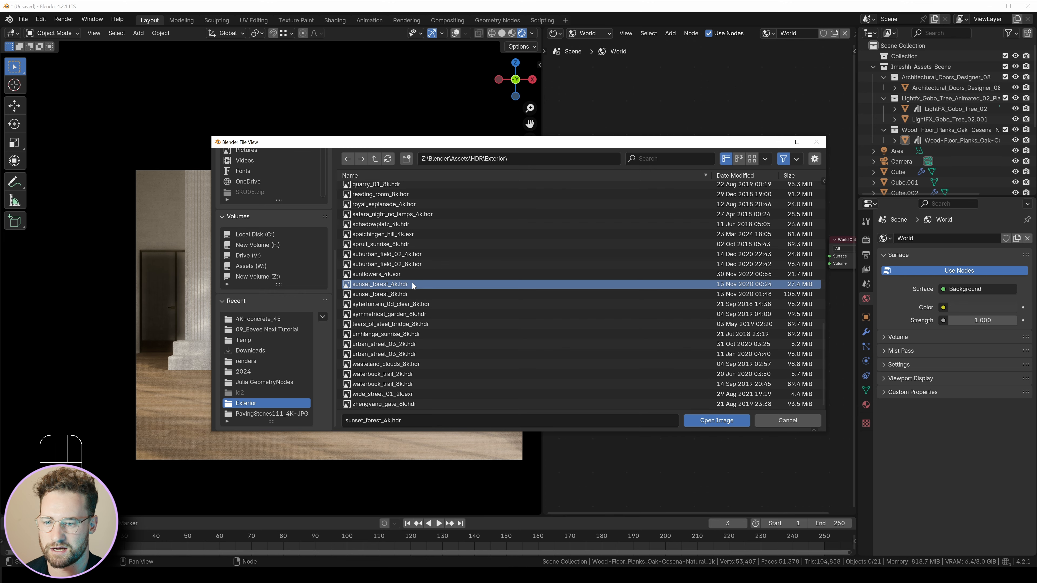
double_click(418, 285)
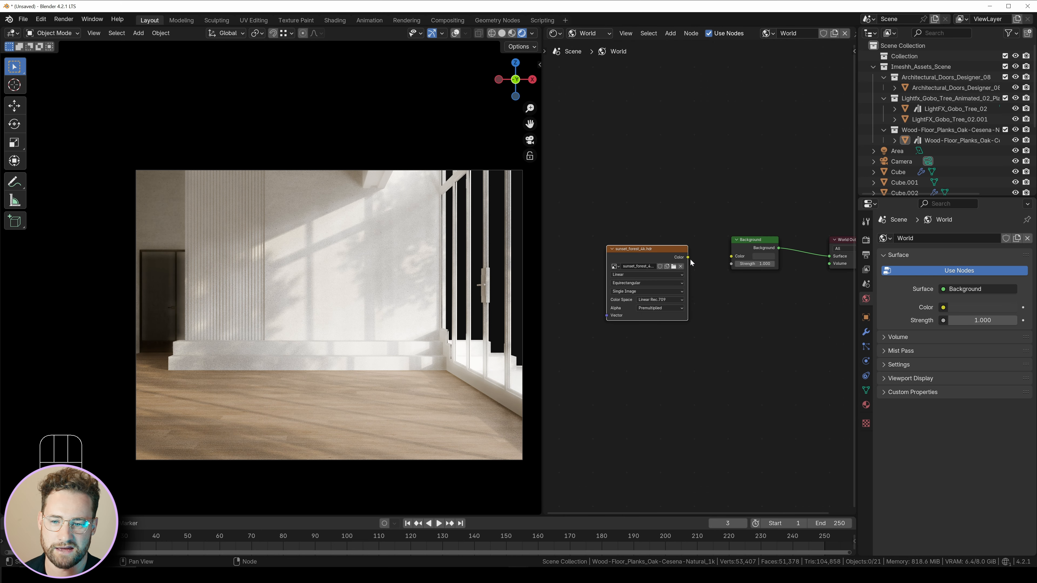
Step: Connect the HDR to the Background color and add mapping nodes to it with a Z rotation of 68°
drag(688, 258, 743, 255)
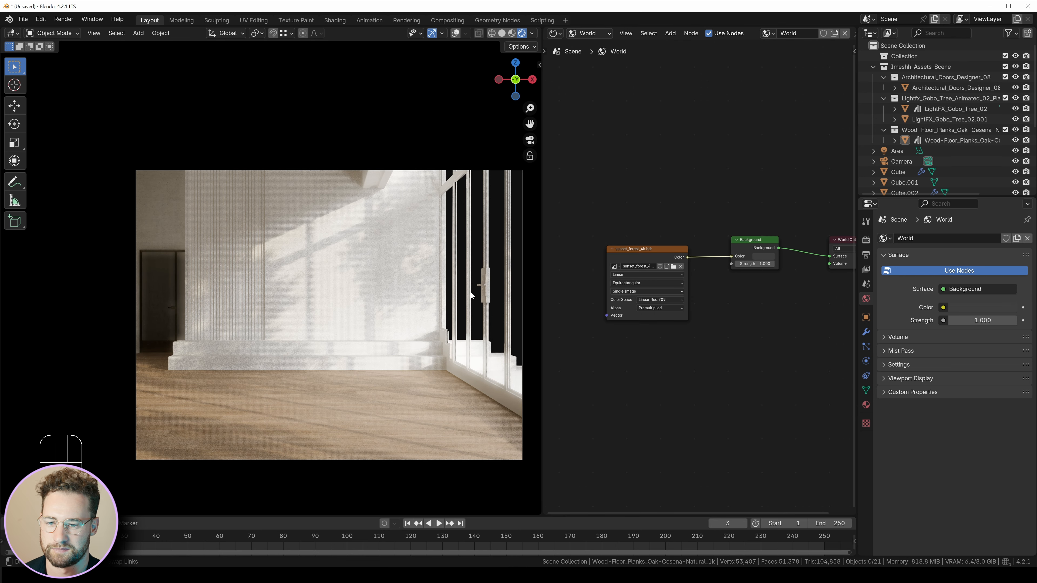
key(ctrl+t)
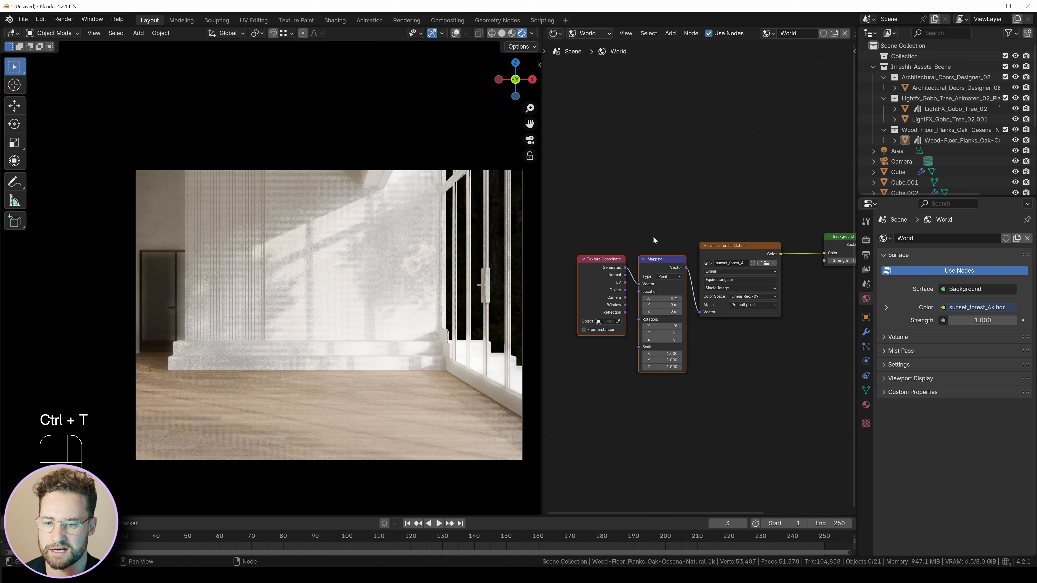
middle_drag(653, 236, 609, 230)
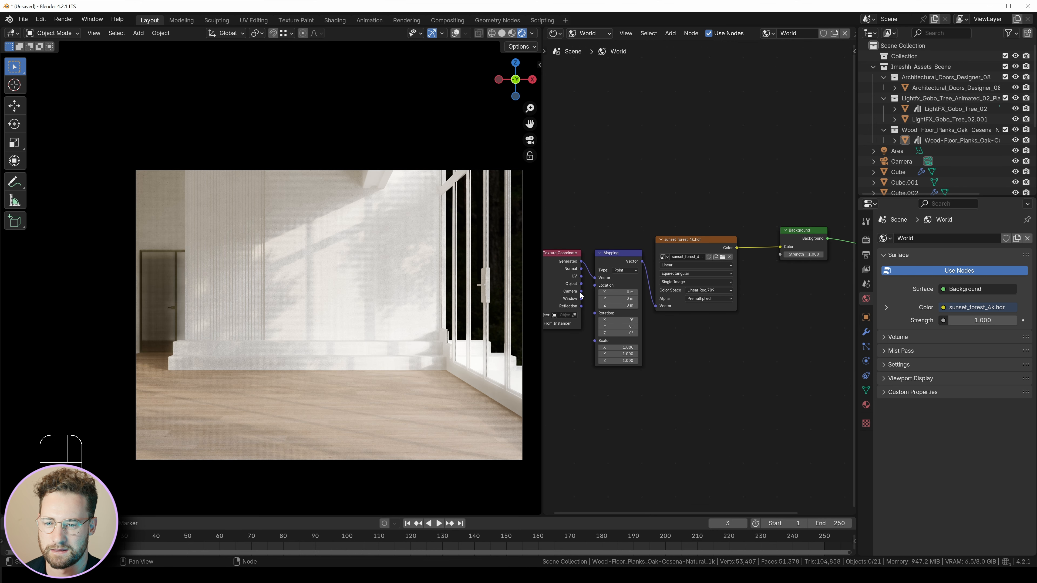
text(68)
key(Return)
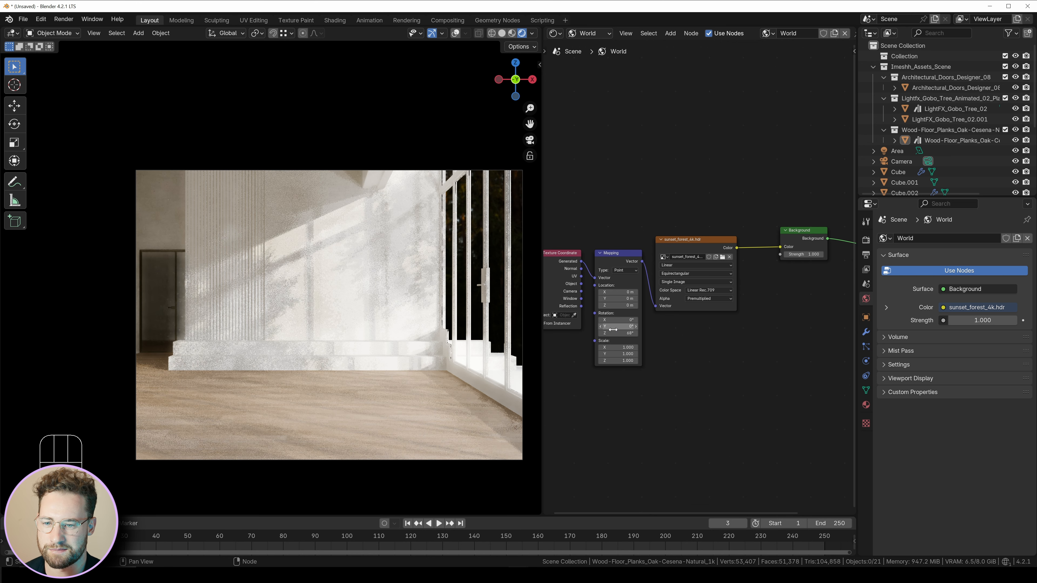
Step: Enable sun shadows in the world settings and add a Light Path node above the Background node
click(899, 365)
drag(800, 230, 771, 232)
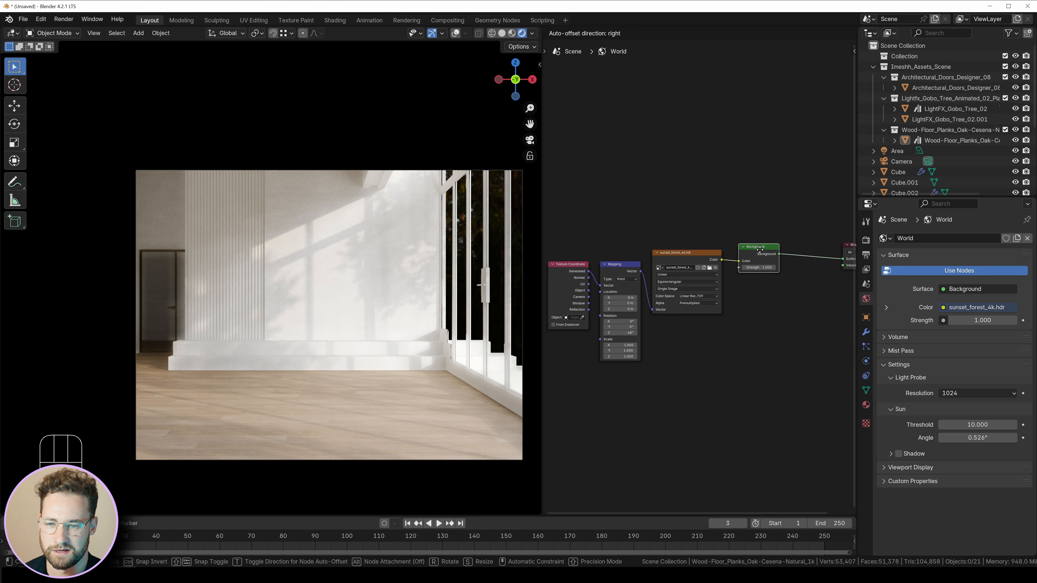
middle_drag(782, 139, 696, 194)
key(shift+a)
text(lig)
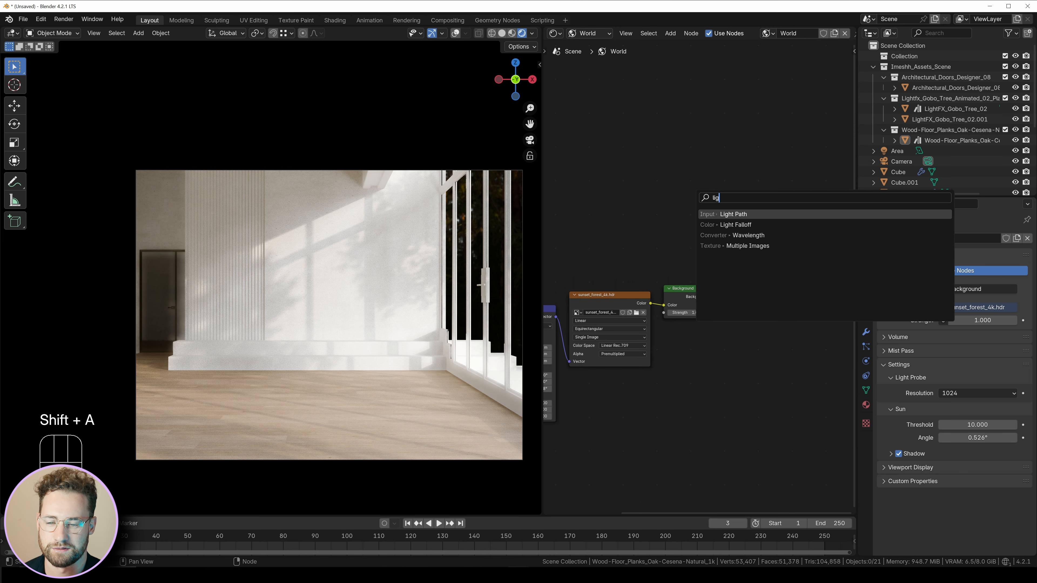
key(Return)
click(618, 149)
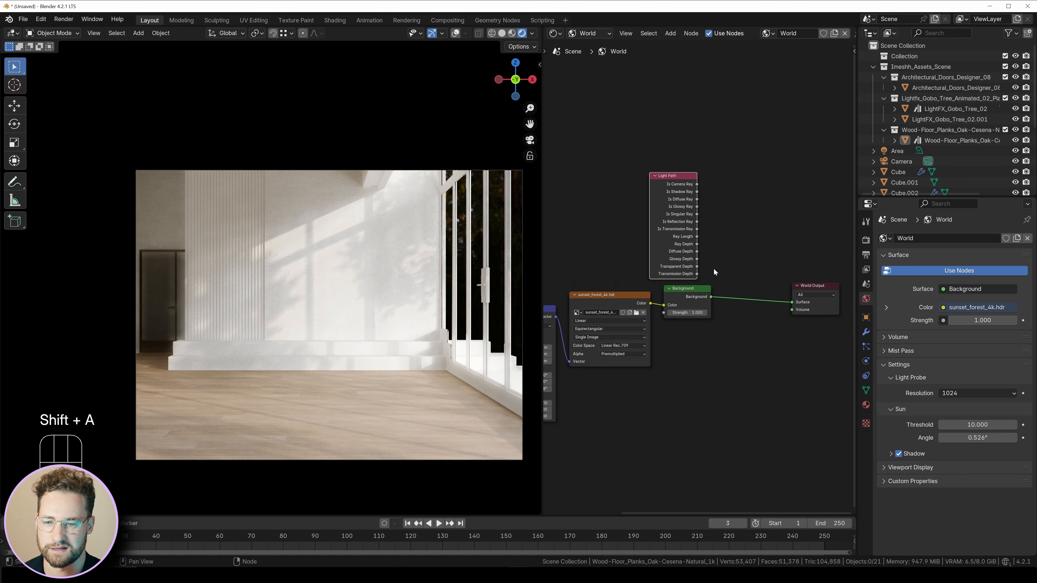
Step: Insert a Mix Shader node between the Background and World Output nodes
key(shift+a)
text(mix)
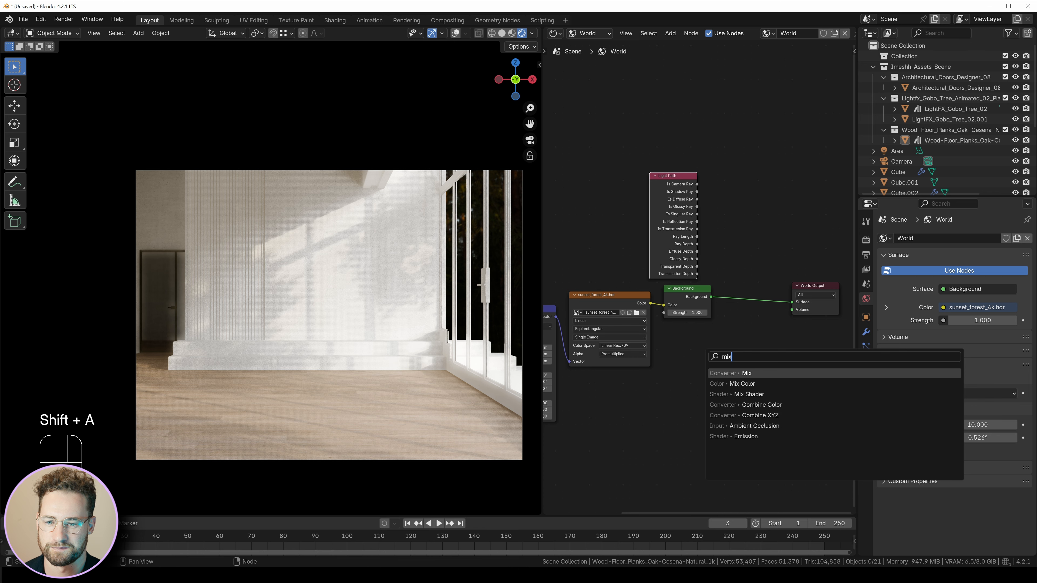
key(Down)
key(Down)
key(Return)
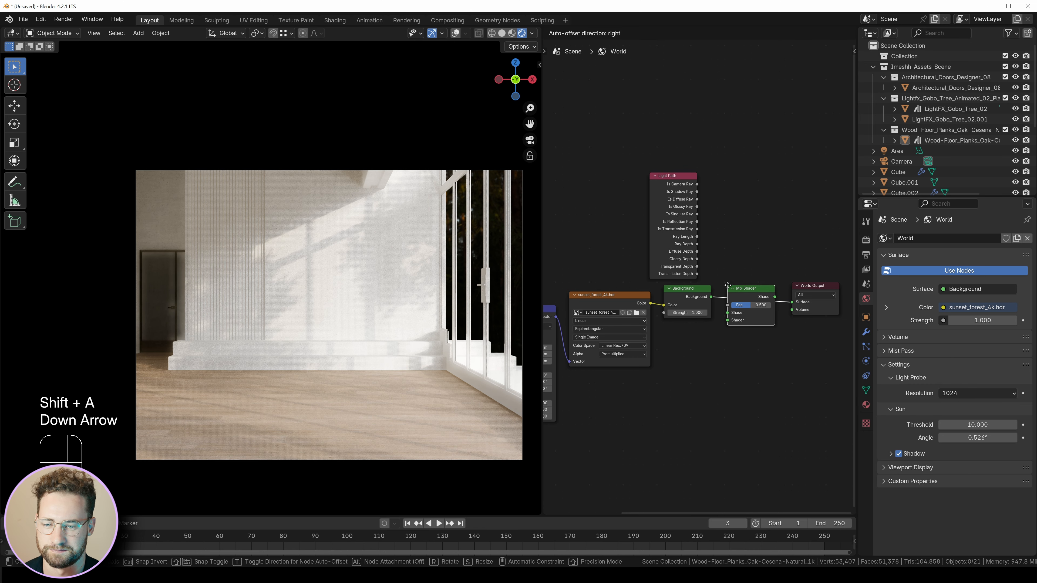
click(685, 346)
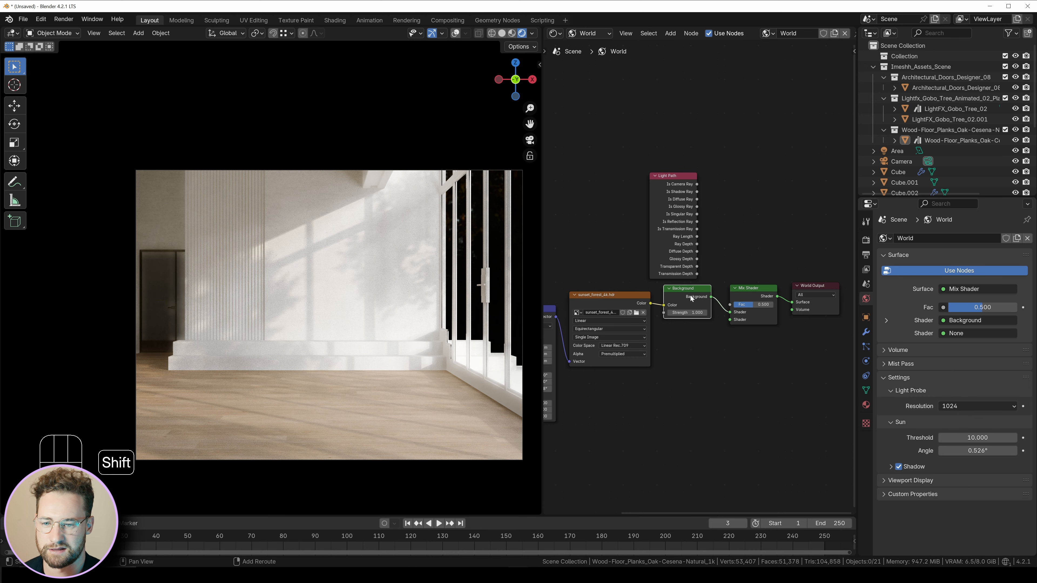
Step: Duplicate the Background node, feed it the HDR color and connect it to the Mix Shader's second shader input
key(shift+d)
click(693, 345)
drag(730, 321, 731, 320)
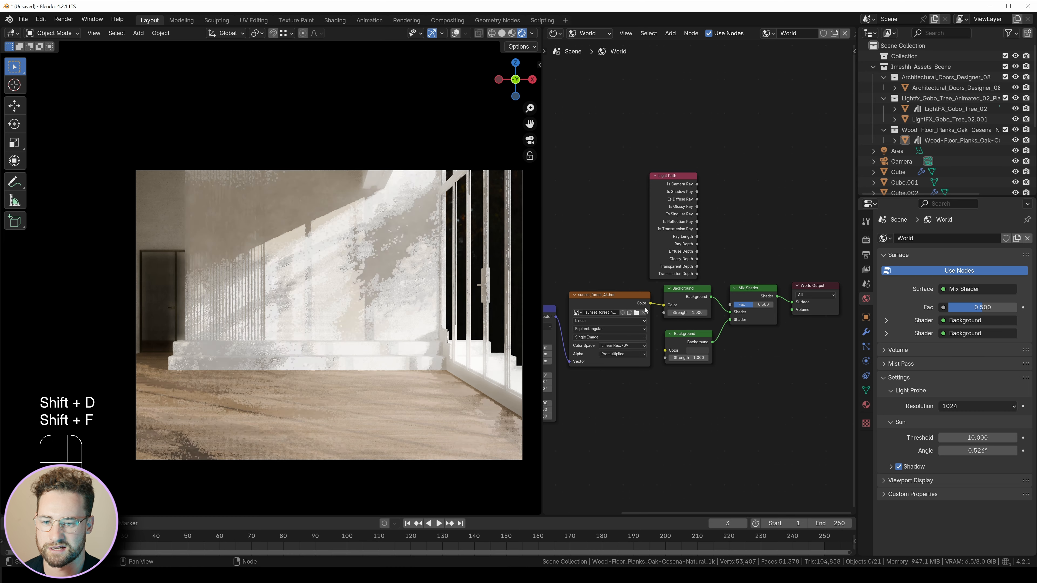
middle_drag(646, 309, 682, 284)
Step: Raise the duplicated Background's strength and connect the Light Path's Is Camera Ray output to the Mix Shader factor
double_click(725, 334)
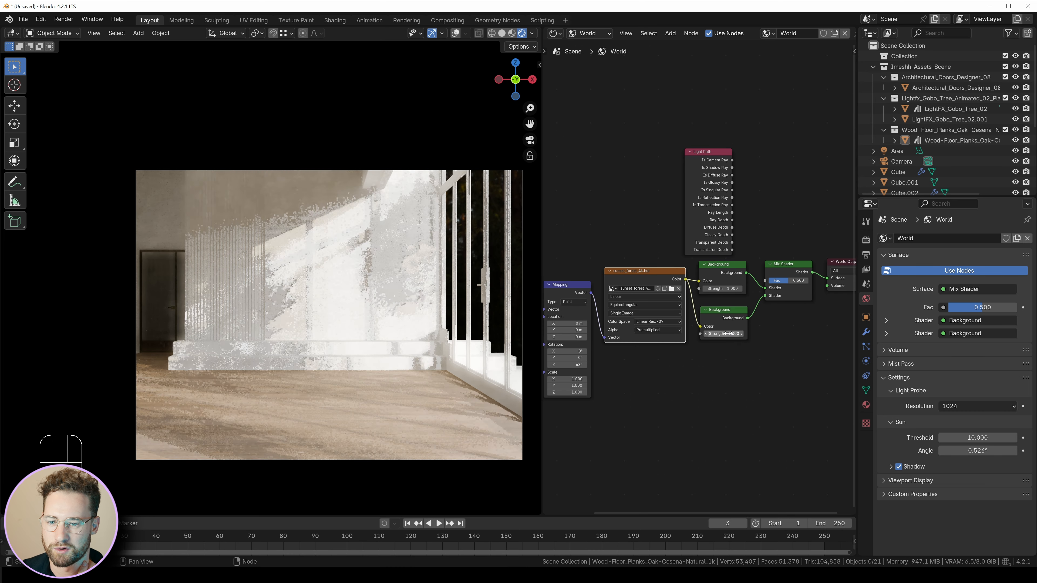
key(Return)
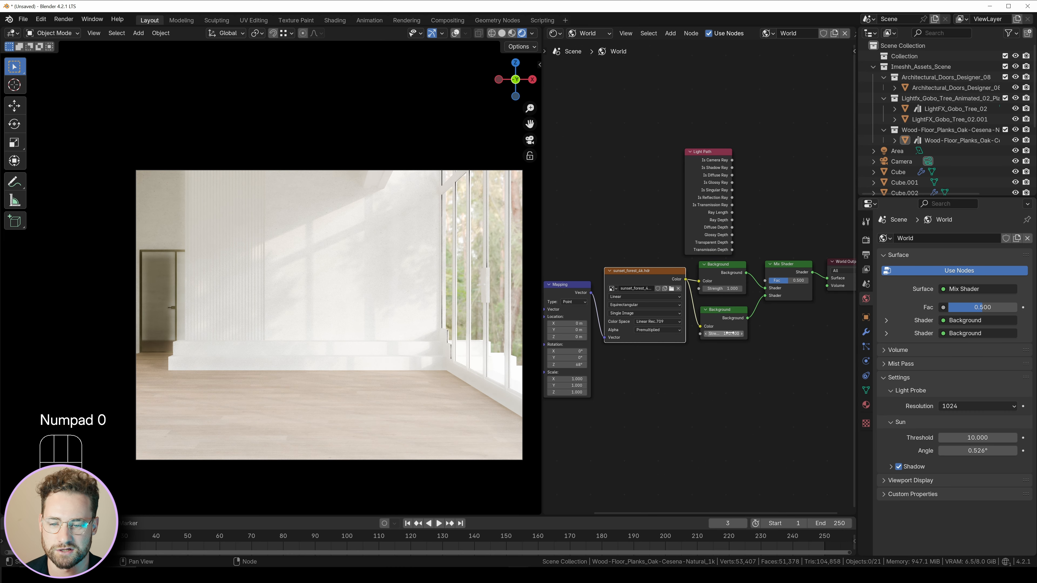
drag(790, 285, 765, 280)
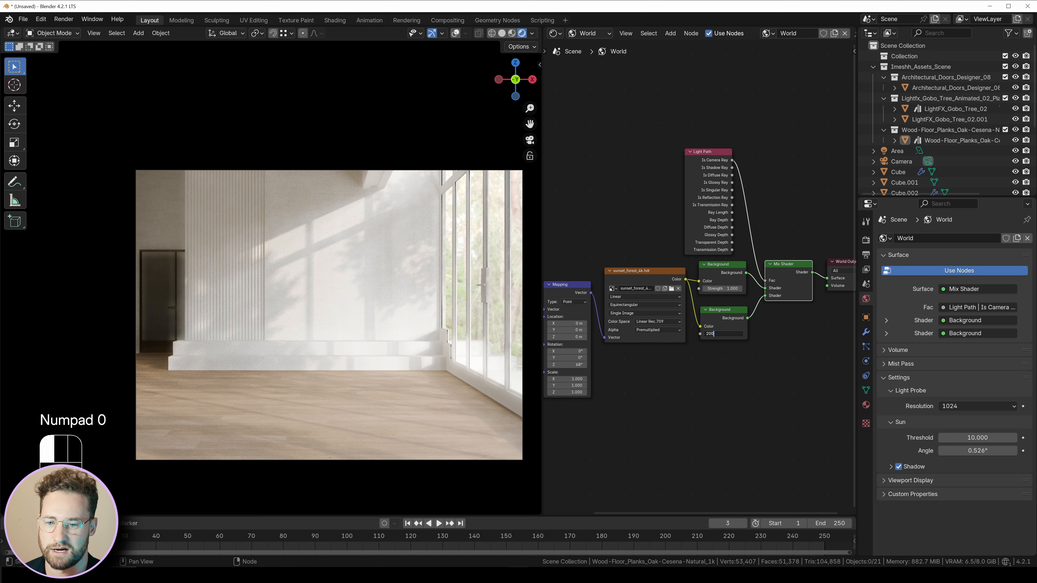
Step: Set the duplicated Background's strength to 200 and the original Background's strength to 0.5
key(Return)
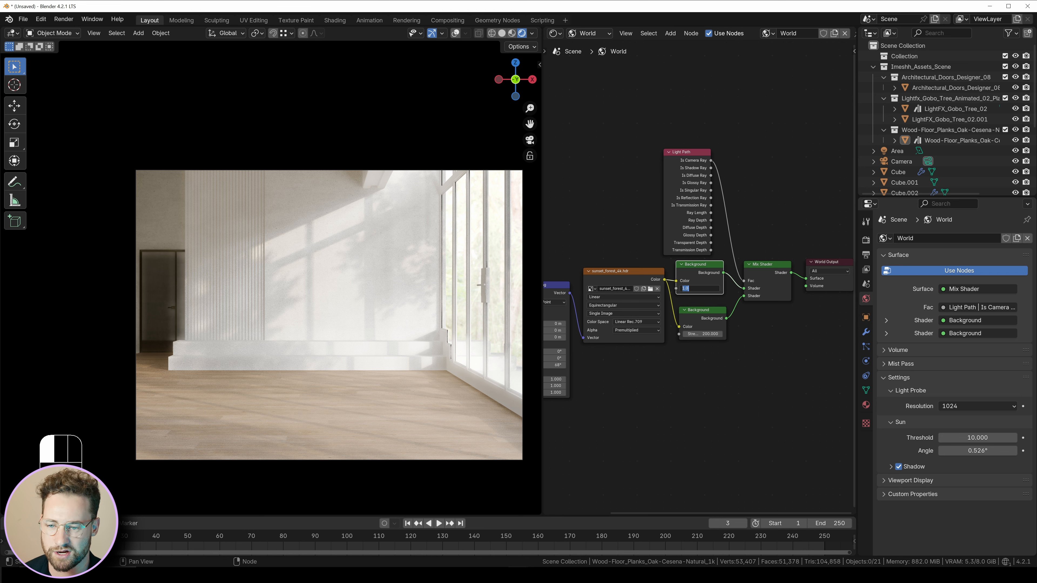
key(Return)
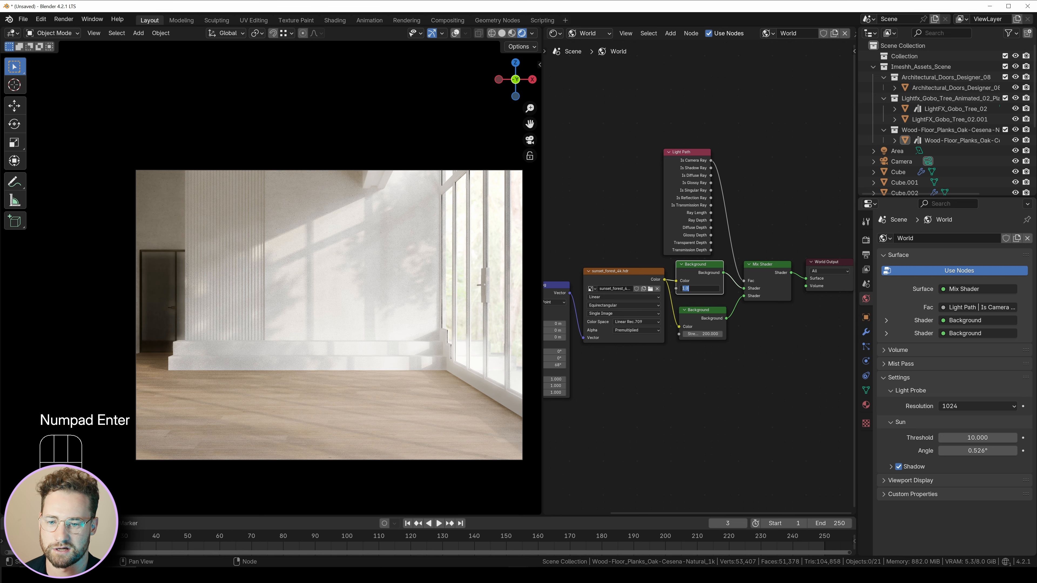
key(KP_Enter)
Step: Turn the node editor area back into a 3D Viewport showing the building from above
click(555, 34)
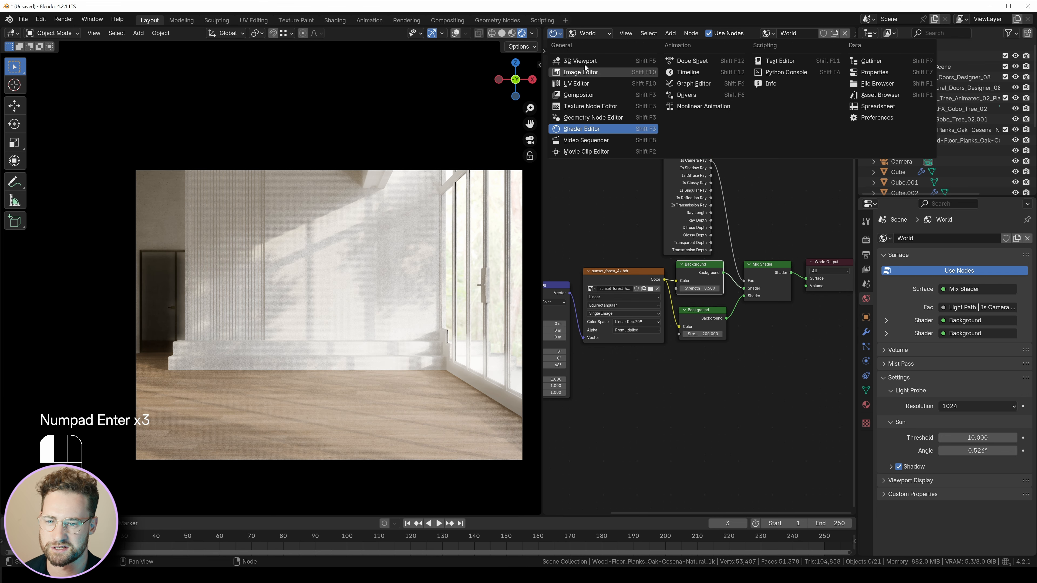
click(584, 64)
middle_drag(651, 280, 625, 353)
scroll(698, 307, up, 2)
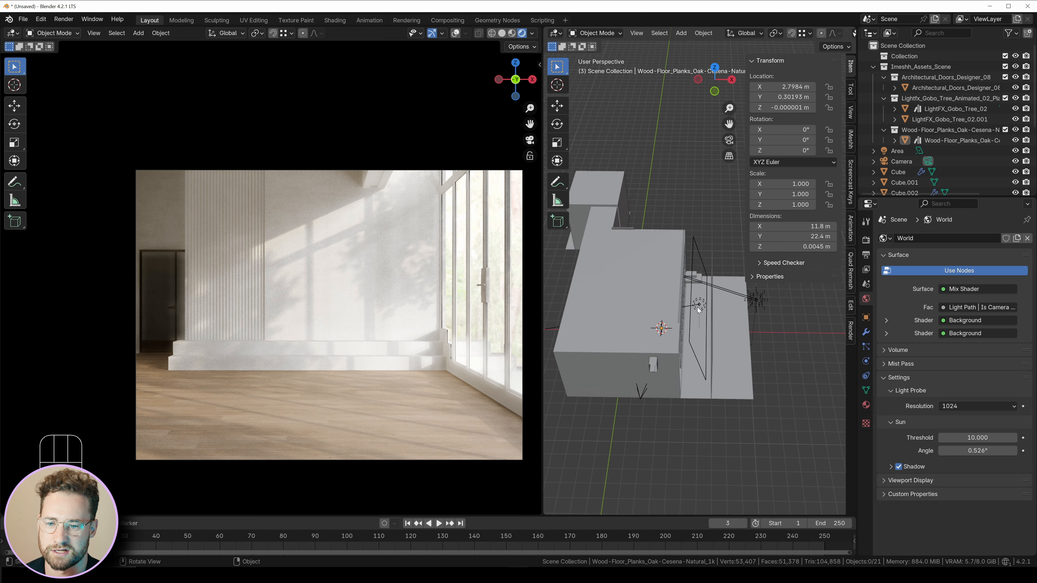
Step: Select the area light outside the windows and move it about 1.4 m along Y
click(698, 307)
middle_drag(702, 309, 699, 344)
key(ctrl+z)
key(g)
key(y)
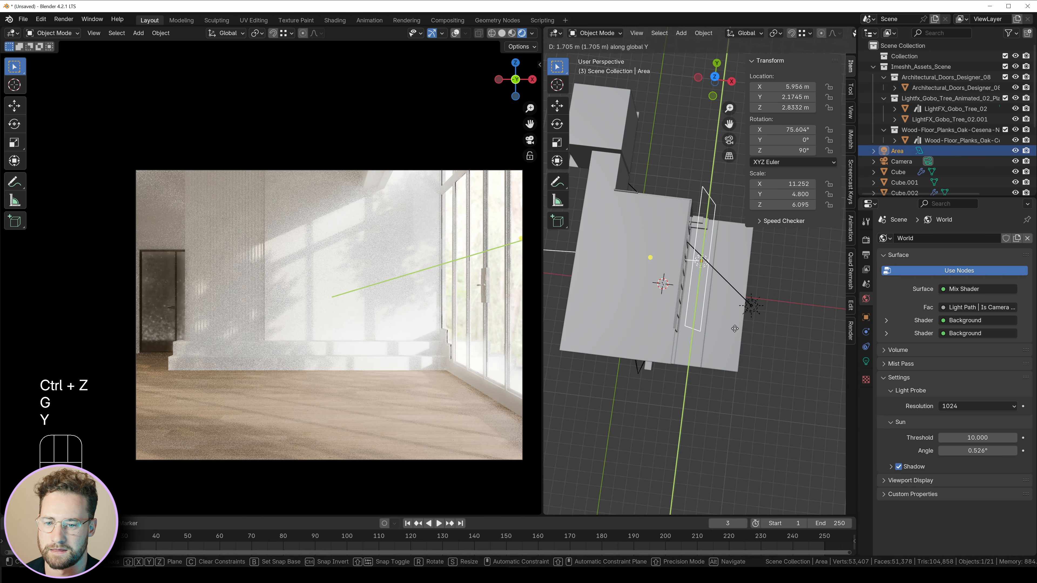
click(735, 328)
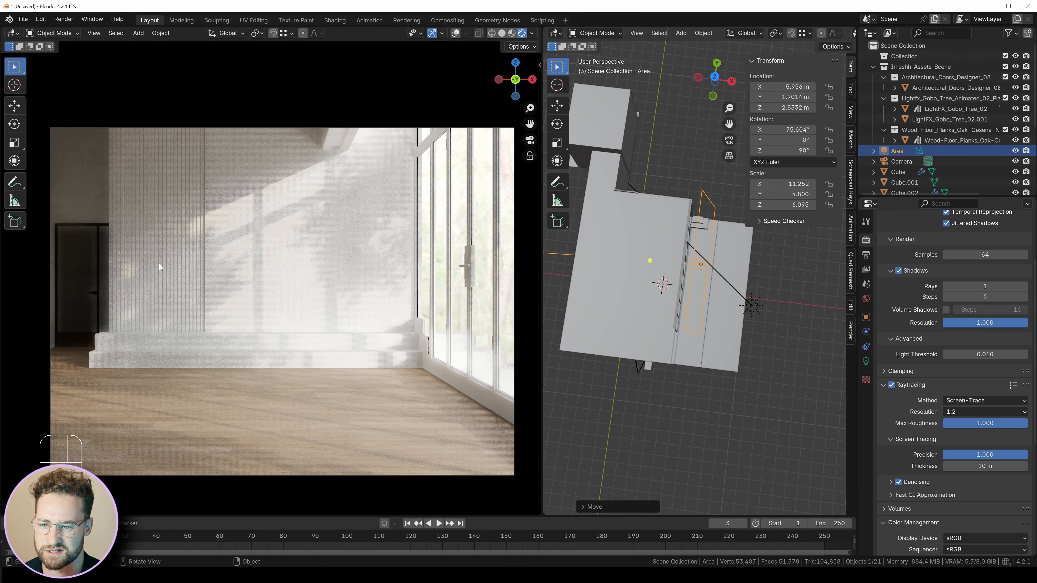
Step: Select the slatted wall area in the camera view and show the Wood category of the iMeshh material library
click(162, 260)
key(n)
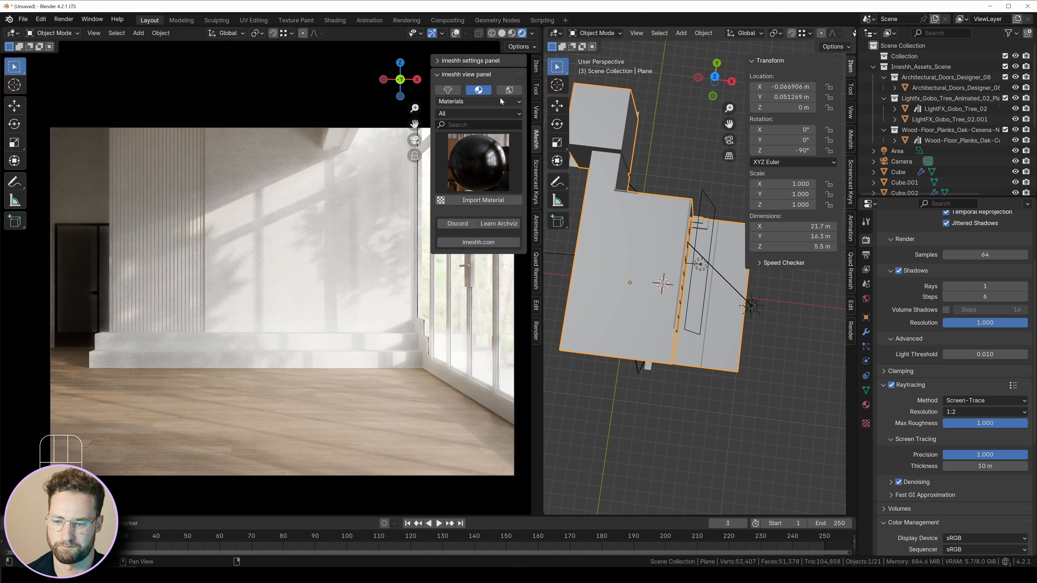
click(499, 100)
click(463, 139)
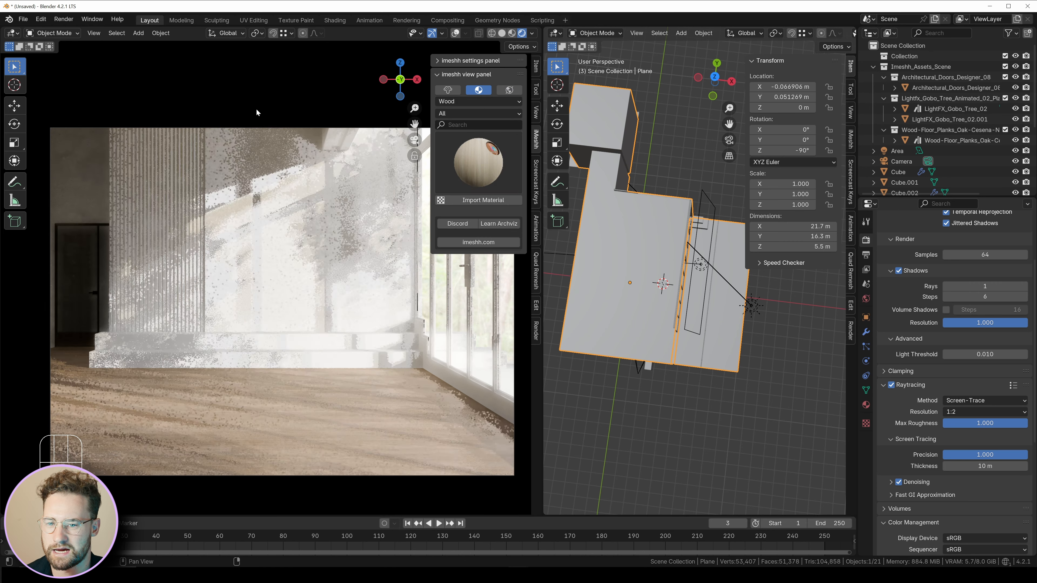
Step: Save the scene as "09_Eevee Next Tutorial-record.blend"
click(472, 113)
click(473, 110)
click(469, 164)
scroll(470, 160, down, 1)
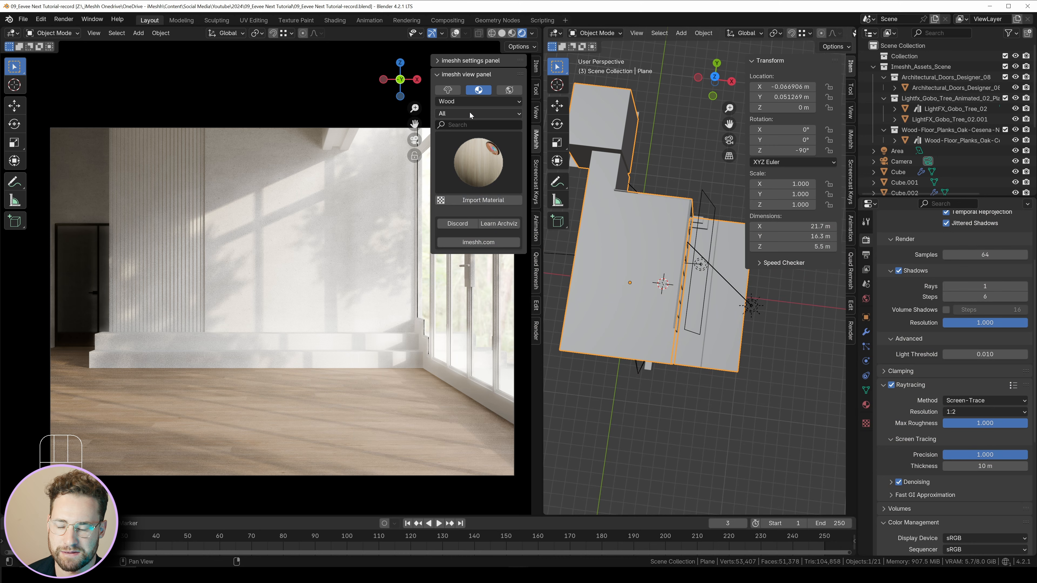
Step: Choose the Wood_Oak_Arizona_Brown material from the library and import it onto the slatted wall panel
click(470, 112)
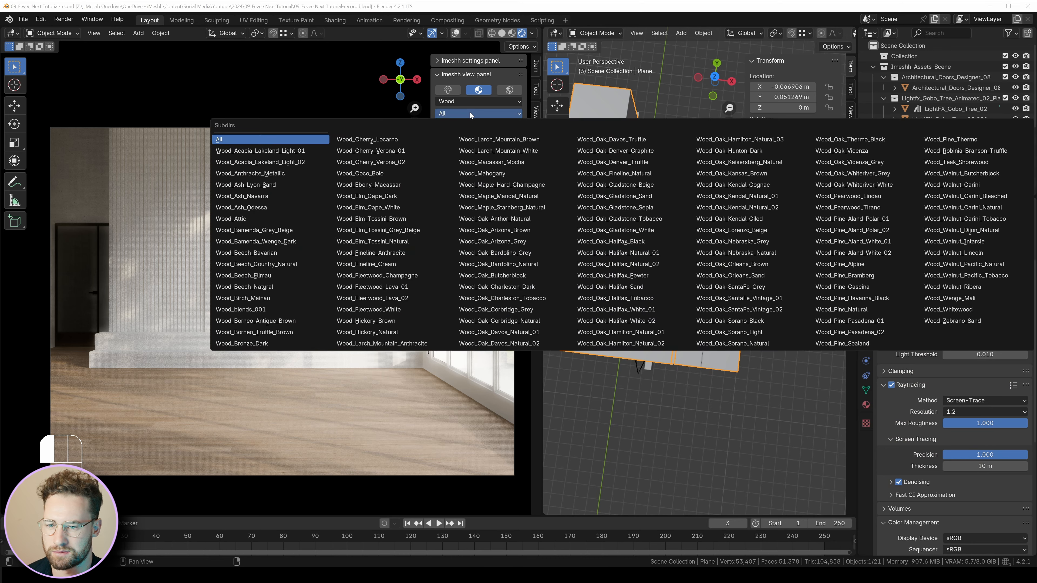
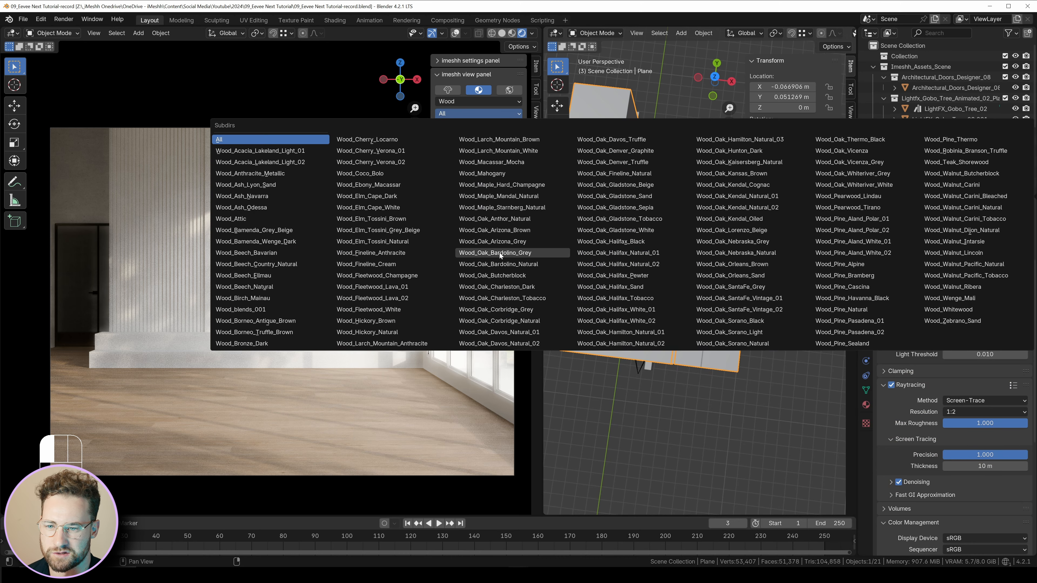
click(521, 231)
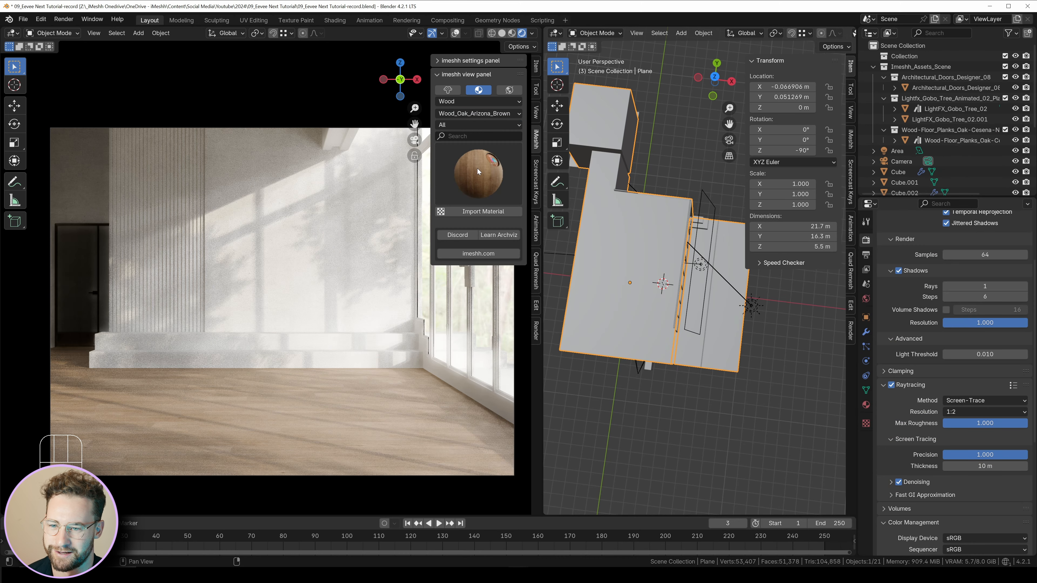
click(161, 240)
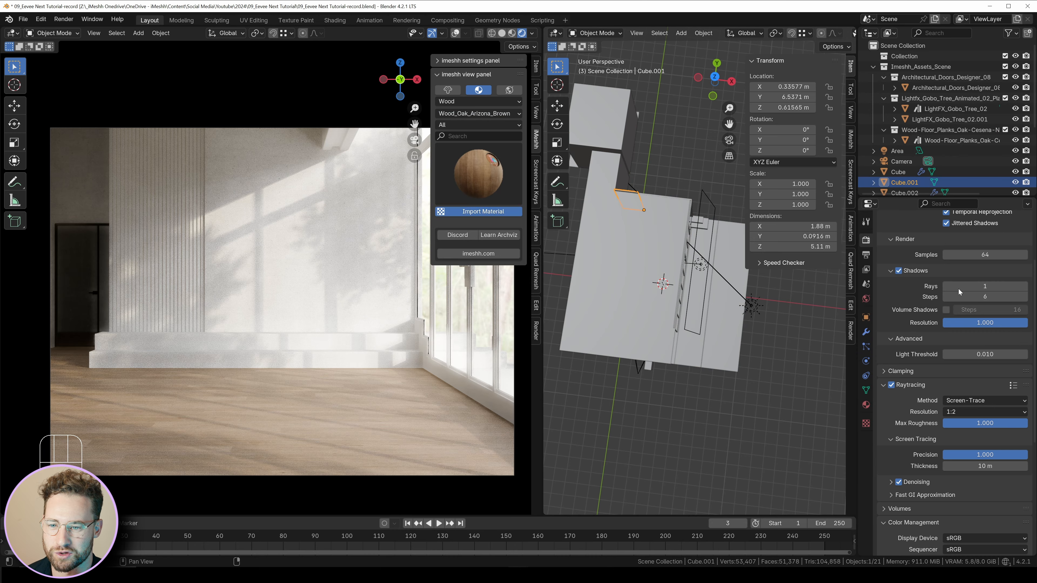
Step: Unwrap the whole slatted panel mesh with Smart UV Project
key(Tab)
key(a)
key(u)
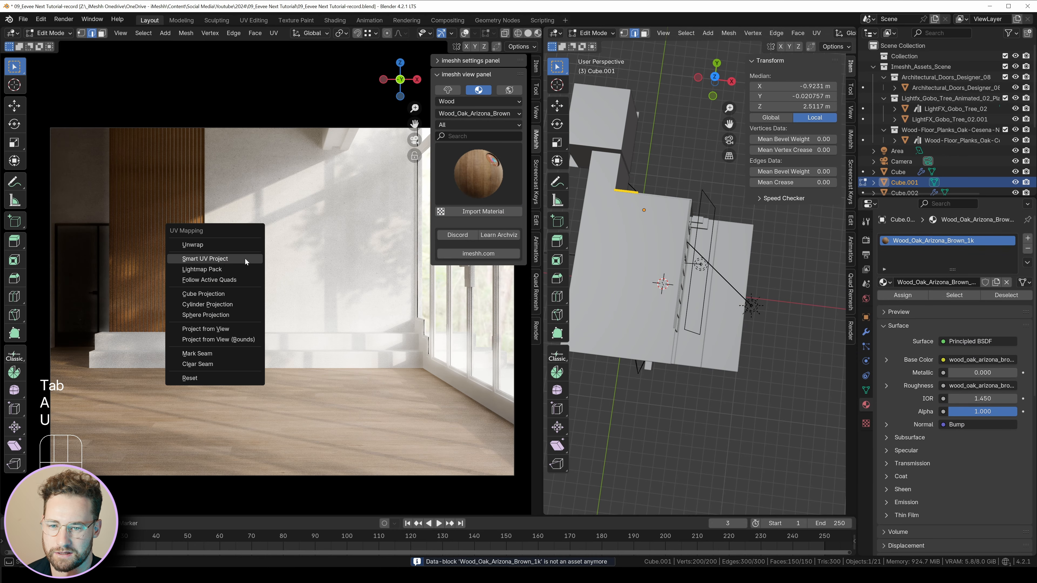
click(246, 261)
click(199, 358)
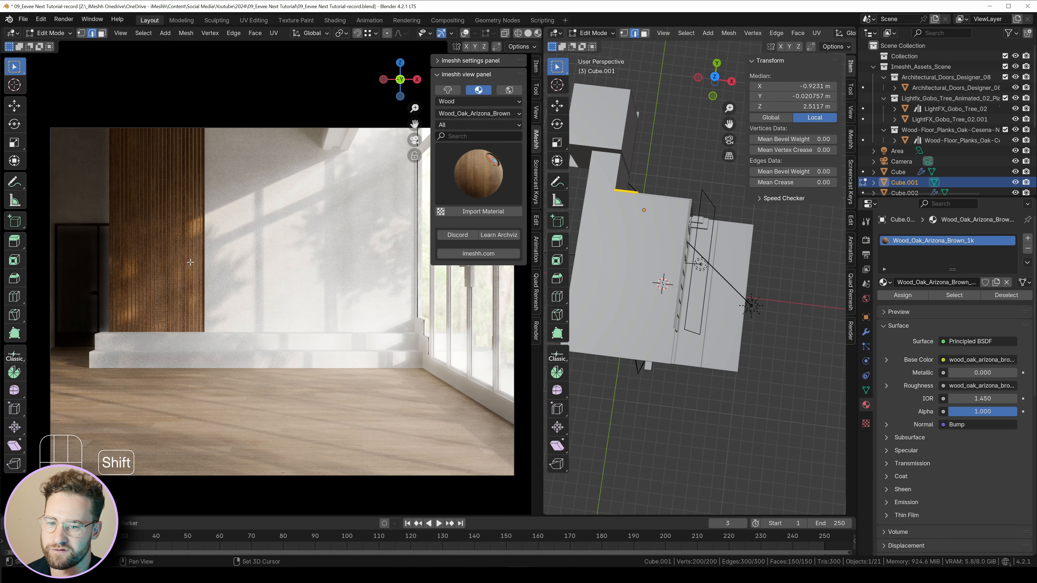
Step: Switch the secondary viewport to the UV Editor and scale all of the slatted panel's UVs by 2
scroll(190, 262, up, 8)
click(559, 35)
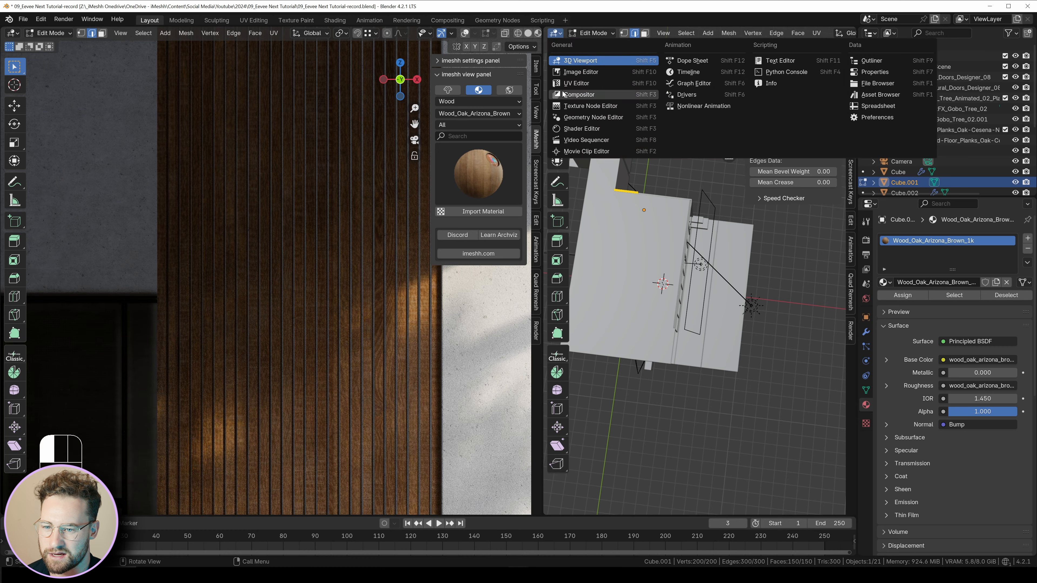
click(572, 82)
key(a)
key(s)
key(2)
key(KP_Enter)
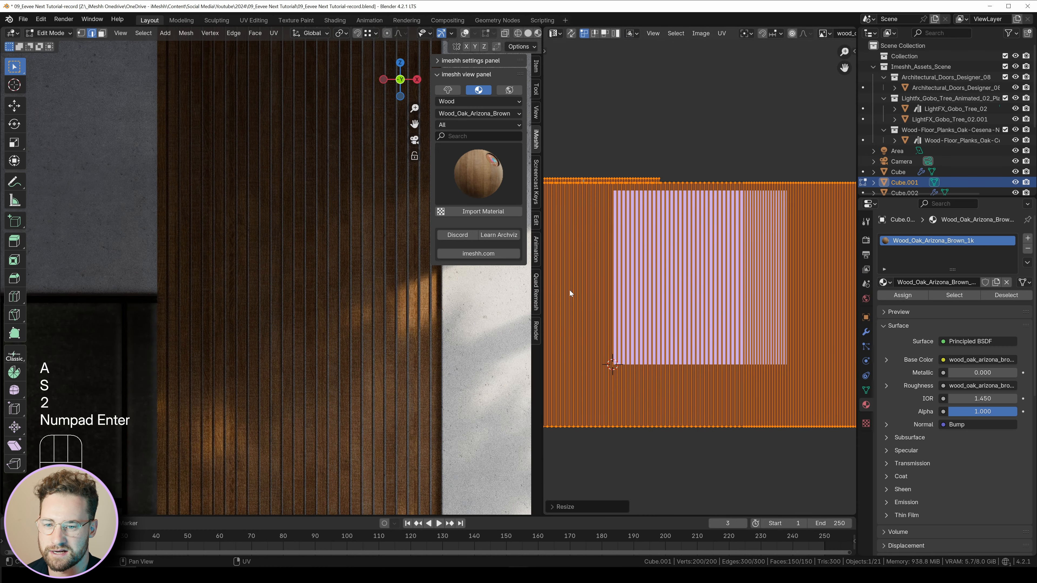
key(Tab)
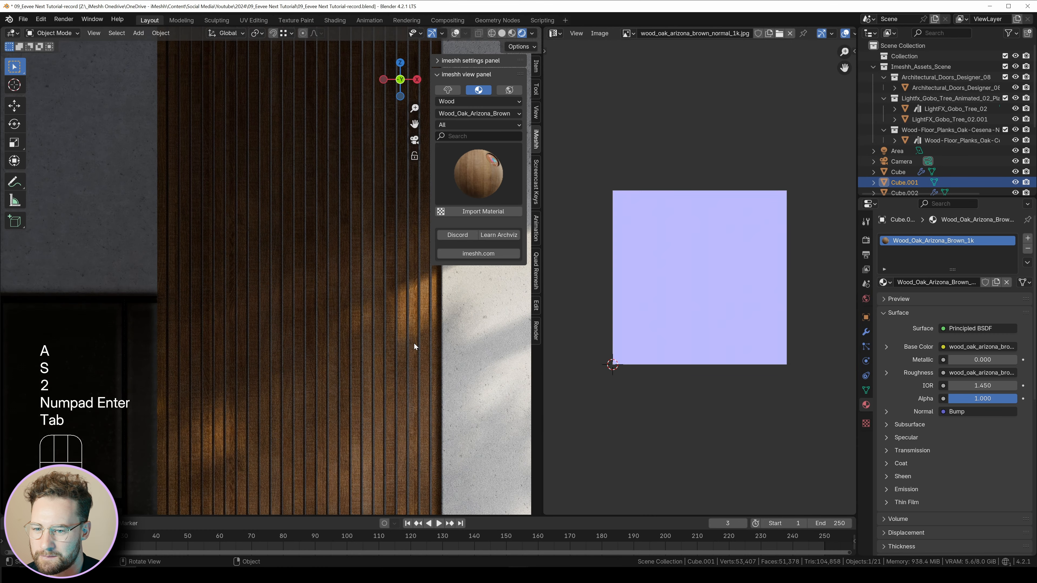
Step: Scale the slatted panel's UVs by a further factor of 2 to make the wood grain finer
scroll(414, 344, down, 8)
shift+middle_drag(430, 377, 392, 298)
scroll(392, 298, up, 10)
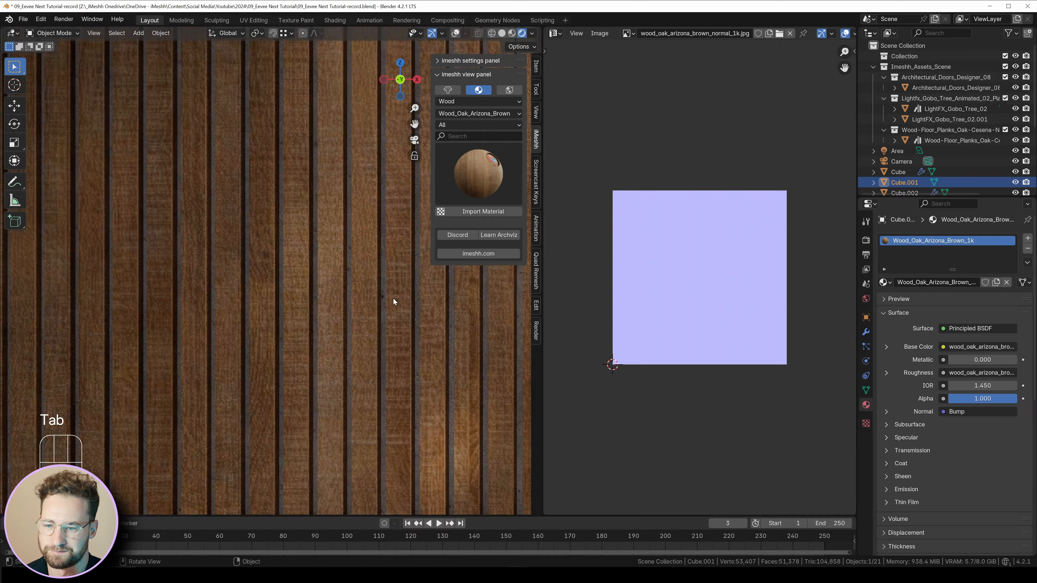
scroll(392, 298, down, 11)
key(Tab)
text(s2)
key(KP_Enter)
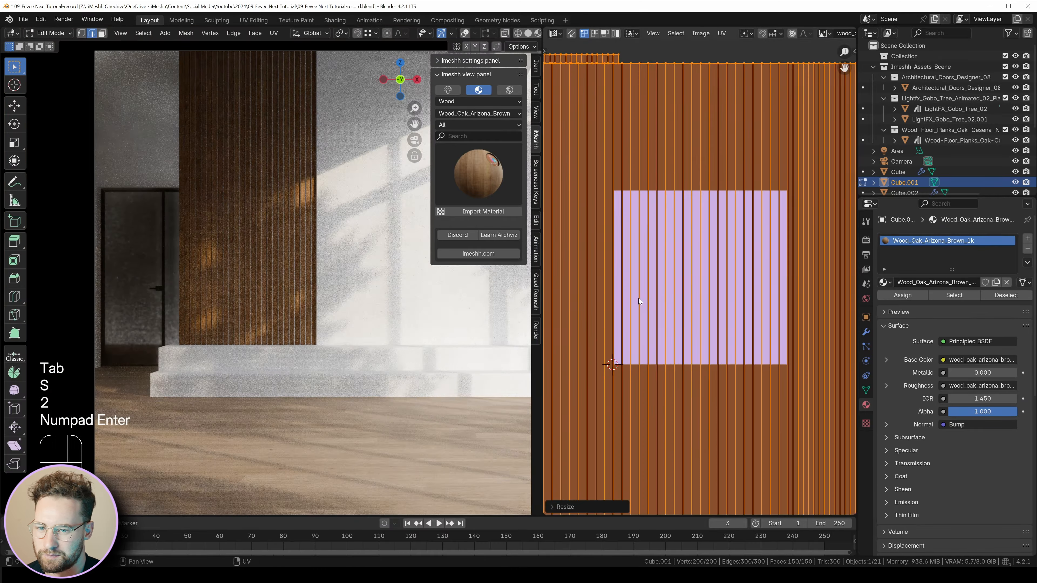
key(Tab)
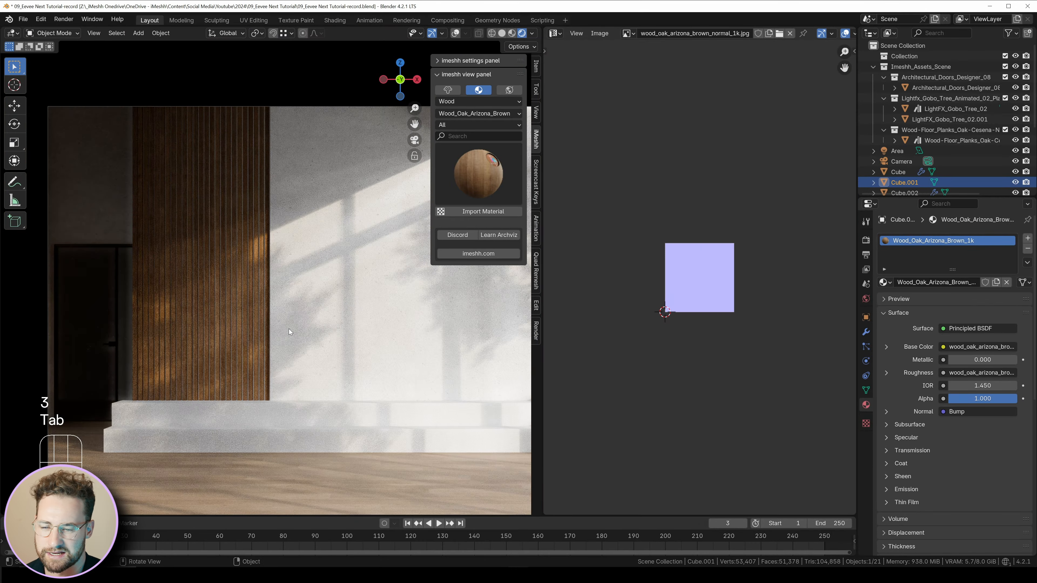
Step: Copy the modifiers of the steps to the slatted panel
scroll(288, 330, up, 10)
shift+click(325, 325)
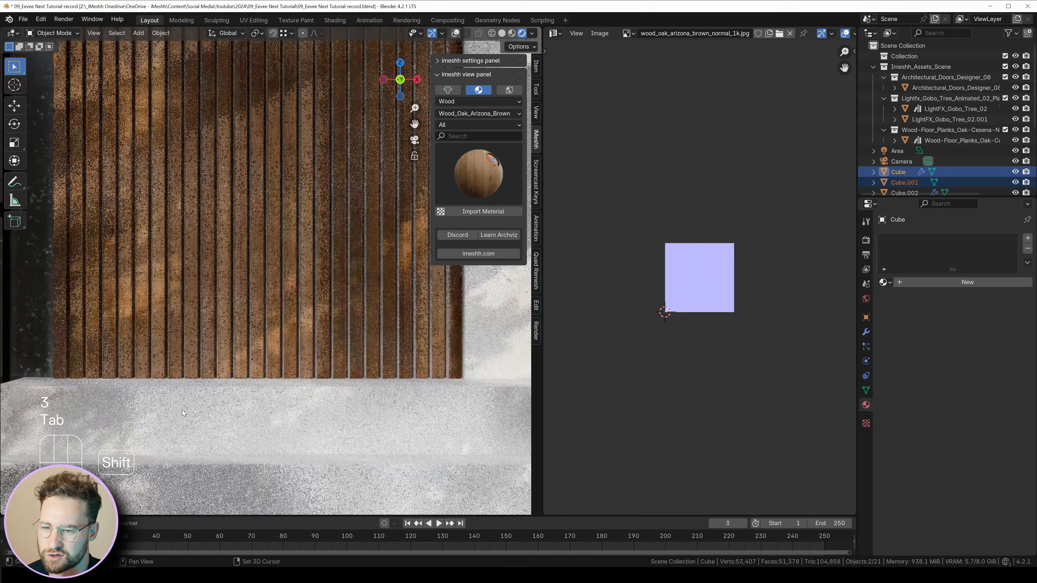
key(ctrl+l)
click(181, 409)
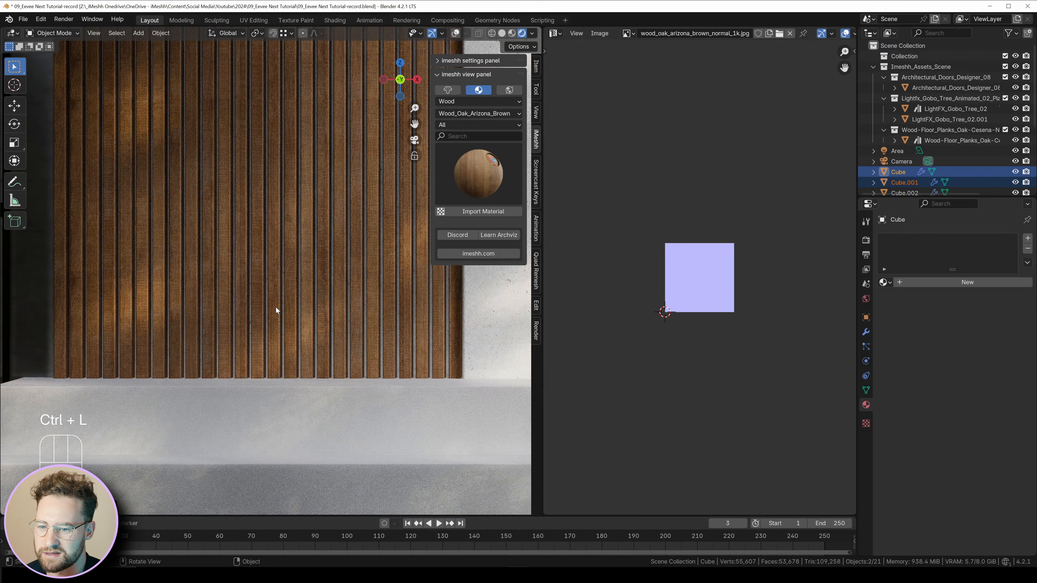
Step: Link the slatted panel's Wood_Oak_Arizona_Brown material to the steps
key(a)
key(a)
scroll(276, 307, down, 9)
scroll(238, 347, down, 3)
shift+middle_drag(318, 244, 272, 283)
click(259, 336)
shift+click(214, 265)
key(ctrl+l)
key(ctrl+l)
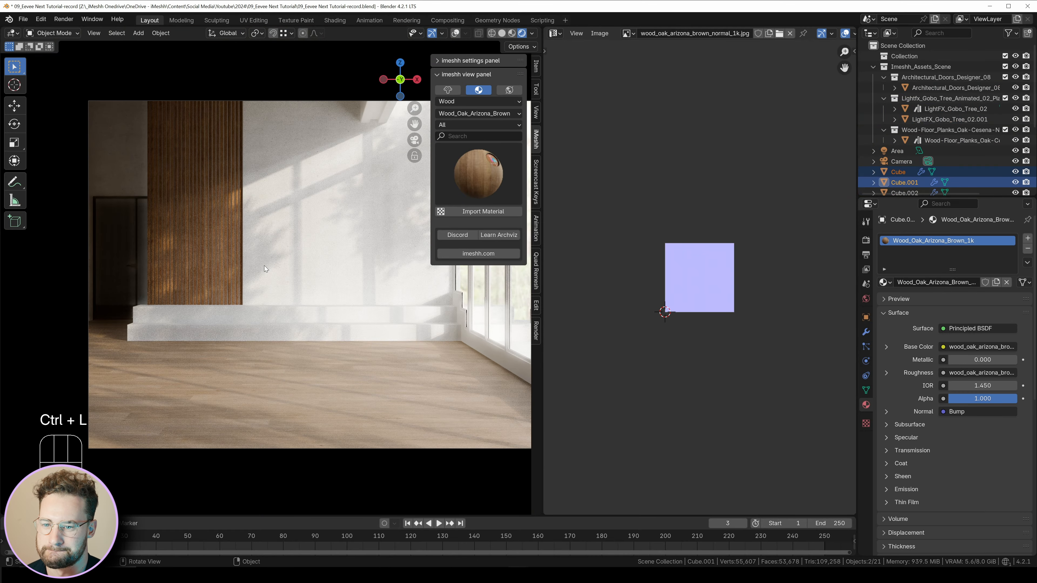
click(262, 204)
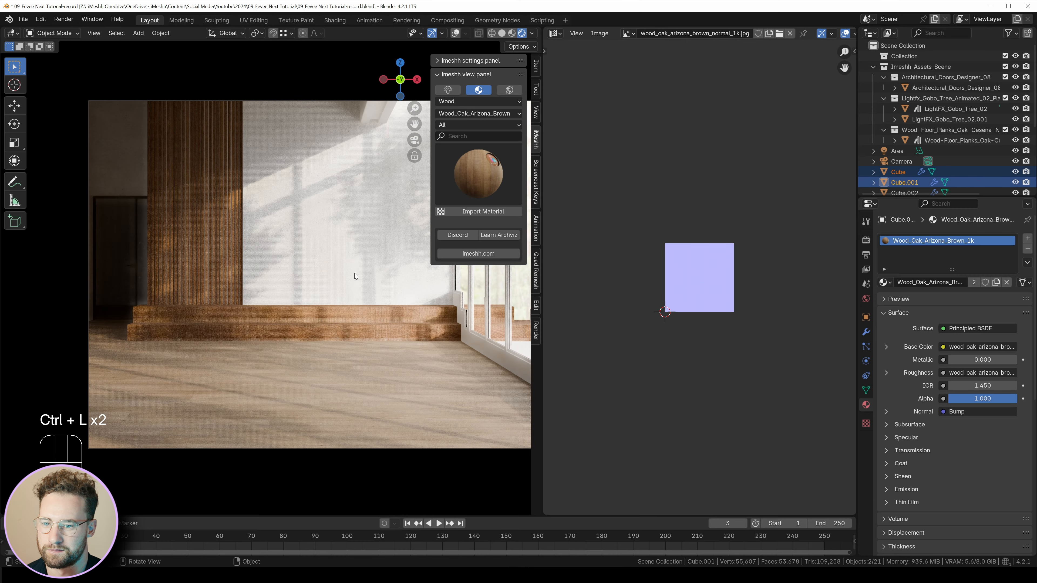
Step: Select the whole mesh of the steps and scale its UVs by 2
key(Tab)
key(a)
key(a)
key(s)
key(2)
key(KP_Enter)
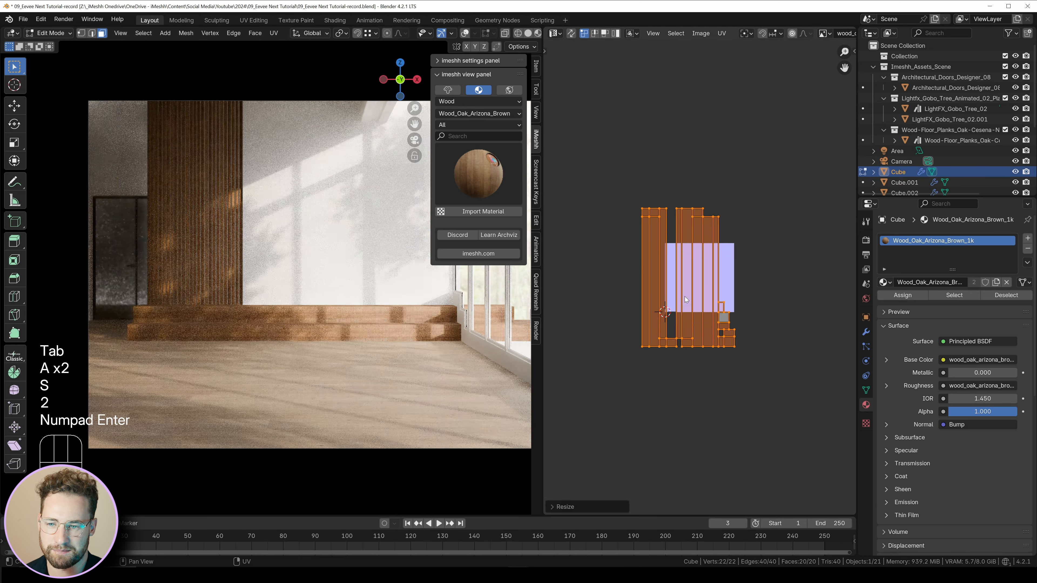
Step: Try rotating the steps' UVs by 90 degrees, and undo the rotation
key(r)
key(KP_9)
key(KP_0)
key(KP_Enter)
key(ctrl+z)
Step: Scale the steps' UVs by another factor of 2, leave Edit Mode and hide the viewport's sidebar
key(s)
key(2)
key(KP_Enter)
key(Tab)
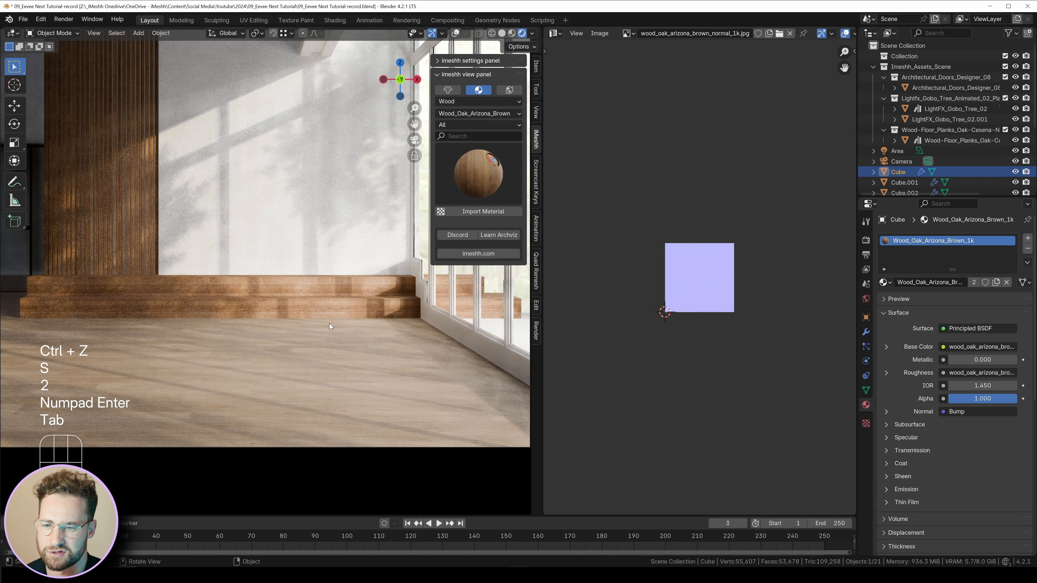
key(n)
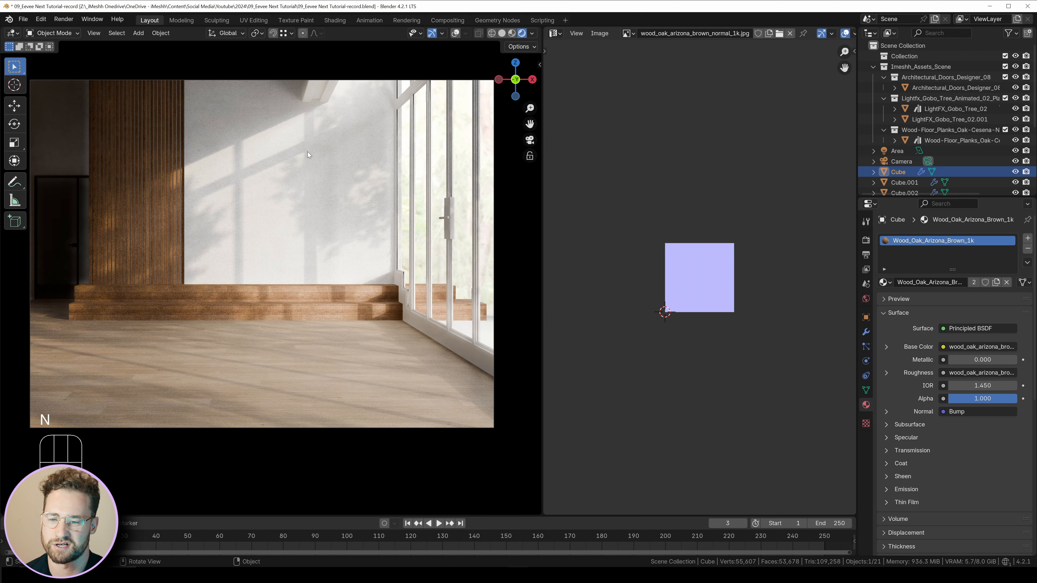
Step: Unwrap the whole mesh of the beam at the ceiling with Smart UV Project
shift+click(316, 90)
key(Tab)
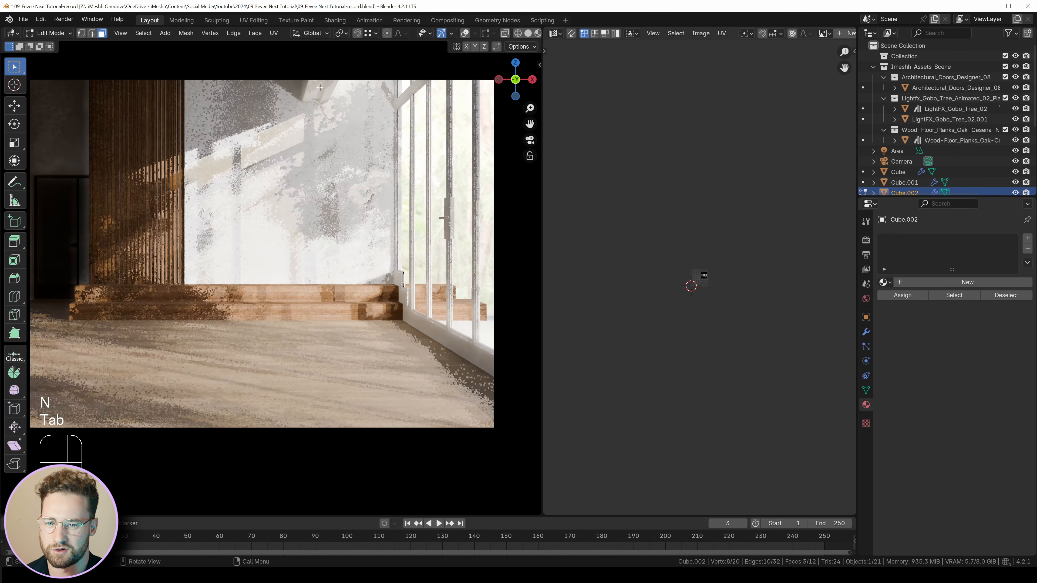
key(a)
key(u)
click(320, 87)
click(322, 186)
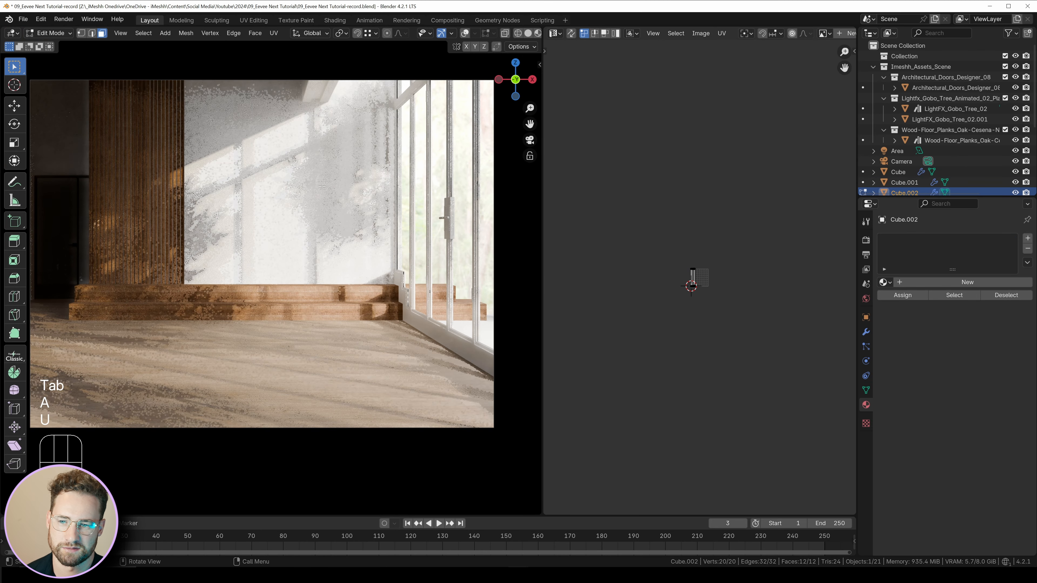
Step: Link the back wall's Wall material to the ceiling beam
key(Tab)
shift+click(320, 189)
key(ctrl+l)
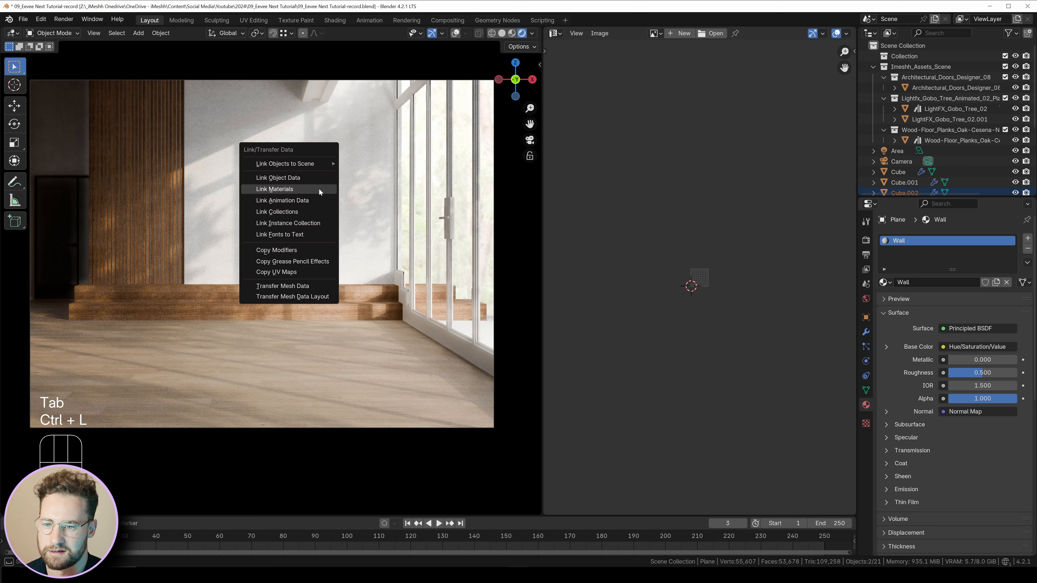
click(319, 188)
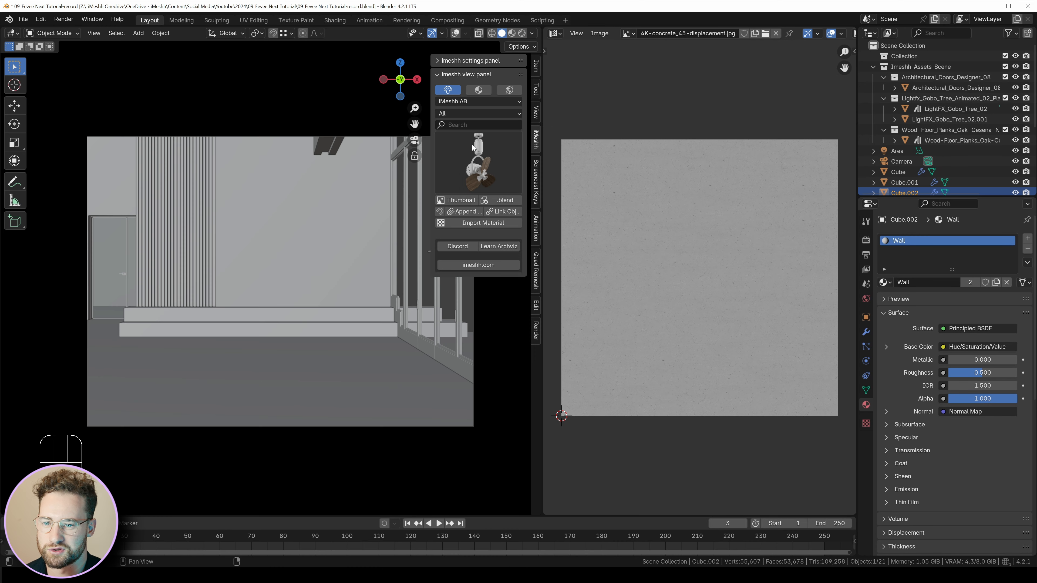
Step: Add a plane on the floor in front of the steps, resize it overall and along Y, and reposition it
key(shift+a)
mouse_move(275, 163)
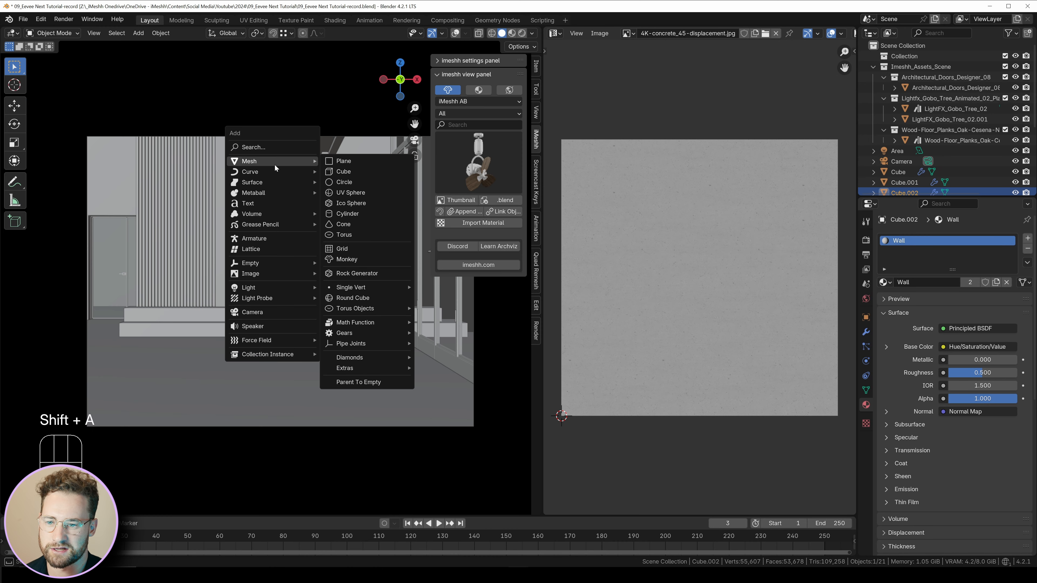
click(339, 161)
key(s)
click(402, 395)
key(s)
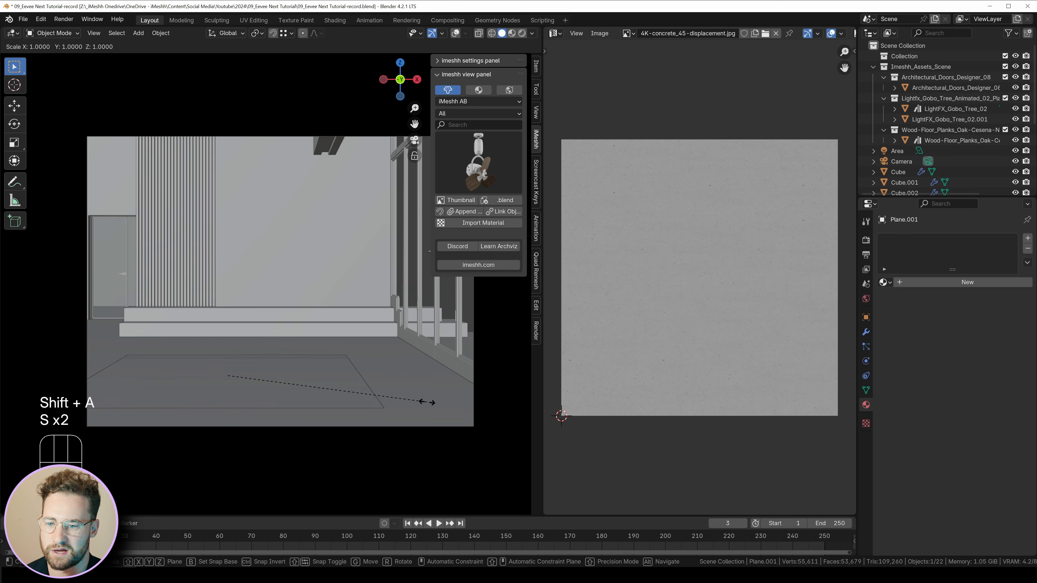
key(y)
click(408, 396)
key(g)
key(x)
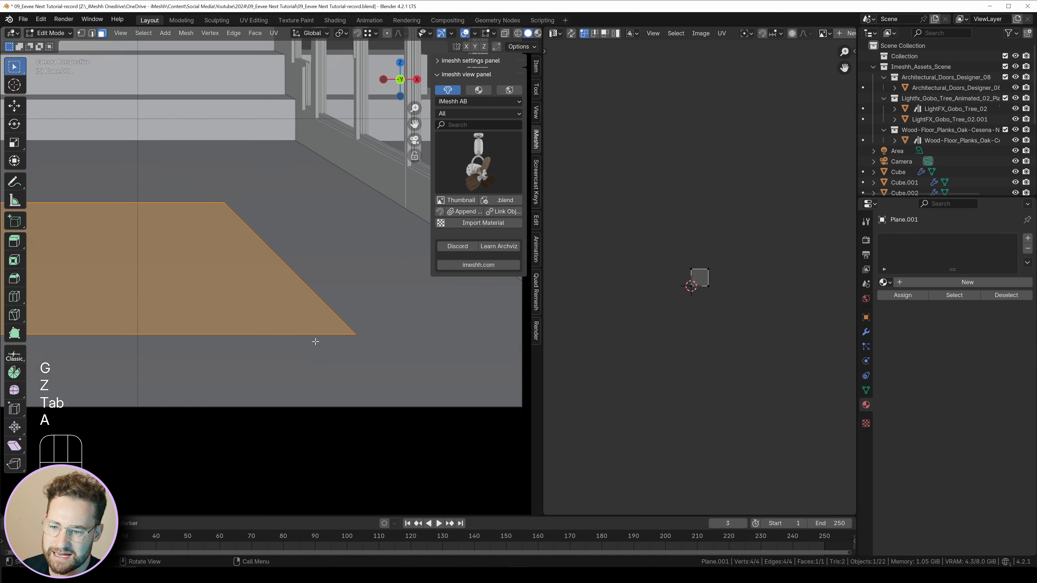
Step: Extrude the plane into a thin slab and bevel its upper edges about 0.011 m and lower edges about 0.004 m, with 3 segments
key(e)
key(2)
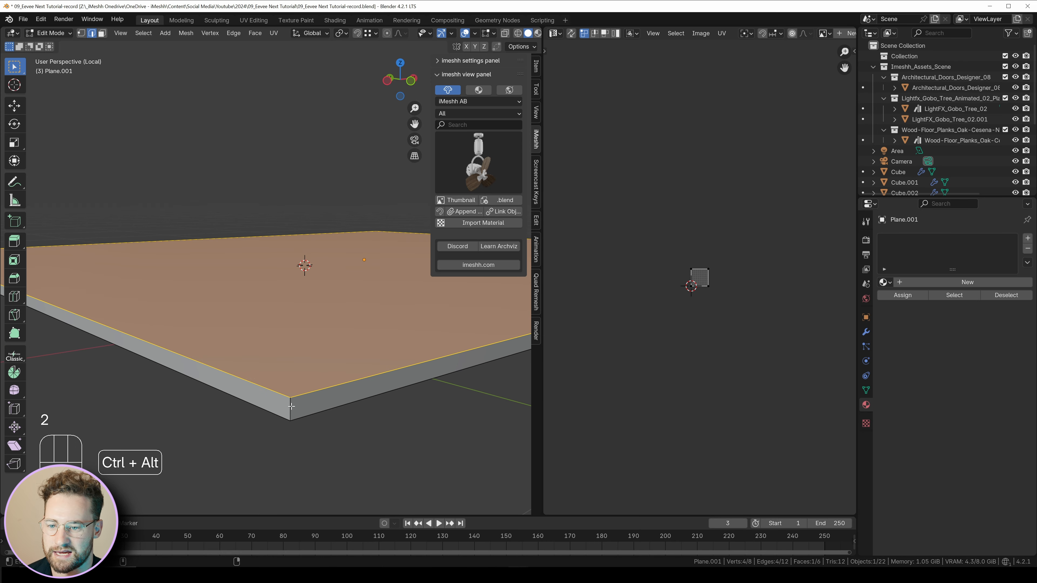
key(ctrl+b)
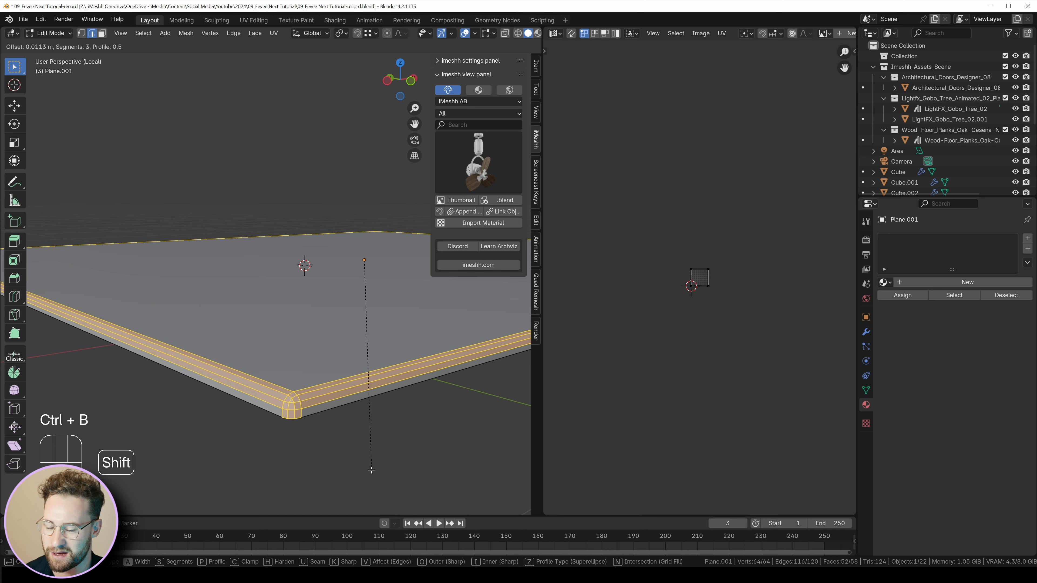
click(365, 458)
key(ctrl+b)
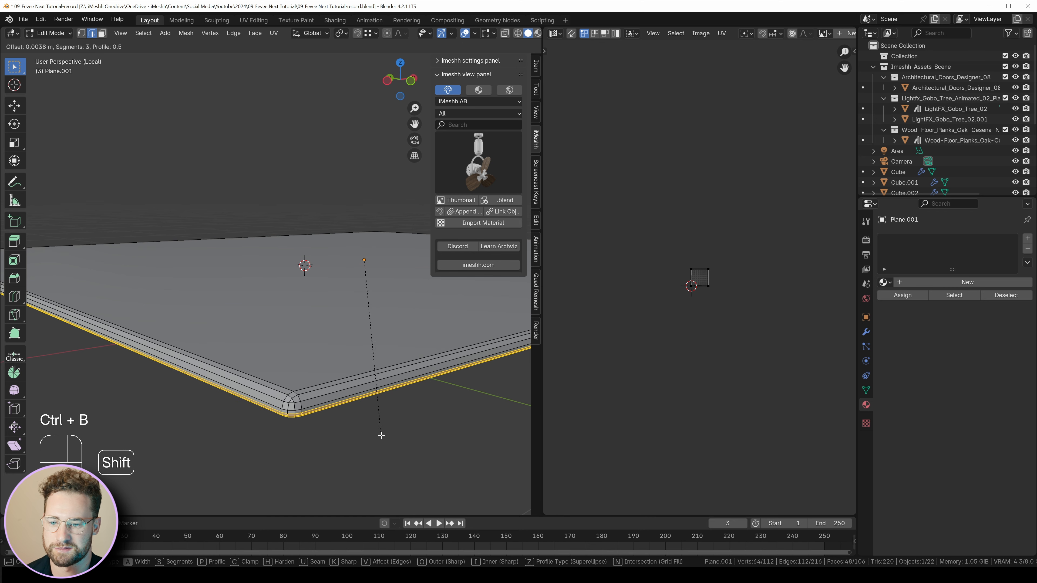
click(380, 423)
Step: Delete the slab's large underside face
shift+middle_drag(379, 423, 322, 391)
click(329, 253)
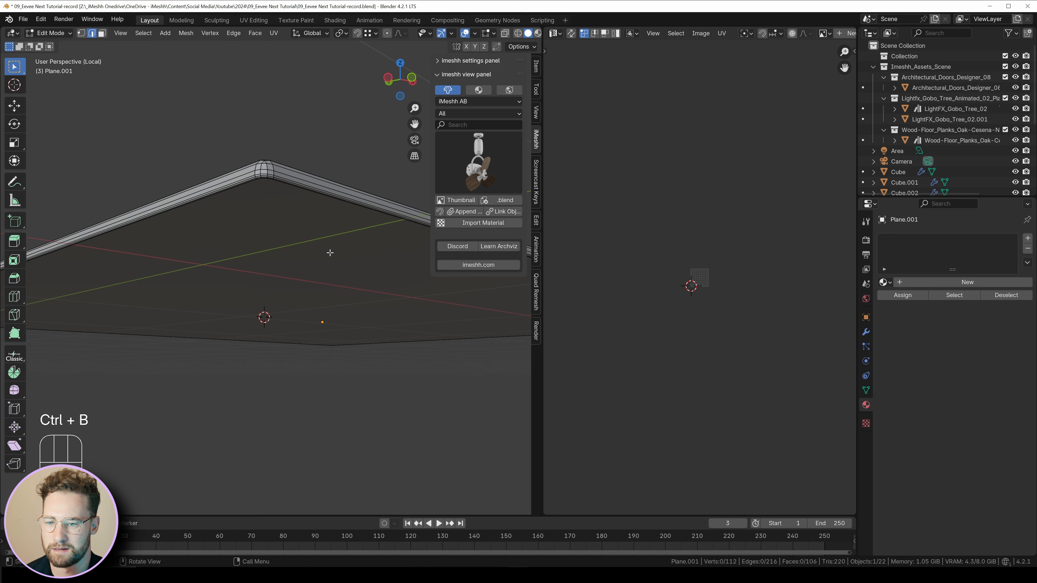
key(3)
click(328, 253)
key(x)
click(312, 276)
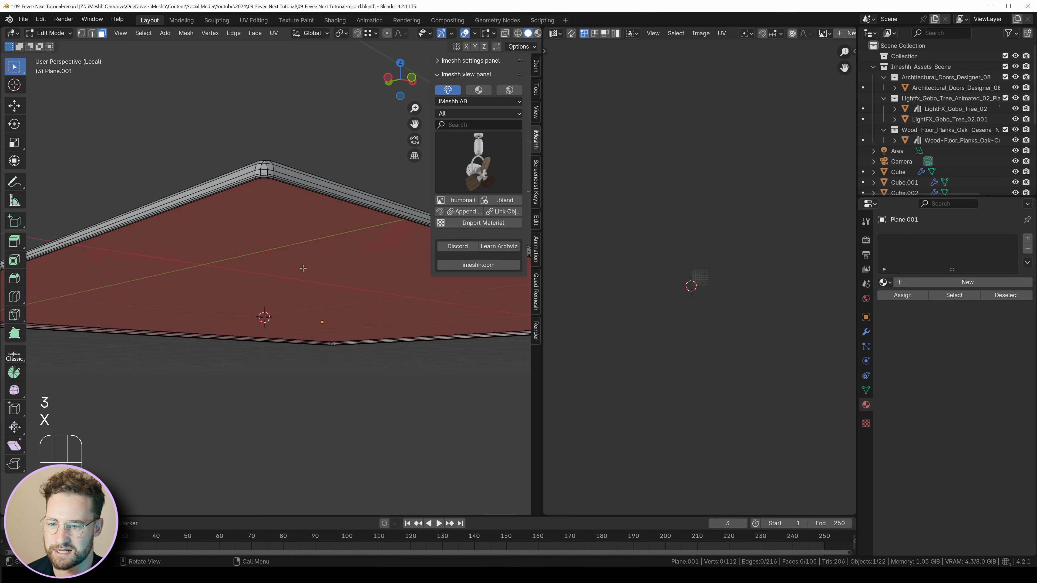
Step: Add a dense set of evenly spaced loop cuts across the slab in one direction
key(Tab)
key(Tab)
key(Tab)
scroll(273, 363, down, 3)
scroll(273, 363, up, 2)
key(Tab)
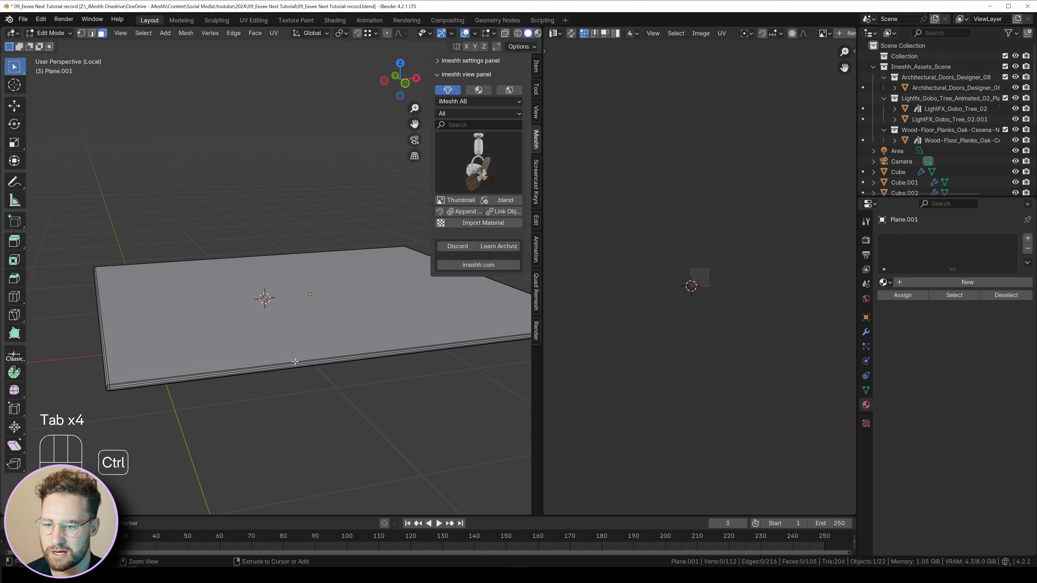
key(ctrl+r)
scroll(292, 355, up, 20)
click(292, 356)
middle_drag(292, 356, 277, 380)
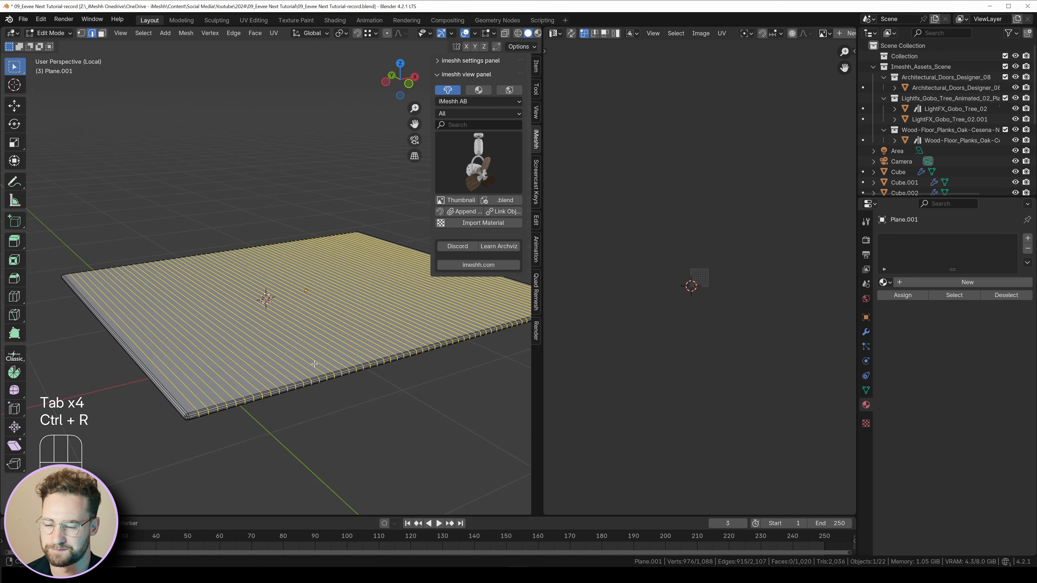
Step: Add 62 loop cuts in the perpendicular direction to form a fine grid on the slab
key(ctrl+r)
key(ctrl+f)
scroll(264, 403, down, 20)
scroll(264, 404, up, 20)
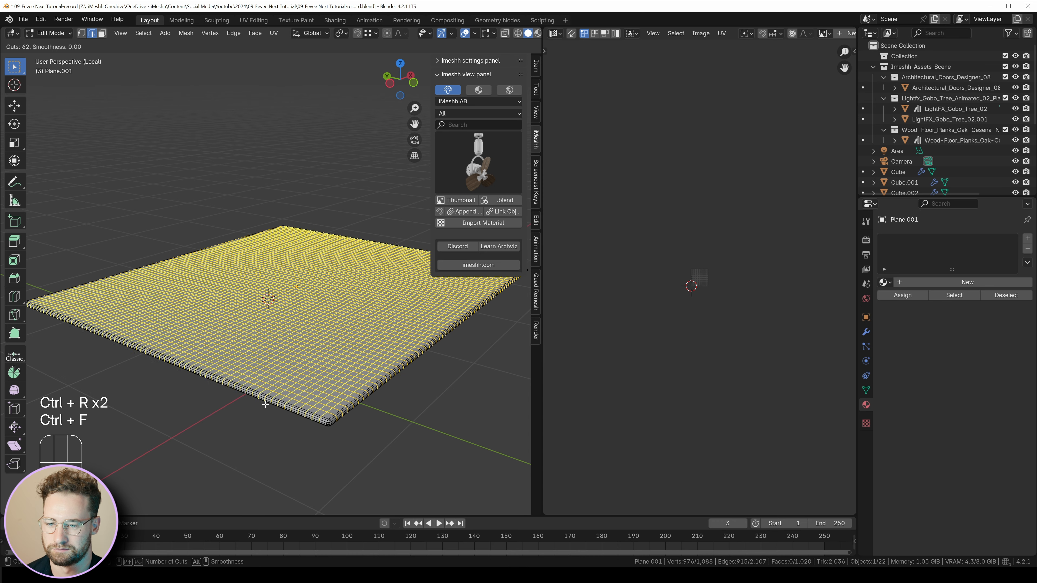
click(264, 403)
key(Tab)
Step: Shade the slab smooth and add a Displace modifier to it
scroll(272, 362, up, 3)
click(866, 332)
right_click(291, 305)
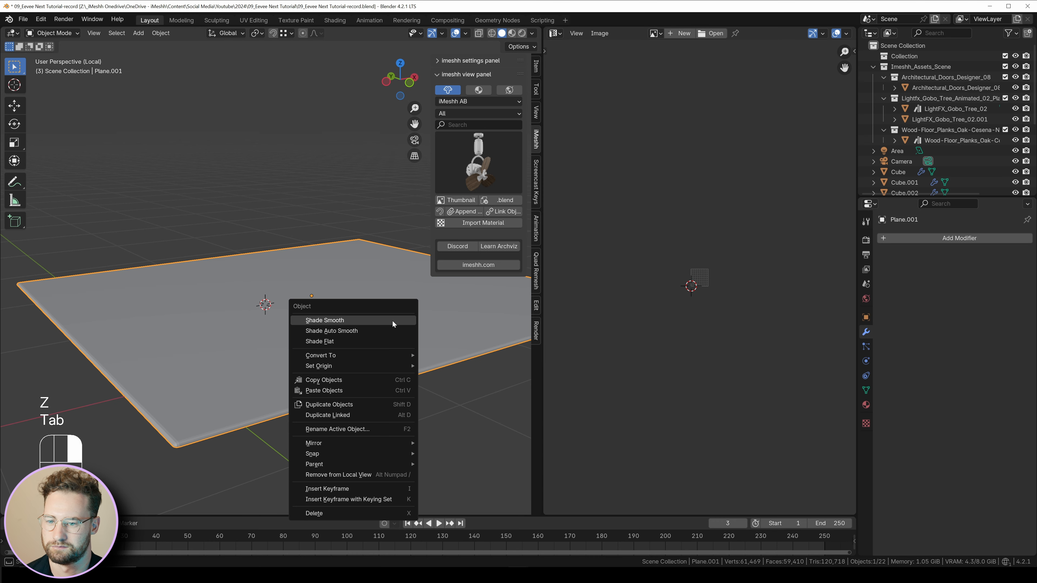
click(924, 239)
click(923, 242)
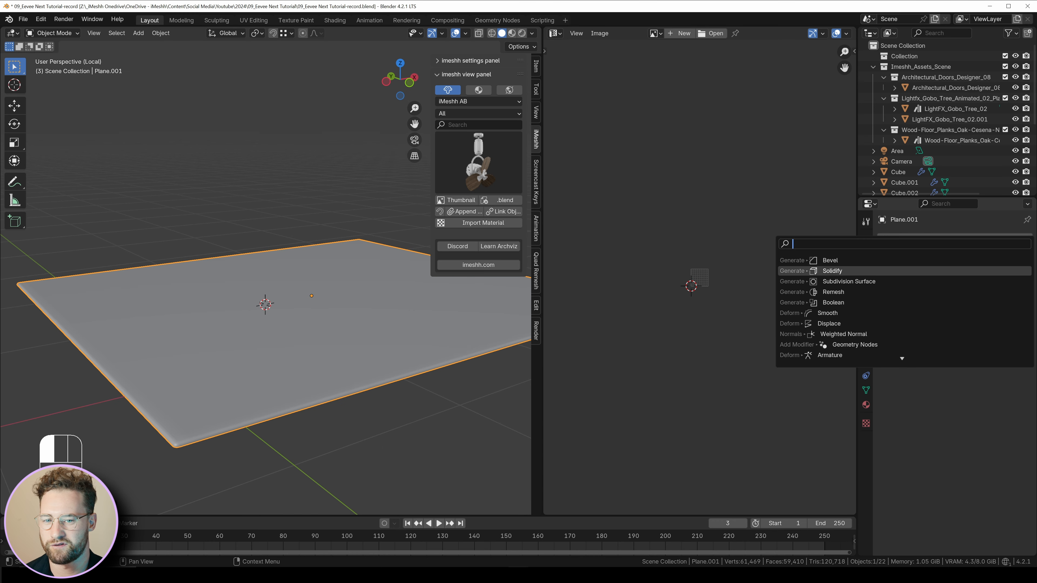
text(displace)
key(Return)
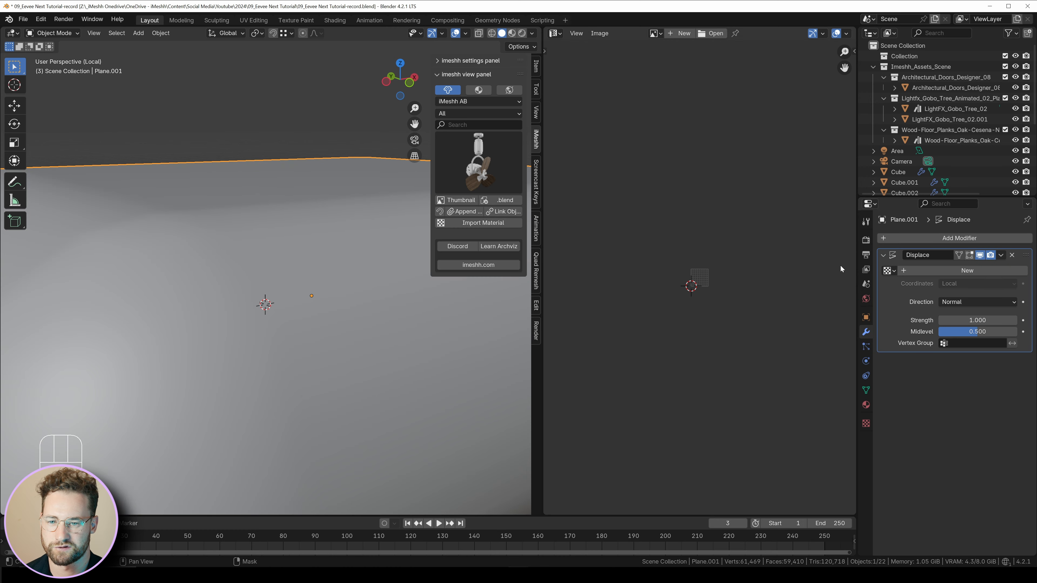
Step: Give the Displace modifier a new texture and set its coordinates to UV
click(967, 270)
click(975, 284)
click(976, 330)
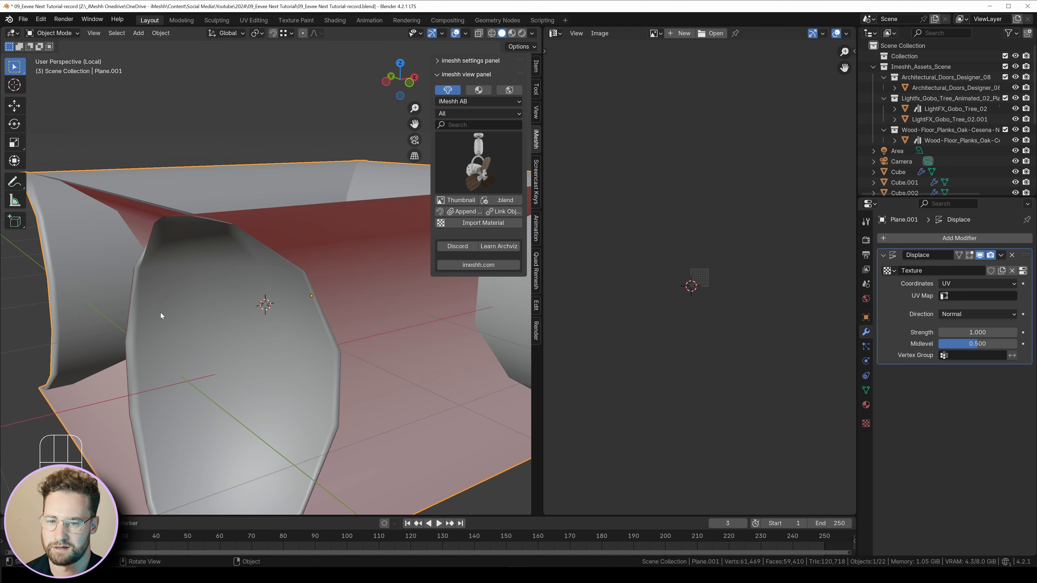
Step: Unwrap the slab's whole mesh with the standard Unwrap method
key(Tab)
key(a)
key(u)
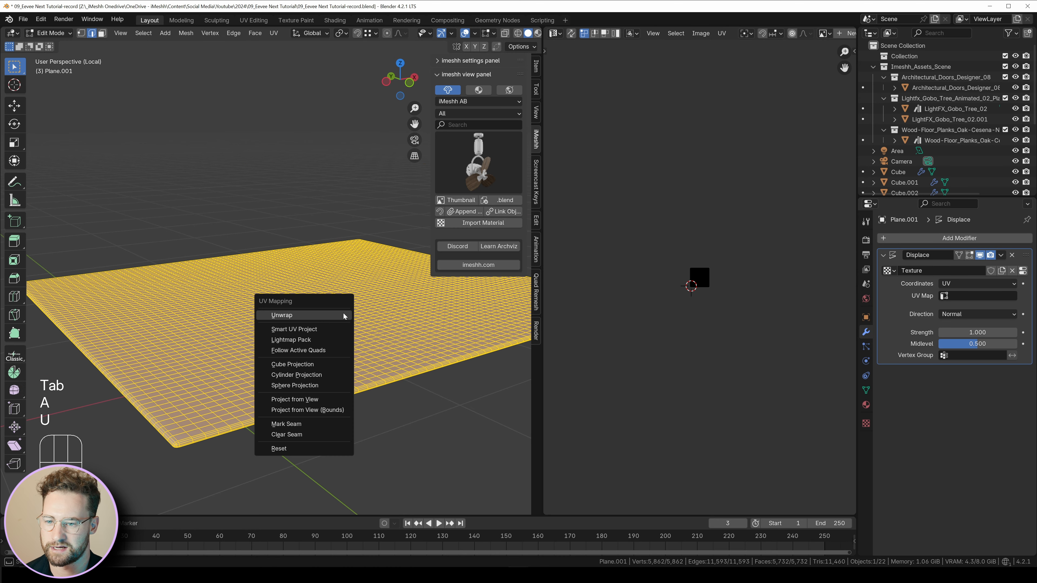
click(344, 316)
key(Tab)
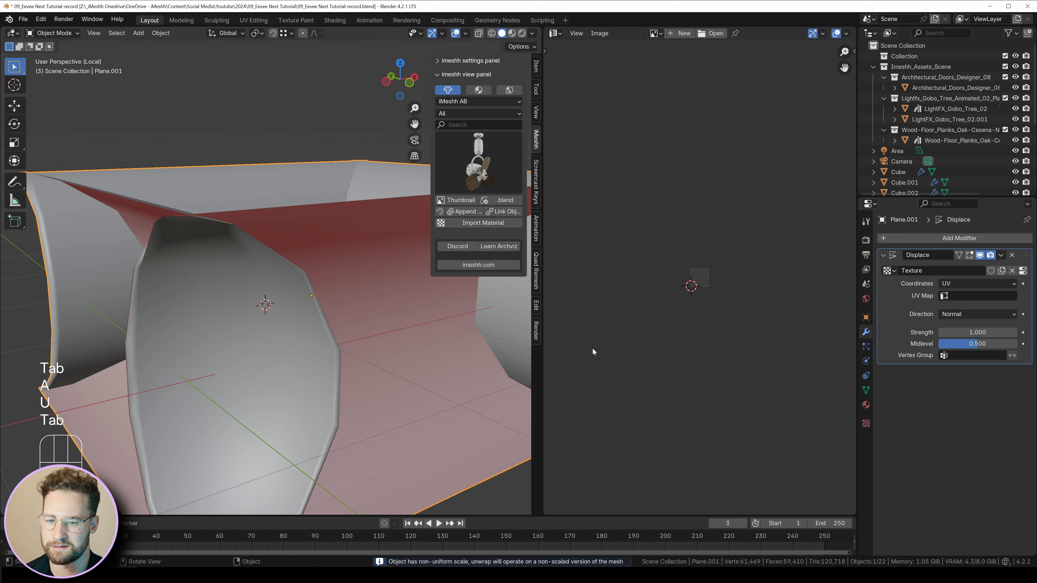
Step: Change the displacement texture's type to Clouds and set the Displace modifier's strength to -0.020
click(1023, 270)
click(933, 270)
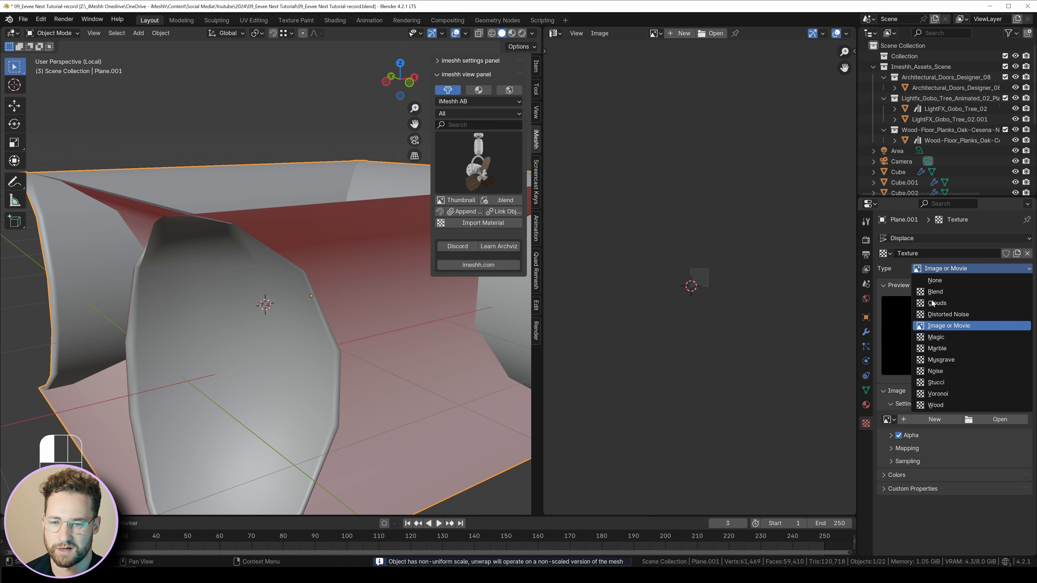
click(943, 304)
click(866, 332)
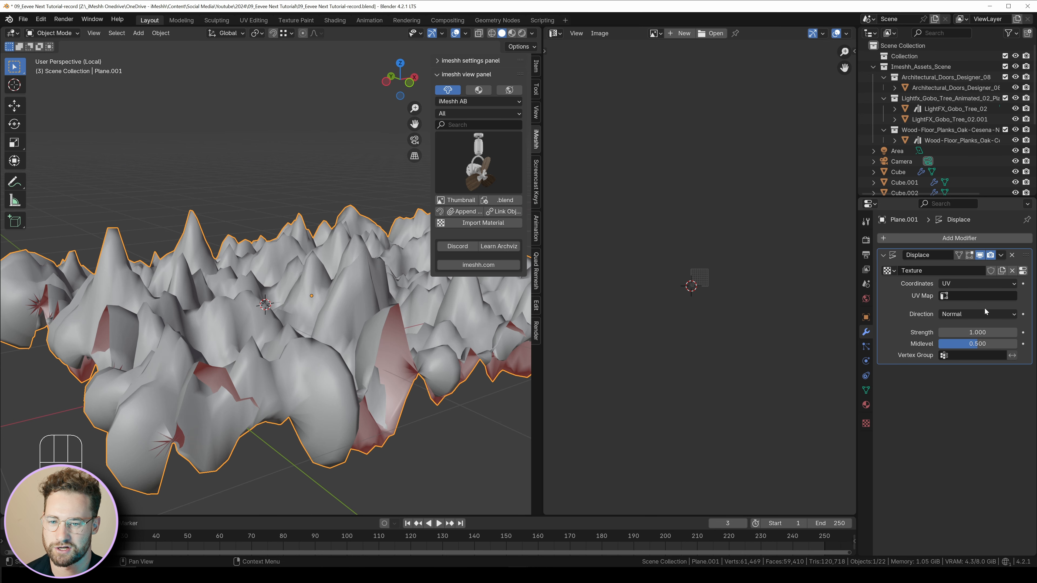
mouse_move(979, 333)
shift+mouse_down()
mouse_move(967, 332)
mouse_move(978, 332)
shift+mouse_up()
middle_drag(491, 378, 293, 357)
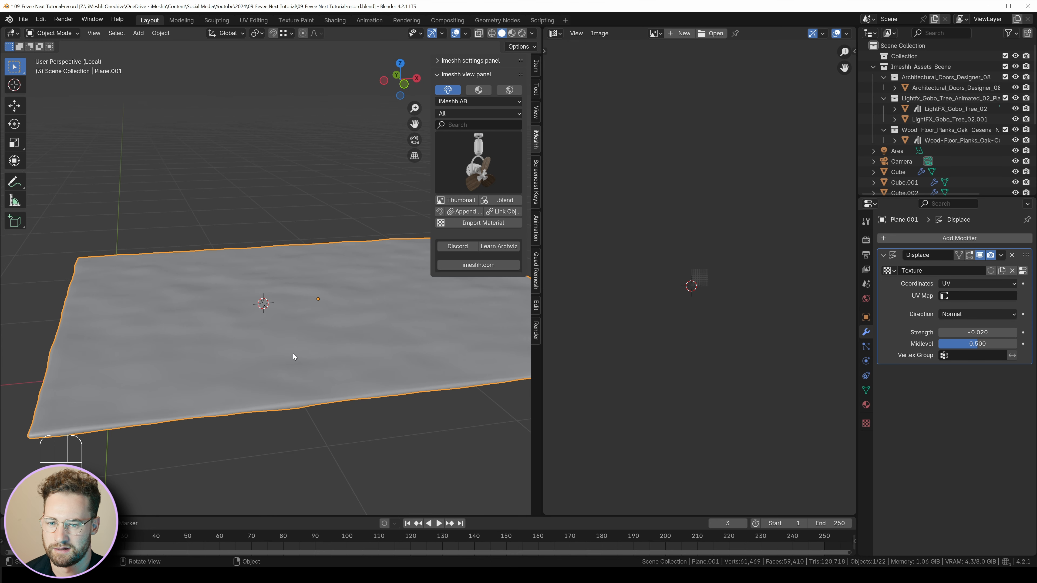
Step: Set the size of the Clouds texture to 1.00
click(1023, 270)
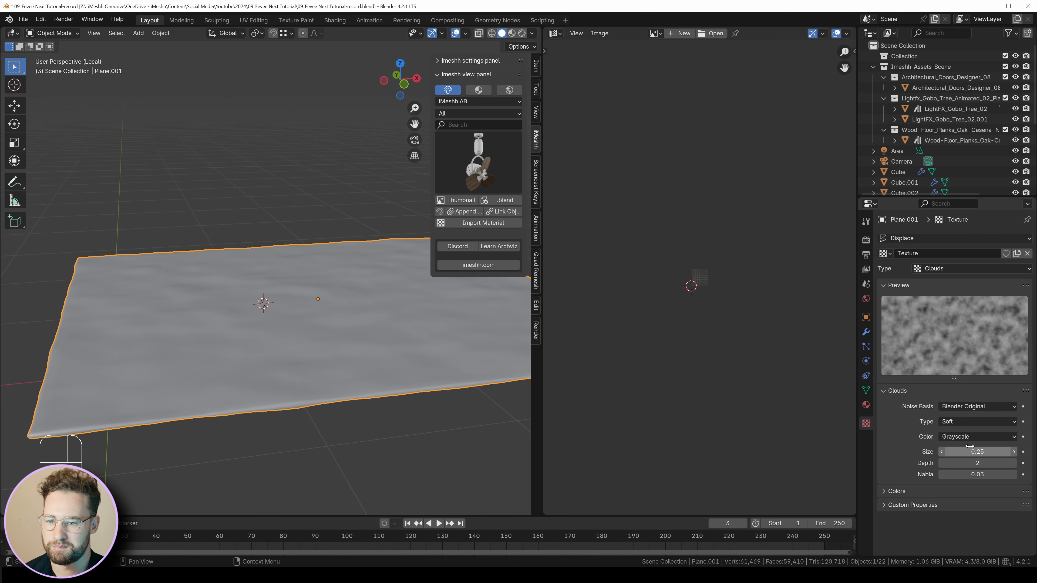
shift+drag(970, 452, 973, 449)
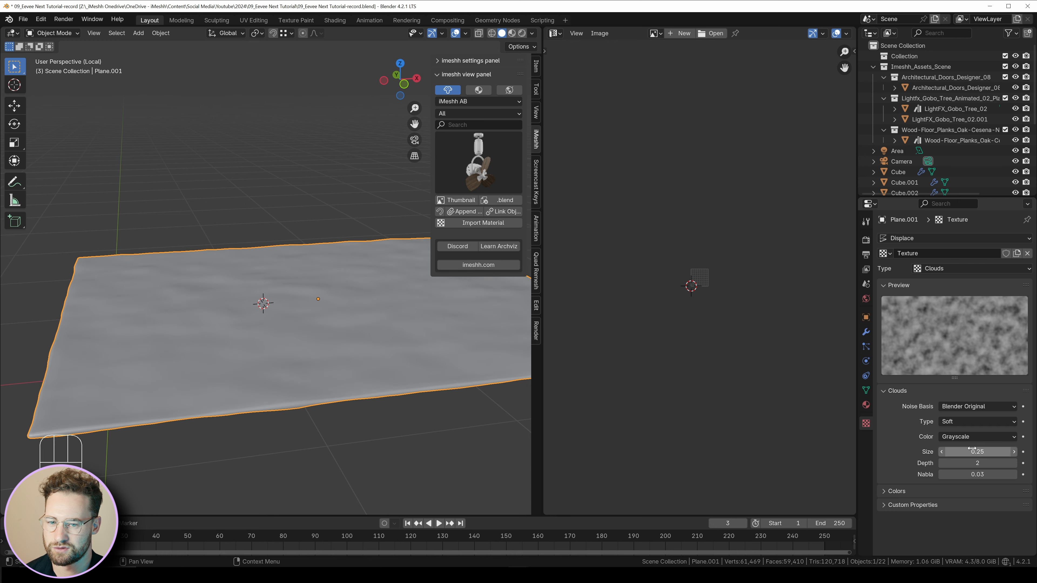
text(1)
key(Return)
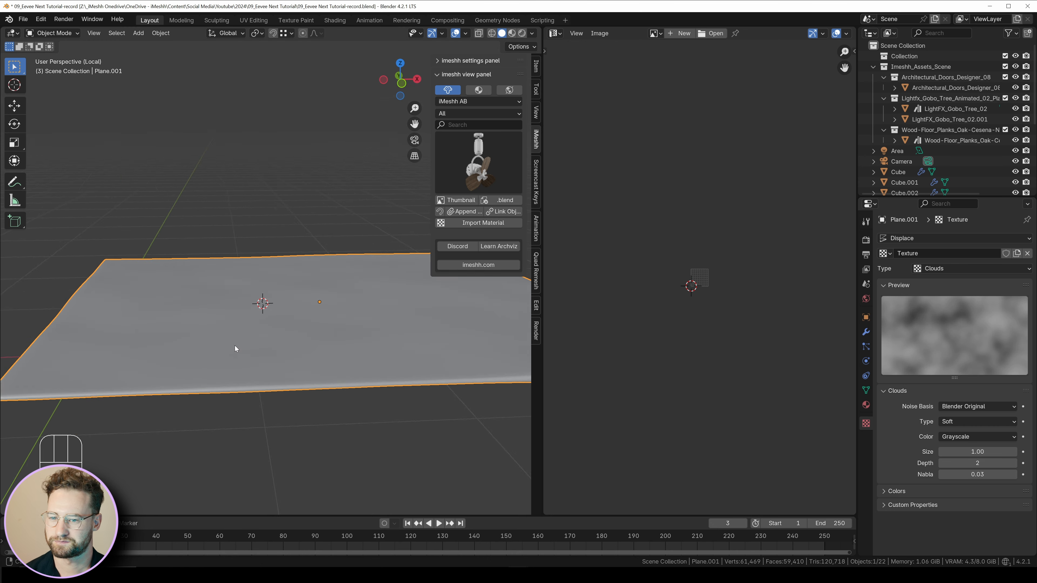
Step: Raise one corner vertex of the slab using proportional editing with Sharp falloff
key(shift+c)
key(Tab)
middle_drag(243, 347, 211, 319)
key(1)
click(267, 279)
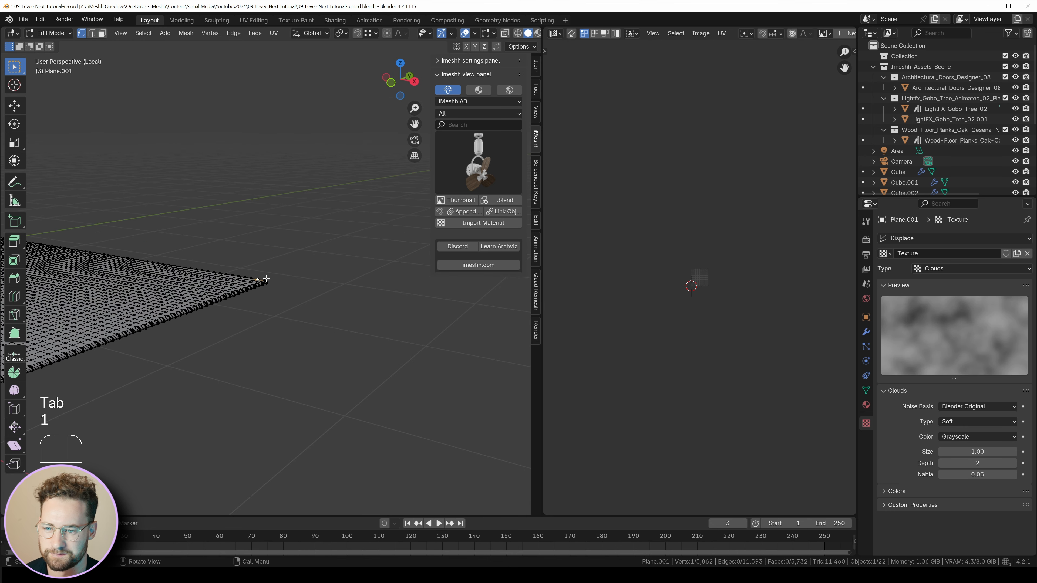
click(403, 37)
click(387, 122)
key(g)
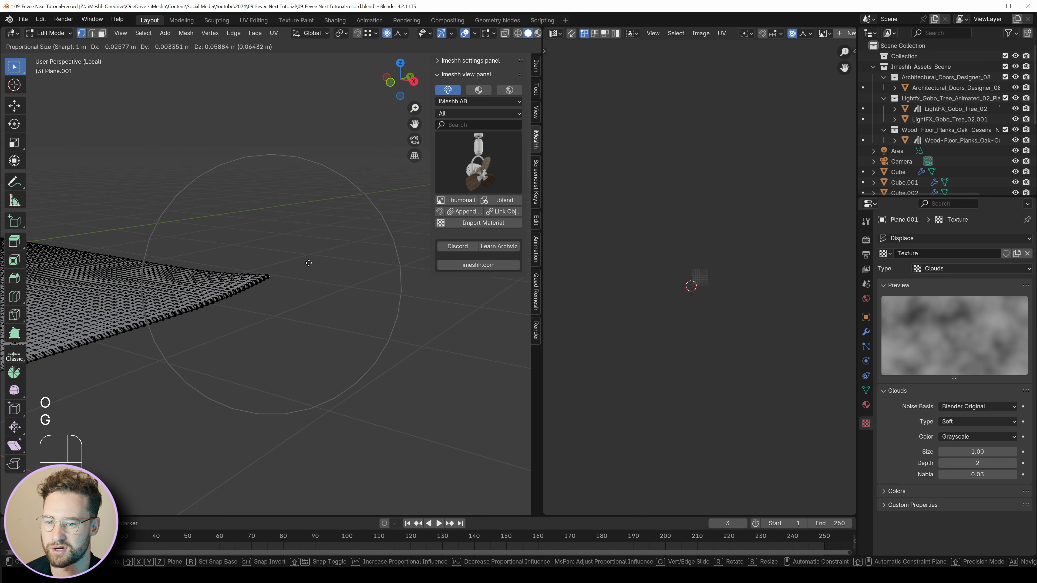
scroll(295, 273, up, 11)
key(Tab)
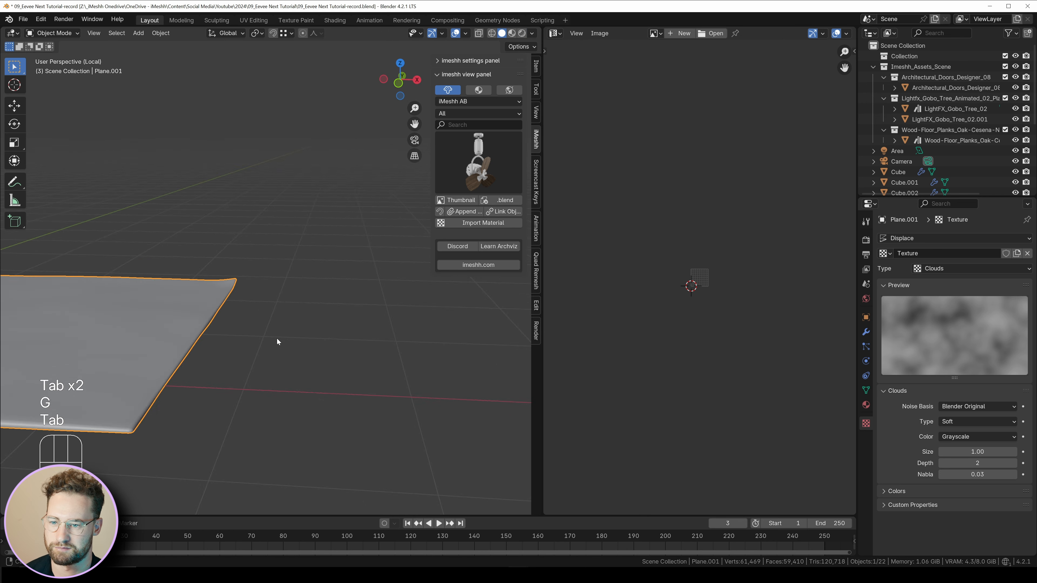
Step: Raise further corner vertices of the slab with the same proportional editing
key(Tab)
middle_drag(278, 343, 235, 320)
key(g)
key(g)
scroll(253, 318, up, 1)
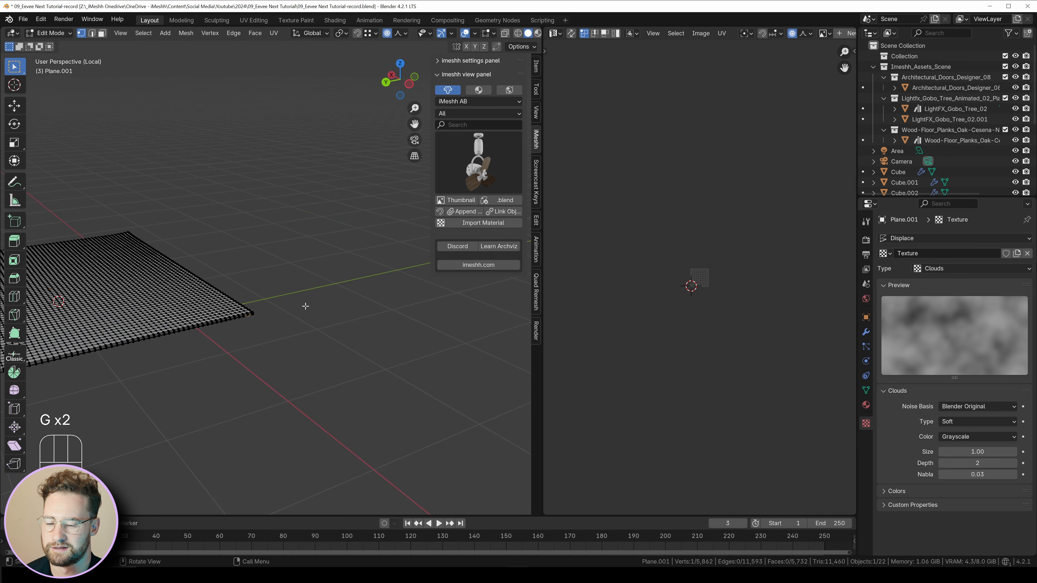
Step: Lower the slab's two far corners slightly along Z with proportional editing, judging them through the camera view
key(Tab)
key(KP_0)
key(KP_Decimal)
key(KP_0)
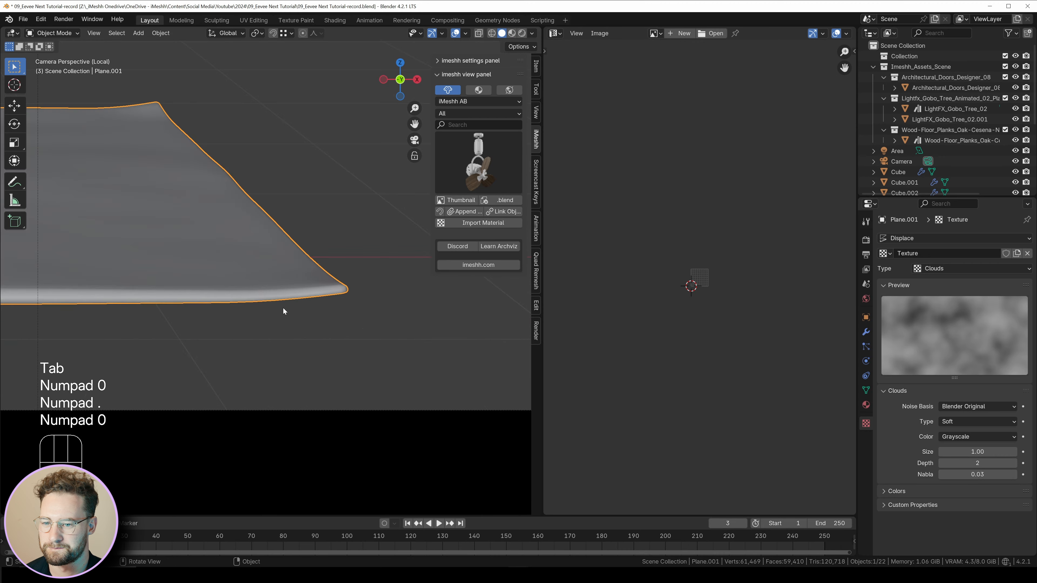
scroll(283, 308, down, 6)
shift+middle_drag(283, 308, 496, 352)
scroll(495, 353, down, 2)
shift+middle_drag(367, 327, 356, 347)
scroll(356, 347, up, 2)
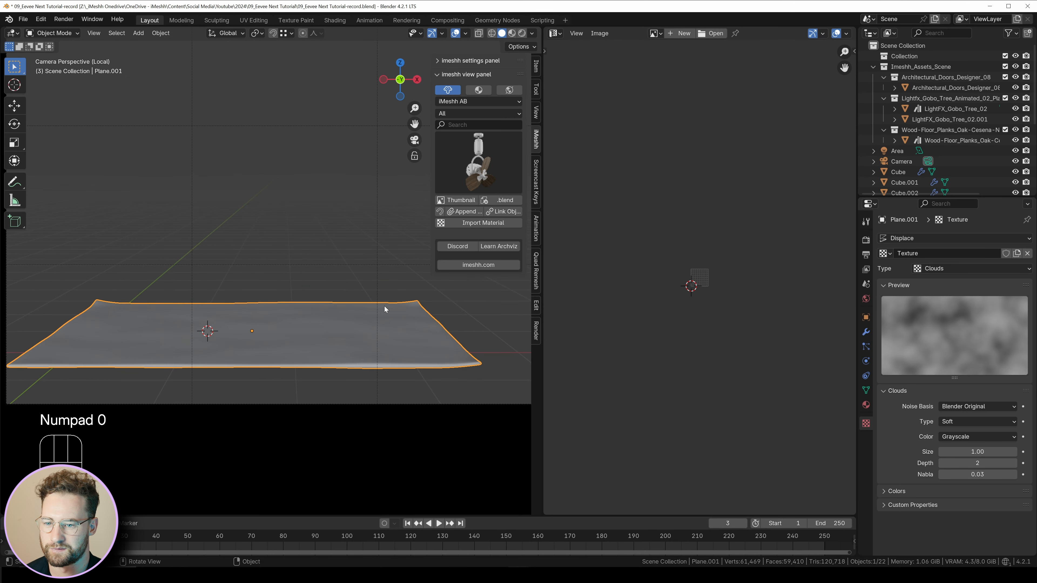
key(Tab)
key(g)
key(z)
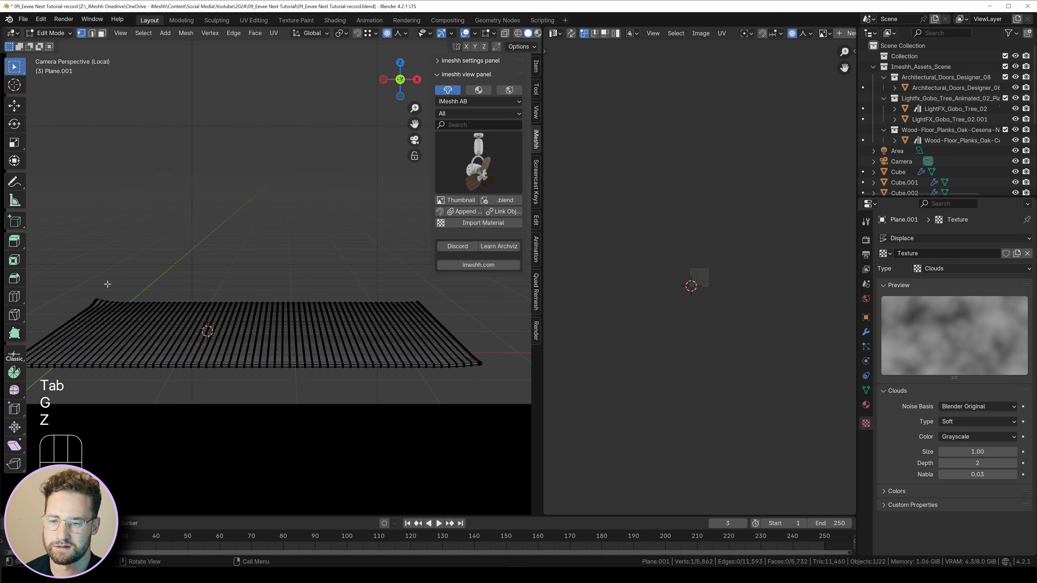
key(g)
key(z)
Step: Return to Object Mode and apply the slab's scale
key(Tab)
key(shift+a)
key(ctrl+a)
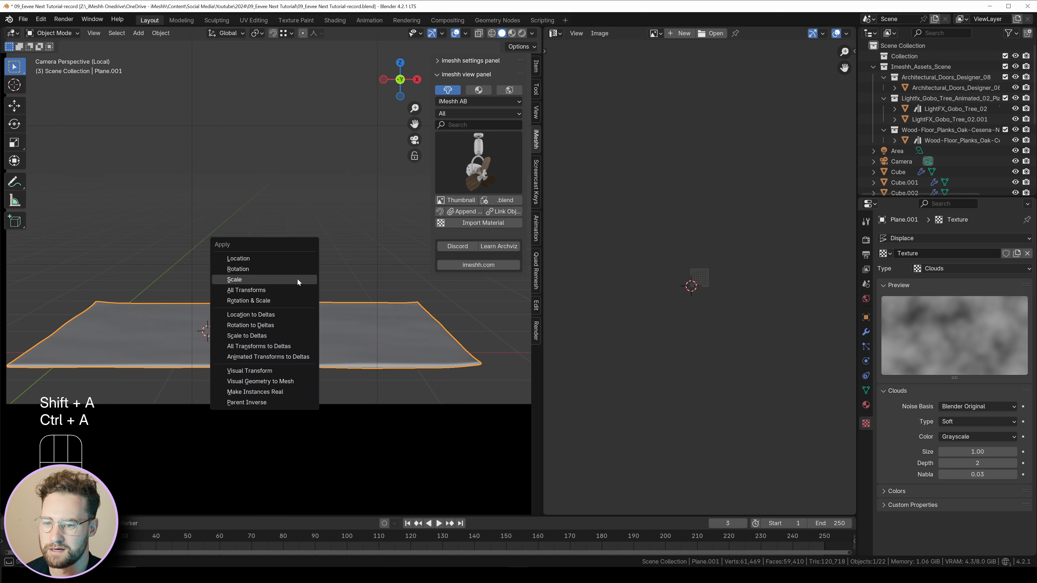
click(297, 279)
Step: Add a Fur hair curves object on the slab and collapse its Set Hair Curve Profile modifier
key(shift+a)
mouse_move(304, 288)
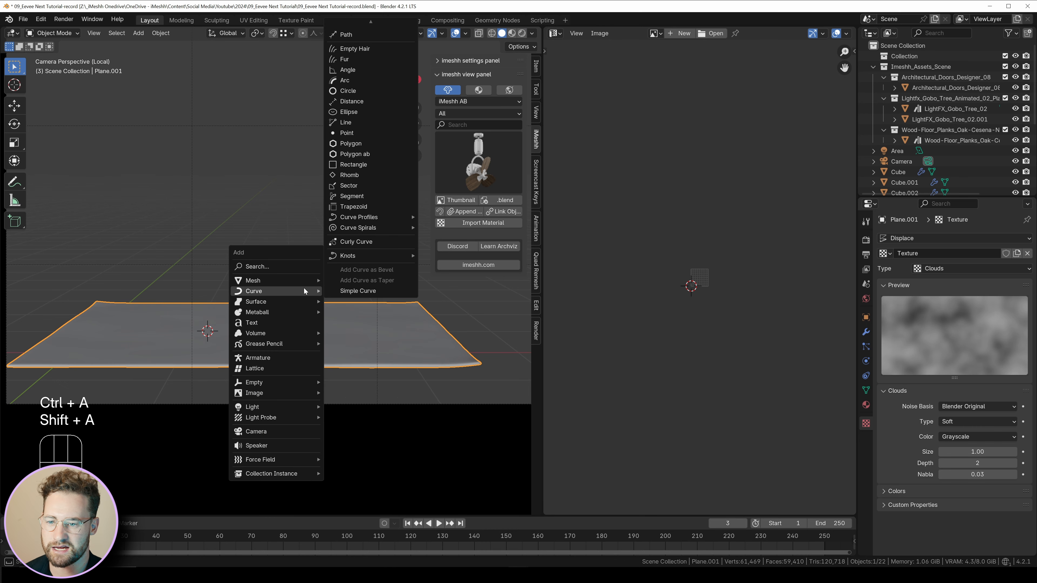
click(372, 58)
click(866, 332)
click(884, 255)
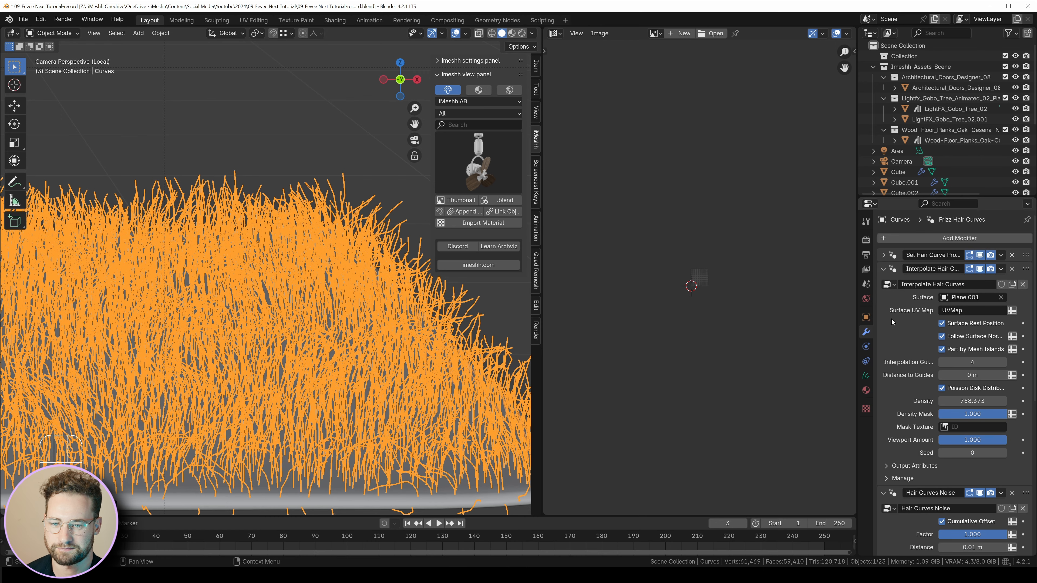
scroll(331, 316, down, 7)
scroll(325, 315, down, 3)
shift+middle_drag(326, 315, 288, 278)
Step: In Sculpt Mode, erase all the generated fur from the slab with the Delete brush at a 283 px radius in wireframe shading
click(54, 35)
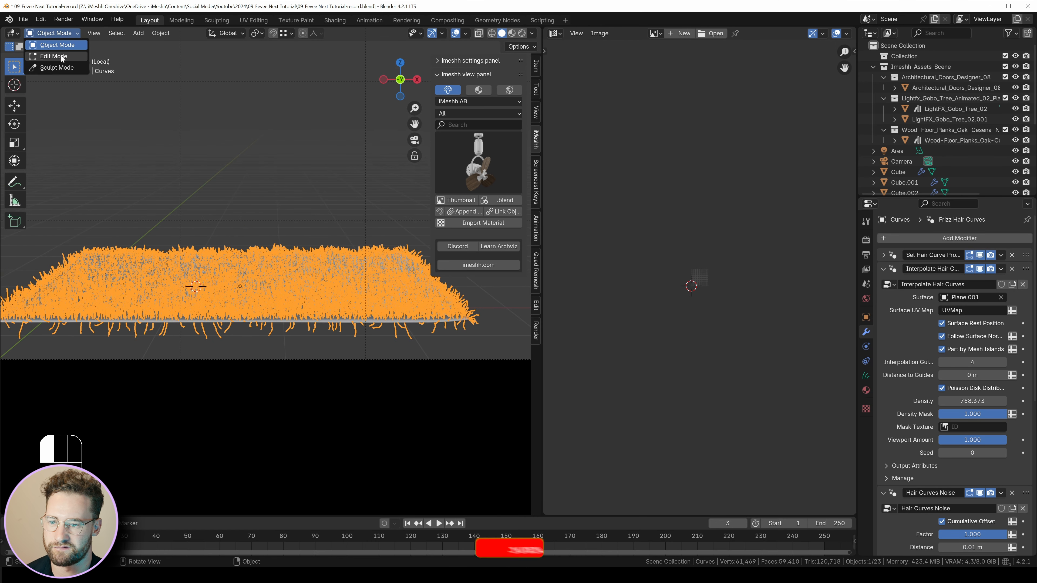
click(50, 64)
click(15, 106)
scroll(255, 243, down, 3)
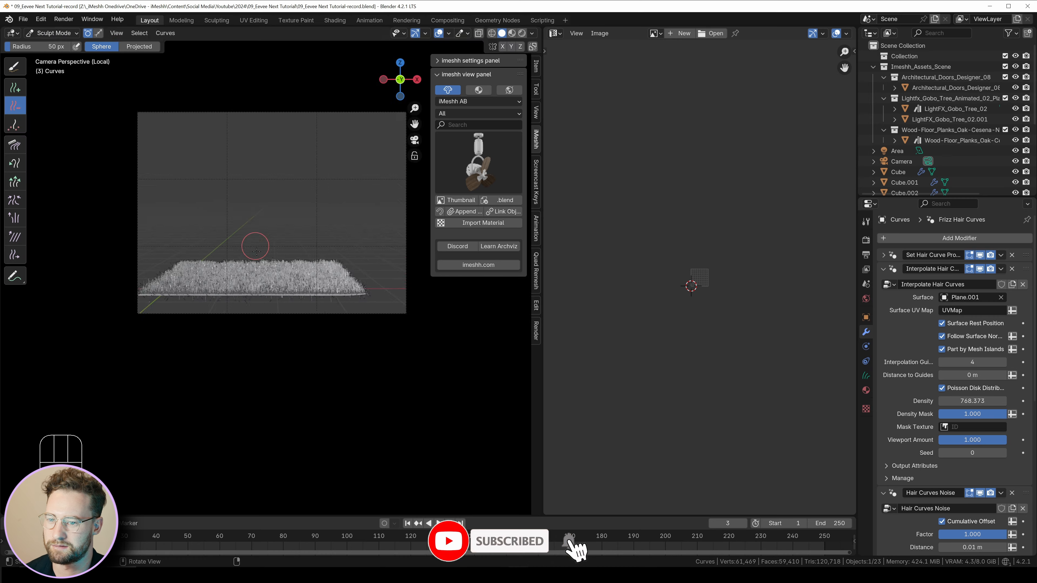
middle_drag(255, 243, 262, 335)
key(f)
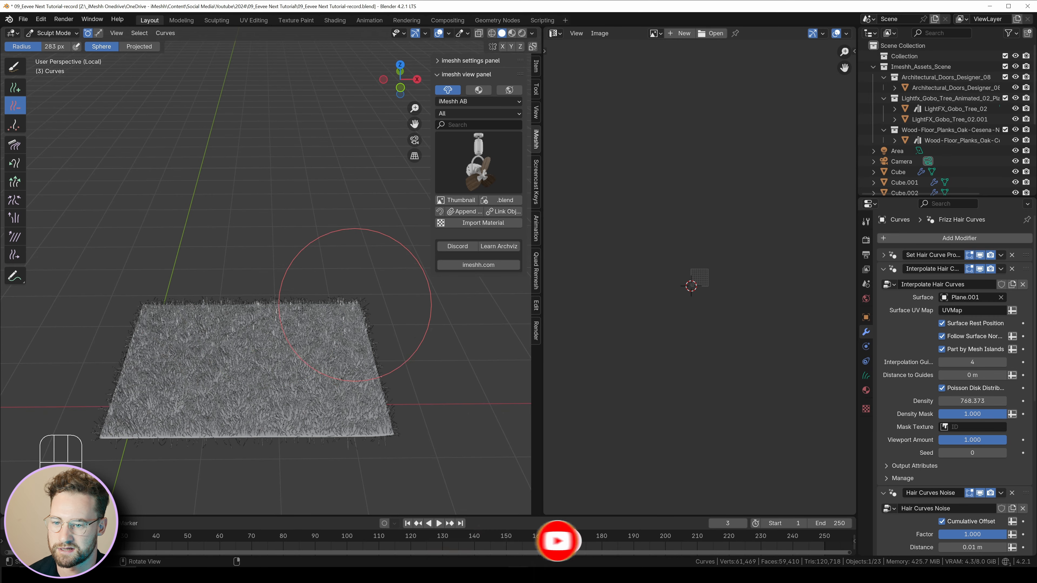
middle_drag(335, 312, 424, 39)
key(z)
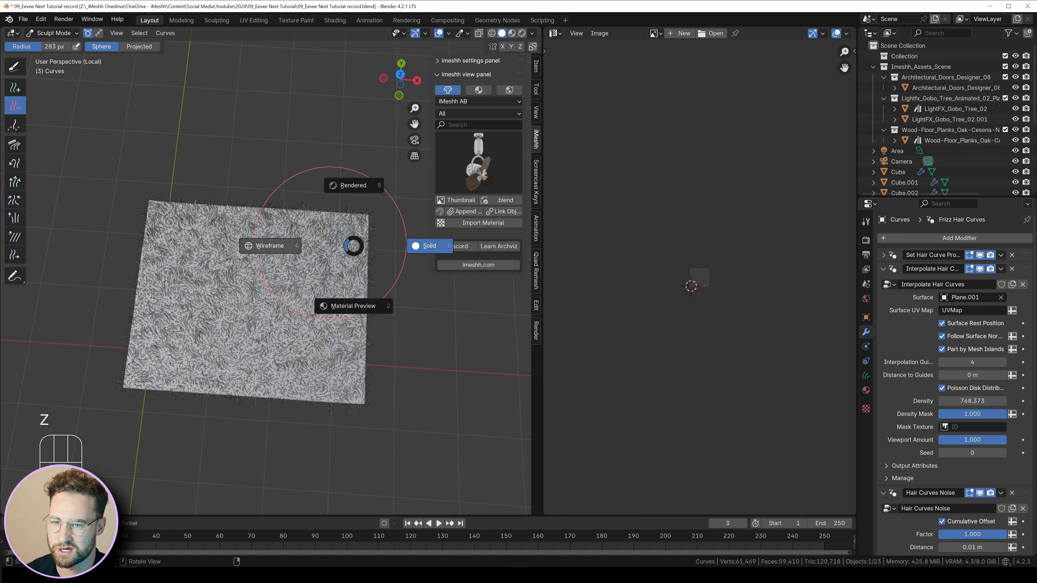
click(273, 244)
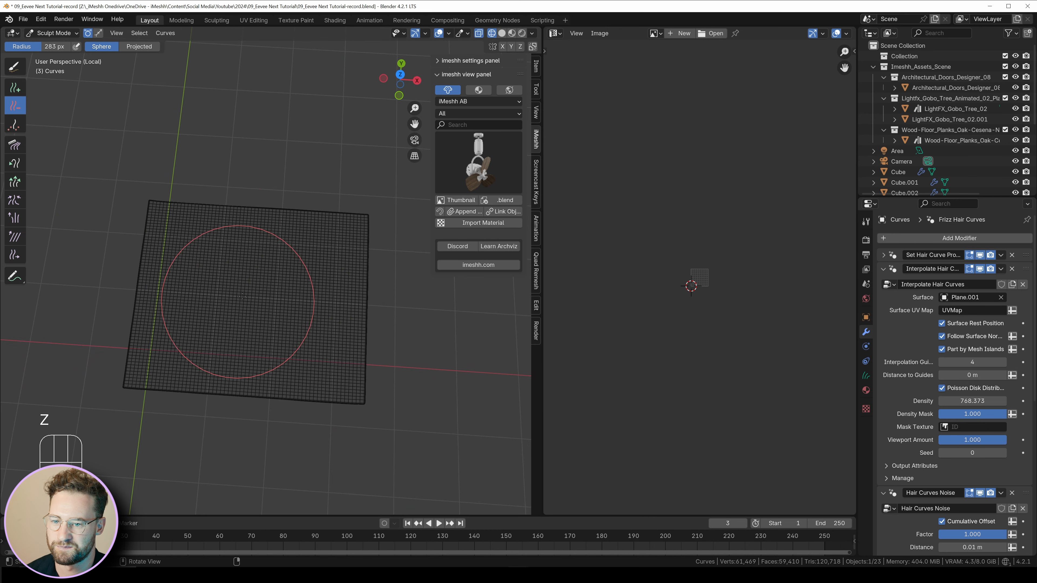
middle_drag(236, 303, 235, 314)
Step: Set the Add brush's curve shape to interpolate only the radius, with a curve length of .05 m
click(16, 93)
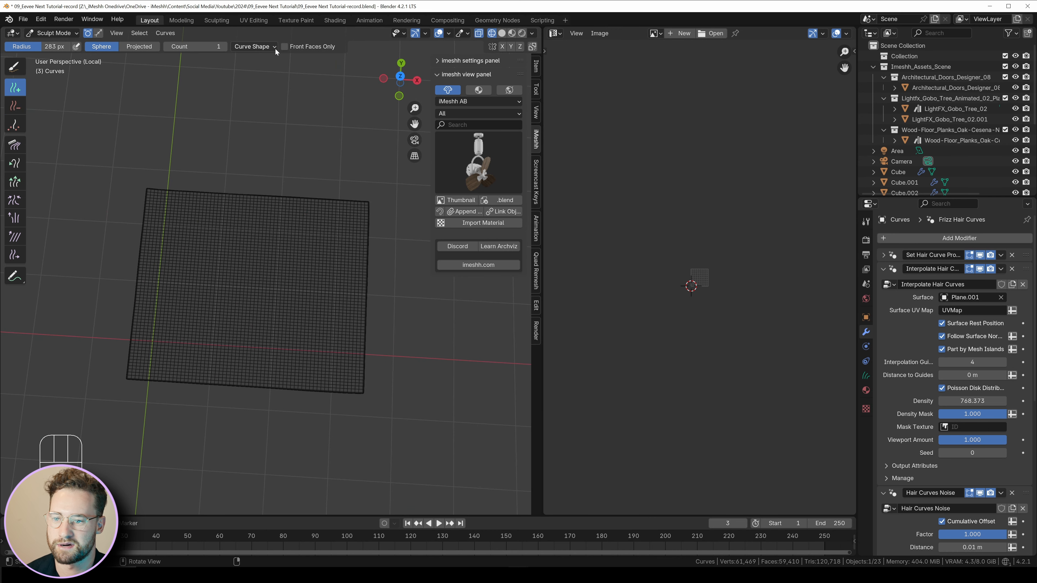
click(252, 46)
click(250, 77)
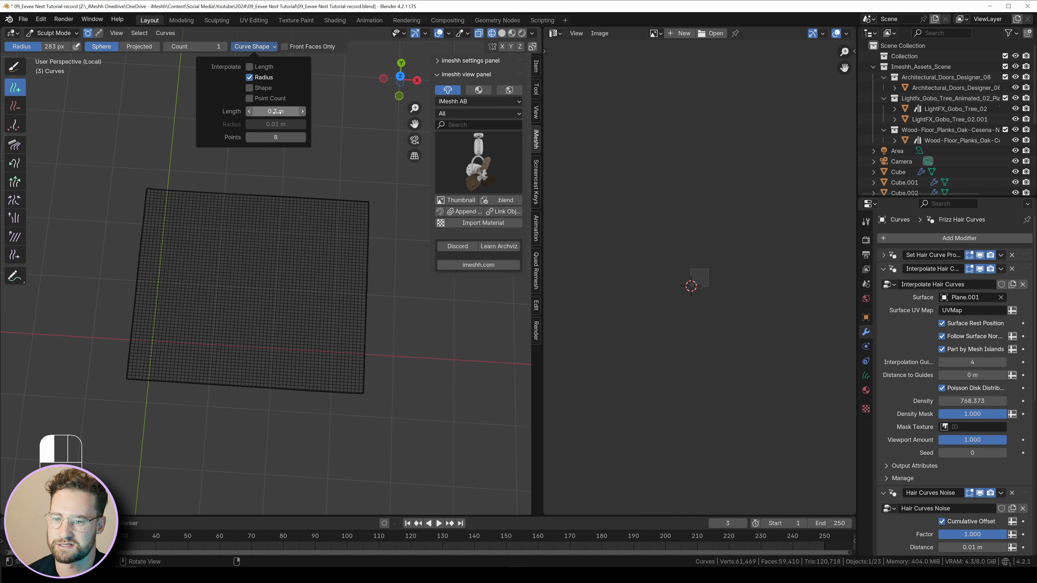
click(276, 111)
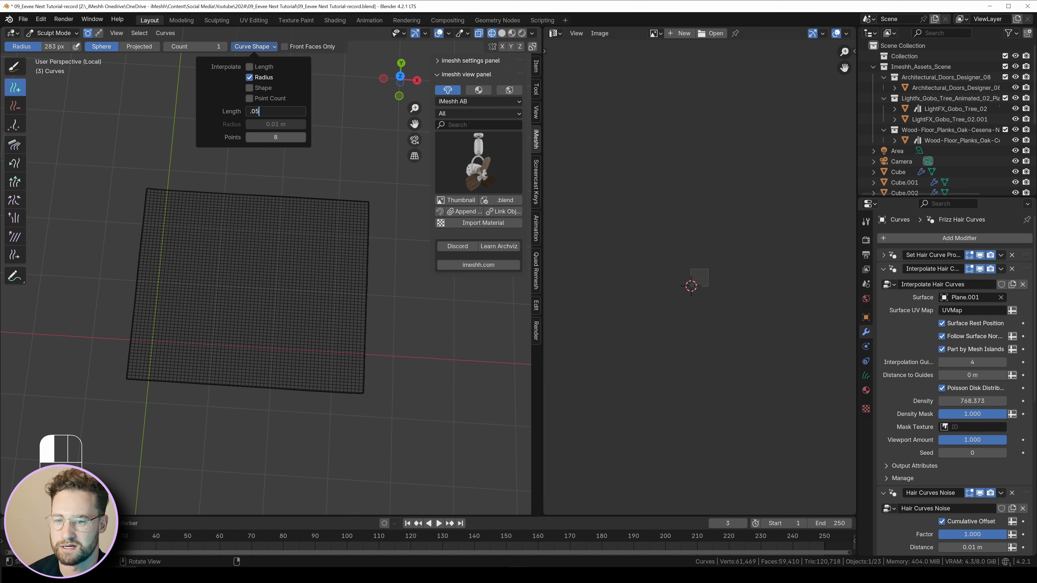
middle_drag(291, 188, 243, 174)
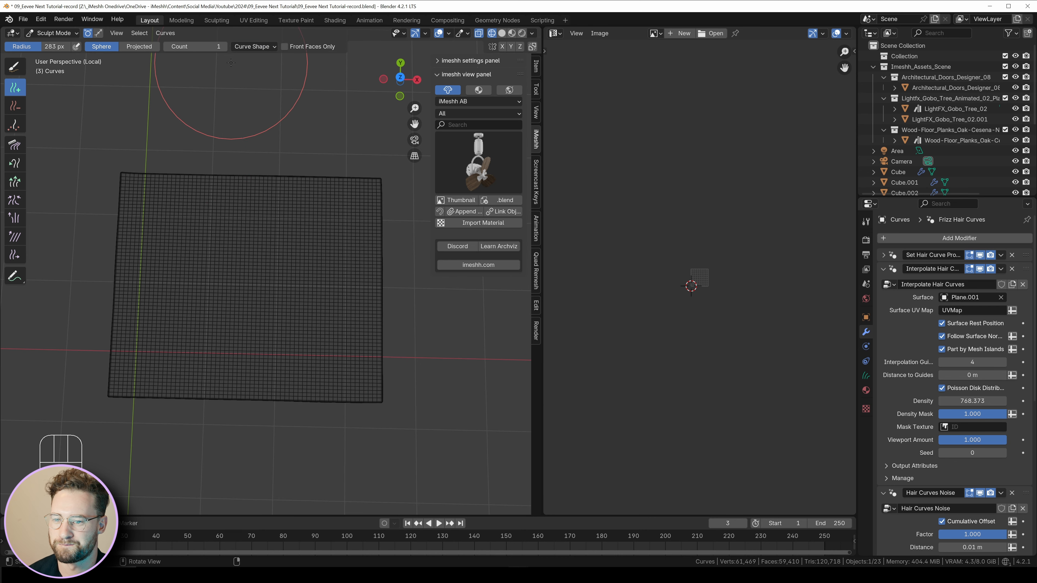
Step: Paint new short fur across the slab's surface with the Add brush
click(195, 46)
mouse_move(124, 176)
mouse_down()
mouse_move(105, 197)
mouse_move(228, 174)
mouse_move(352, 204)
mouse_move(301, 277)
mouse_move(81, 243)
mouse_move(127, 336)
mouse_move(301, 325)
mouse_move(368, 381)
mouse_move(176, 341)
mouse_move(46, 243)
mouse_move(97, 167)
mouse_move(374, 198)
mouse_move(368, 359)
mouse_move(197, 266)
mouse_move(296, 331)
mouse_move(251, 252)
mouse_up()
middle_drag(251, 252, 259, 174)
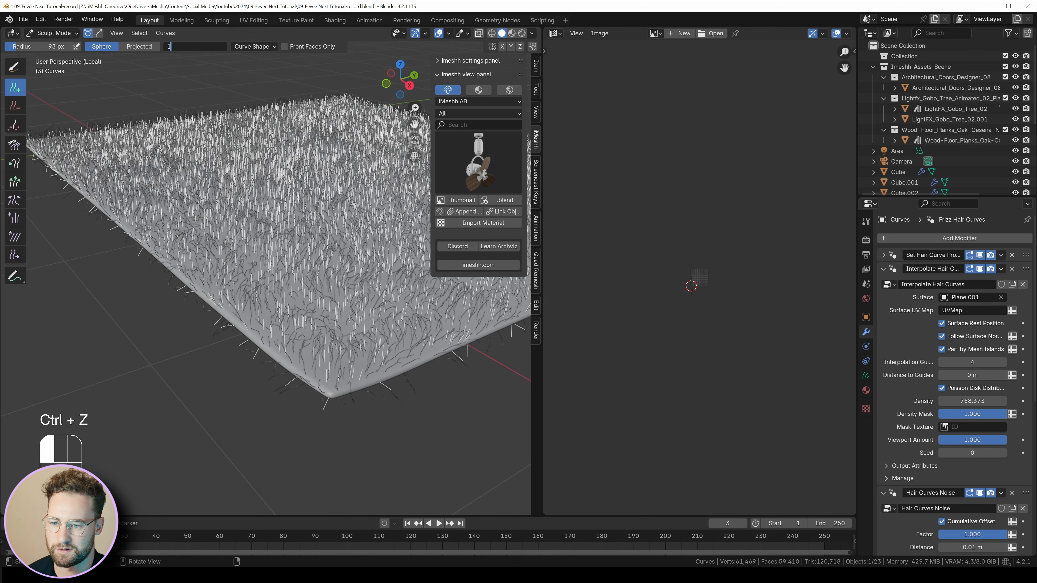
Step: Set the Add brush's count to 10 and paint denser fur along the slab's outer edges with a 93 px radius
text(0)
key(Return)
shift+middle_drag(192, 78, 208, 107)
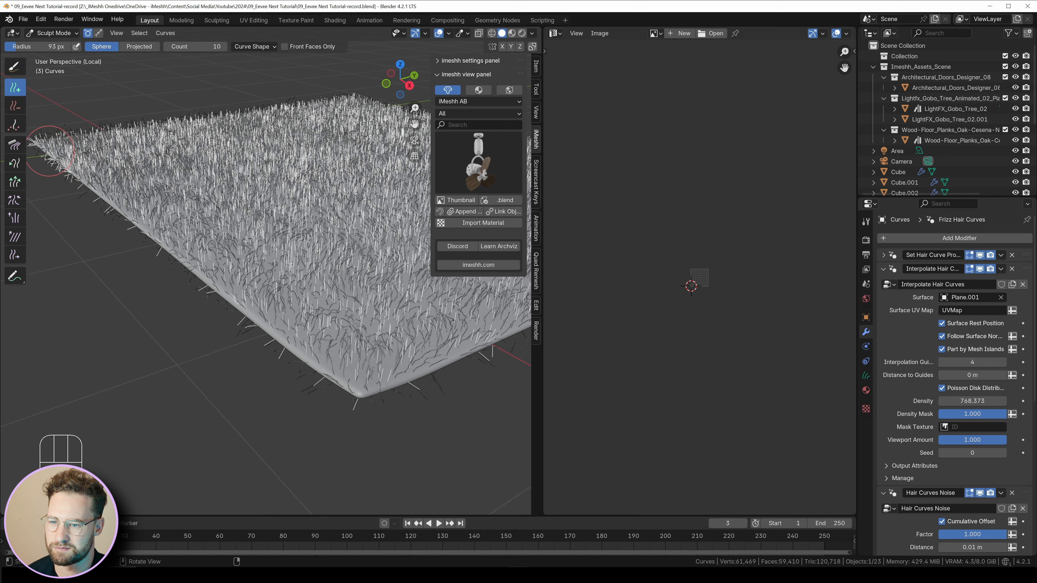
drag(73, 169, 105, 198)
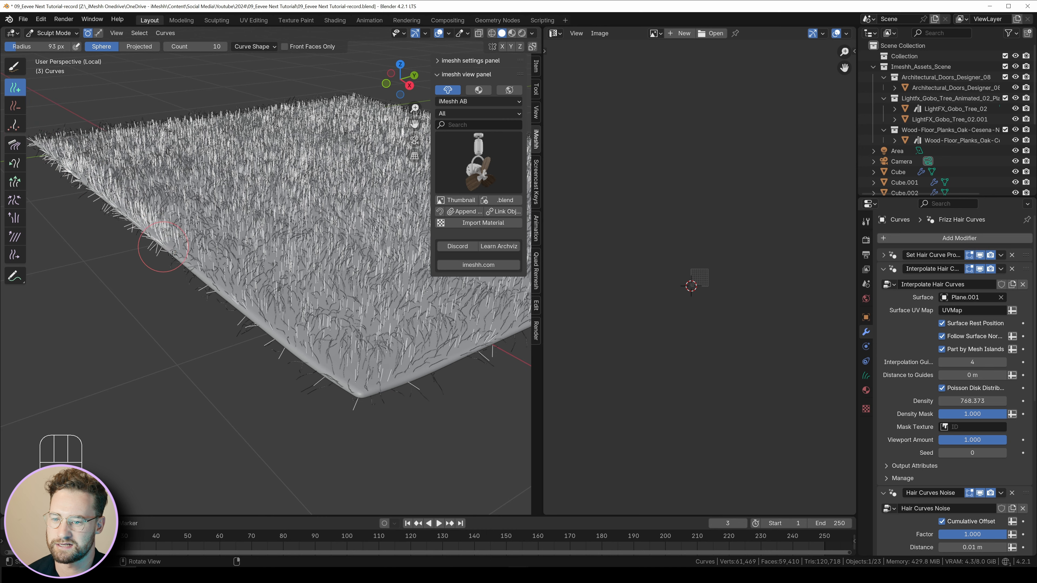
drag(208, 281, 373, 384)
shift+middle_drag(373, 384, 203, 363)
drag(126, 407, 190, 370)
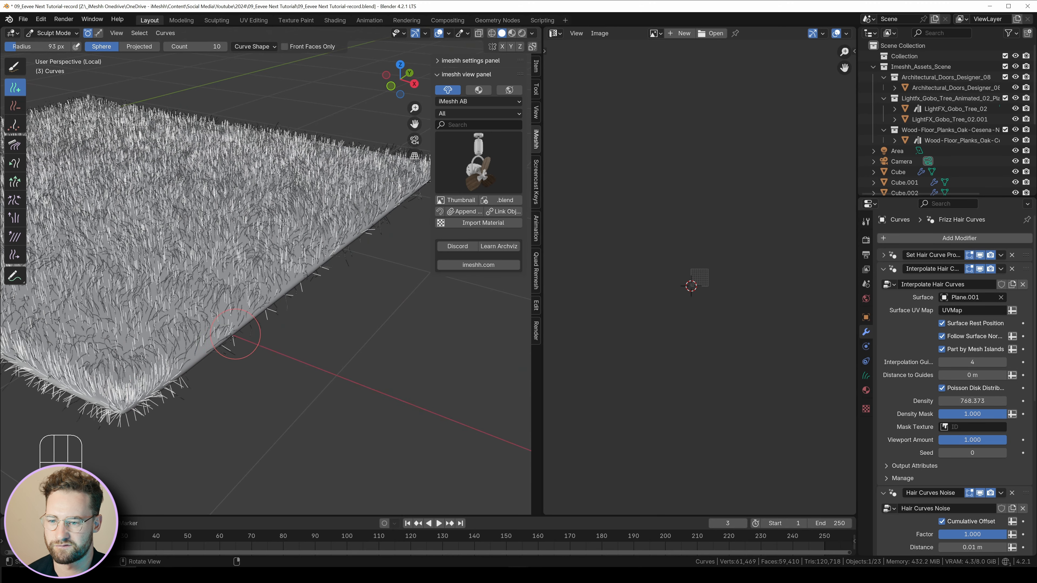
mouse_move(231, 337)
mouse_down()
mouse_move(213, 348)
mouse_move(383, 216)
mouse_up()
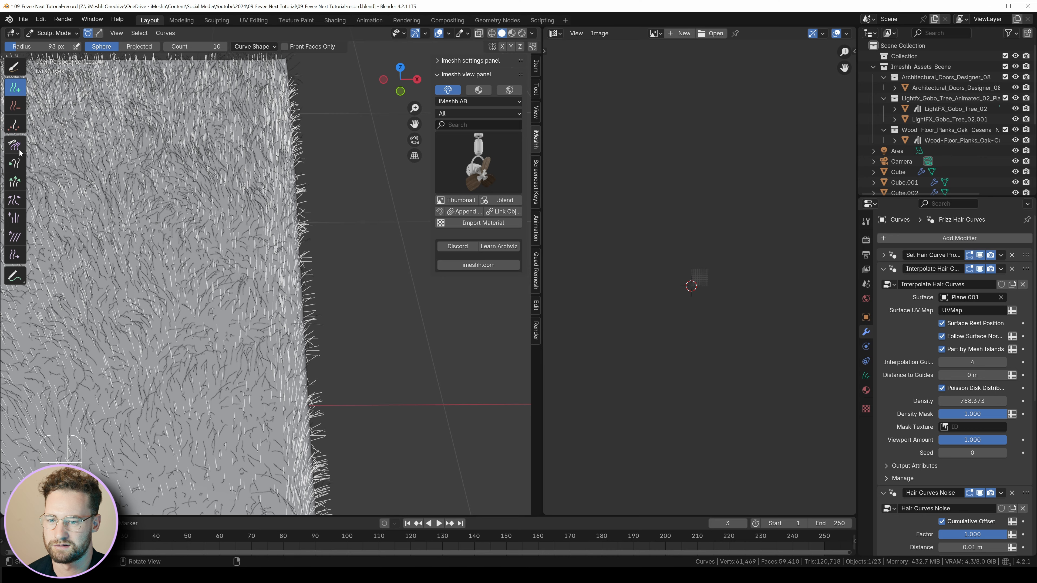
Step: Comb the fur at the slab's edge upward from the front view with the Comb brush, using a 423 px radius and Projected falloff
click(15, 145)
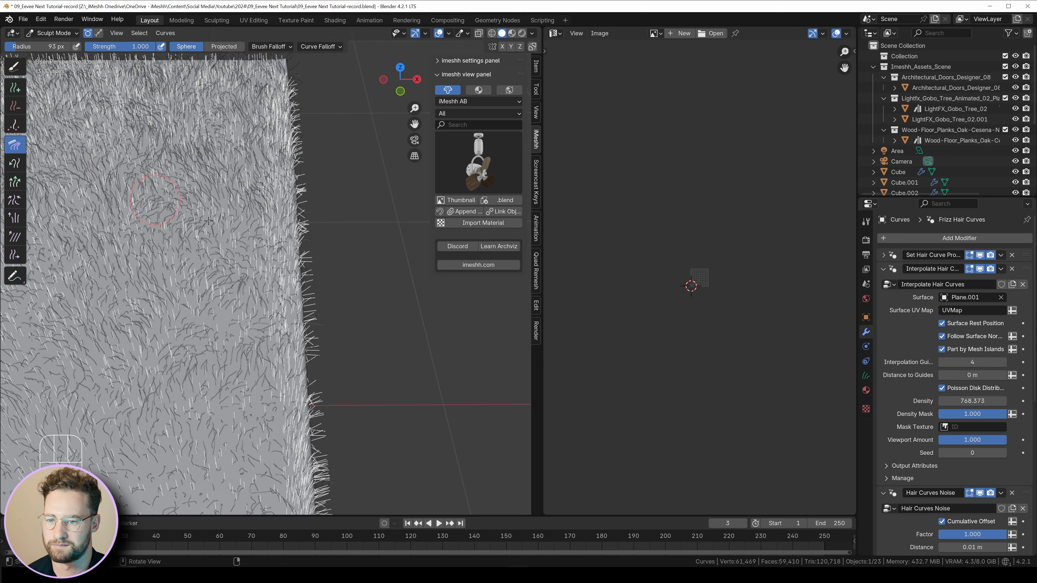
scroll(250, 281, down, 6)
key(KP_1)
scroll(250, 277, up, 6)
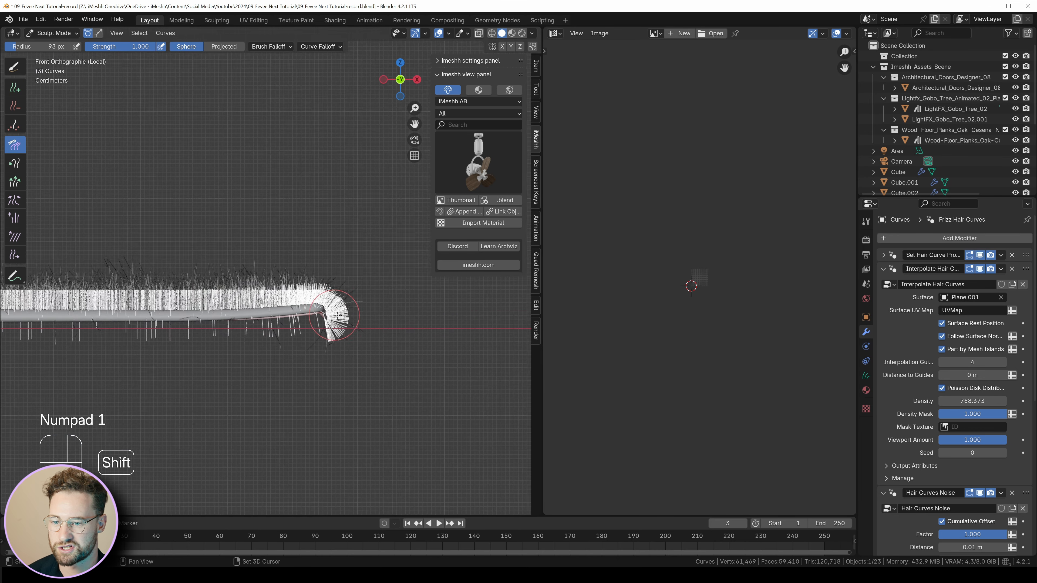
shift+middle_drag(258, 291, 216, 275)
key(ctrl+z)
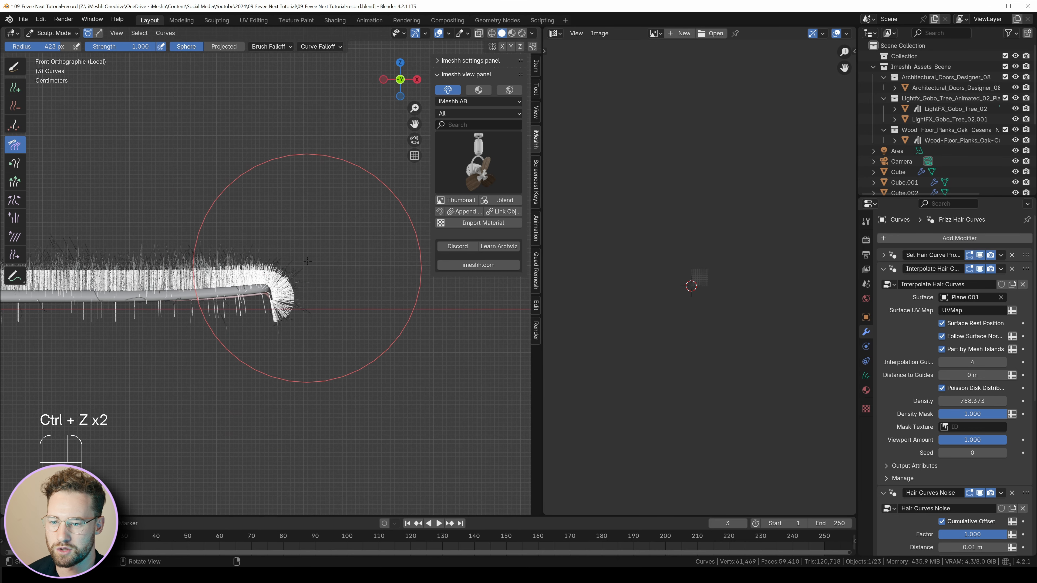
click(223, 46)
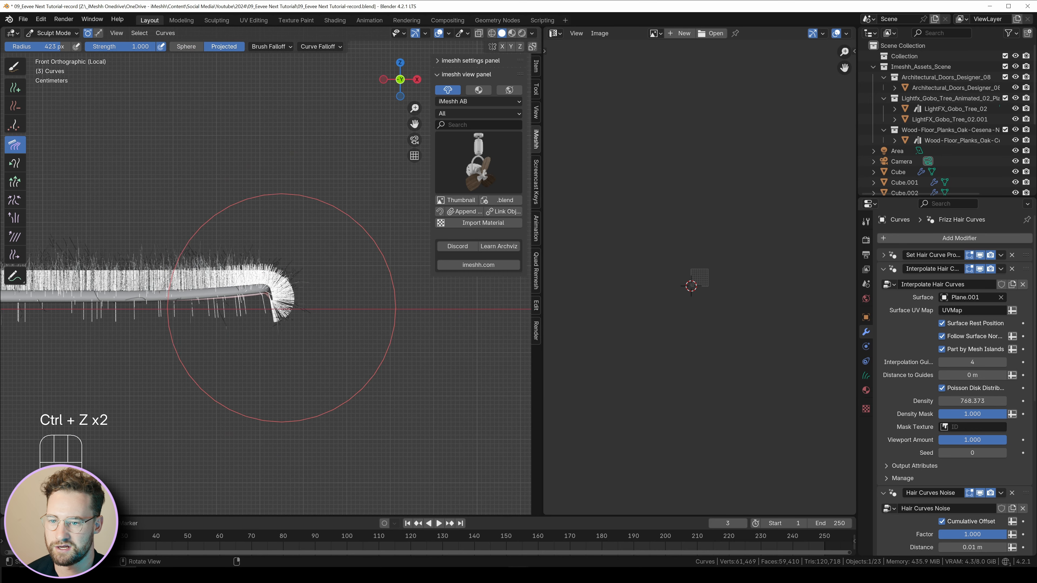
mouse_move(277, 302)
mouse_down()
mouse_move(278, 342)
mouse_move(321, 296)
mouse_up()
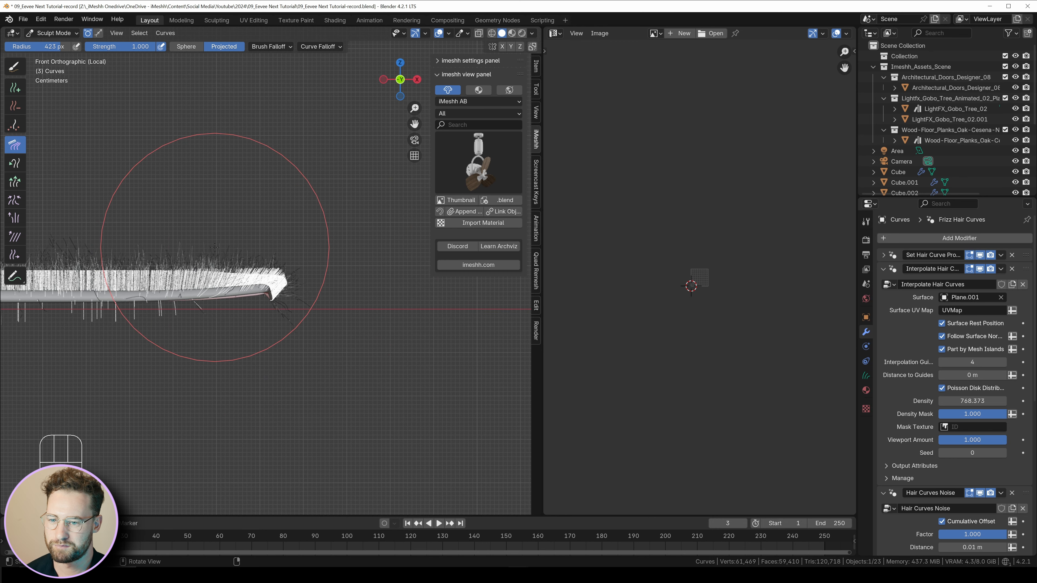
Step: Comb the fur around the slab's edge from the right side view, and undo the last action
key(KP_1)
key(KP_3)
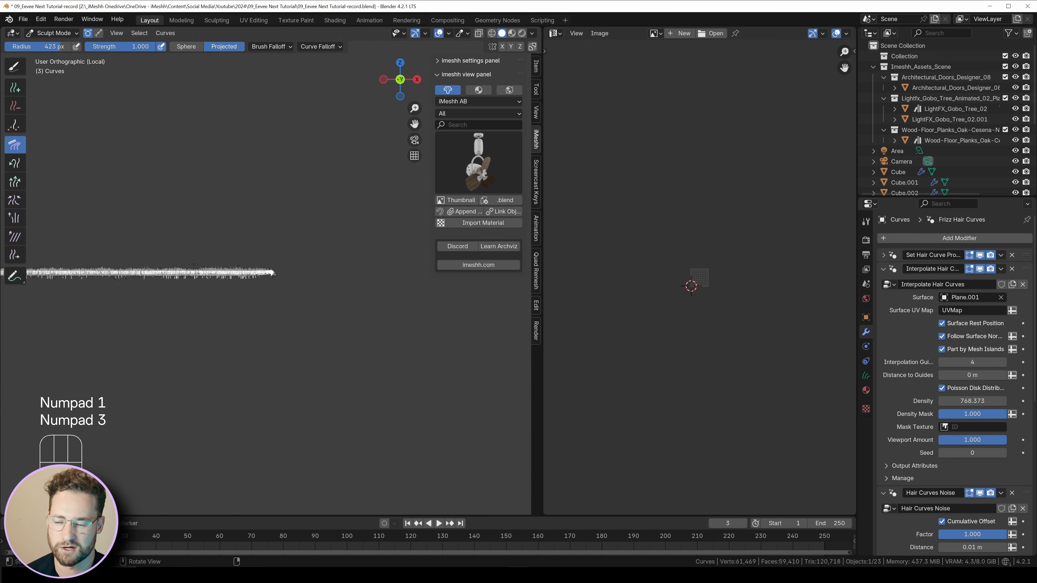
scroll(203, 296, up, 8)
shift+middle_drag(204, 296, 358, 315)
scroll(163, 286, up, 2)
shift+middle_drag(143, 282, 265, 293)
drag(269, 293, 238, 300)
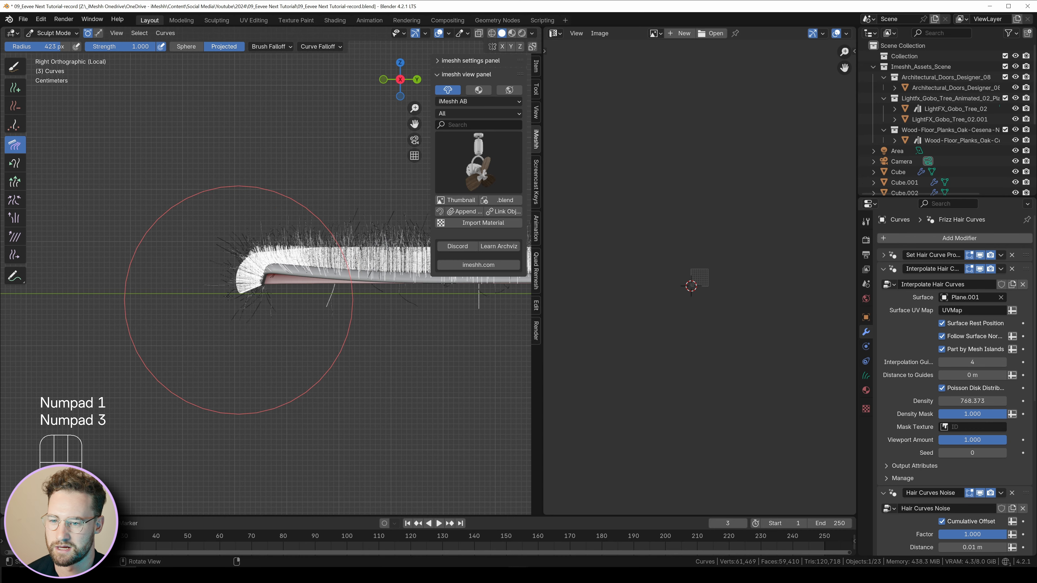
middle_drag(222, 306, 209, 272)
mouse_move(292, 236)
middle_down()
mouse_move(277, 232)
mouse_move(269, 244)
mouse_move(271, 272)
mouse_move(257, 286)
mouse_move(224, 258)
mouse_move(228, 245)
mouse_move(231, 260)
mouse_move(209, 243)
mouse_move(197, 217)
mouse_move(279, 280)
middle_up()
key(ctrl+z)
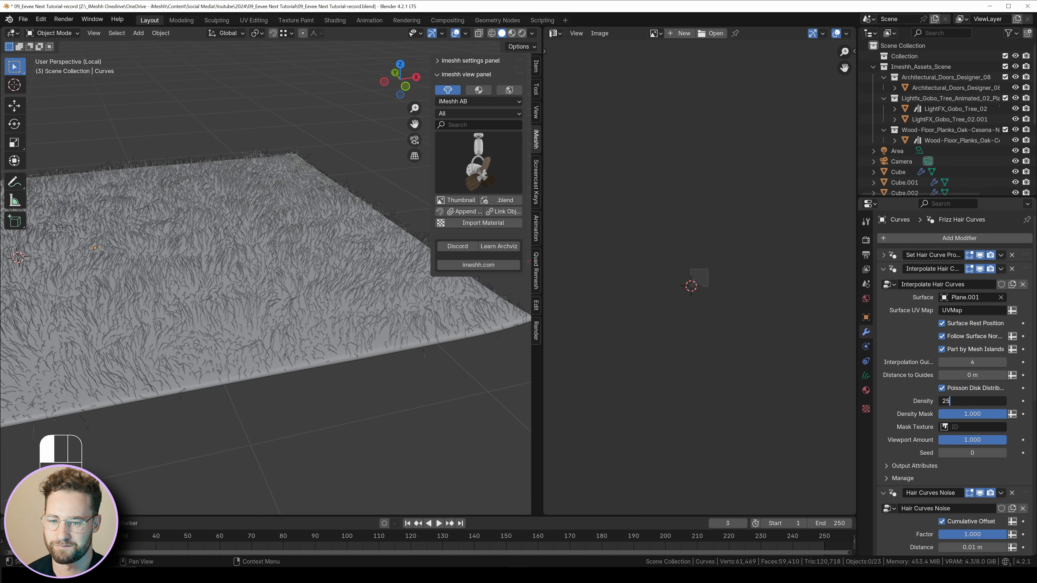
Step: Set the Interpolate Hair Curves density to 25000 and show the Set Hair Curve Profile settings
key(Return)
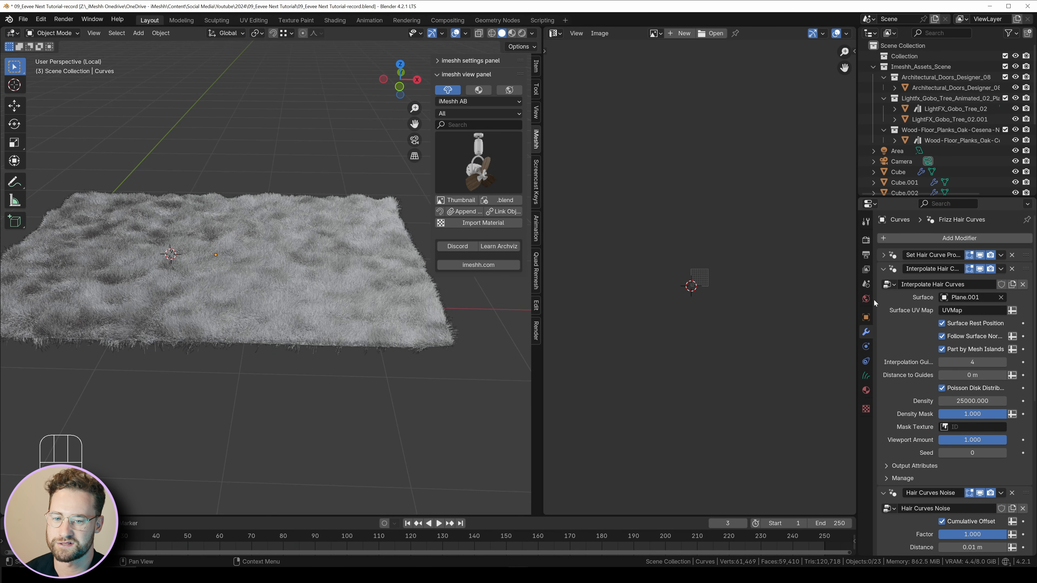
click(884, 255)
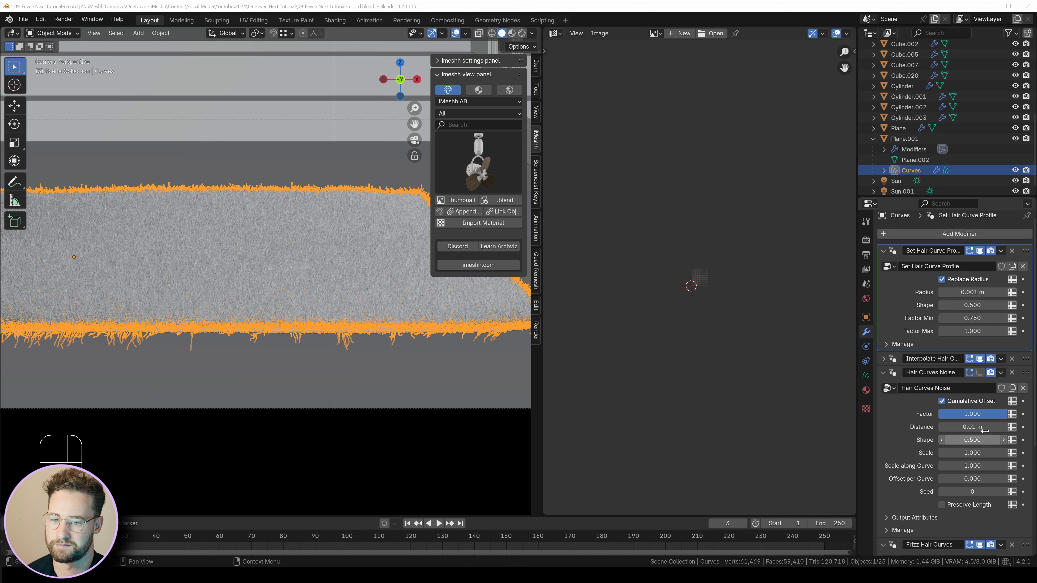
Step: Set Hair Curves Noise to factor 0.5 and scale 2 with Preserve Length on, and enable its viewport display
click(972, 414)
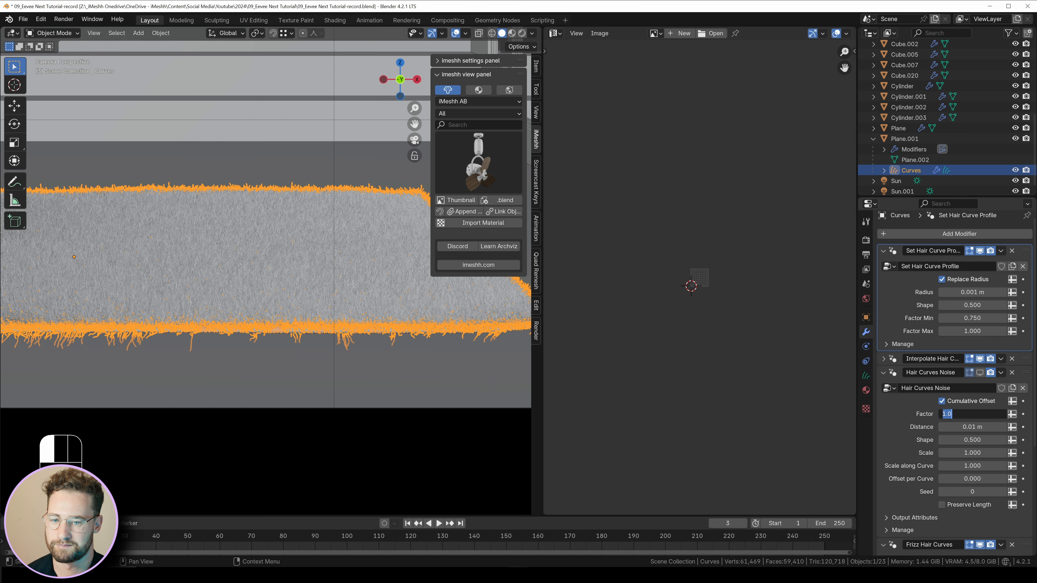
click(981, 373)
click(988, 451)
text(2)
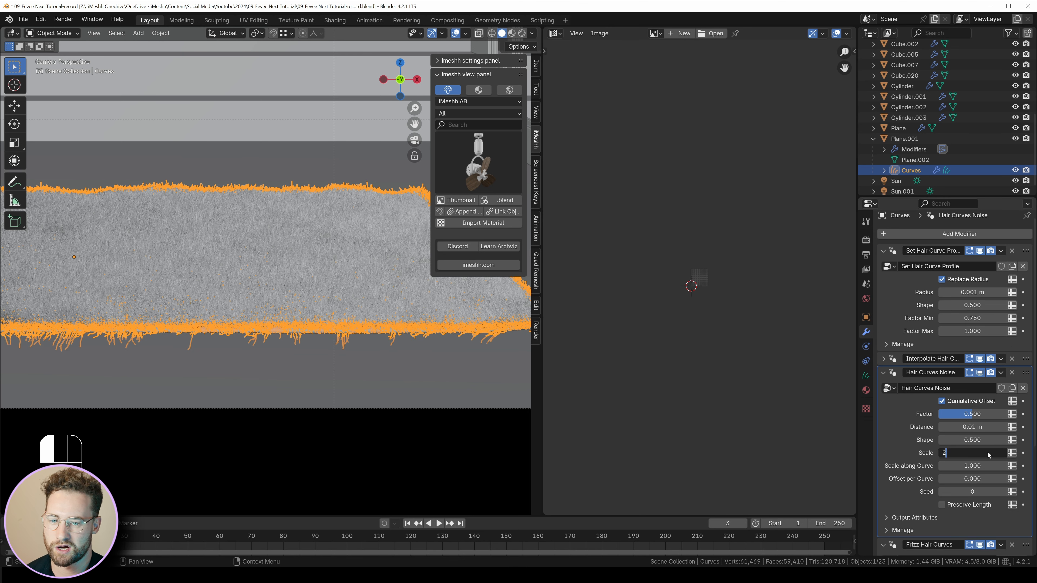
key(Return)
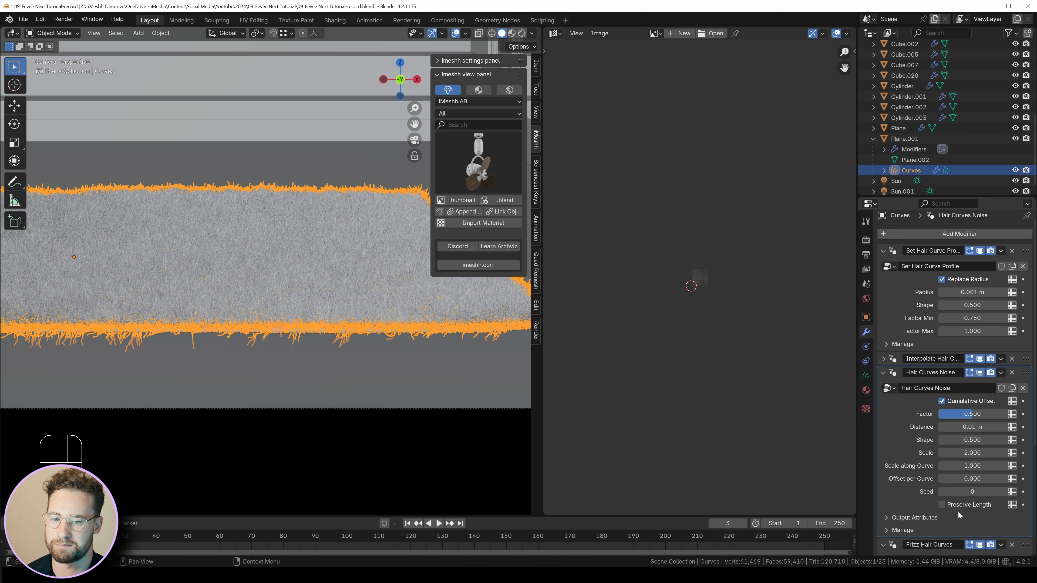
click(943, 505)
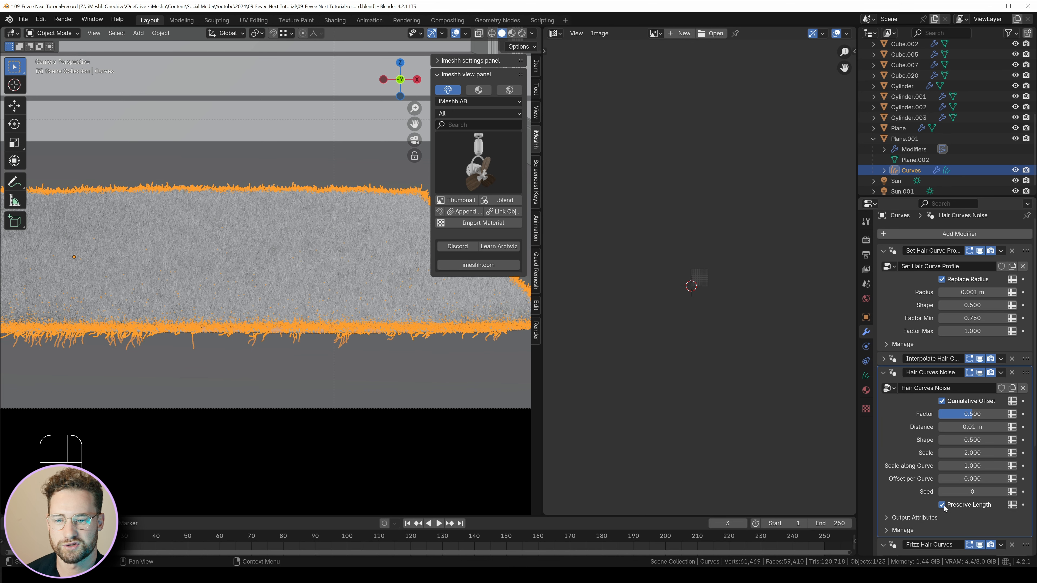
Step: Set the Frizz Hair Curves factor to 0.8
click(895, 378)
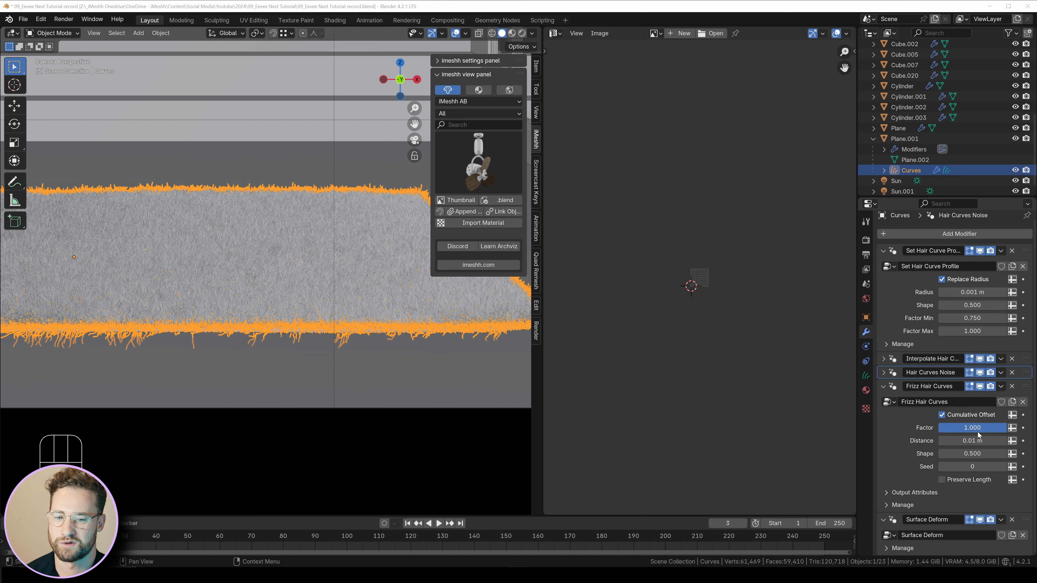
click(956, 428)
text(.8)
key(Return)
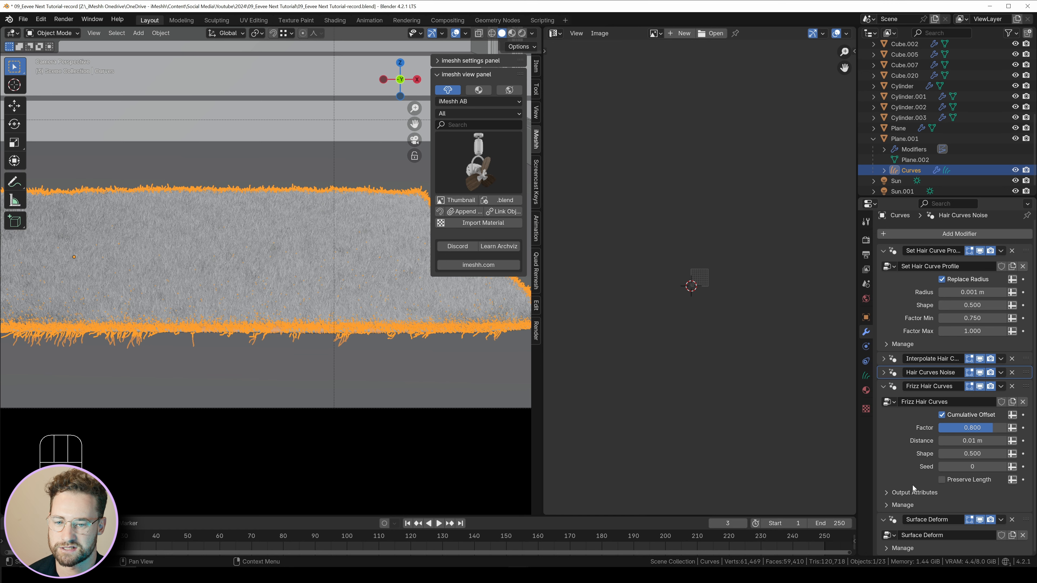
click(884, 389)
Step: Apply the Clump Hair Curves asset from the Essentials hair library to the rug's fur
click(556, 33)
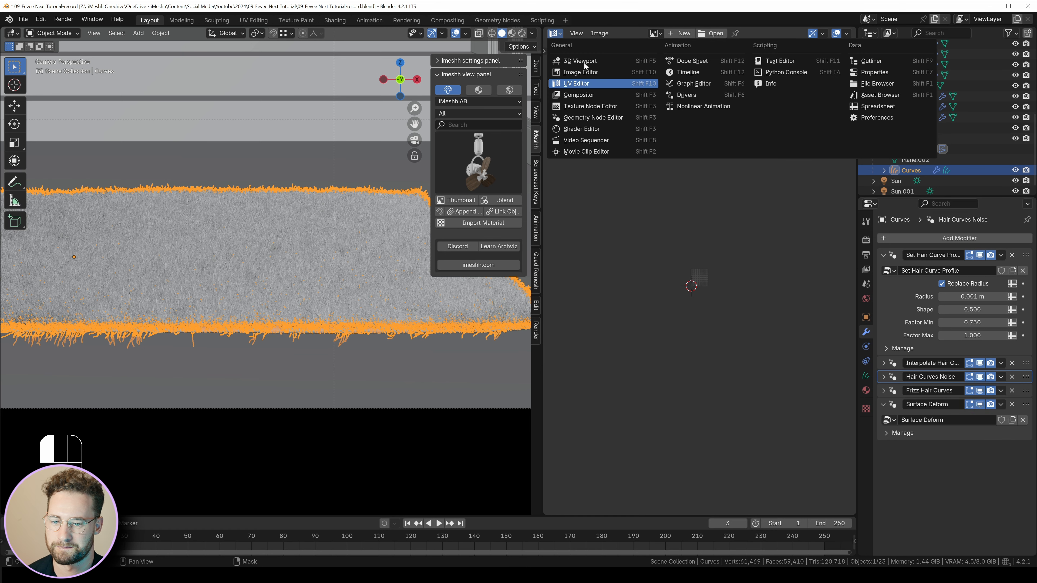
click(880, 95)
click(588, 49)
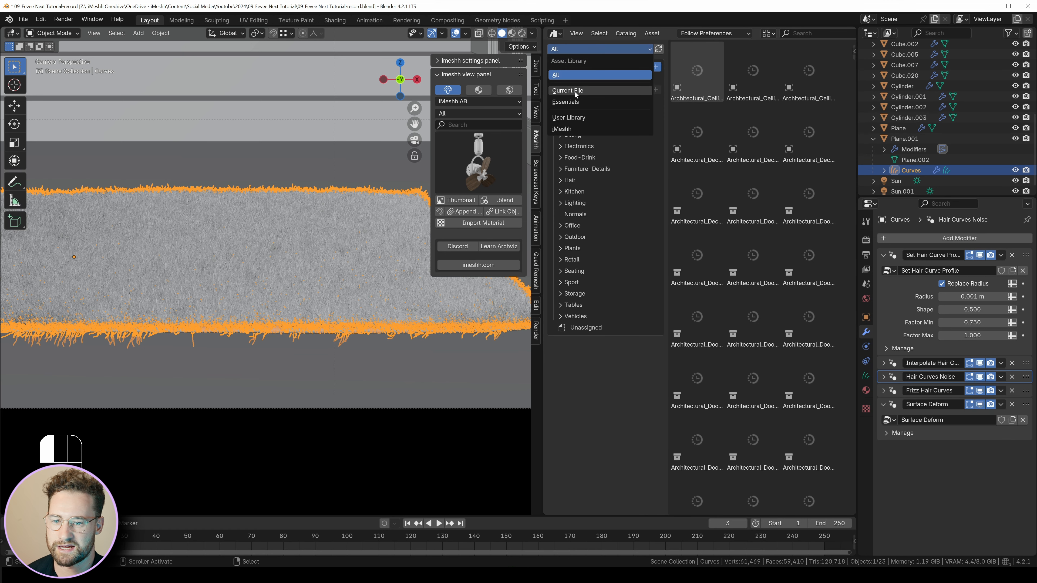
click(582, 88)
click(590, 49)
click(572, 102)
drag(579, 78, 579, 88)
drag(697, 133, 347, 254)
scroll(956, 461, down, 3)
Step: Try a factor of 0.5 on the Clump Hair Curves modifier and settle on 0.3
click(976, 433)
text(.5)
key(Return)
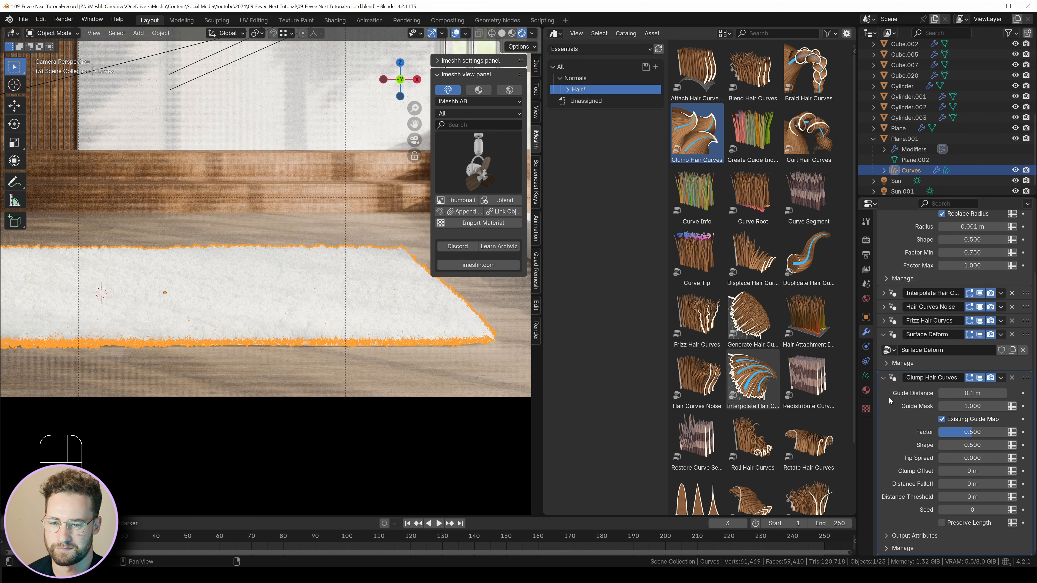
text(.3)
key(Return)
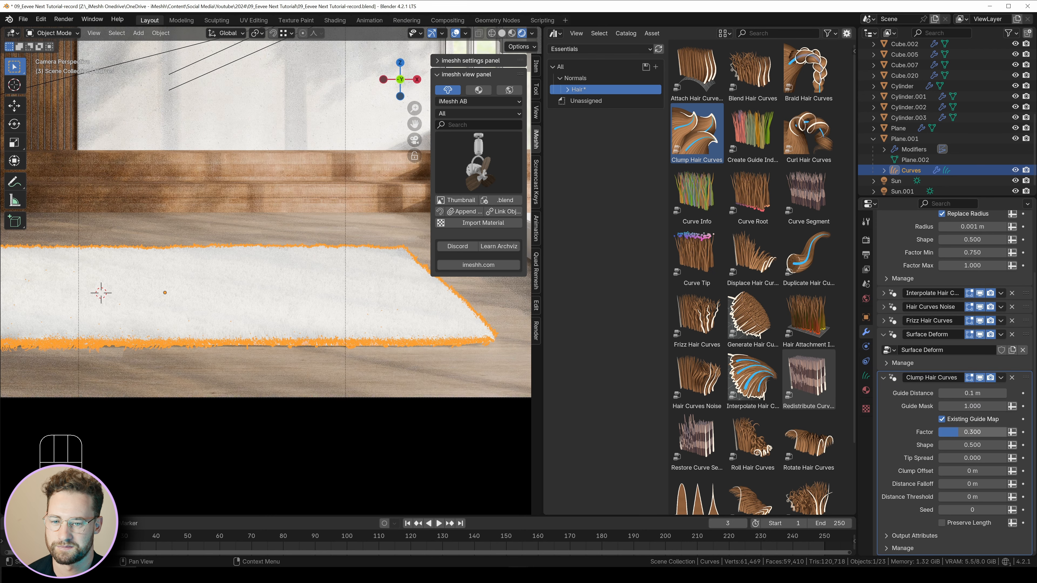
Step: Enable nodes for the Fur Material and show its object shader nodes in the Shader Editor
click(867, 391)
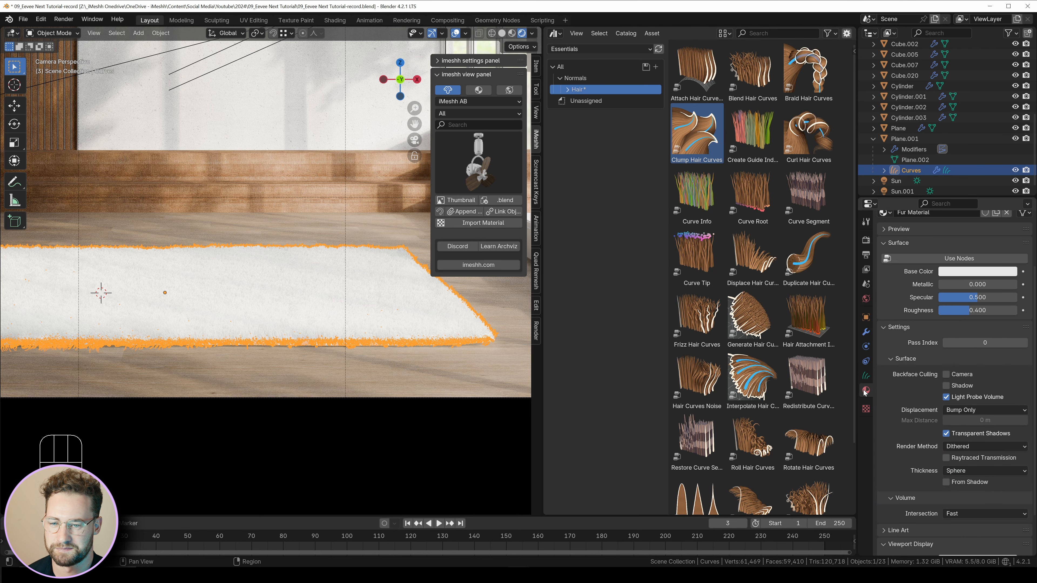
click(555, 34)
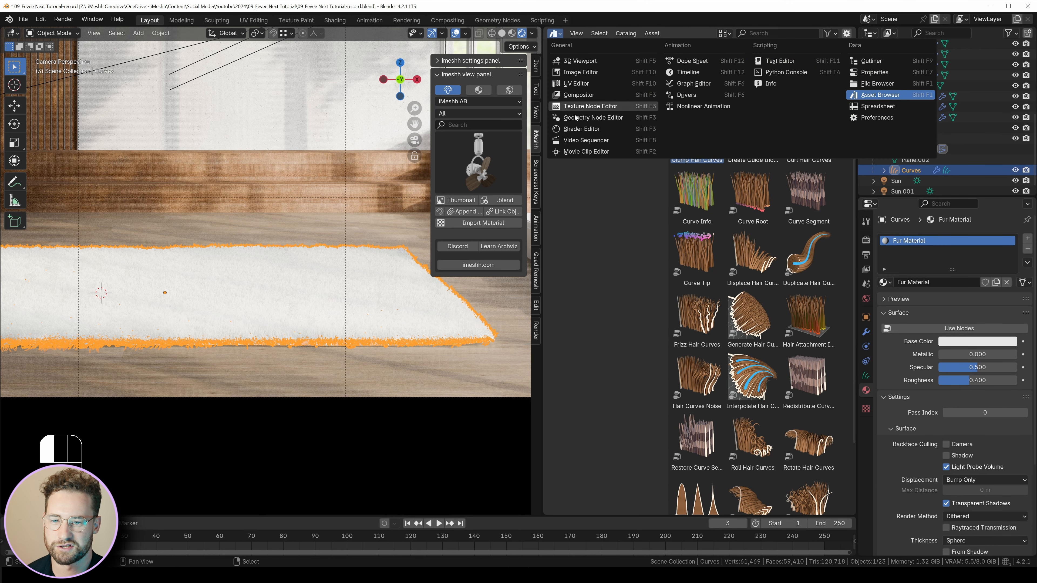
click(576, 131)
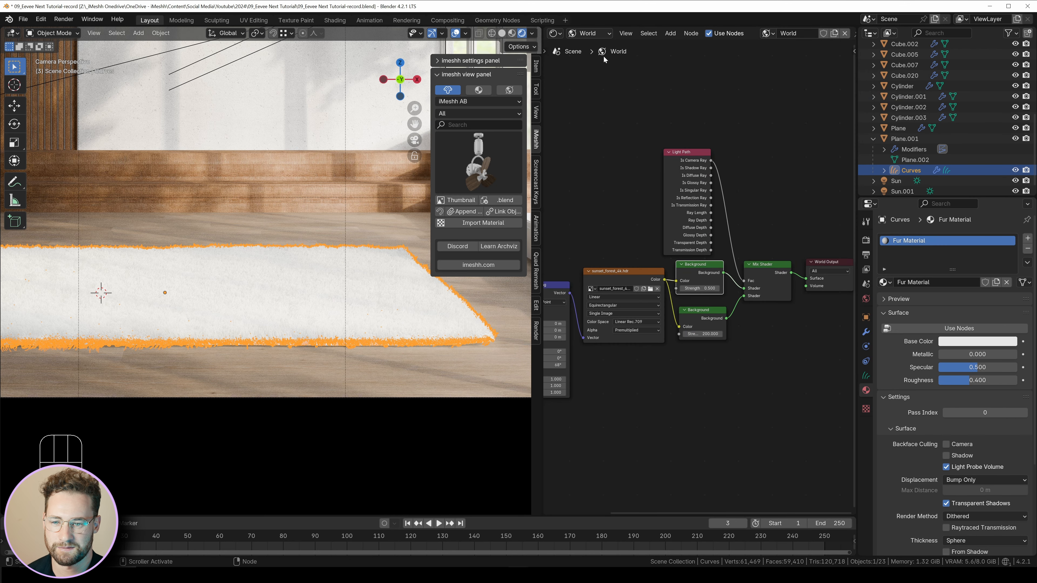
click(590, 34)
click(587, 54)
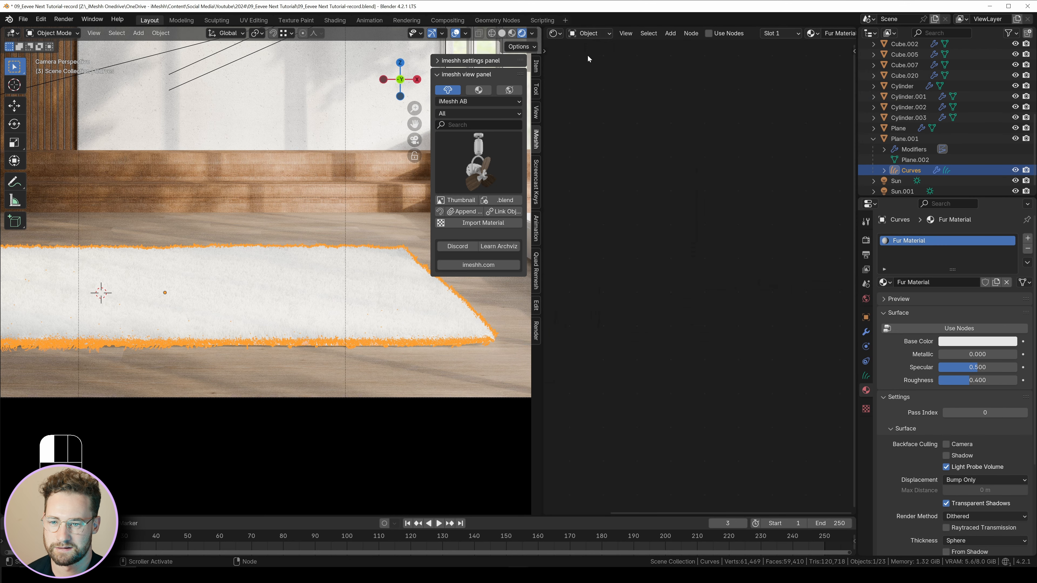
click(928, 326)
scroll(722, 307, up, 5)
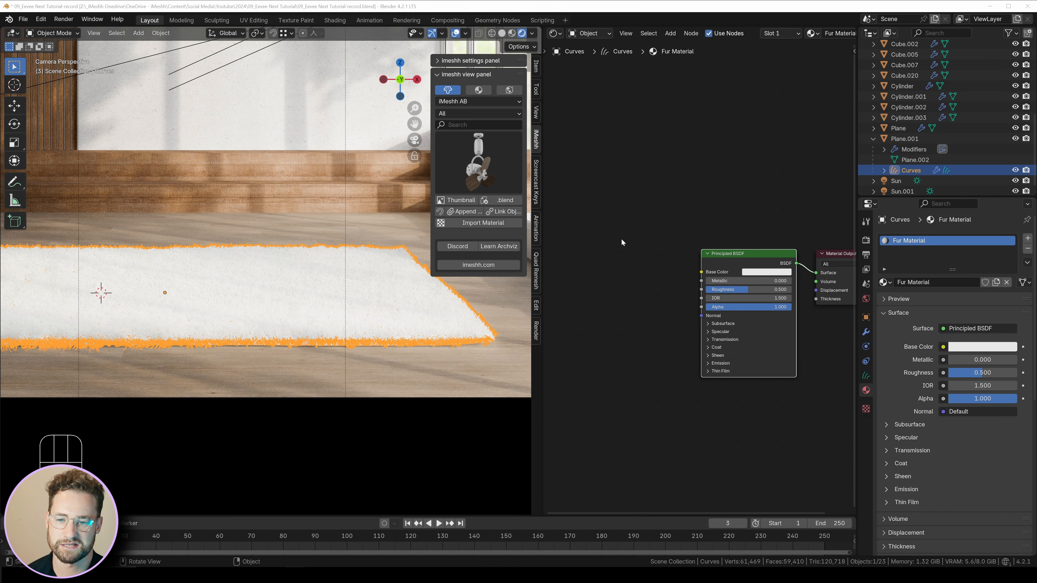
Step: Add the Rug_Shag_1.jpg image texture beside the Fur Material's Principled BSDF and inspect the image
drag(622, 239, 623, 239)
drag(624, 239, 591, 239)
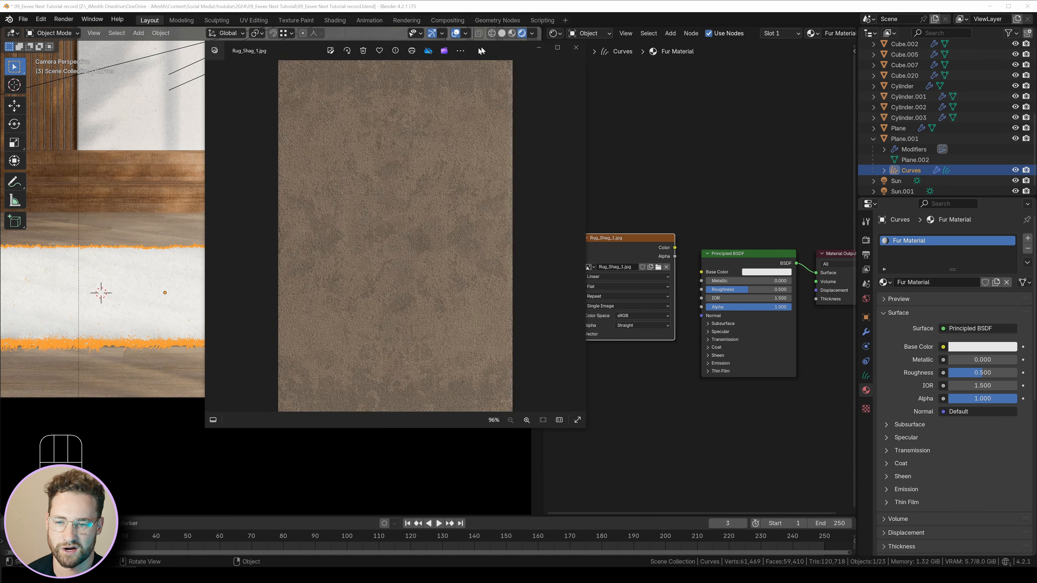
drag(482, 47, 488, 45)
scroll(498, 228, up, 4)
scroll(498, 227, down, 4)
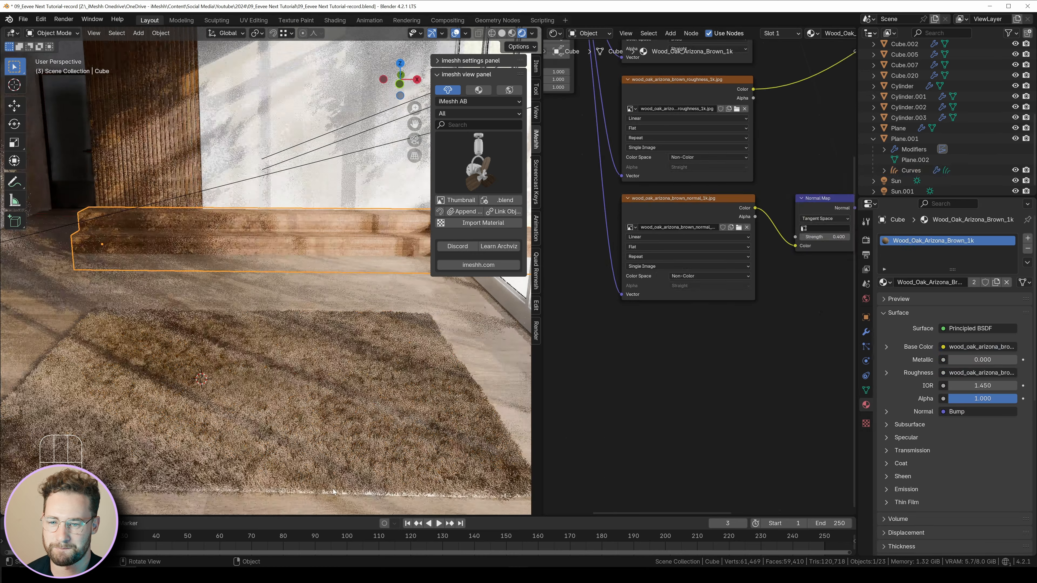
Step: Link the Fur Material from the fur curves to the rug's base slab Plane.001
click(334, 490)
click(335, 490)
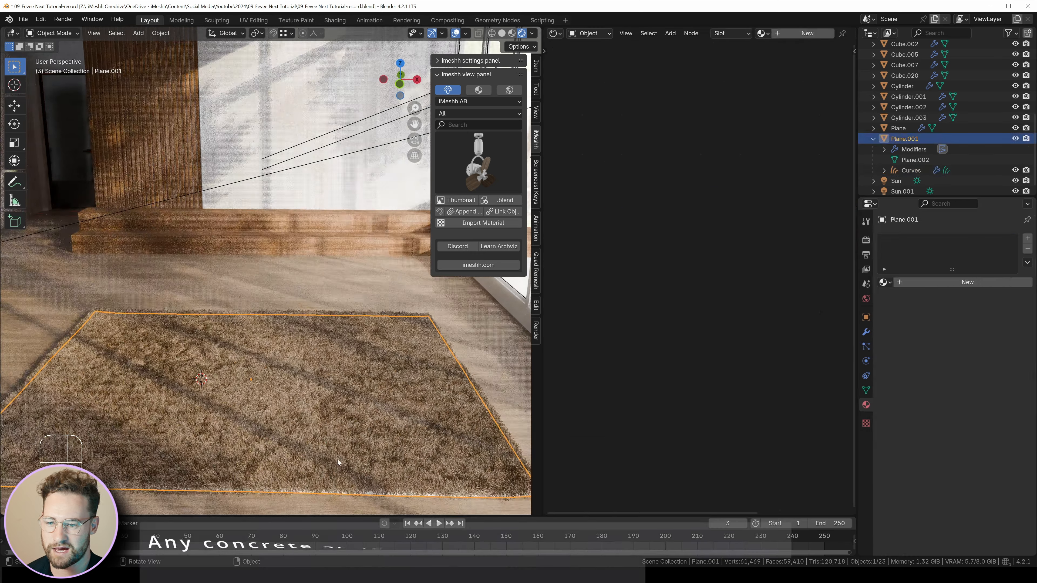
shift+click(337, 456)
key(ctrl+l)
click(339, 456)
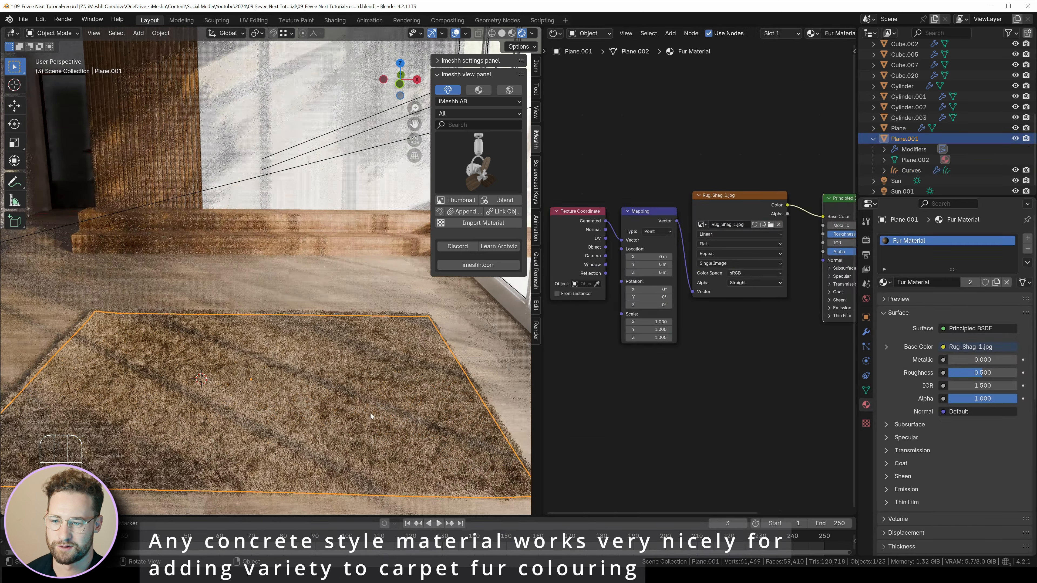
Step: Select the fur curves, open the Sheen settings of their Principled BSDF, and return to the camera view
click(371, 413)
middle_drag(686, 297, 661, 300)
ctrl+scroll(707, 293, right, 5)
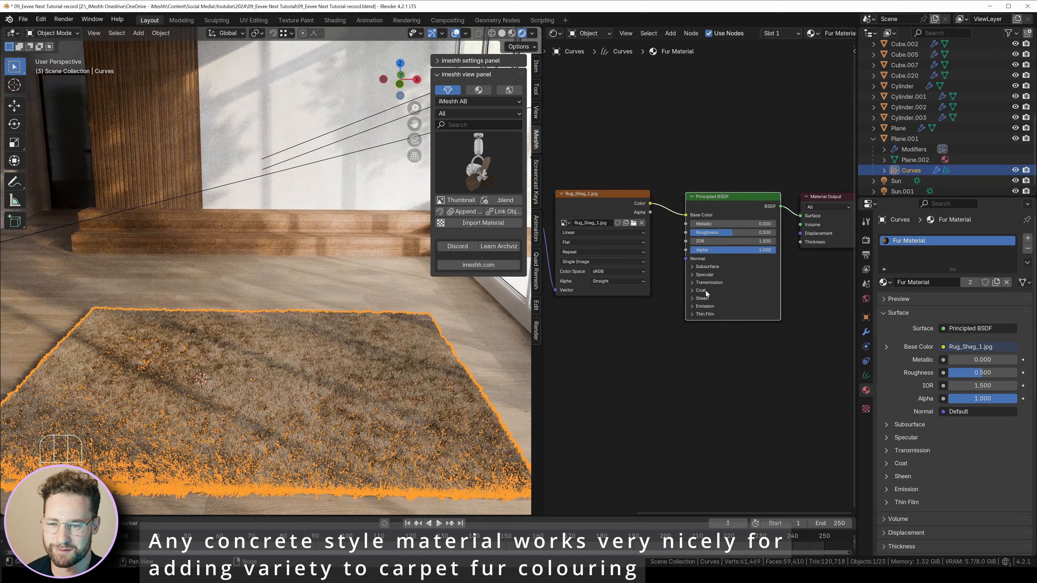
click(693, 299)
key(KP_0)
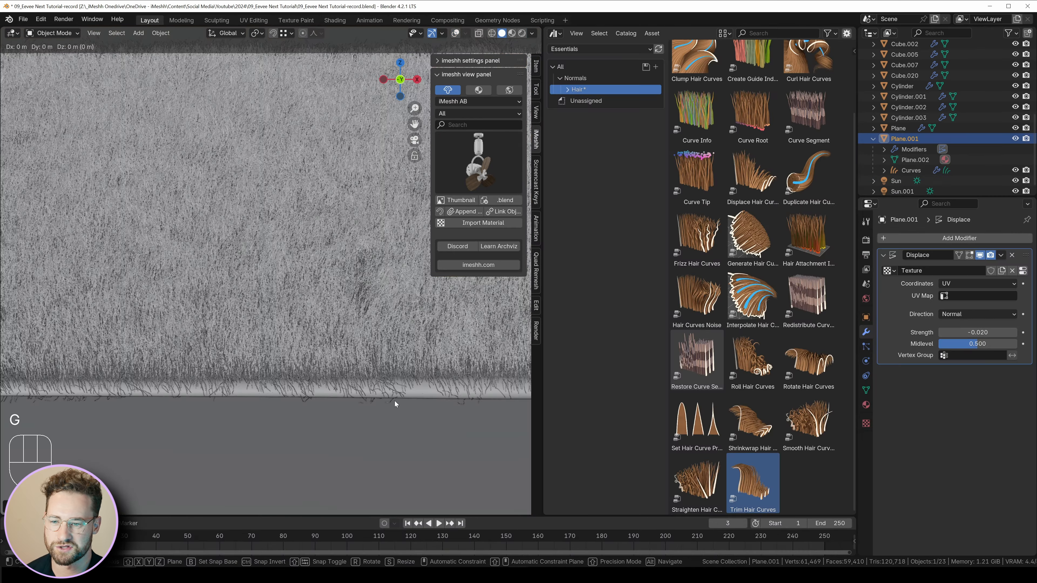
Step: Lower the rug's base slab by 0.05 m
key(KP_Subtract)
key(KP_Decimal)
key(KP_0)
key(KP_5)
key(KP_Enter)
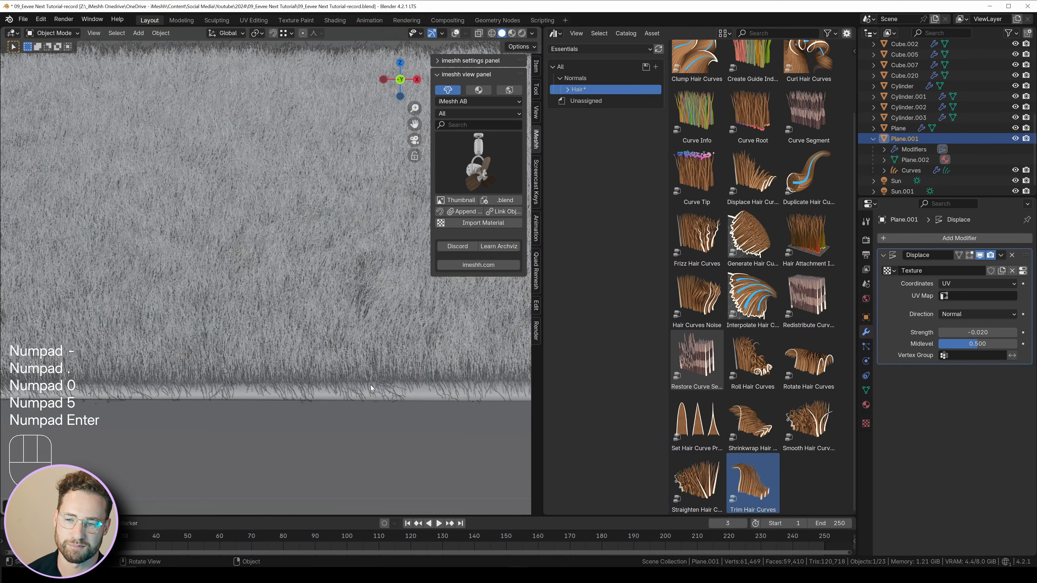
Step: Isolate the fur curves, view them from the right side and switch to Sculpt Mode
click(227, 405)
key(KP_Divide)
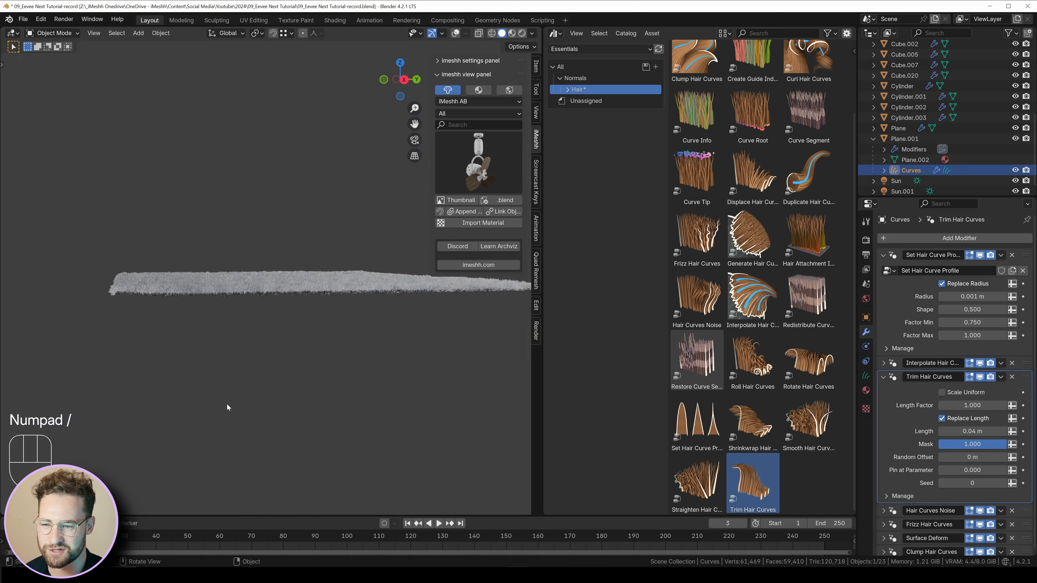
key(KP_3)
key(KP_3)
click(53, 34)
click(56, 68)
Step: Set the Interpolate Hair Curves viewport amount to 0.01
click(884, 363)
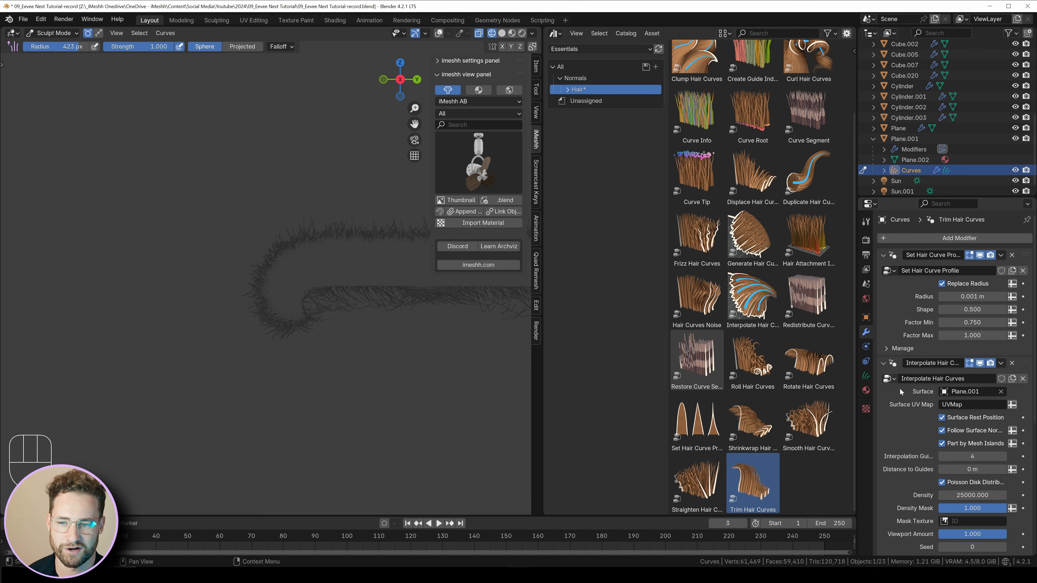
scroll(928, 492, down, 3)
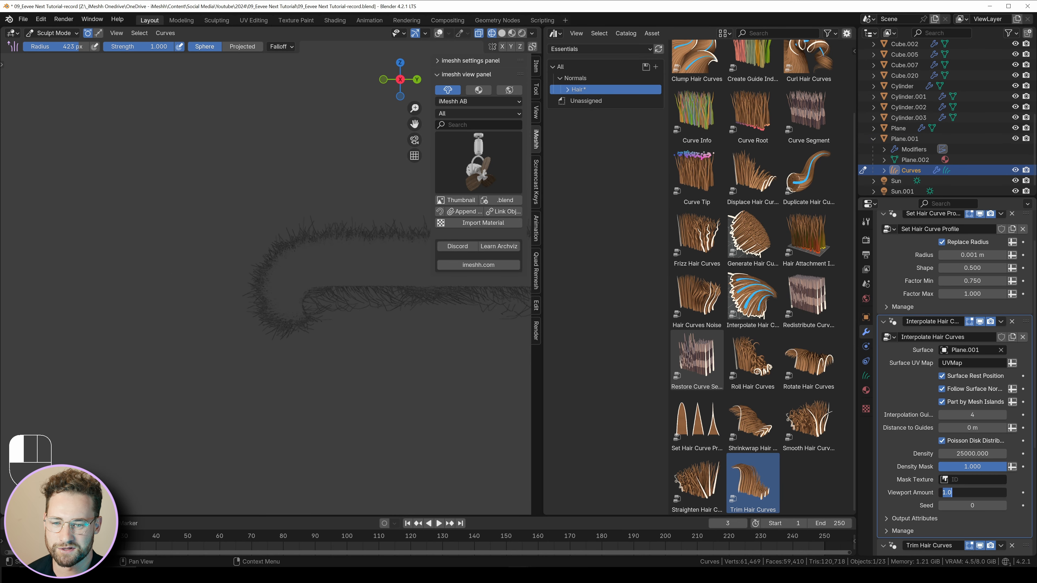
click(963, 492)
text(.01)
key(Return)
key(t)
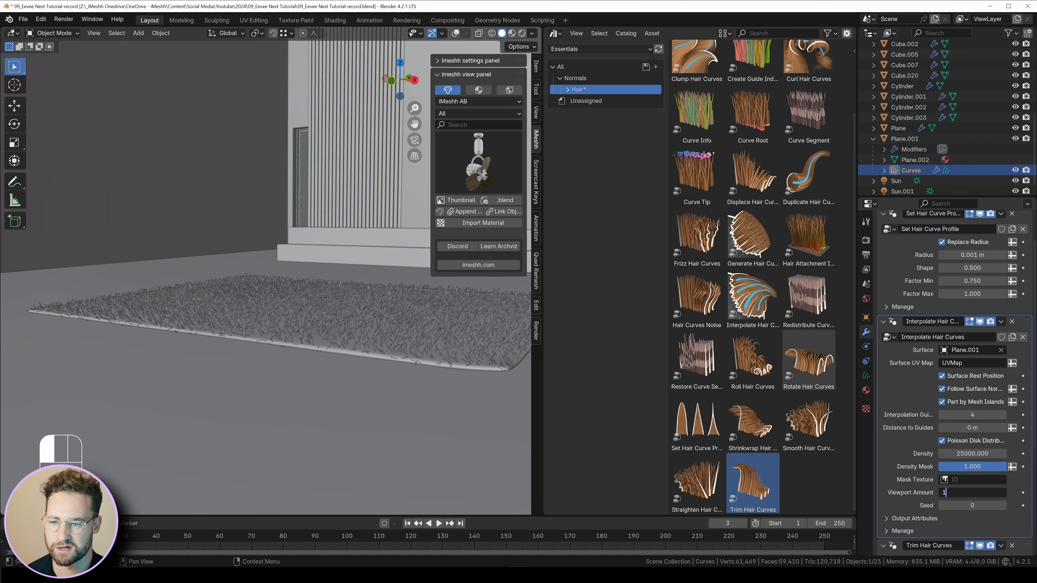
Step: Set the Interpolate Hair Curves viewport amount to 1 and view the rug rendered through the camera
key(Return)
key(KP_0)
key(z)
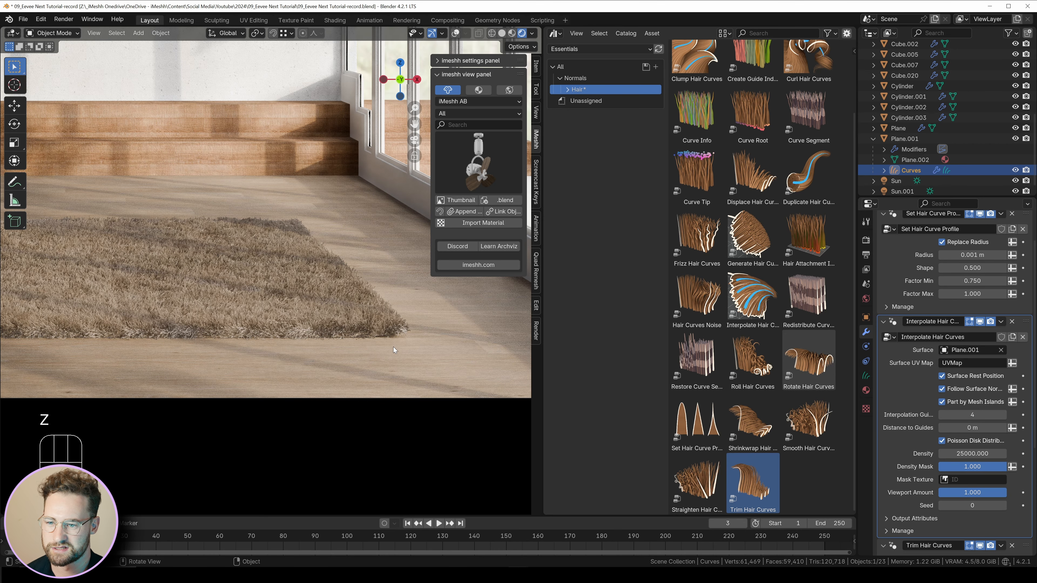
Step: Append the Seating_Sofas_Modern_01 sofa from the iMeshh Seating Sofas library in solid view
click(502, 34)
click(478, 113)
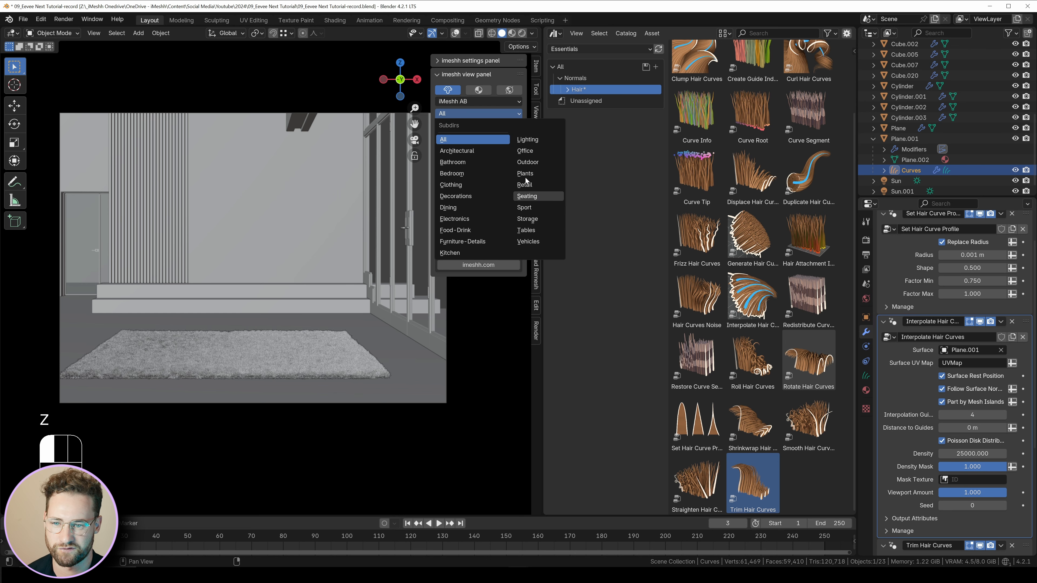
click(526, 196)
click(478, 124)
click(477, 207)
click(477, 186)
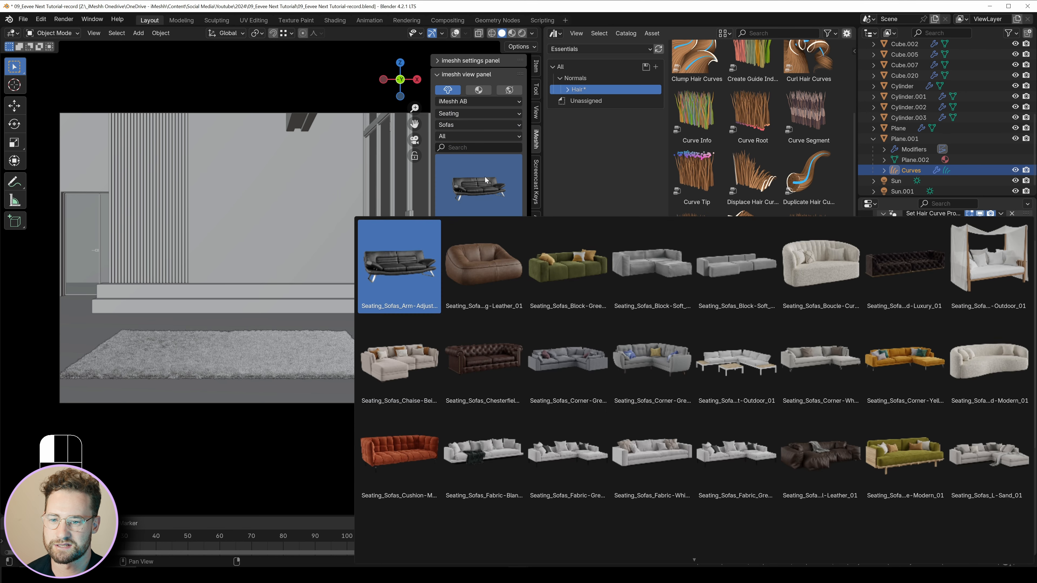
scroll(697, 514, down, 5)
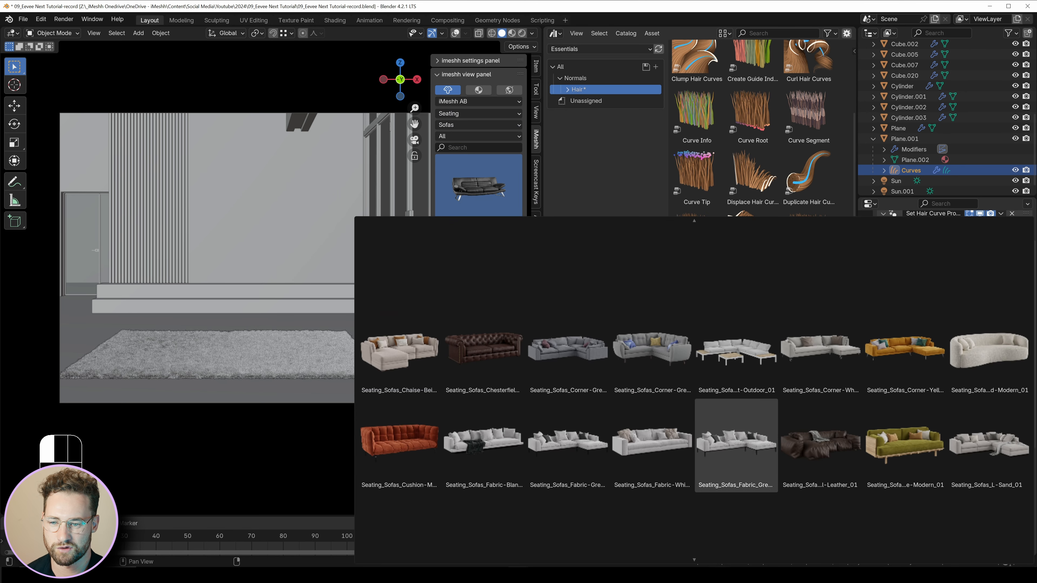
scroll(776, 409, down, 2)
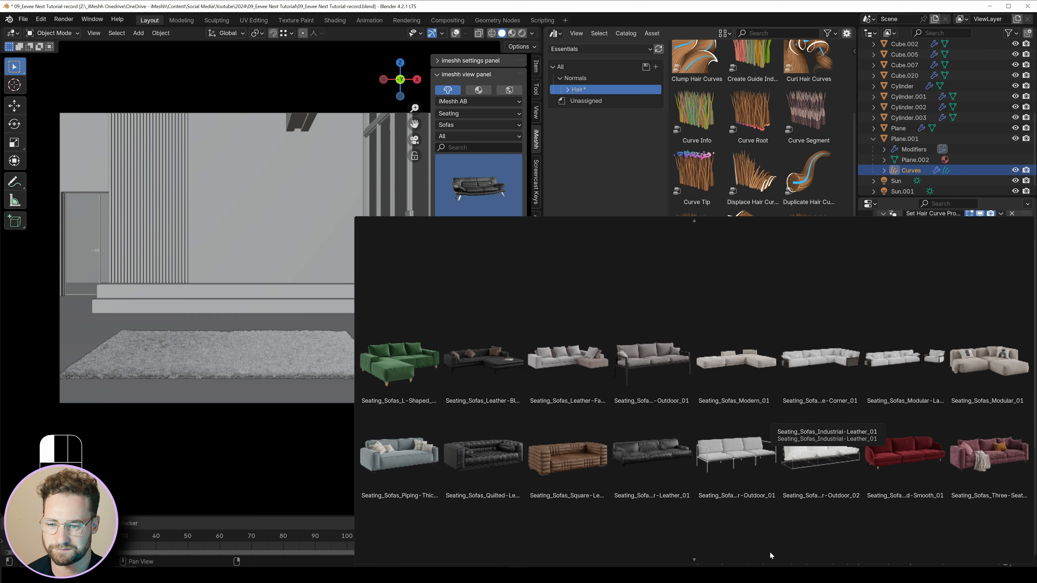
click(736, 339)
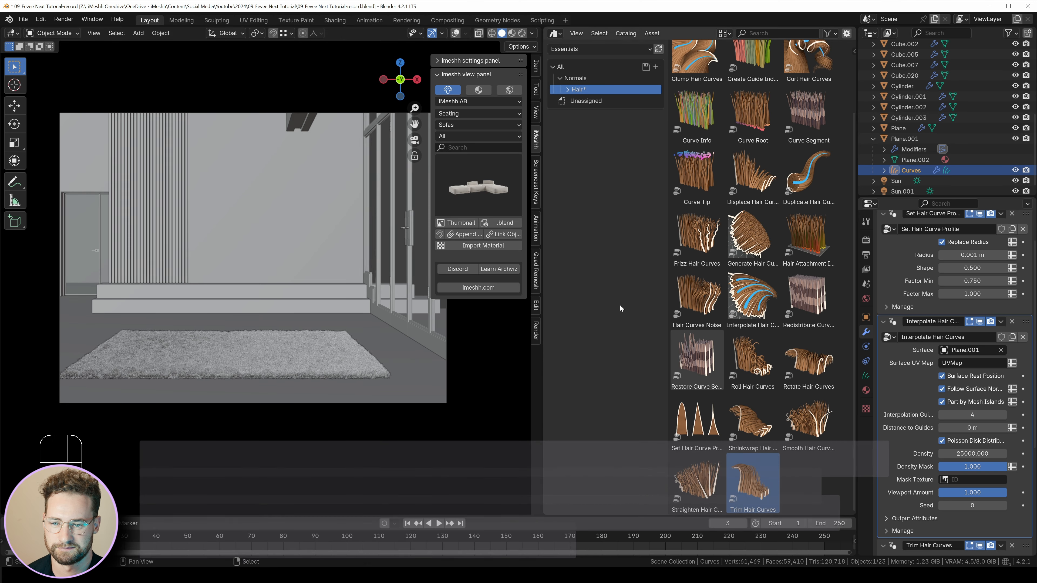
click(449, 237)
Step: Scale the sofa up slightly to about 1.15, select all its grouped parts and mirror them along X
key(s)
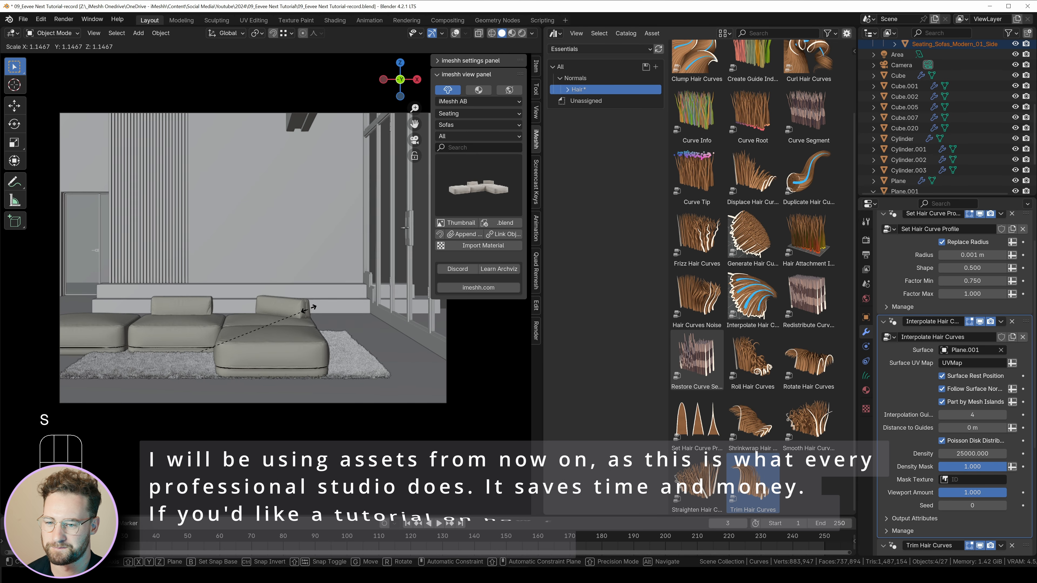
click(312, 306)
key(shift+g)
key(shift+g)
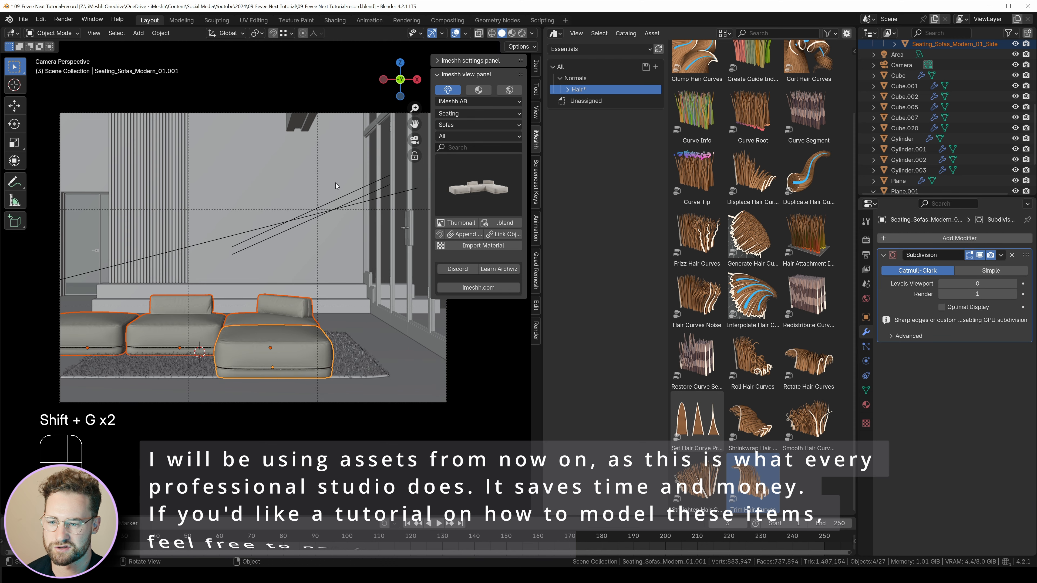
click(160, 33)
mouse_move(184, 67)
click(276, 87)
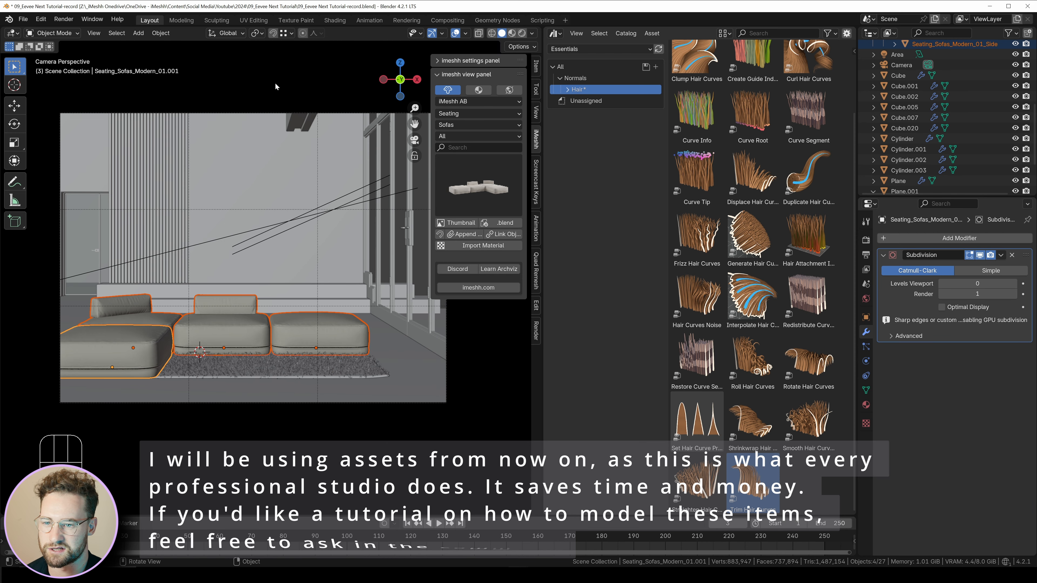
Step: Move the sofa along X toward the slatted wall and back along Y to the rug's rear edge
key(g)
key(x)
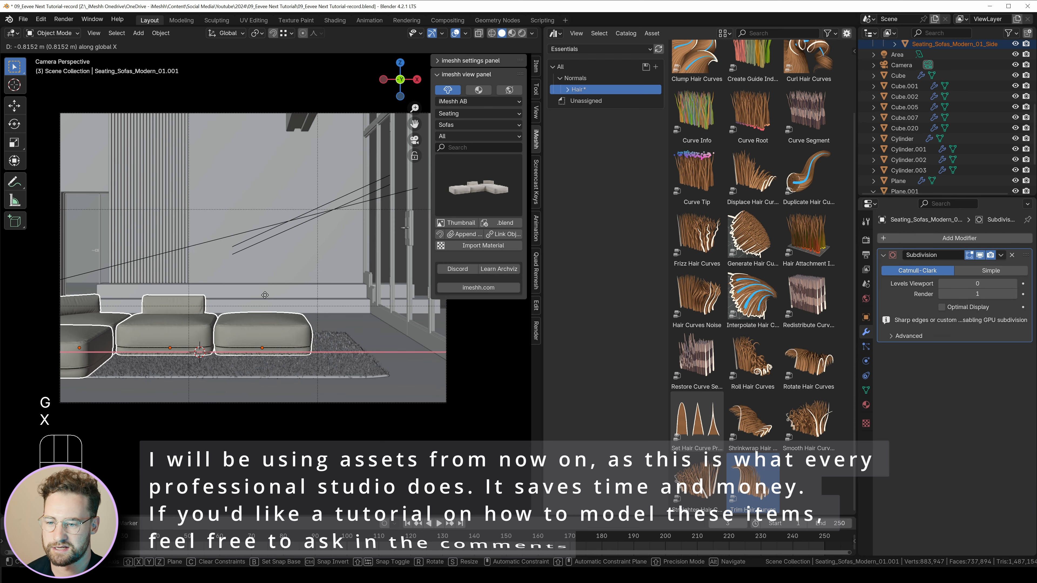
key(g)
key(y)
key(h)
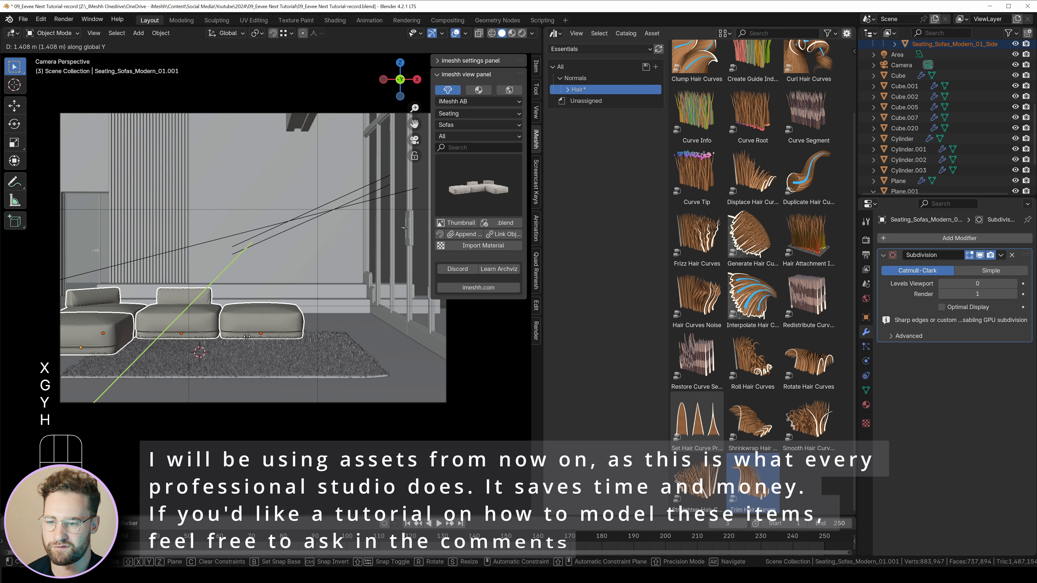
click(266, 358)
Step: Shift the rug along X, stretch it along Y and reposition it along Y in front of the sofa
click(269, 359)
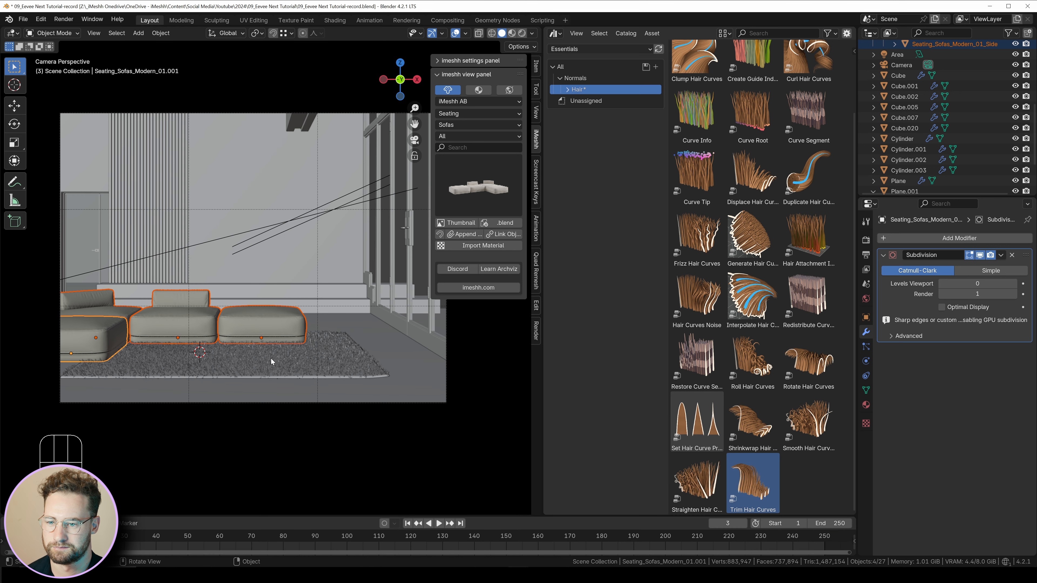
key(g)
key(x)
click(273, 358)
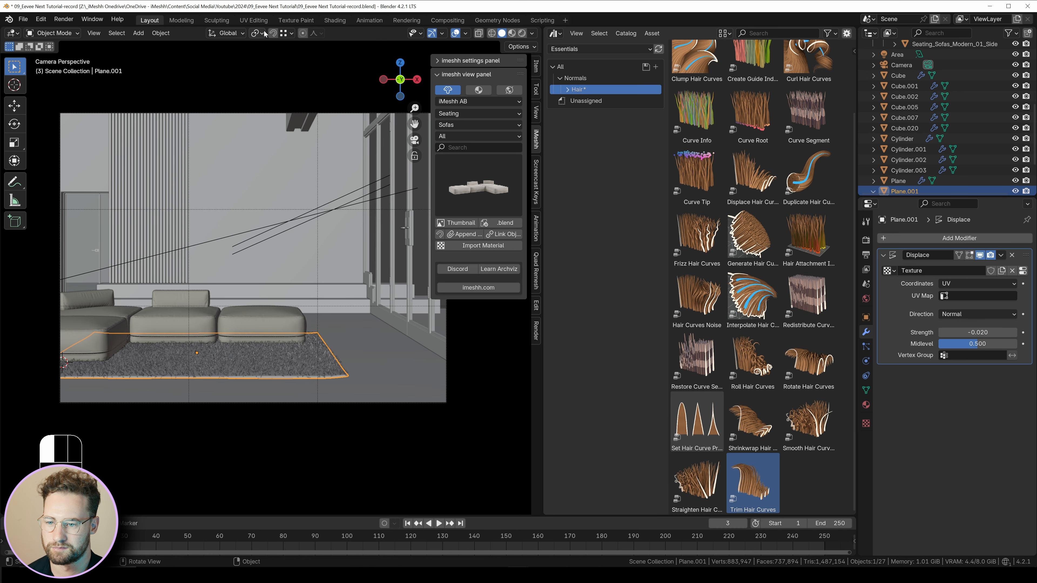
key(s)
key(x)
click(365, 249)
key(g)
key(y)
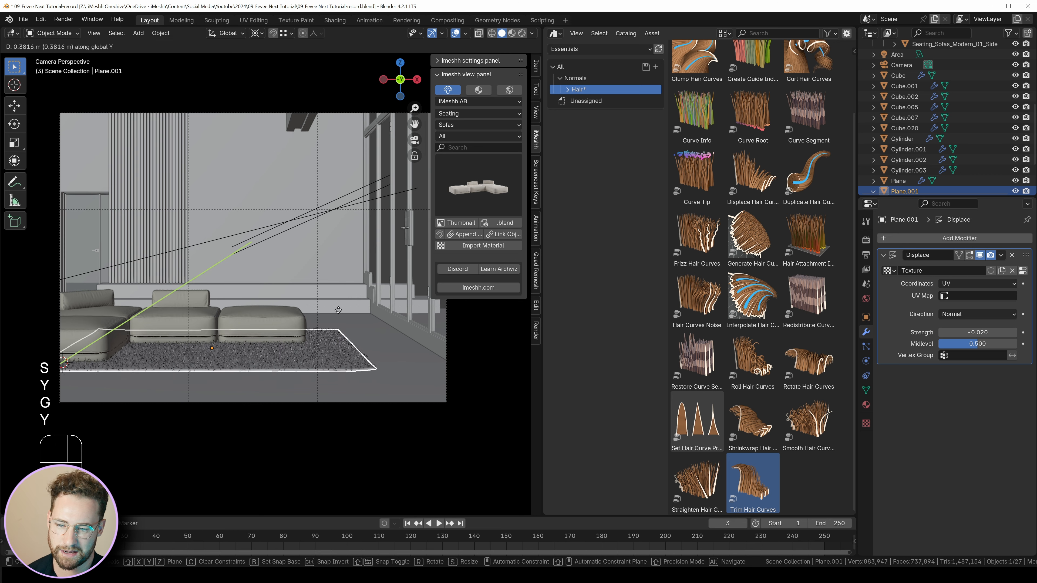
click(278, 338)
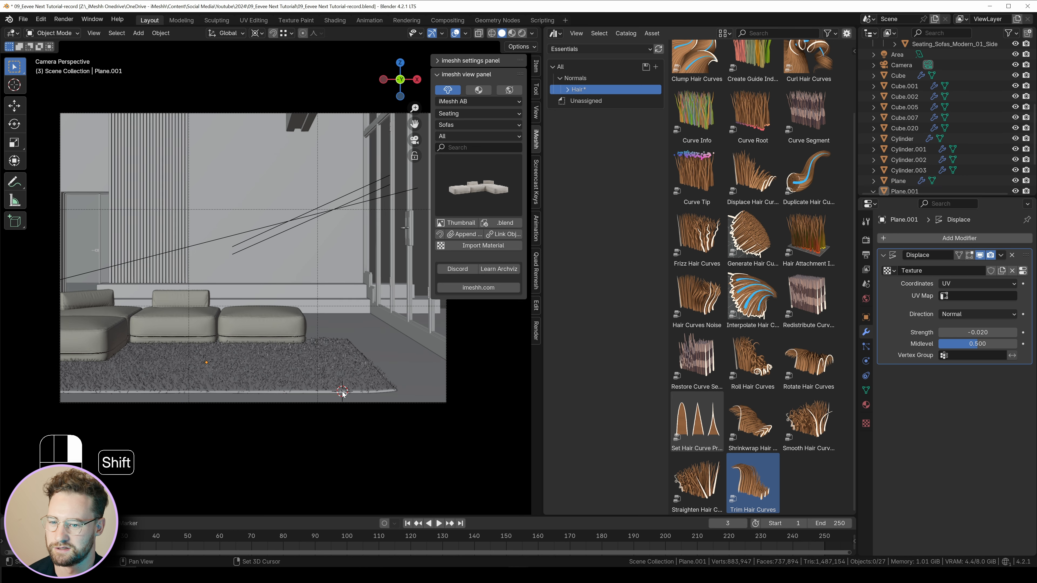
Step: Place the 3D cursor near the rug's front window-side corner and append the Crumpled-Fabric-Footrest from the Lounge-Chairs library there
shift+click(357, 400)
scroll(357, 400, up, 2)
click(457, 126)
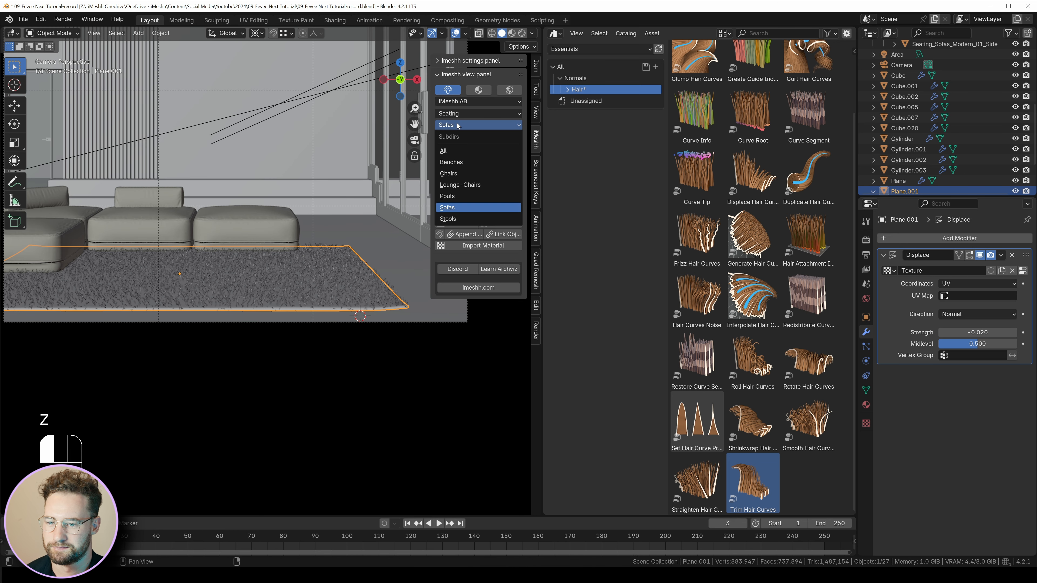
click(459, 185)
click(479, 186)
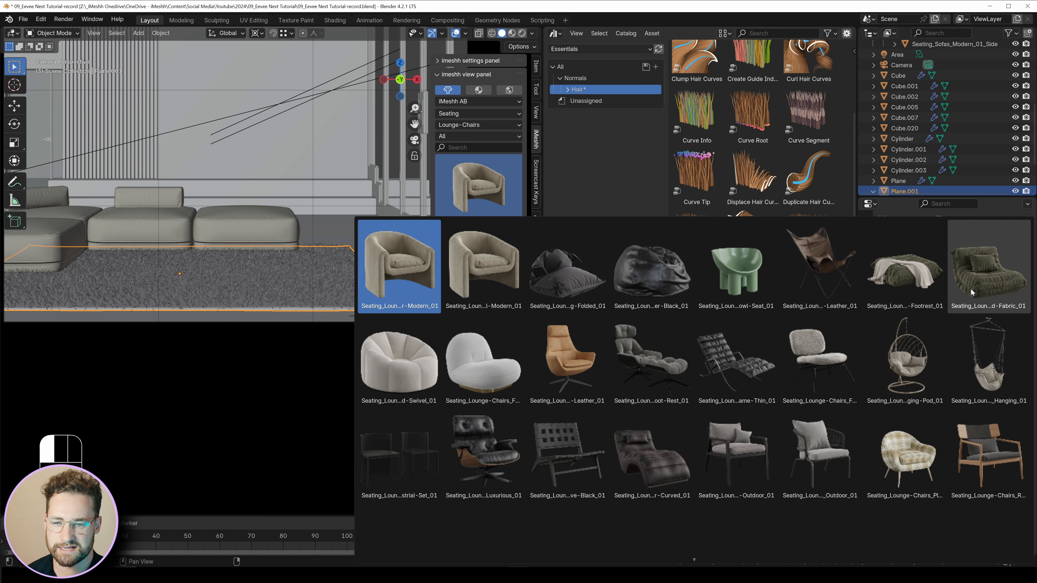
click(905, 267)
click(478, 239)
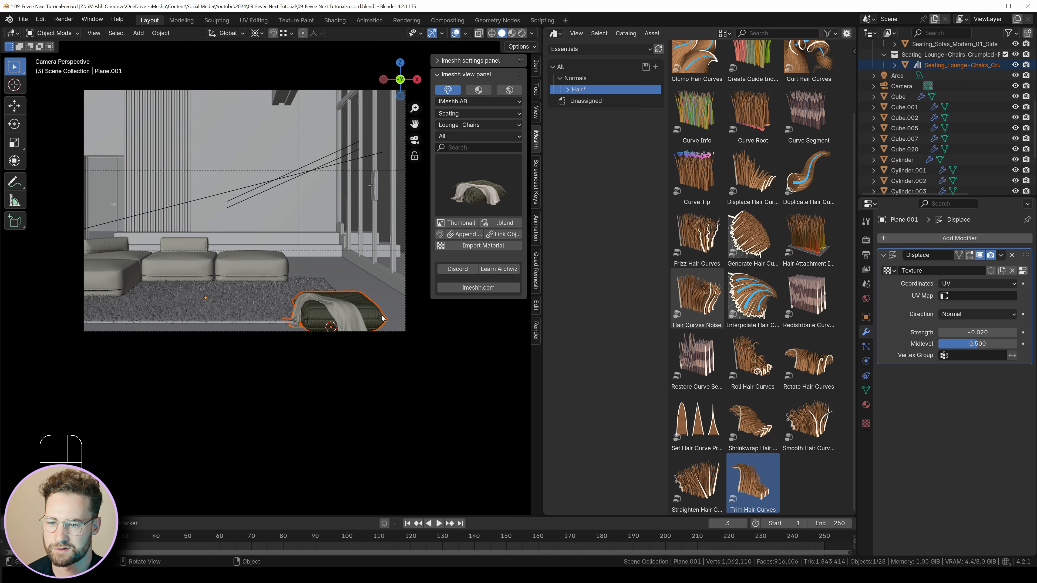
Step: Delete the linked faces of the blanket draped over the footrest
shift+middle_drag(418, 320, 419, 356)
key(Tab)
key(ctrl+l)
key(x)
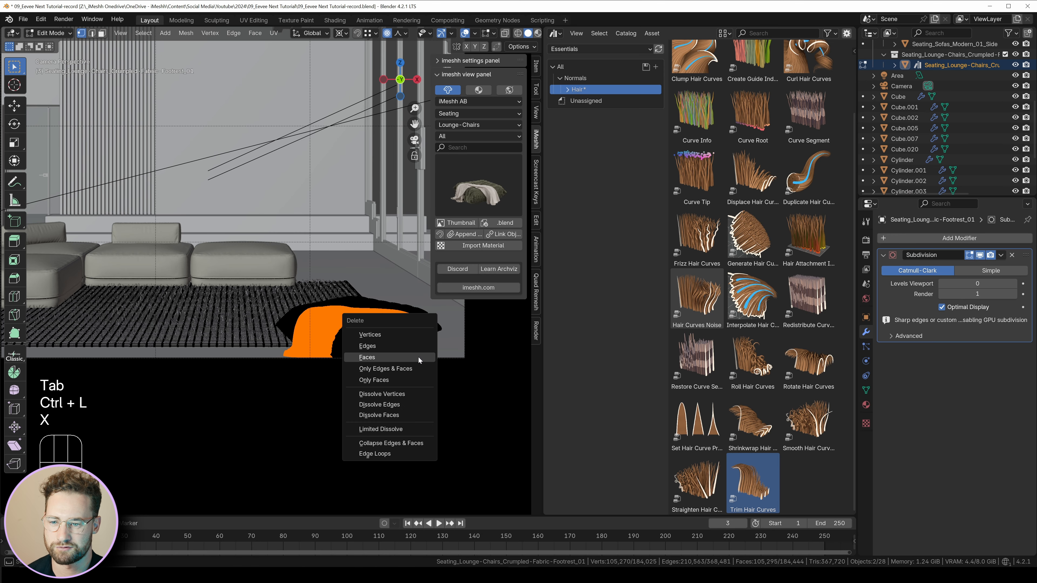
click(418, 356)
key(Tab)
Step: Move the footrest along Y, scale it up slightly and rotate it about Z beside the rug's front corner
key(z)
key(g)
key(y)
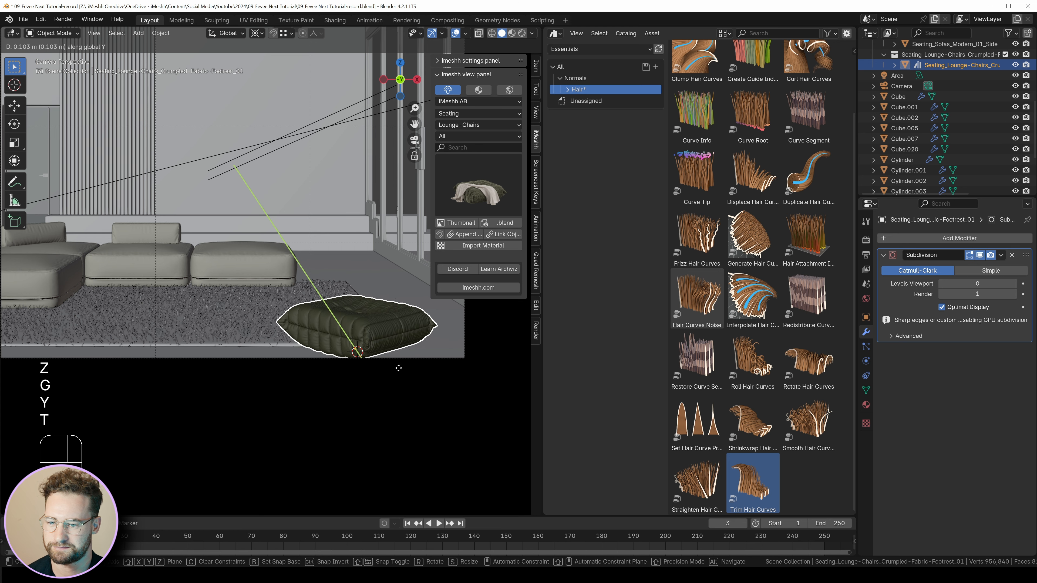
key(s)
click(403, 376)
key(r)
key(z)
click(351, 314)
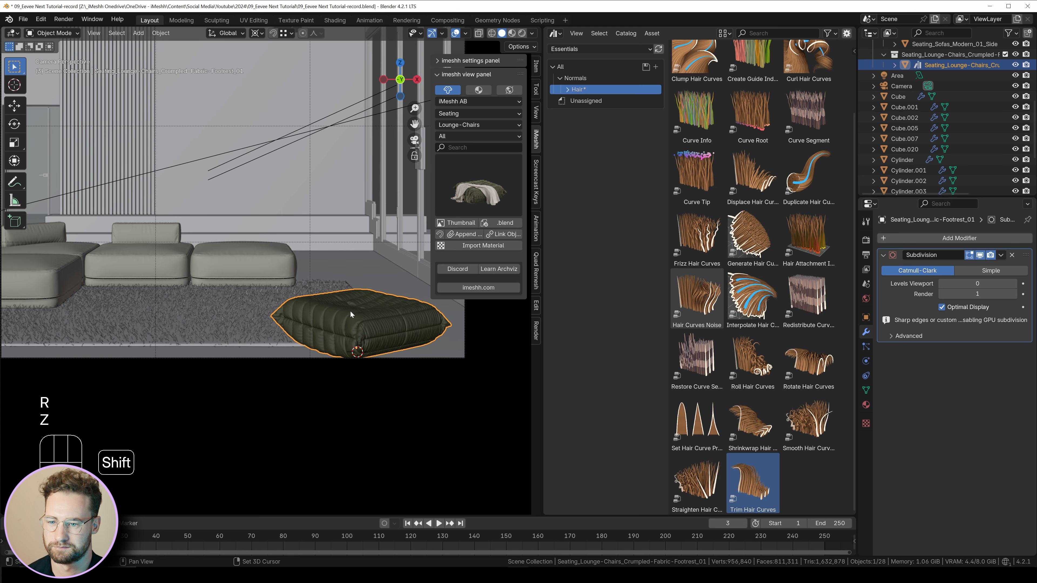
Step: Show the footrest's Fabric_Soft_Pale_Green_01 nodes in an enlarged Shader Editor and expand the Principled BSDF's Sheen settings
click(866, 406)
click(561, 36)
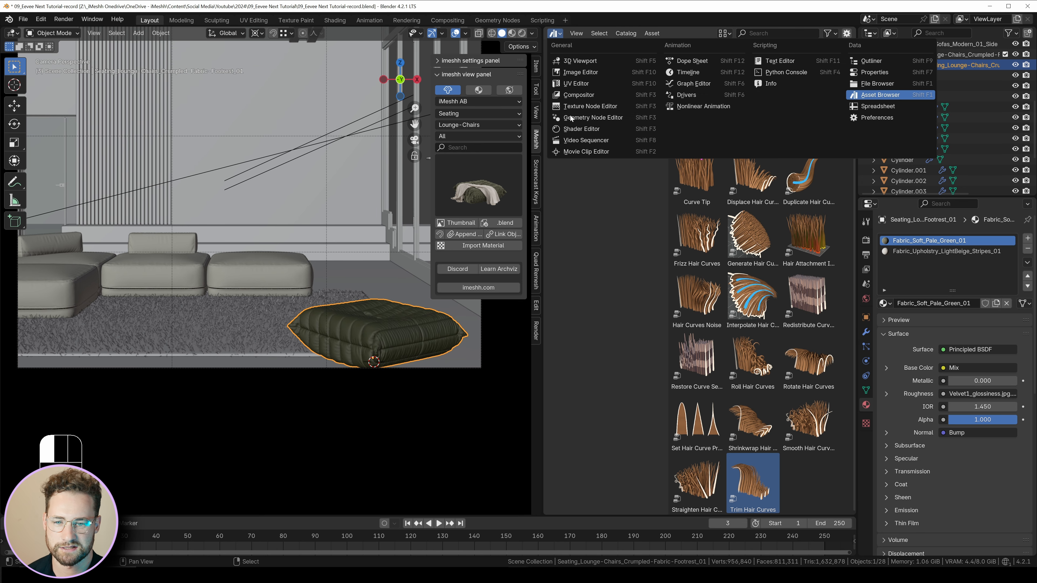
click(580, 120)
shift+middle_drag(321, 359, 247, 367)
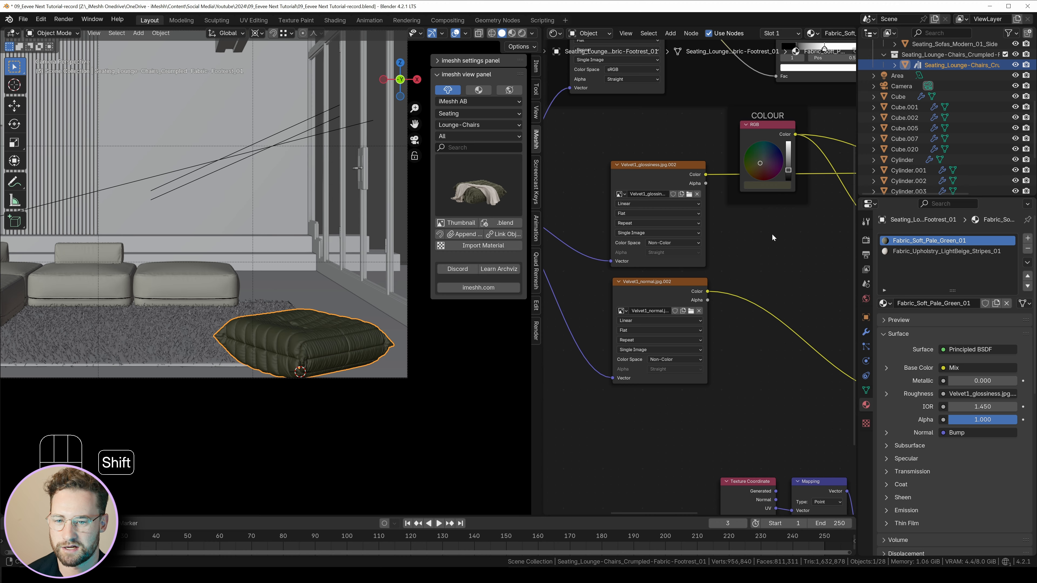
key(Home)
drag(781, 295, 784, 291)
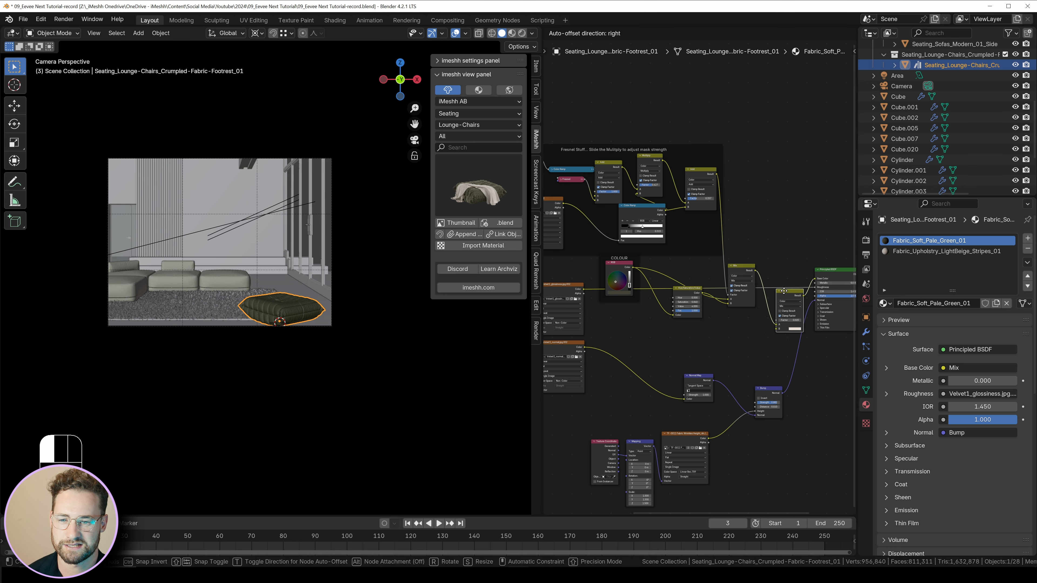
click(773, 267)
scroll(666, 298, up, 3)
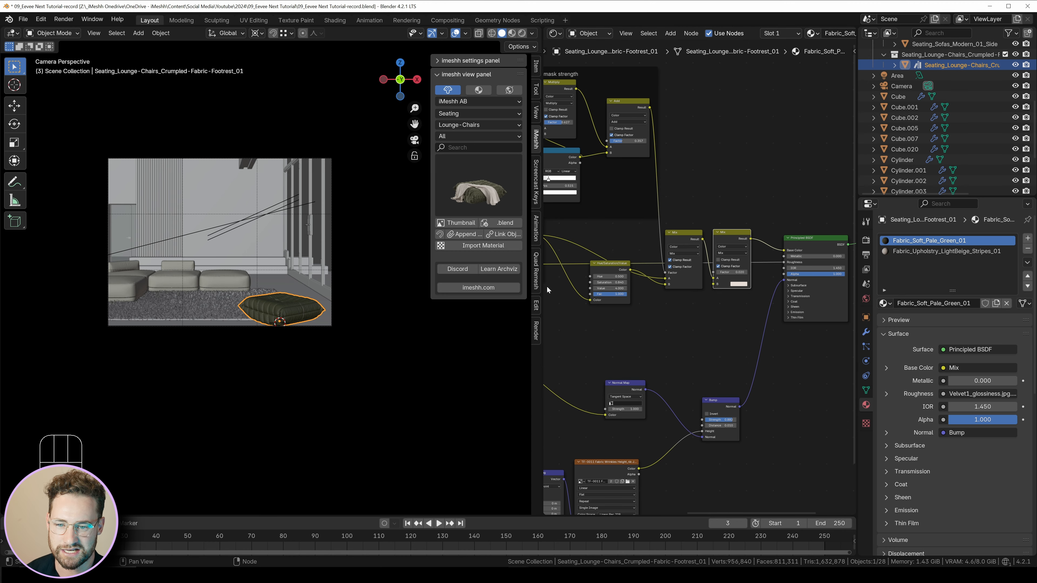
drag(542, 292, 410, 291)
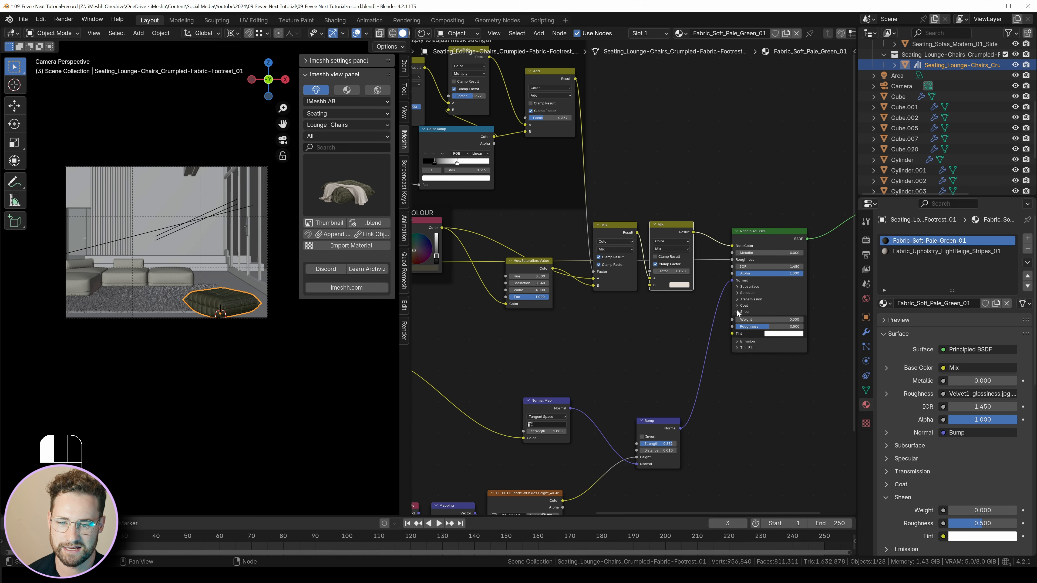
Step: Delete the Fresnel node group and connect the Velvet1_mask texture's Color to the Principled BSDF's Sheen Weight
scroll(482, 202, down, 2)
middle_drag(481, 202, 620, 258)
drag(693, 241, 554, 103)
key(x)
drag(479, 199, 587, 191)
middle_drag(600, 202, 521, 186)
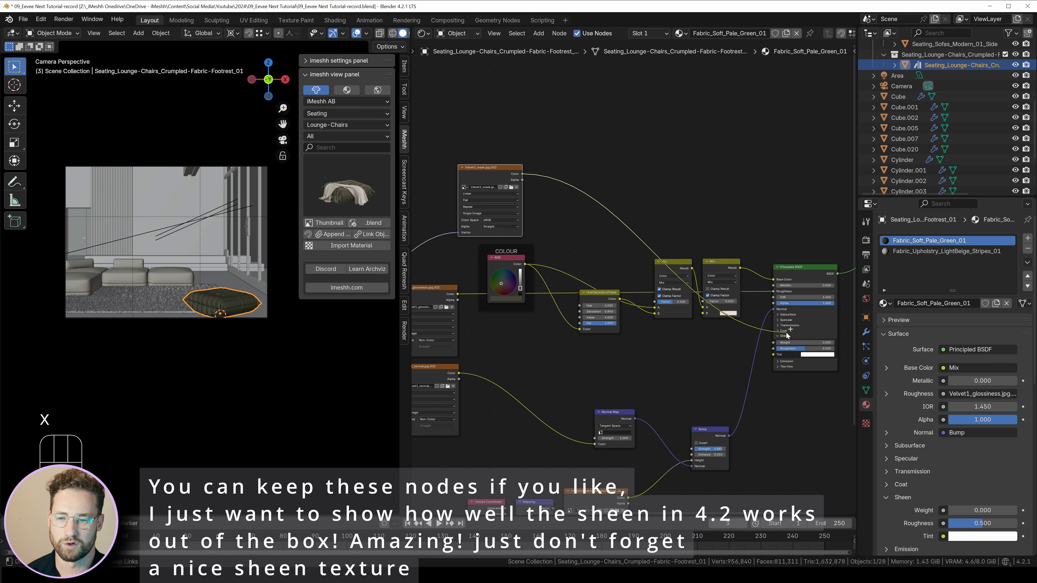
drag(772, 344, 774, 343)
Step: Switch the camera view to Rendered and connect the COLOUR frame's RGB node directly to Base Color
key(z)
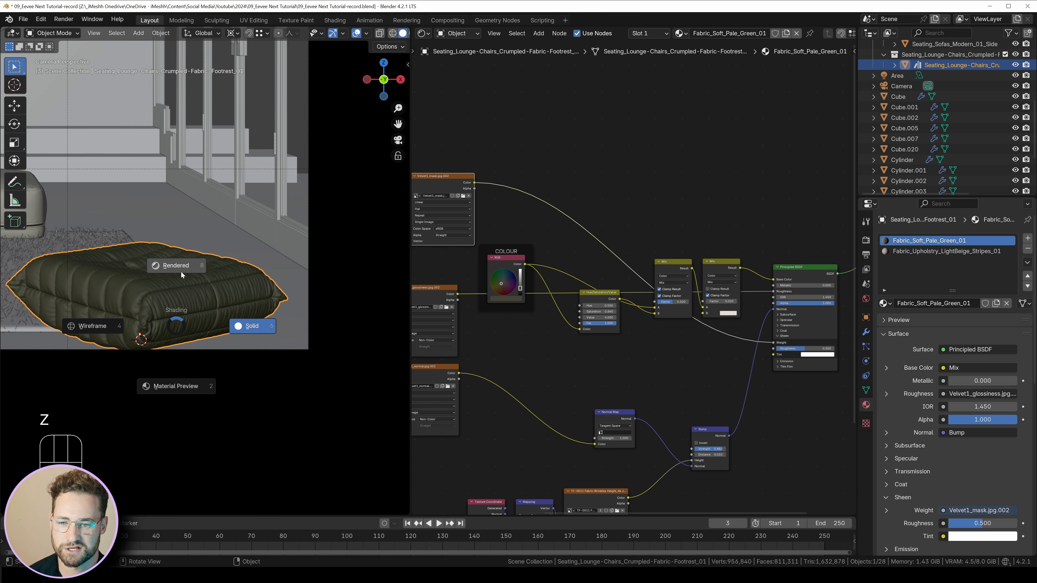
click(181, 272)
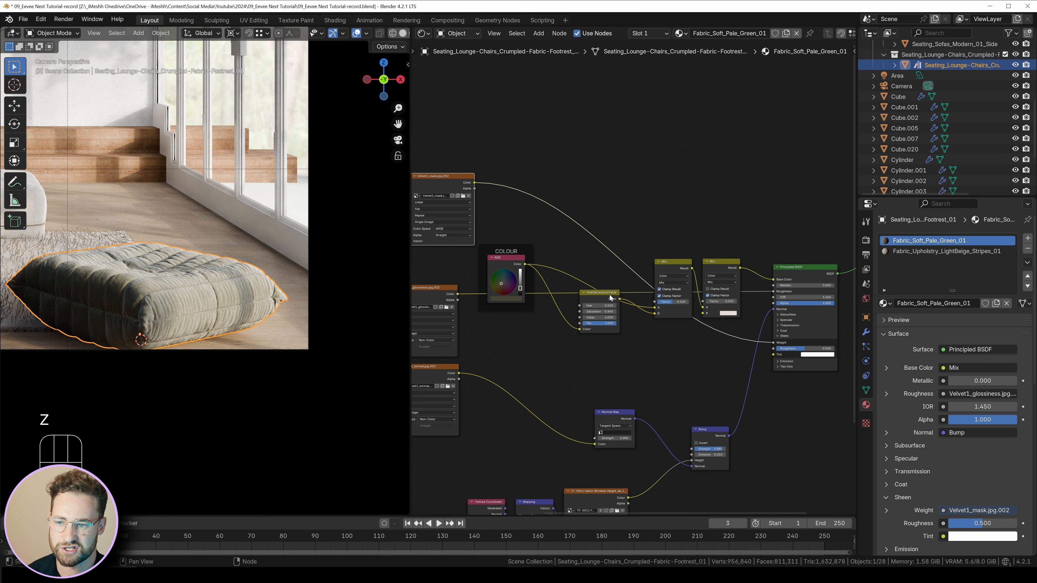
drag(776, 281, 775, 279)
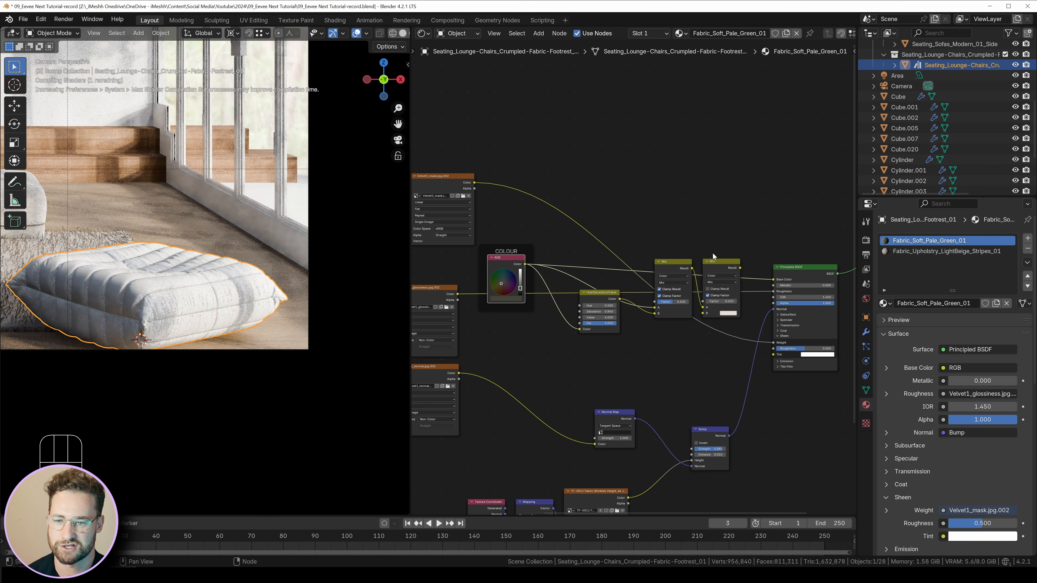
Step: Delete the leftover Mix and Hue/Saturation nodes and move the COLOUR frame closer to the Principled BSDF
middle_drag(492, 279, 556, 270)
scroll(629, 258, up, 2)
middle_drag(673, 247, 614, 261)
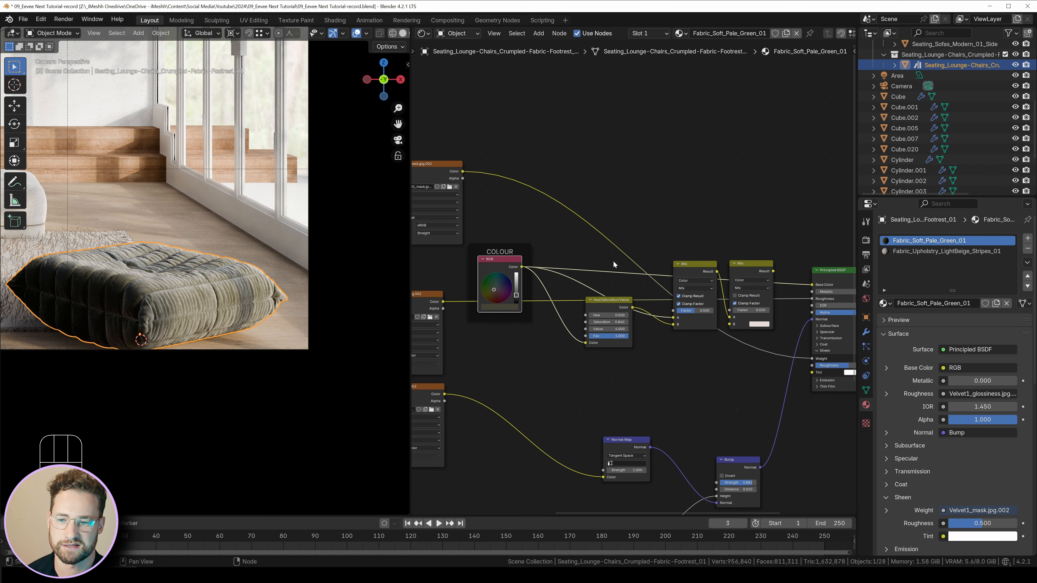
drag(748, 387, 627, 224)
key(x)
drag(504, 262, 664, 246)
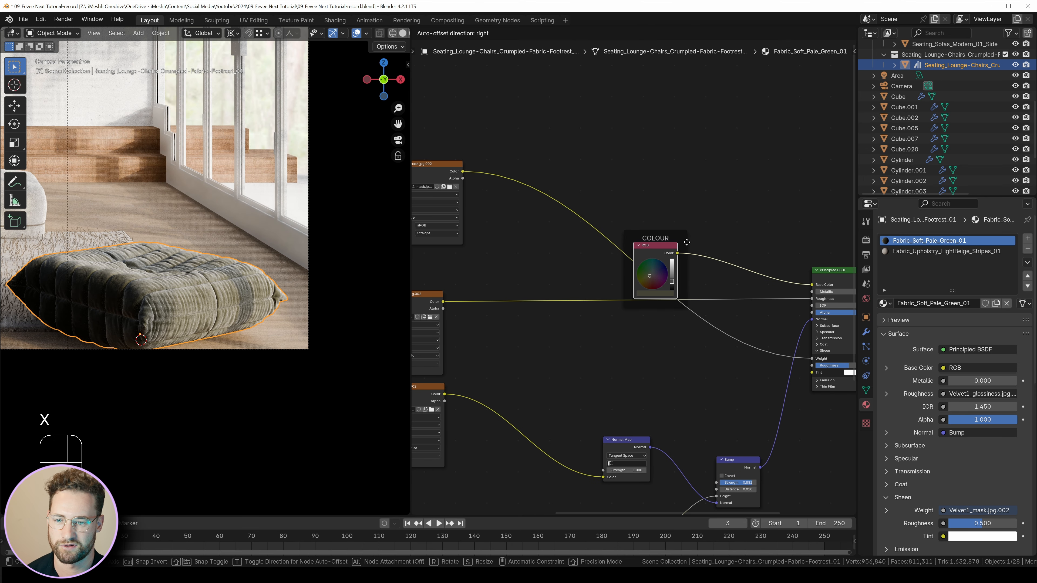
Step: Change the RGB node to a rusty orange-brown and copy that colour to the Sheen Tint
middle_drag(752, 259, 652, 237)
drag(553, 262, 572, 254)
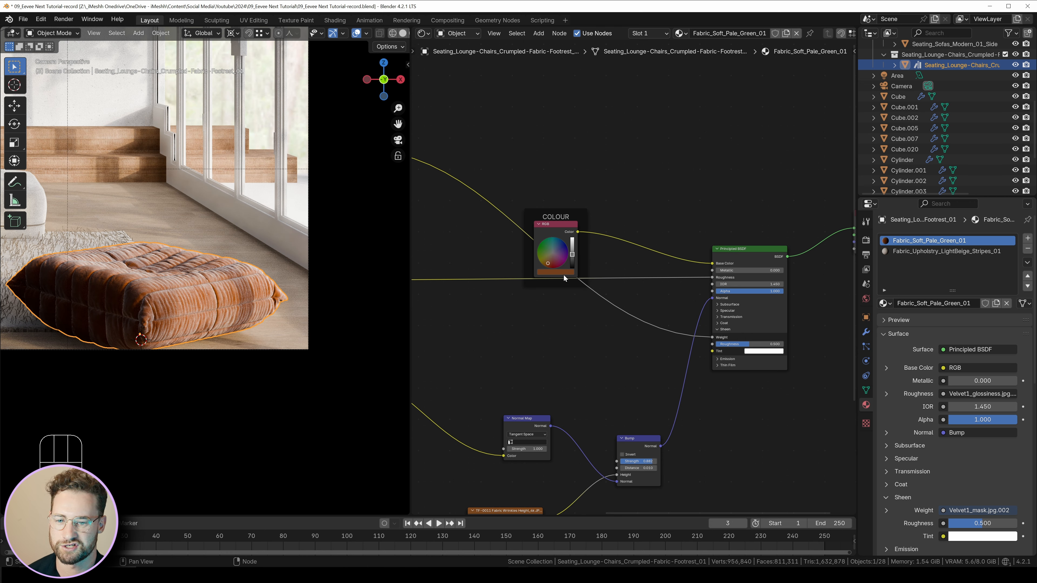
drag(758, 351, 758, 352)
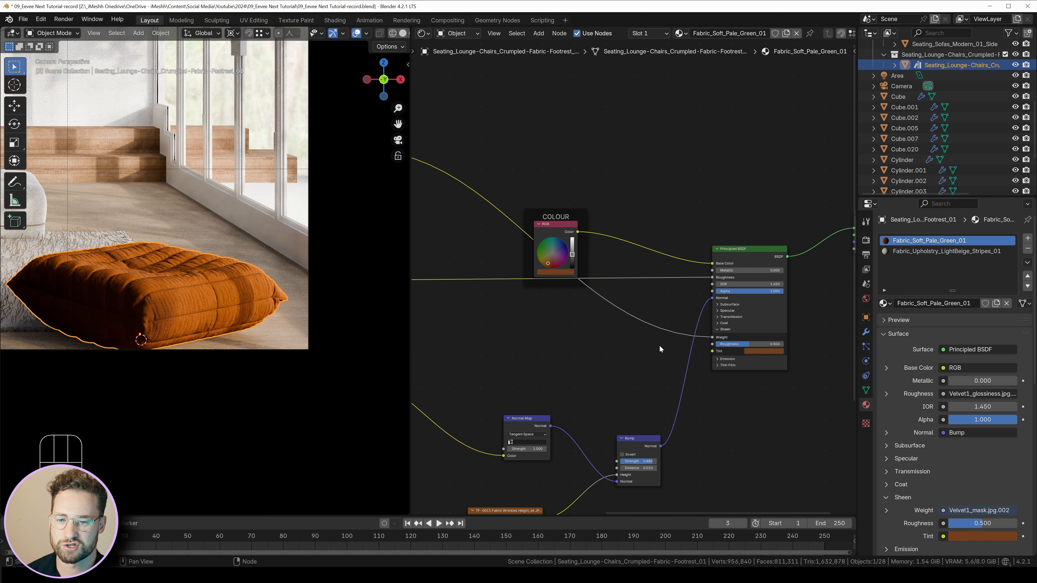
Step: Brighten and desaturate the Sheen Tint to a pale peach
click(769, 353)
drag(806, 272, 808, 264)
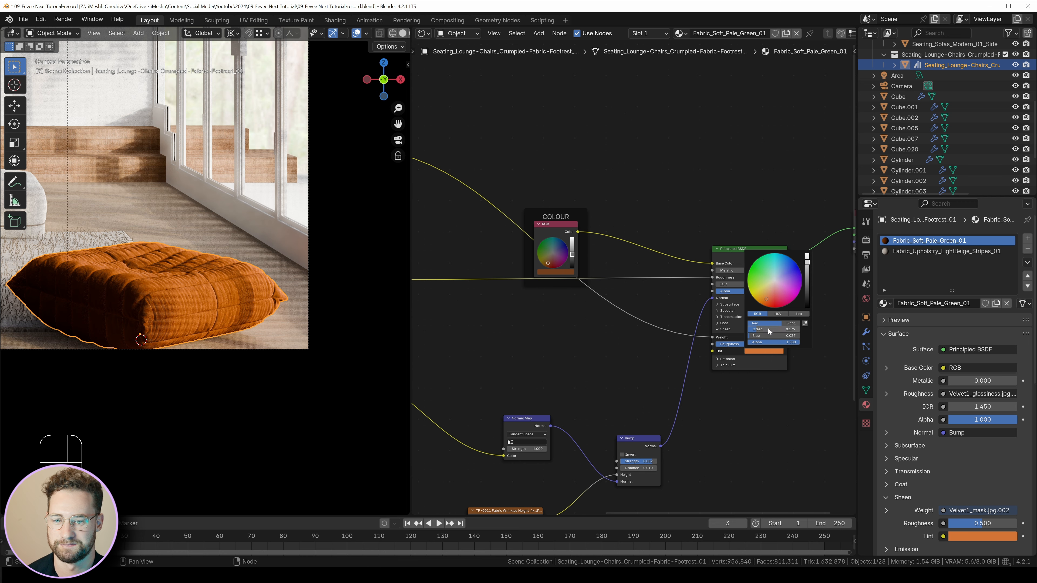
drag(780, 330, 759, 330)
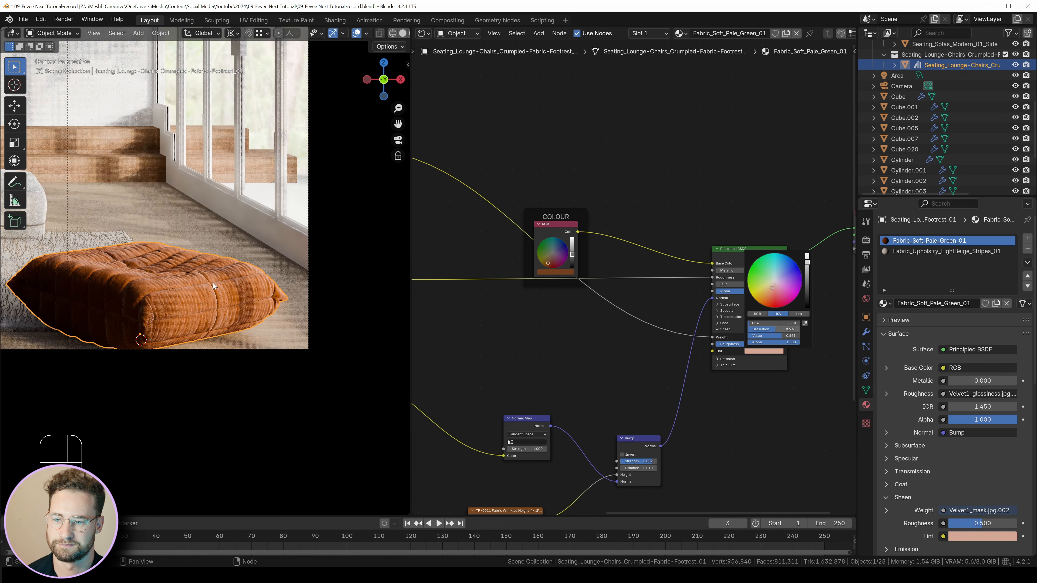
Step: Set the viewport to Solid shading and append the Pile-Minimal-Dots_01 asset from the Furniture-Details Cushions library
key(z)
key(z)
key(n)
click(341, 115)
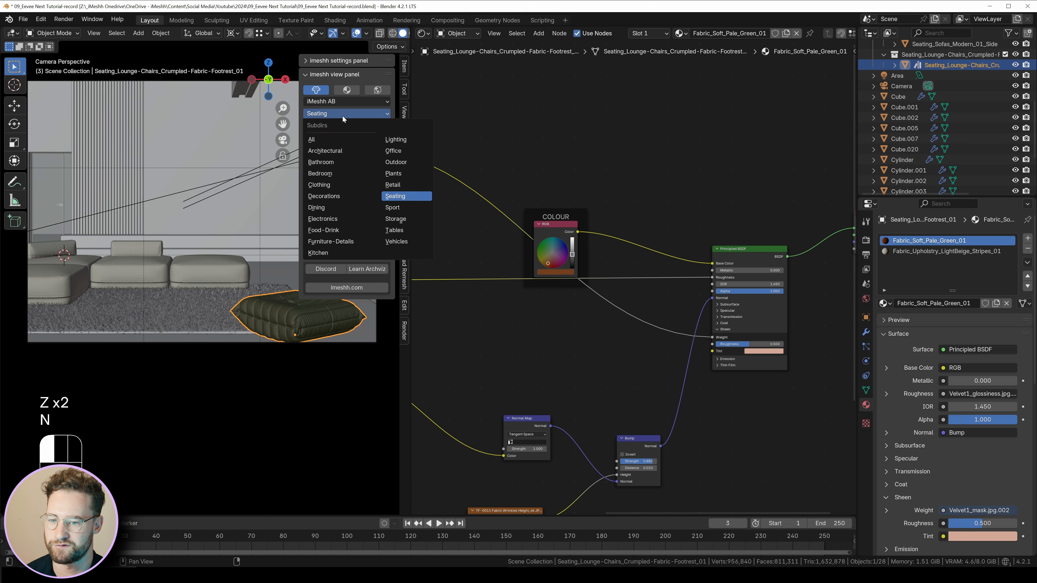
click(336, 242)
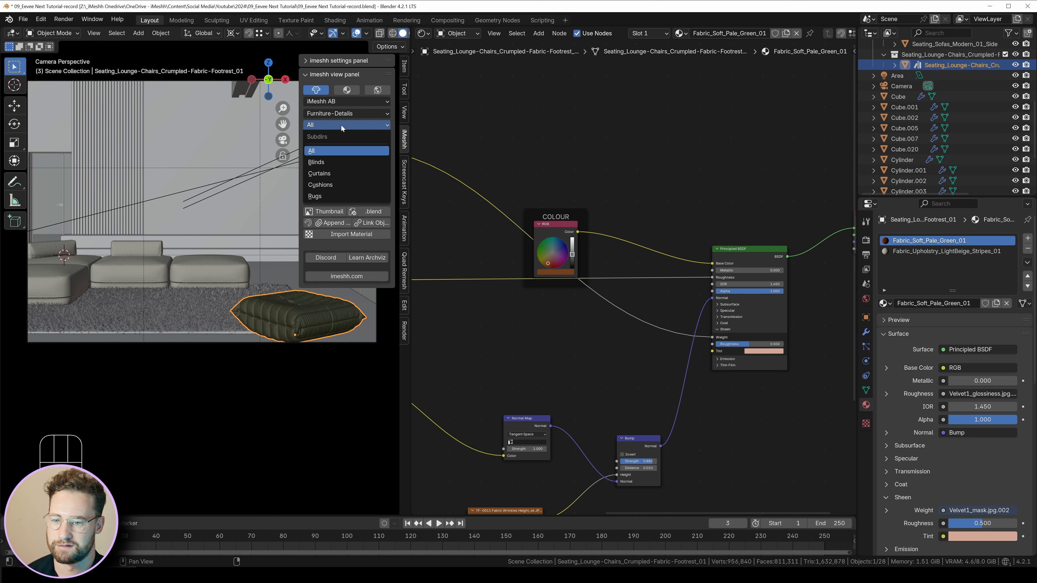
click(322, 185)
click(349, 168)
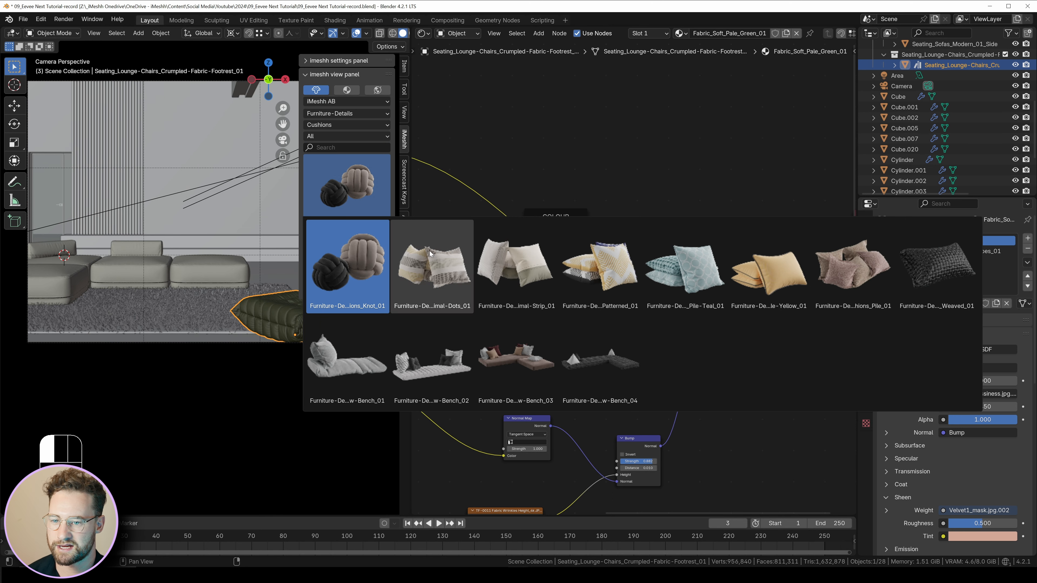
click(431, 261)
click(342, 234)
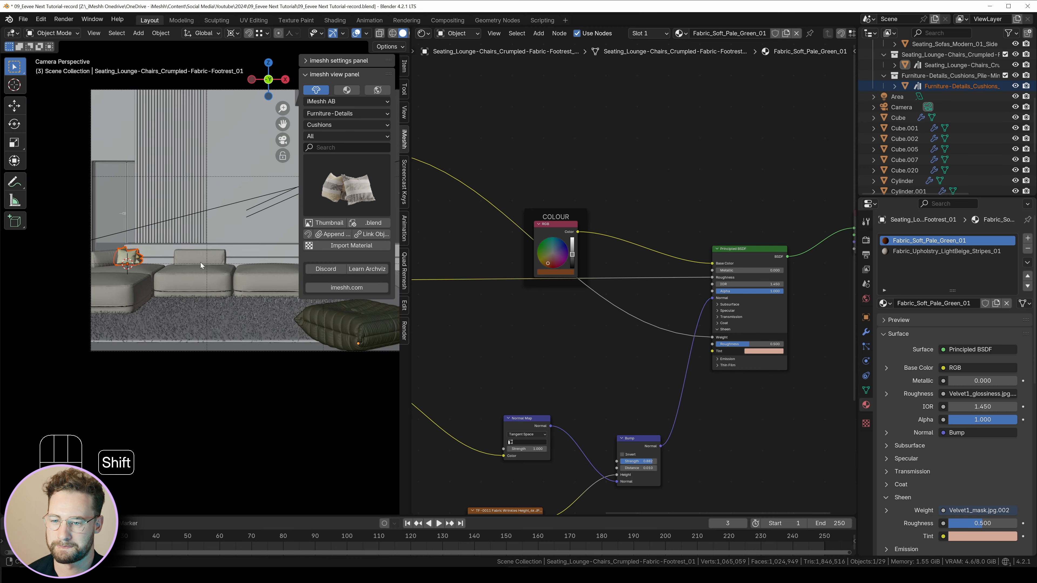
Step: Isolate the imported cushion pile and select one whole cushion's linked geometry in Edit Mode
key(KP_Divide)
key(Tab)
key(ctrl+l)
key(x)
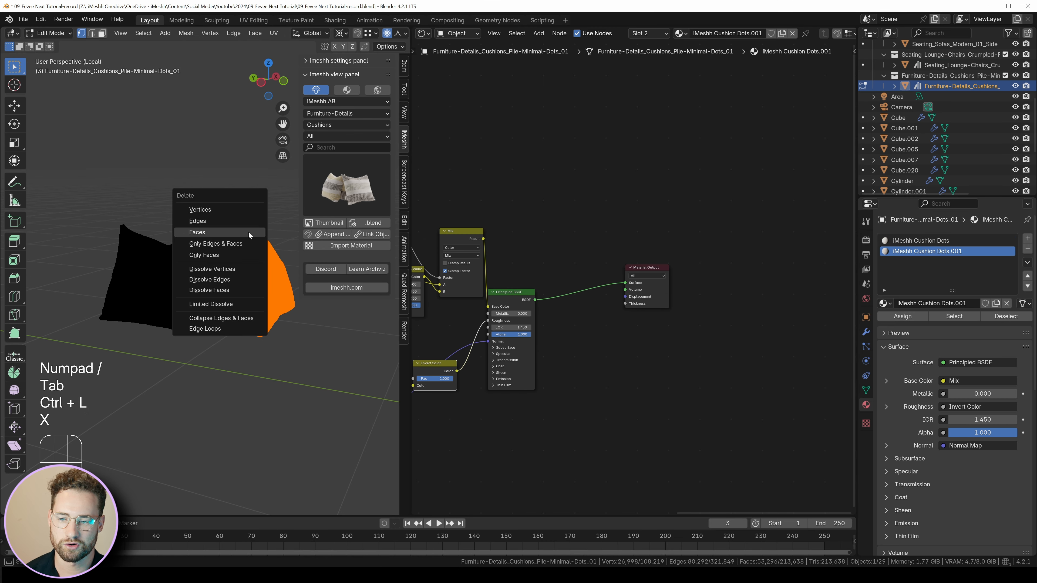
click(249, 232)
key(ctrl+z)
Step: Separate two of the cushions from the pile into their own objects and return to Object Mode
key(p)
click(245, 231)
key(ctrl+l)
key(p)
click(135, 189)
key(Tab)
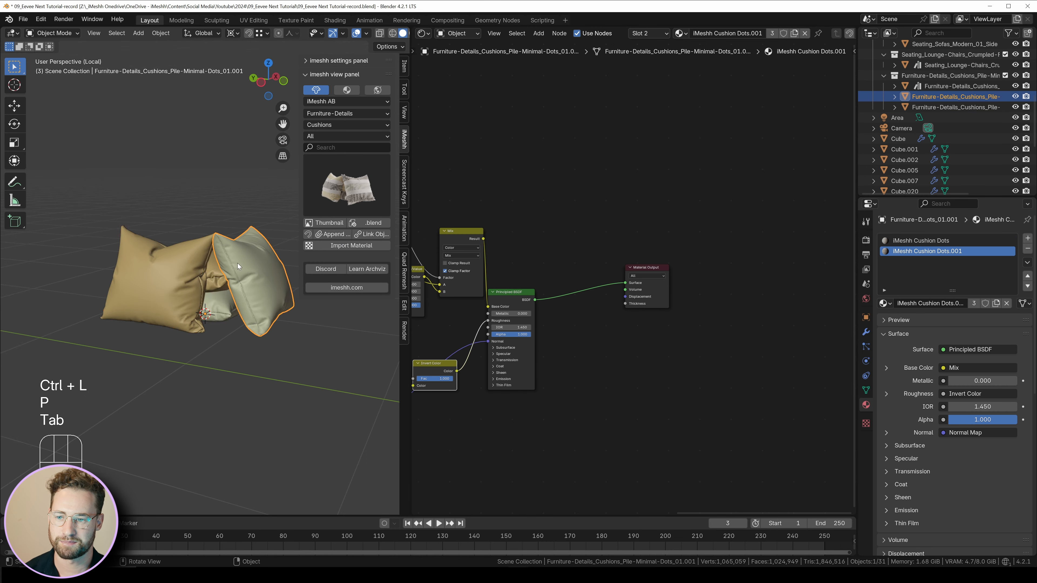
Step: Leave the isolated view and link the footrest's materials to all the cushion objects
middle_drag(238, 263, 241, 286)
shift+click(204, 278)
shift+click(245, 313)
key(KP_Divide)
shift+click(324, 482)
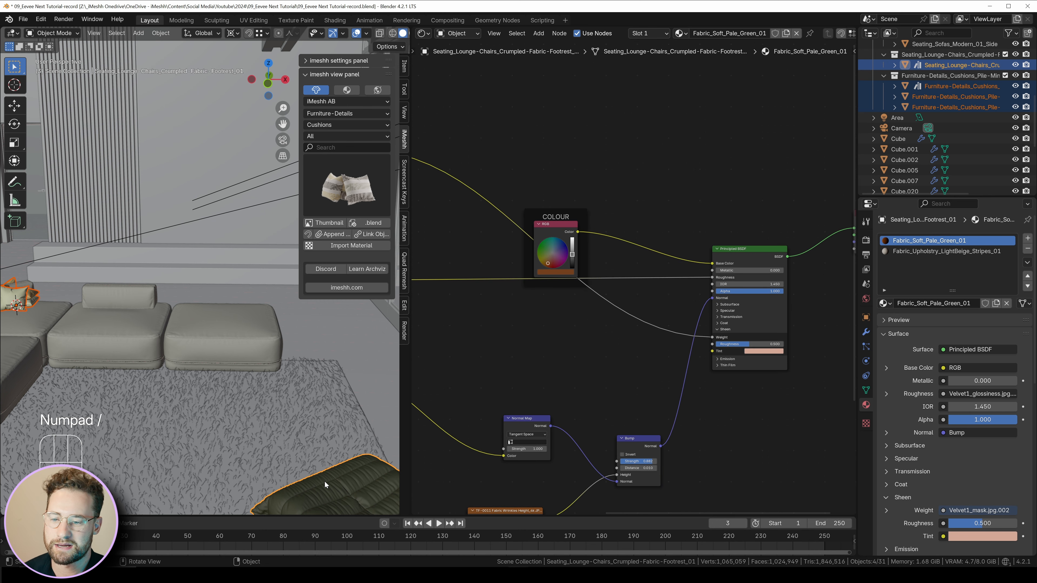
key(ctrl+l)
click(281, 449)
Step: Remove the Fabric_Upholstry_LightBeige_Stripes_01 material slot from the original cushion pile and from one separated cushion
shift+middle_drag(280, 429, 241, 352)
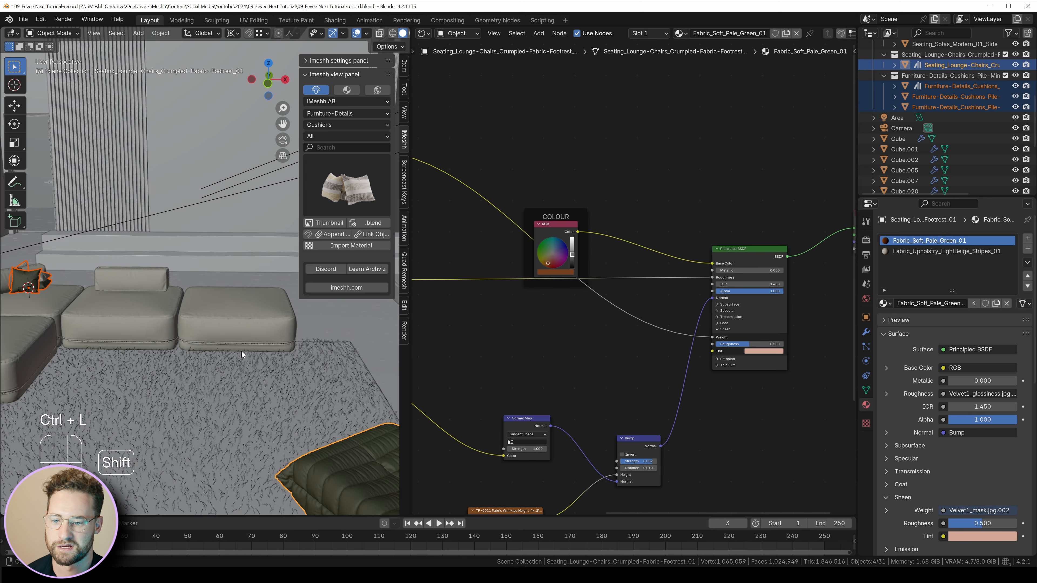
click(40, 280)
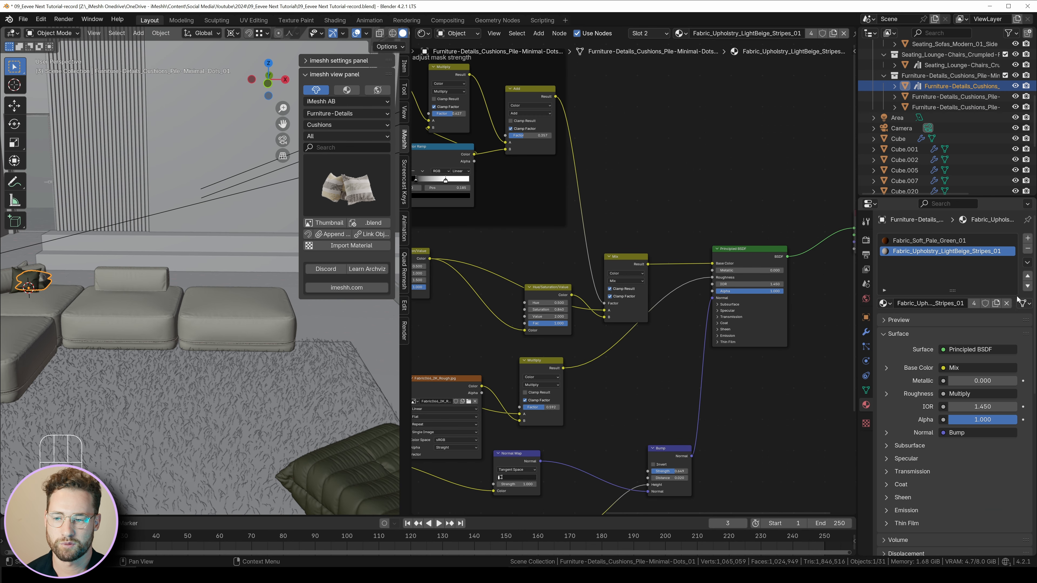
click(1026, 250)
click(40, 268)
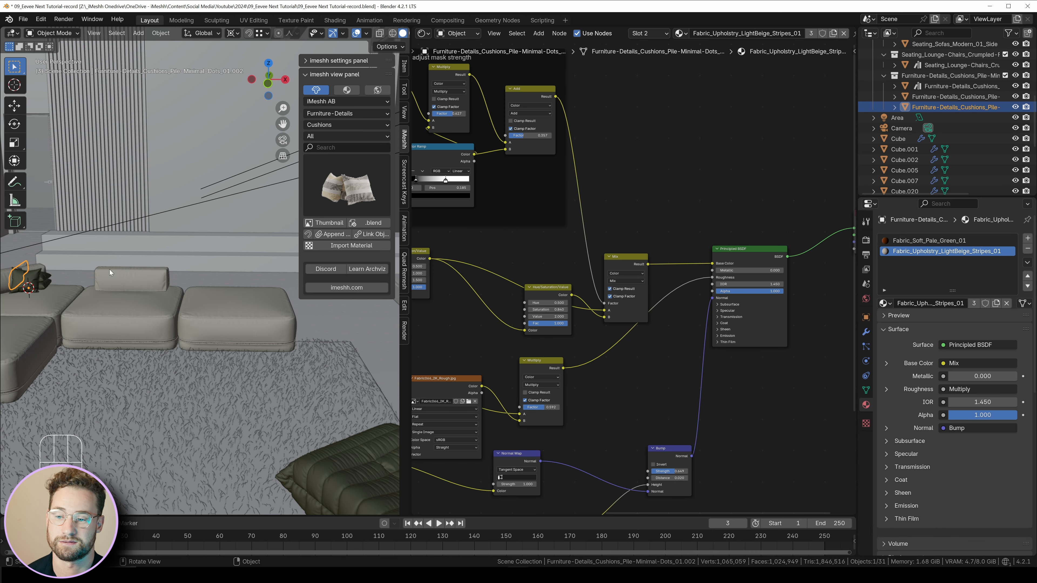
click(1028, 250)
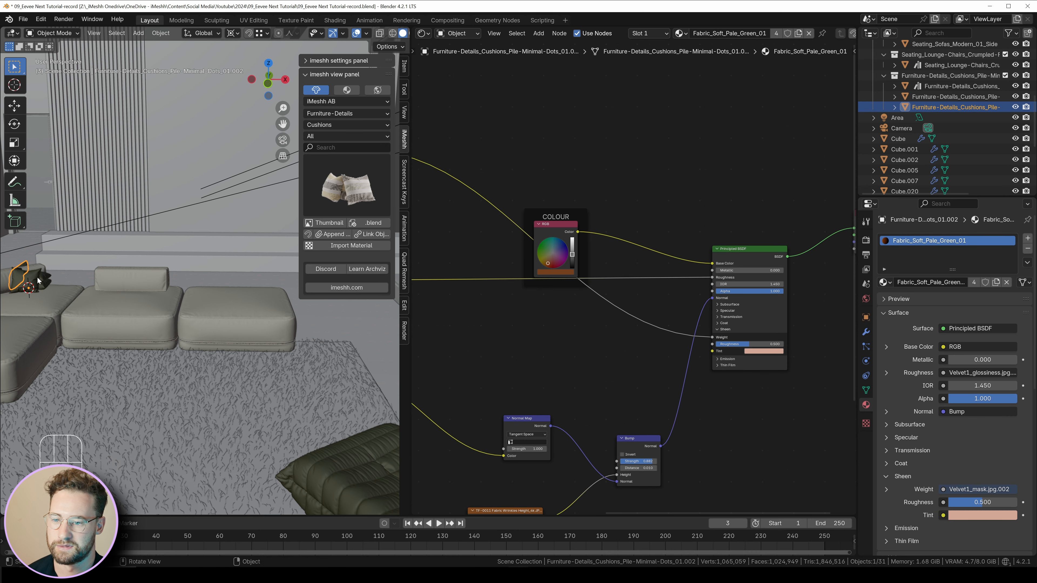
Step: Move the remaining cushion pile along X, off the sofa and towards the windows
click(38, 280)
key(g)
click(403, 355)
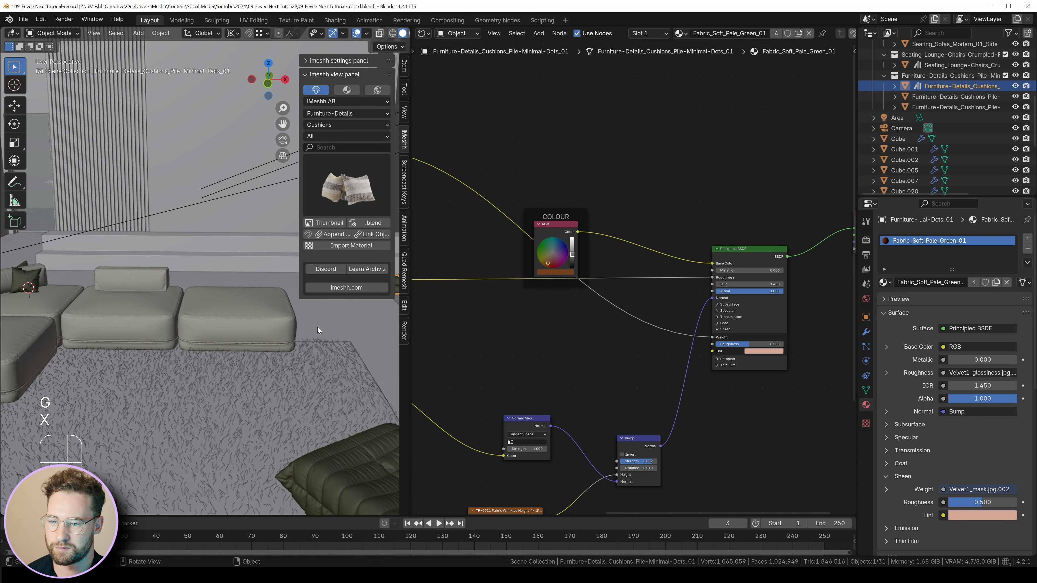
key(n)
Step: Position and rotate the two separated cushions so they lean against the sofa's backrest
click(331, 314)
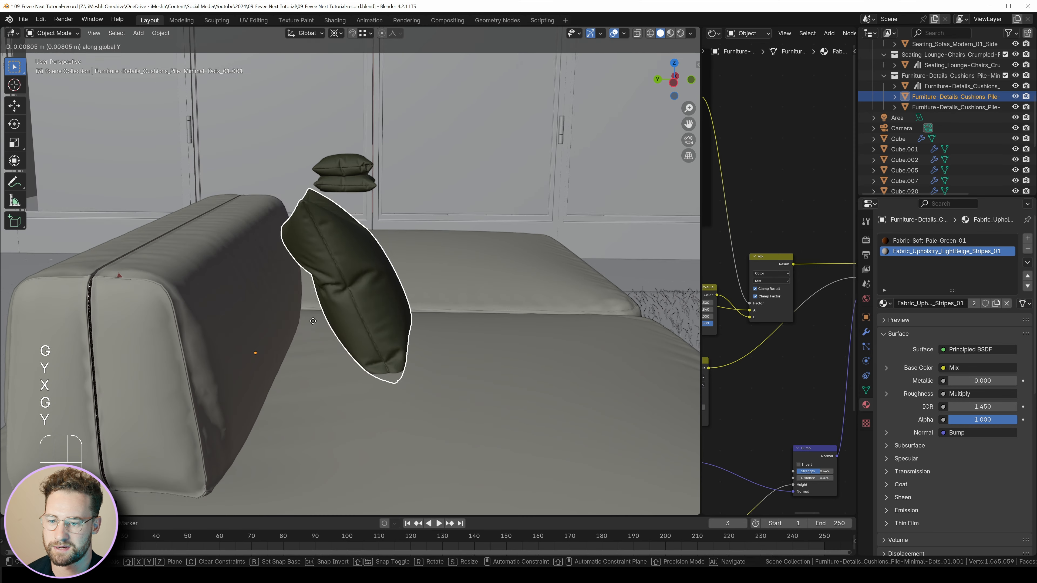
click(339, 32)
click(357, 95)
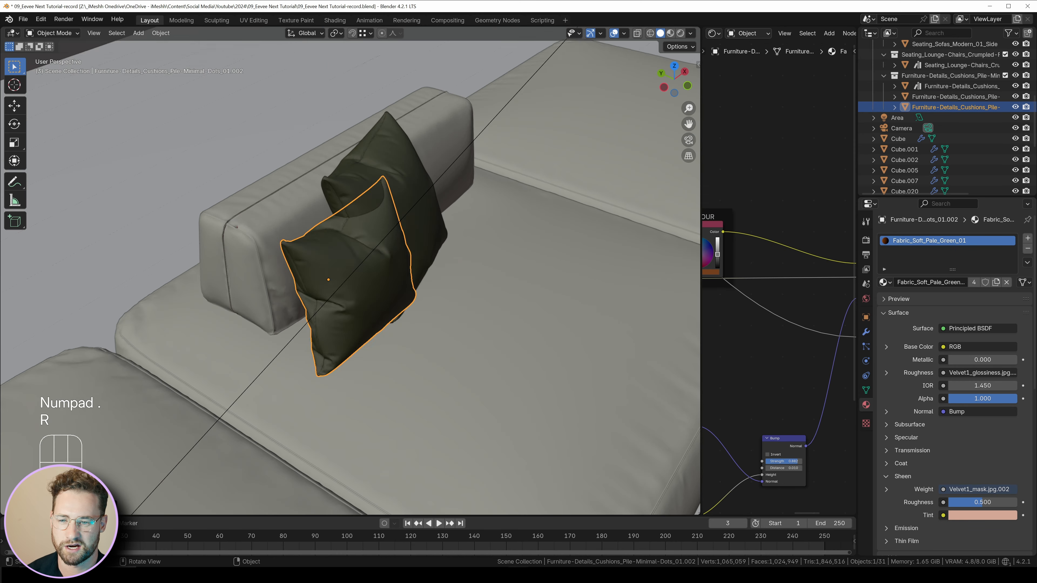
right_click(414, 197)
click(414, 197)
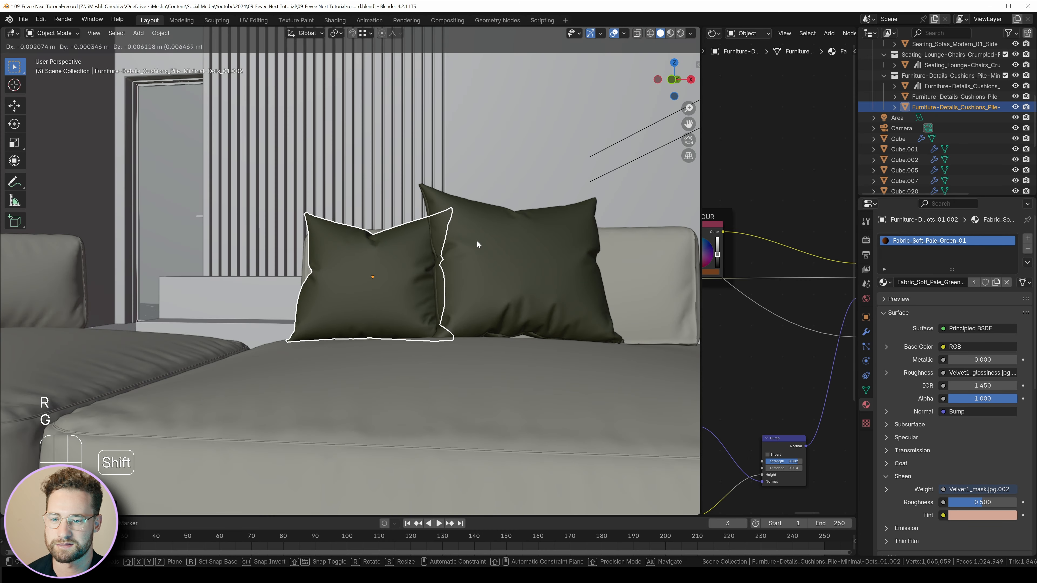
Step: Reshape the larger cushion's lower corners with proportional editing so they follow the sofa seat
click(546, 267)
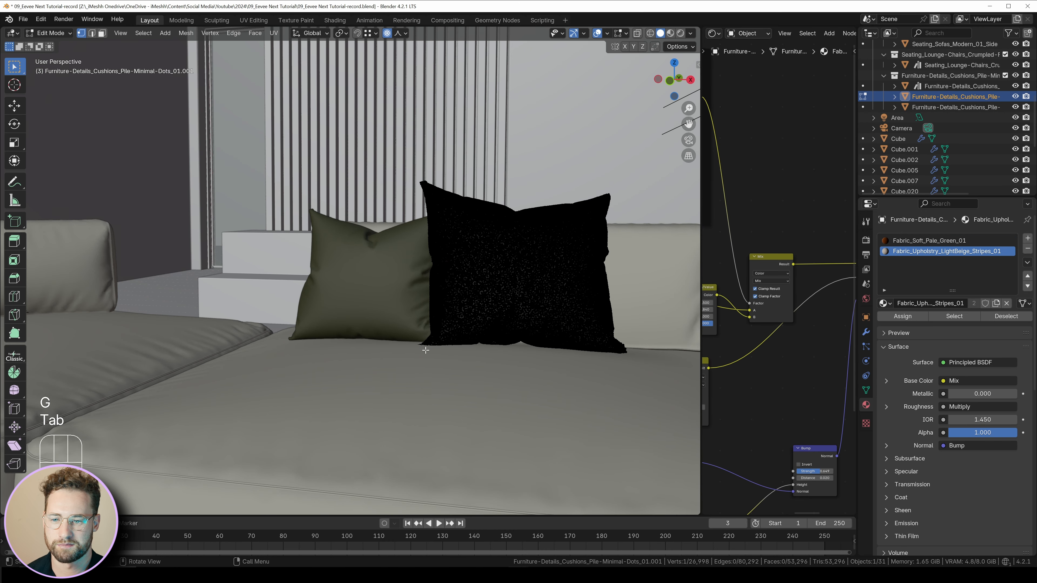
key(g)
key(g)
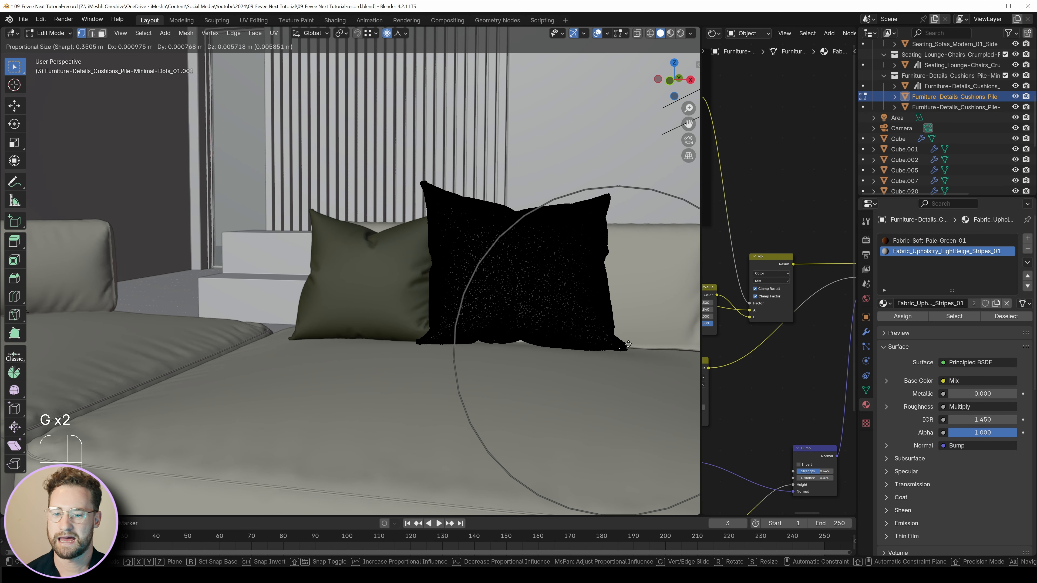
Step: Duplicate the smaller cushion, move the copy along X to the other sofa section and rotate it about Z
key(Tab)
key(shift+d)
key(x)
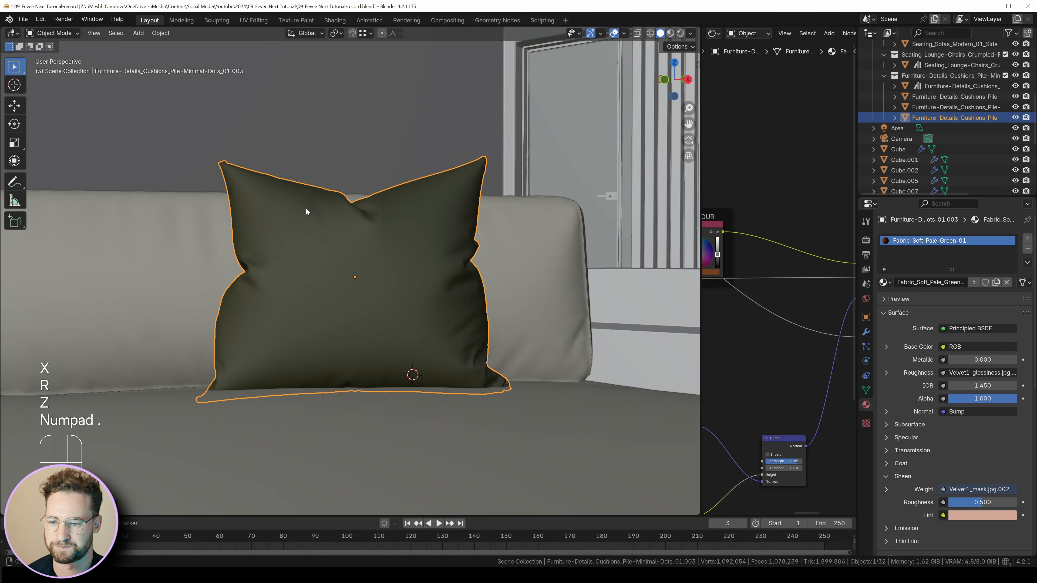
key(KP_0)
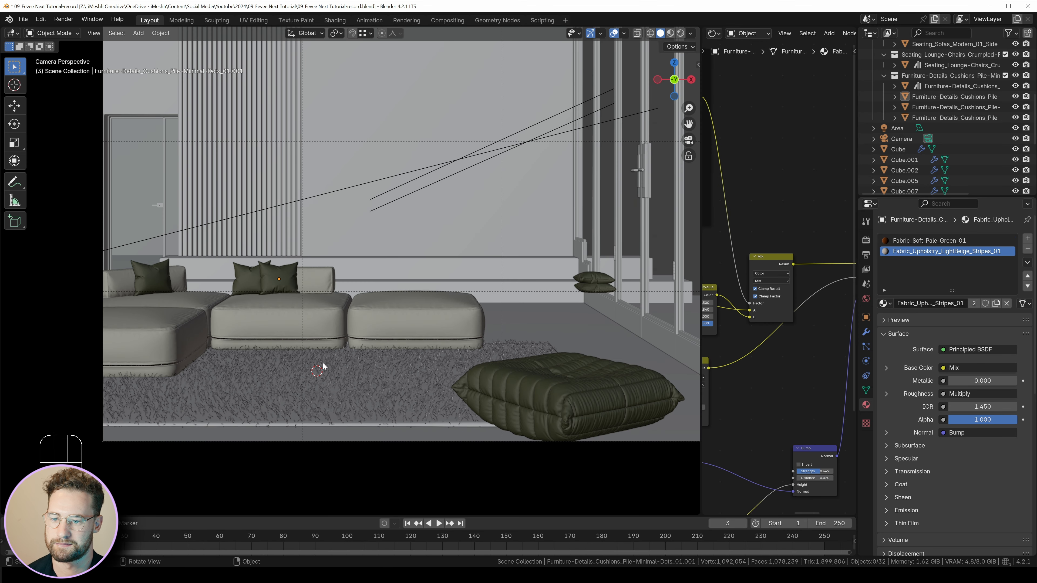
Step: Append the round-base coffee table with vase and open book from the Tables library
key(n)
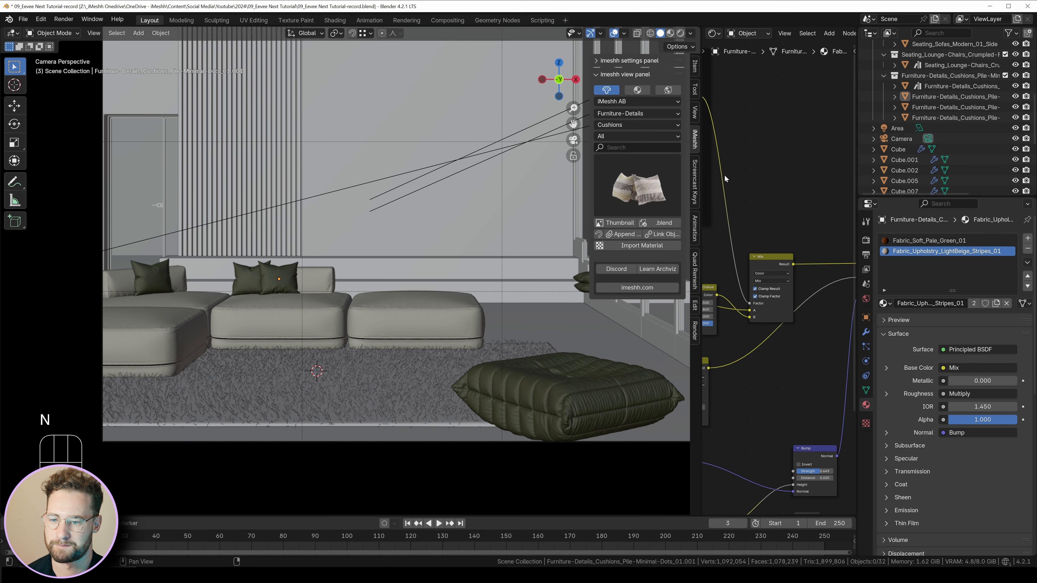
click(637, 114)
click(633, 148)
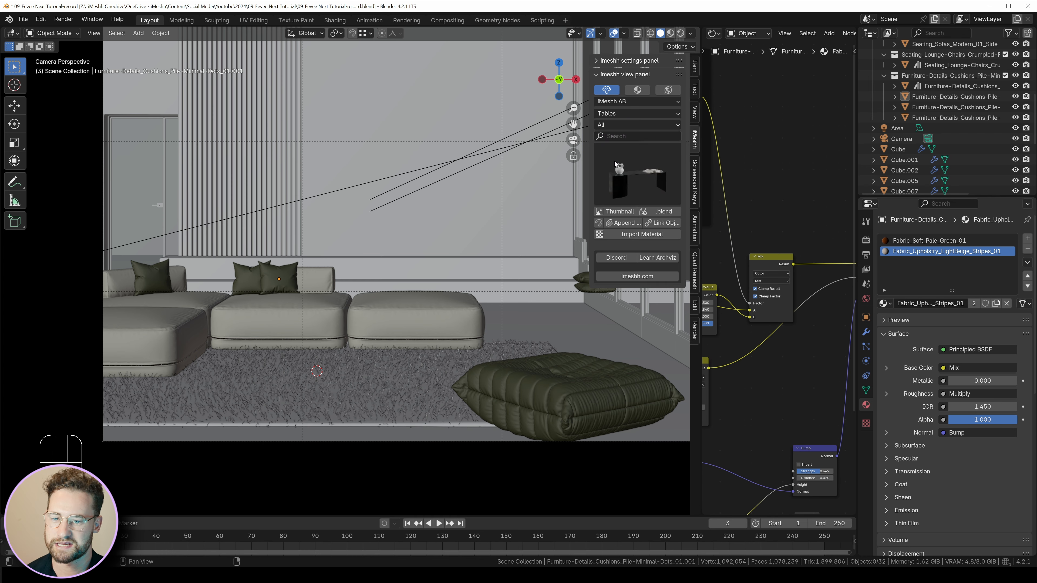
click(623, 223)
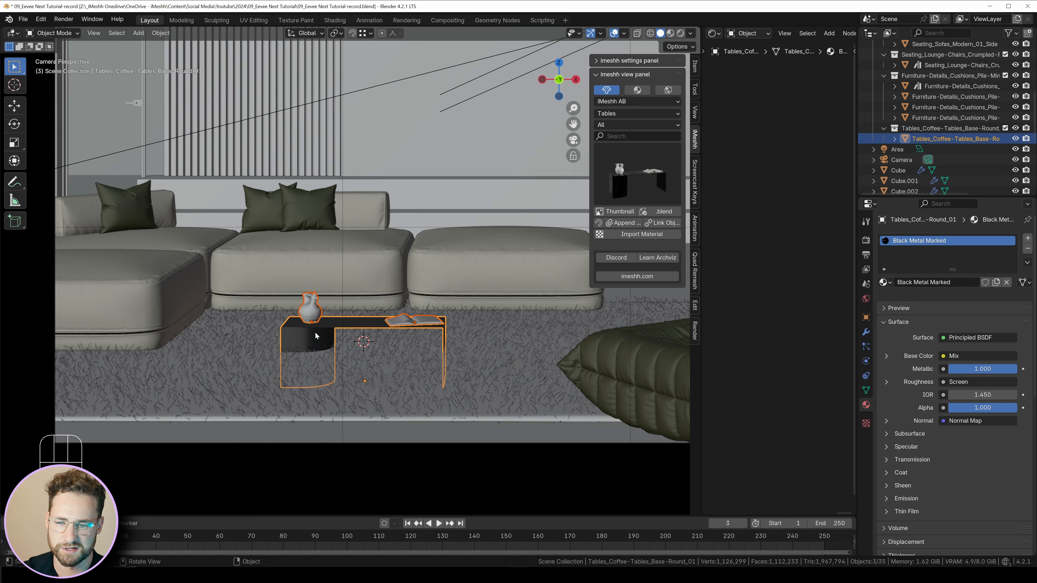
Step: Raise the round-base coffee table along Z, move it along X towards the footrest and save the file
key(g)
key(z)
click(316, 304)
key(g)
key(x)
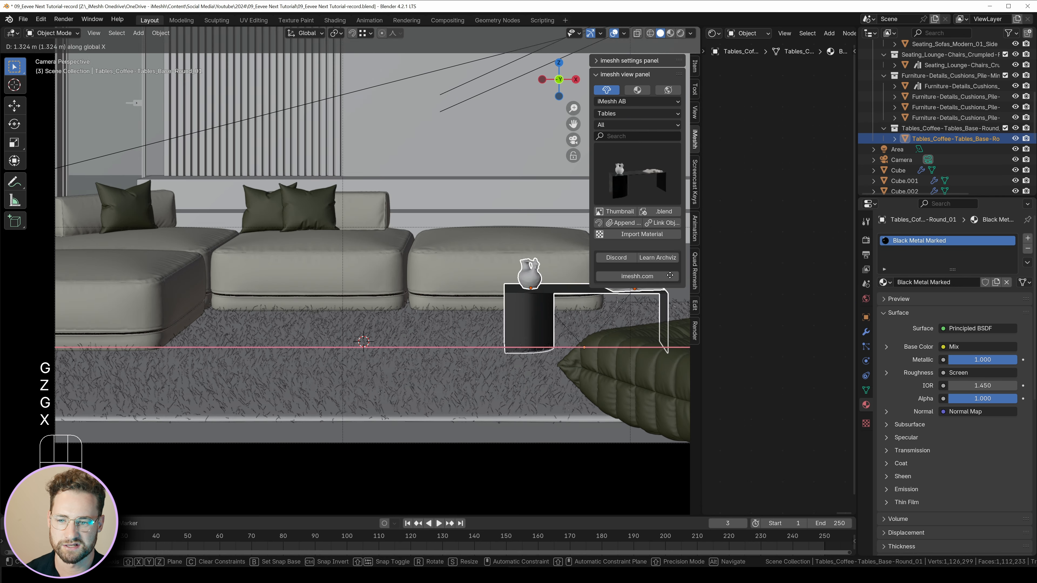
click(540, 304)
key(ctrl+s)
Step: Rotate the coffee table 90° about Z and move it along Y and X to the end of the sofa
key(r)
key(z)
key(KP_9)
key(KP_0)
key(KP_Enter)
key(g)
key(y)
click(392, 262)
key(g)
key(x)
Step: Append the Tables_Coffee-Tables_Granite_01 asset from the Coffee-Tables subcategory
click(637, 136)
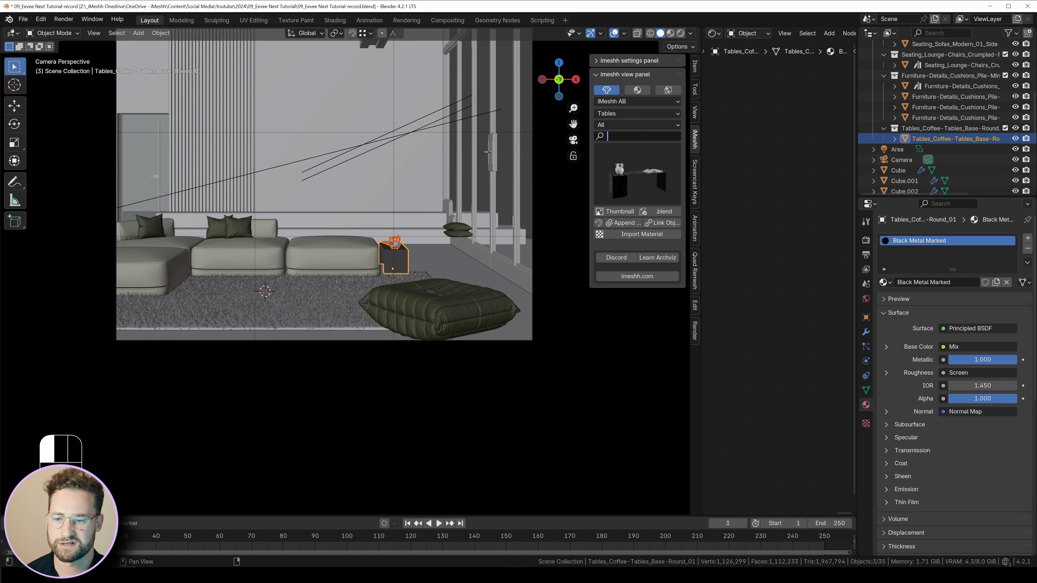
click(619, 163)
click(625, 176)
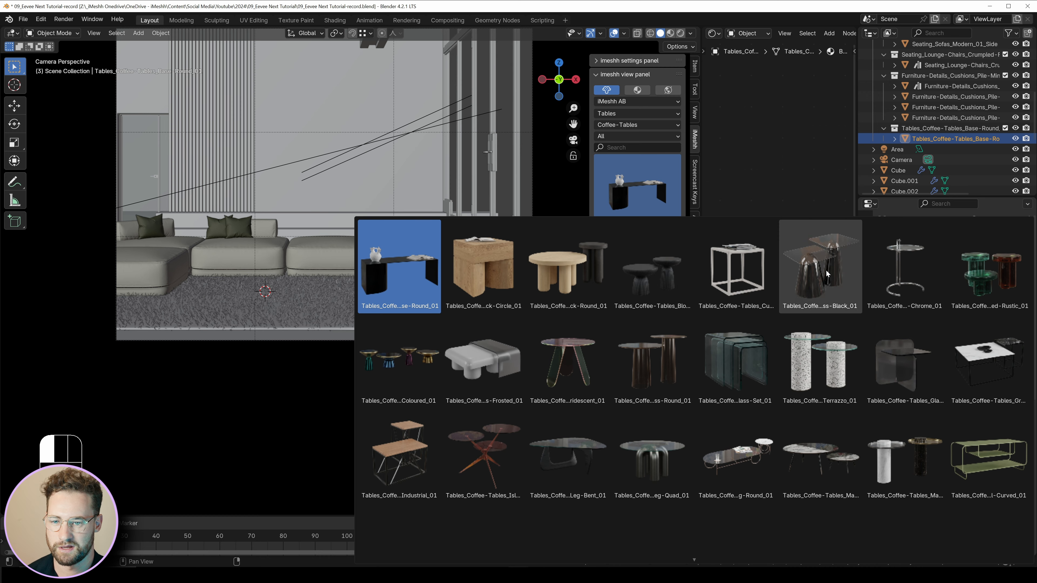
click(653, 280)
click(624, 235)
Step: Raise the granite coffee tables onto the rug and position them along X and Y in front of the sofa
shift+middle_drag(363, 280, 336, 316)
scroll(419, 257, up, 6)
key(g)
key(z)
click(442, 474)
scroll(337, 317, down, 2)
key(g)
key(y)
key(x)
click(354, 316)
key(g)
key(y)
click(352, 325)
Step: Delete the object on the larger granite tabletop and place the 3D cursor there
click(314, 239)
key(x)
shift+right_click(316, 243)
Step: Append the Decorations_Decor-Sets_Living_10 asset from the Decorations Decor-Sets library
click(629, 117)
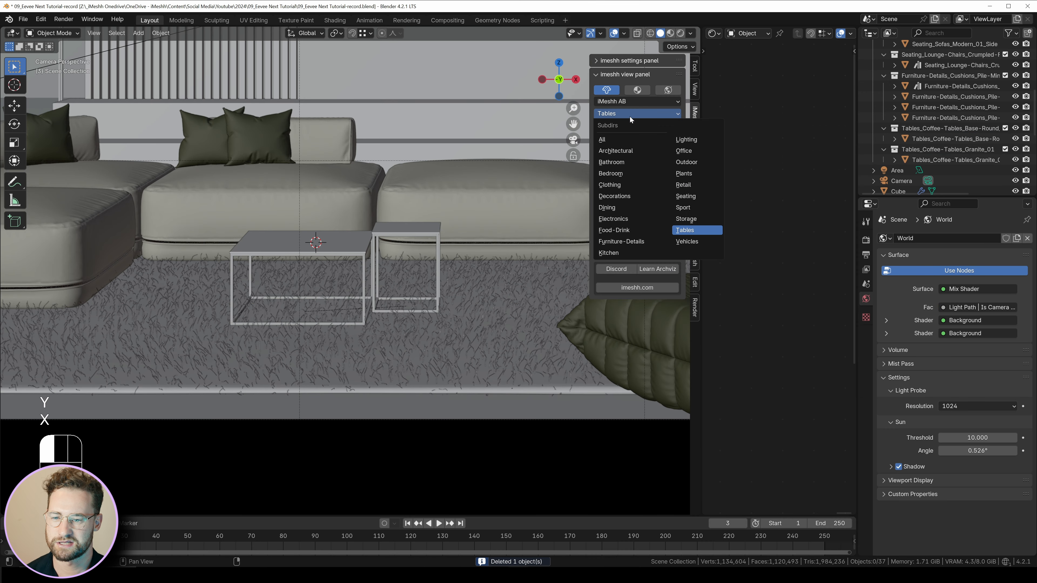
click(615, 196)
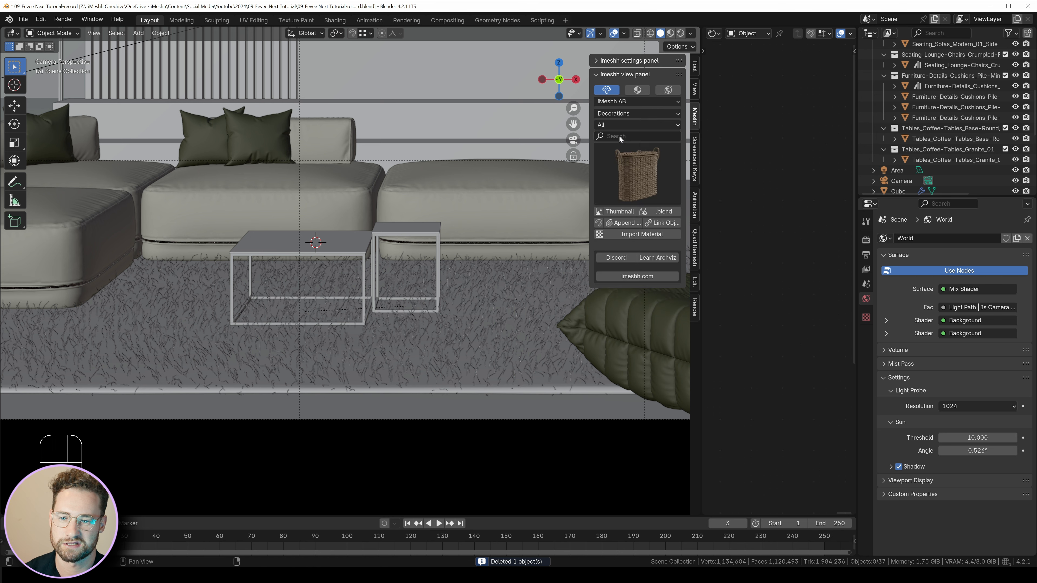
click(625, 126)
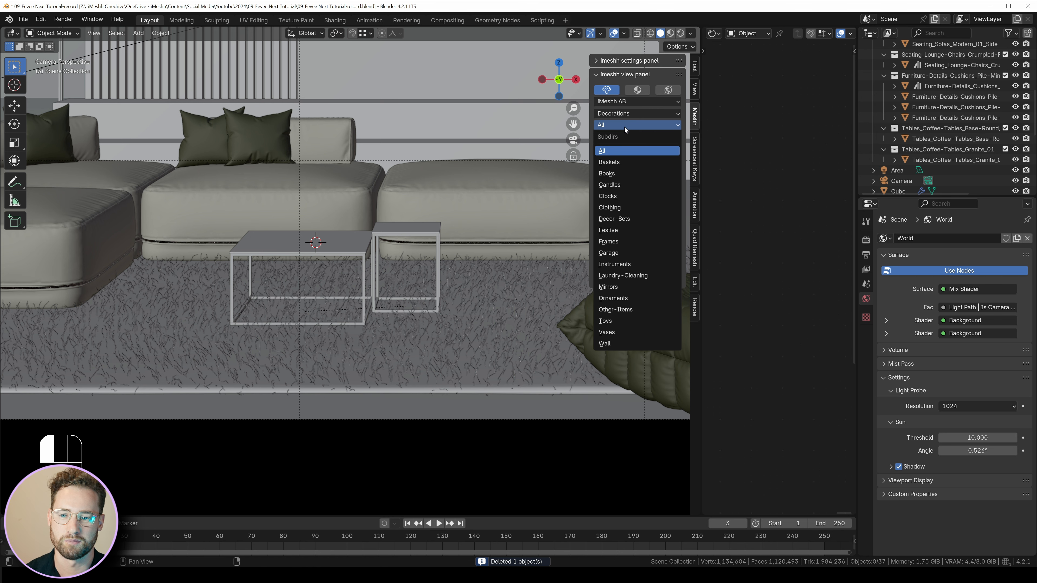
click(617, 219)
click(624, 200)
scroll(735, 445, down, 3)
scroll(737, 446, down, 3)
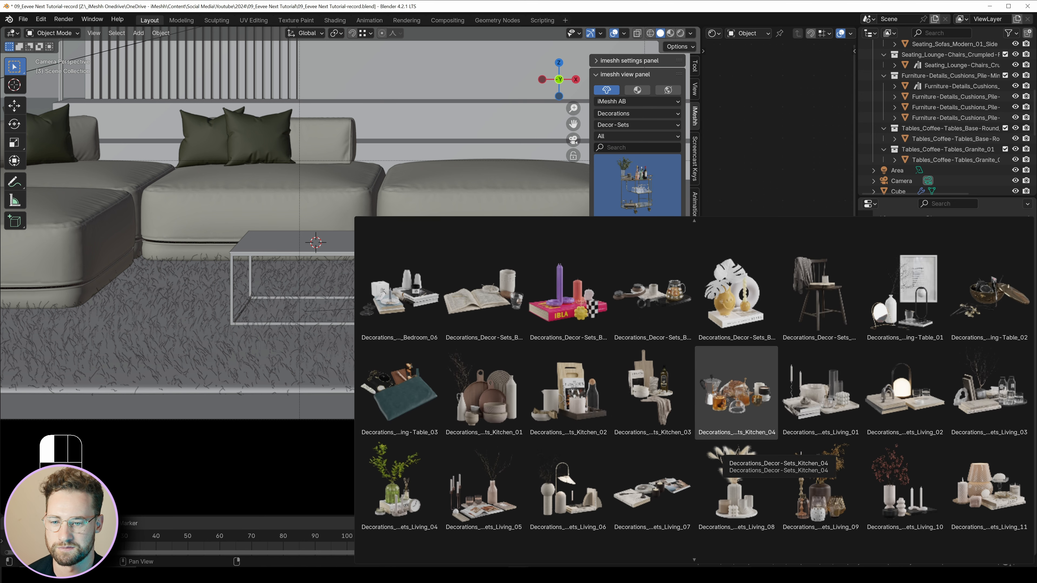
click(799, 389)
click(628, 234)
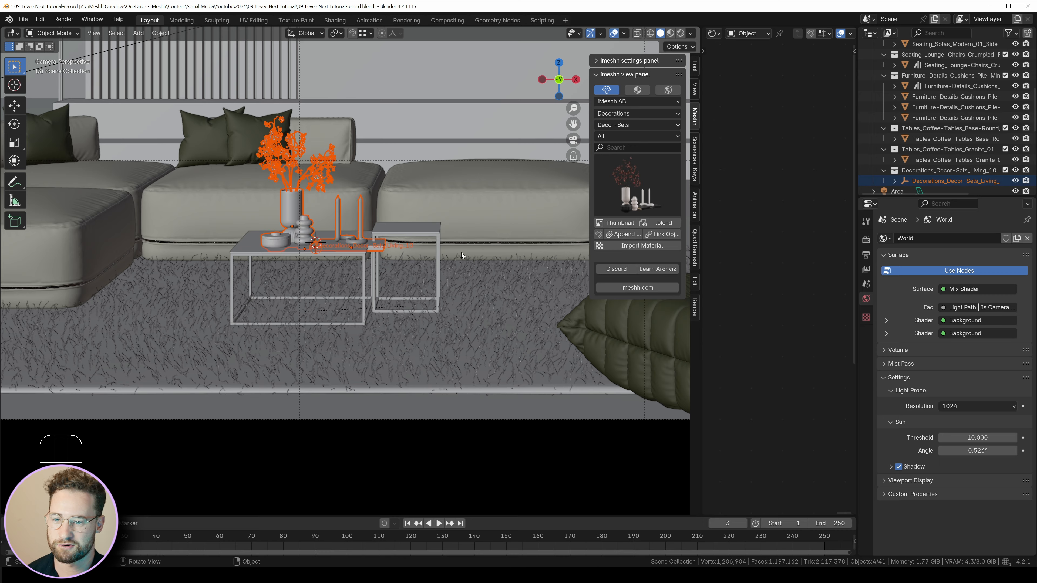
Step: Adjust the decor set's height along Z so it rests on the larger granite tabletop
scroll(461, 252, up, 6)
key(g)
key(z)
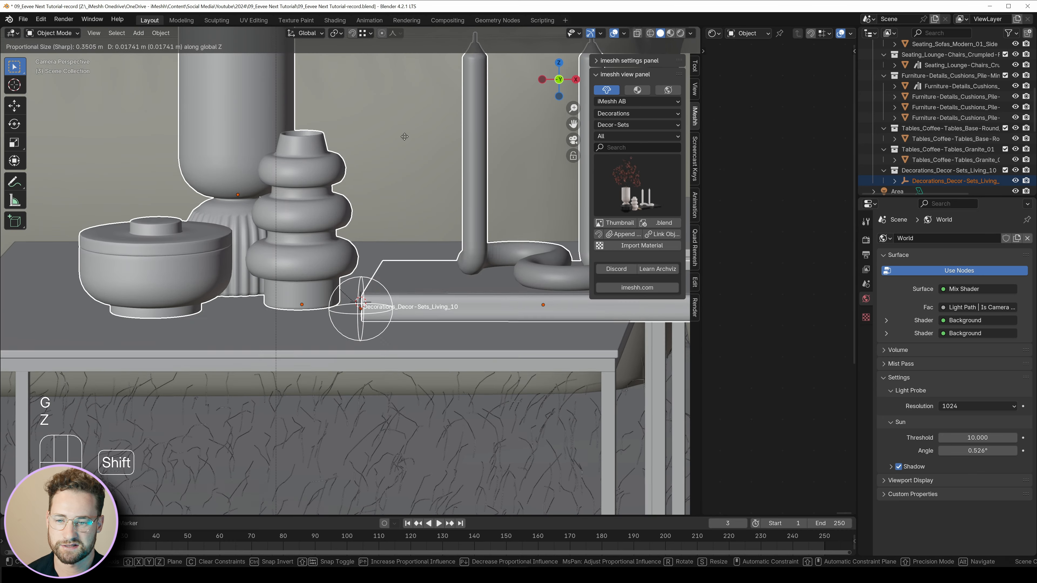
click(468, 308)
Step: Move the book with candles onto the smaller granite table, scaling it down slightly and turning it at an angle
click(421, 294)
key(g)
key(x)
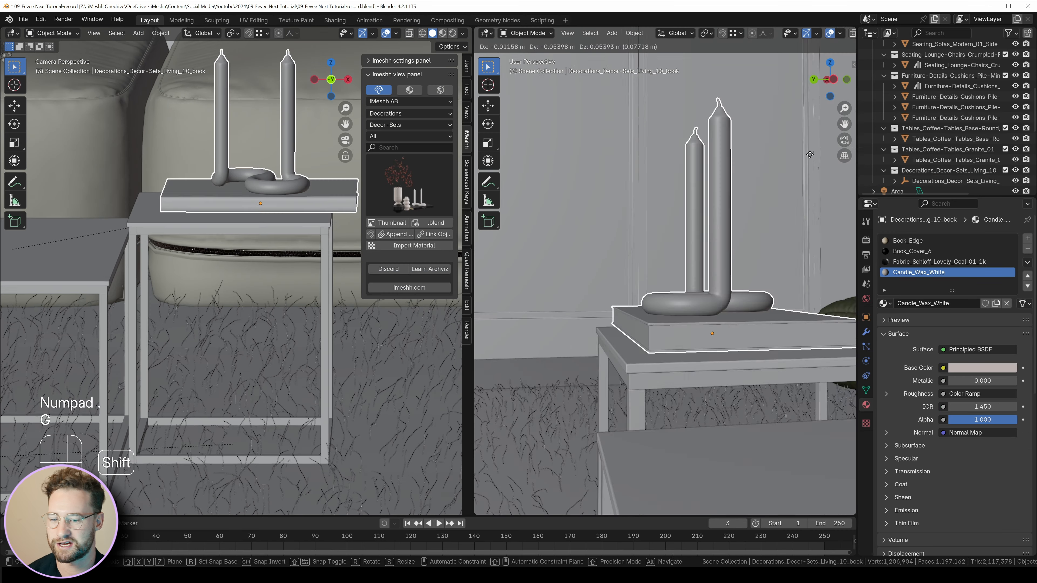
key(s)
key(g)
key(y)
click(752, 242)
key(g)
key(x)
click(740, 274)
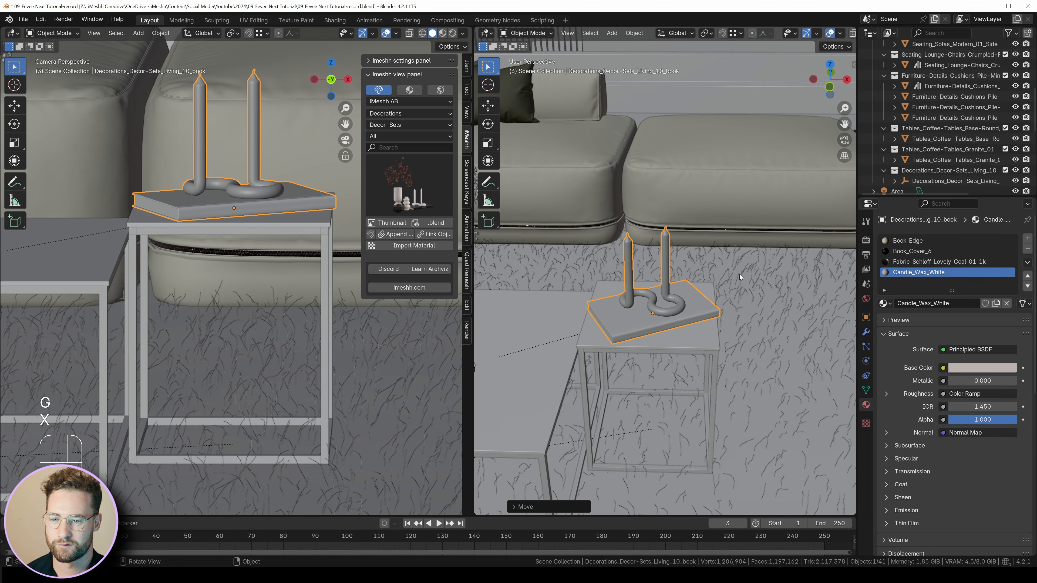
Step: Fine-tune the position of the book with candles along Y on the smaller table
key(g)
key(ctrl+z)
key(g)
key(y)
click(349, 197)
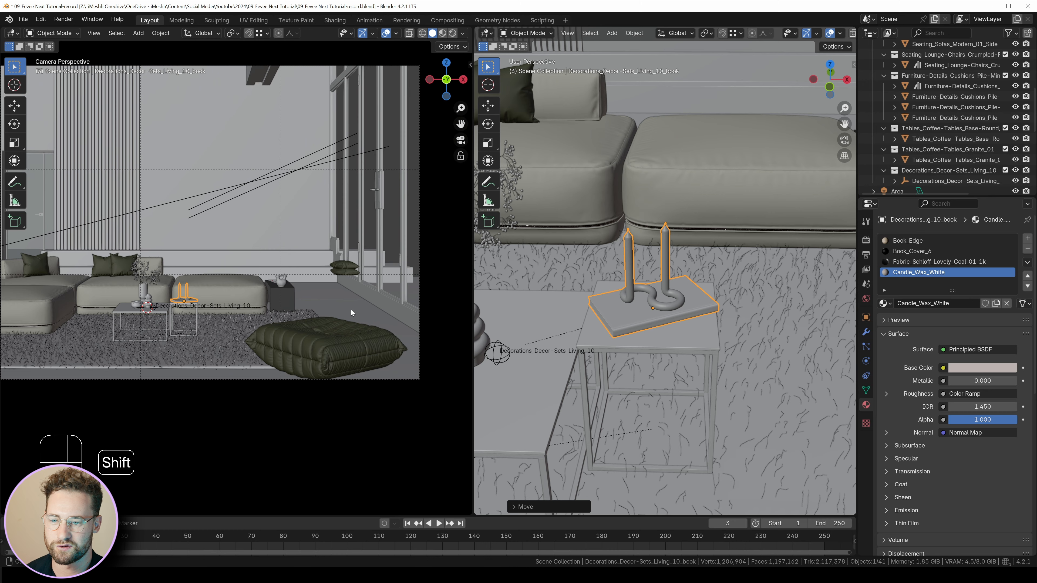
Step: Place the 3D cursor on the floor near the windows and append the Seating_Benches_Antique_01 asset from the Seating library
shift+middle_drag(351, 310, 328, 316)
shift+right_click(327, 317)
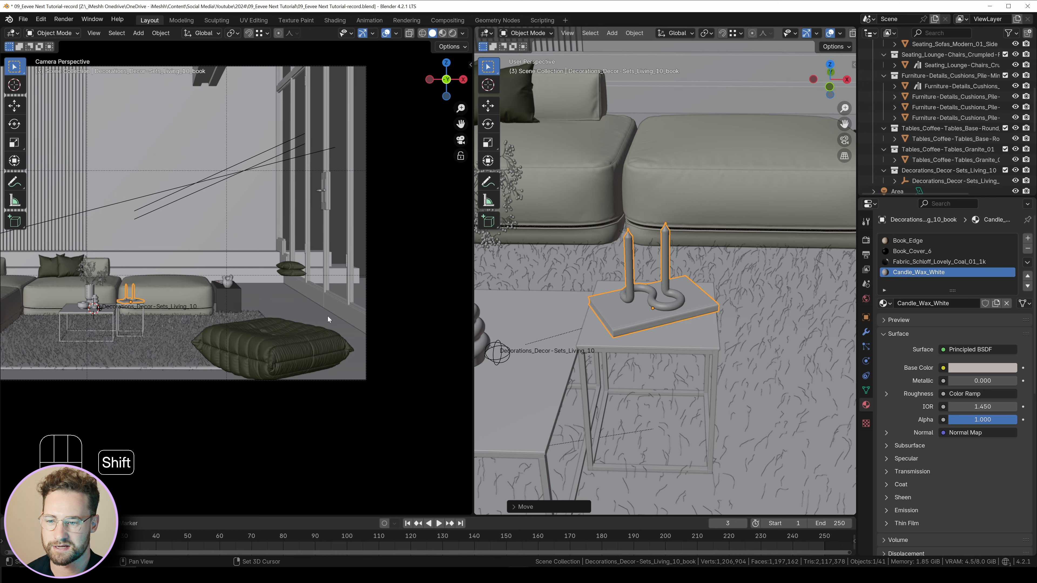
key(n)
key(b)
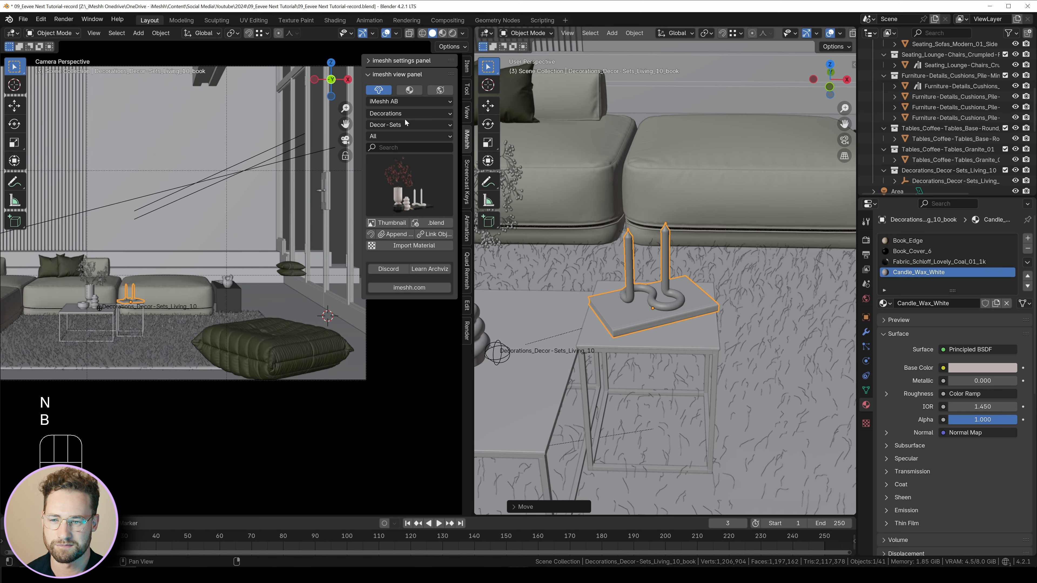
click(408, 114)
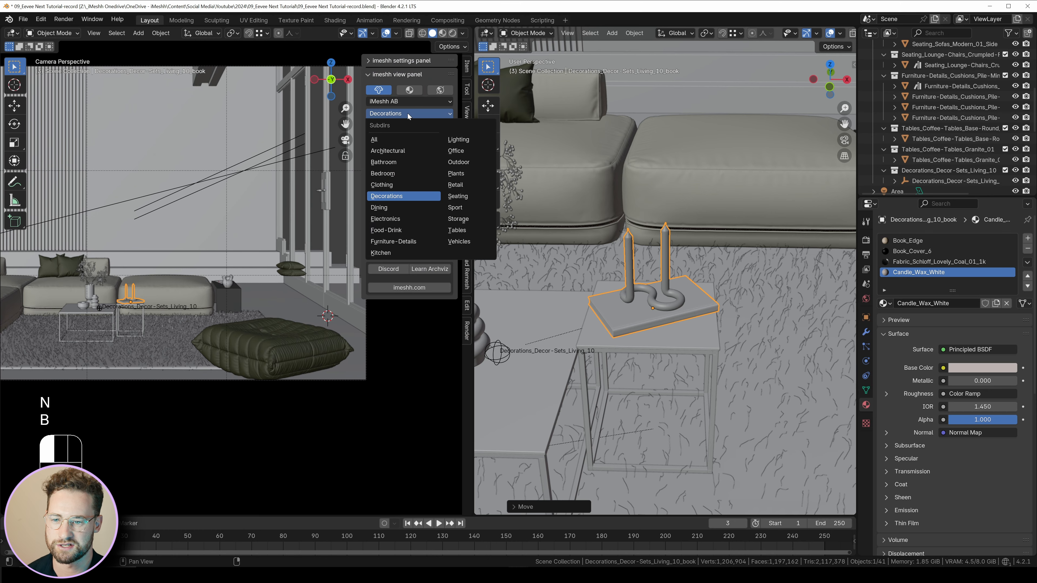
click(467, 197)
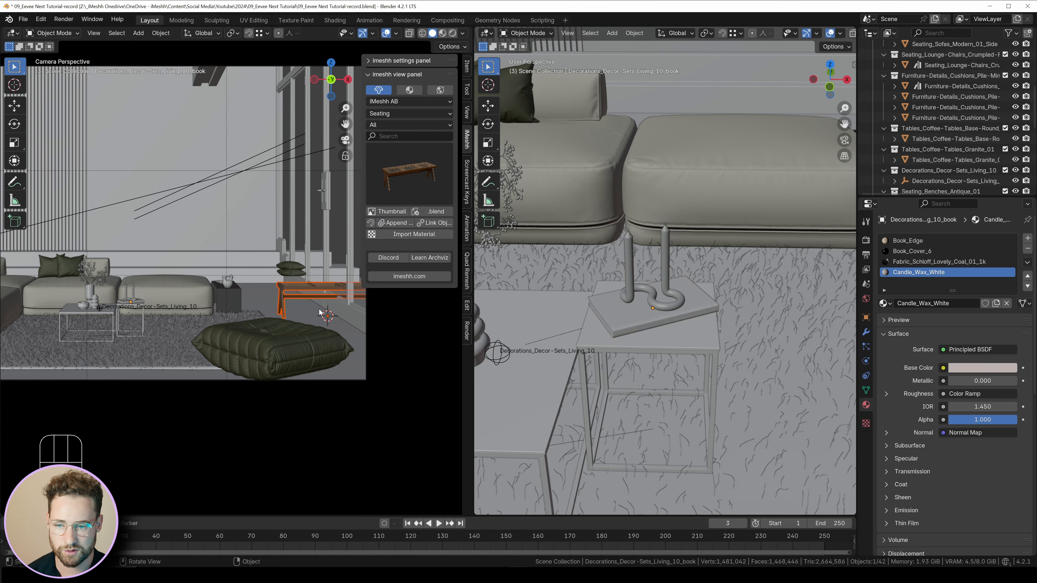
Step: Rotate the antique bench 90° about the Z axis
key(KP_Decimal)
key(r)
key(z)
key(KP_9)
key(KP_0)
key(KP_Enter)
Step: Move the bench along X and Y into place beside the windows, under the cushion pile
key(g)
key(y)
click(816, 408)
key(g)
key(x)
key(g)
key(y)
key(g)
key(x)
click(695, 260)
Step: Adjust the cushion pile's height along Z so it rests on the bench, and rotate it about -31° around Z
click(563, 166)
key(g)
key(z)
key(r)
key(z)
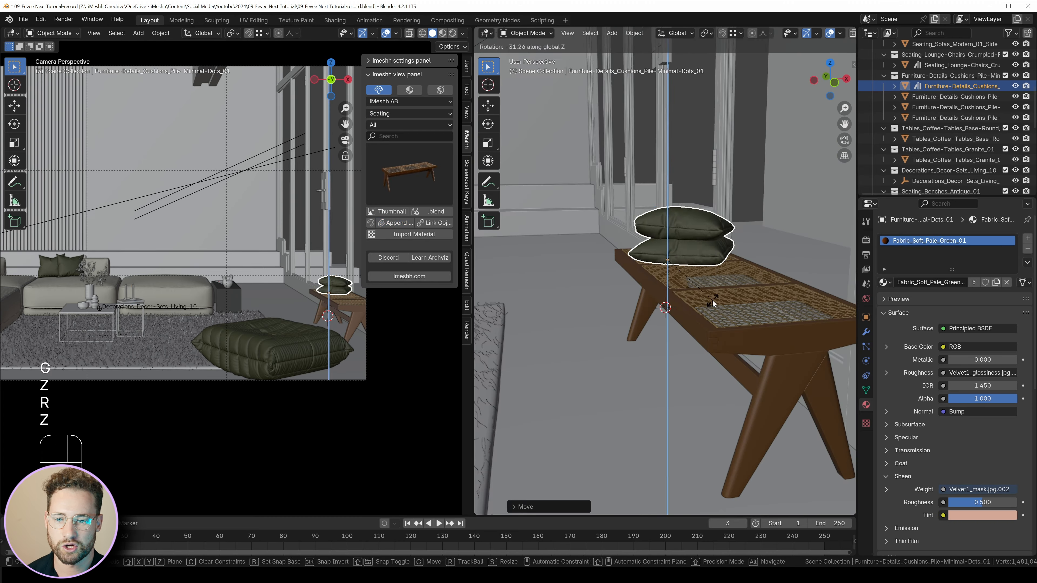
click(712, 304)
middle_drag(712, 303, 772, 304)
Step: Shift the cushion pile along Y to fit the end of the bench seat
key(g)
key(y)
key(g)
key(y)
click(760, 318)
Step: Save the file and switch the camera view to rendered shading
key(n)
scroll(241, 279, down, 1)
key(ctrl+s)
key(z)
click(245, 222)
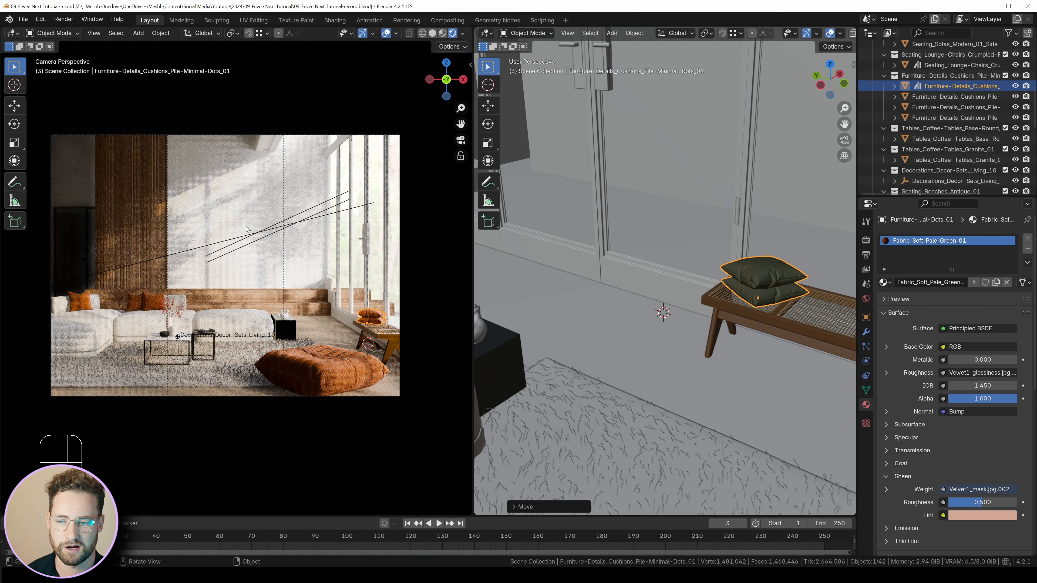
Step: Zoom in on a sofa cushion and select the three sofa cushions together with the cushion pile on the bench
click(322, 367)
scroll(665, 271, down, 1)
scroll(234, 236, up, 20)
shift+middle_drag(80, 301, 174, 157)
click(318, 279)
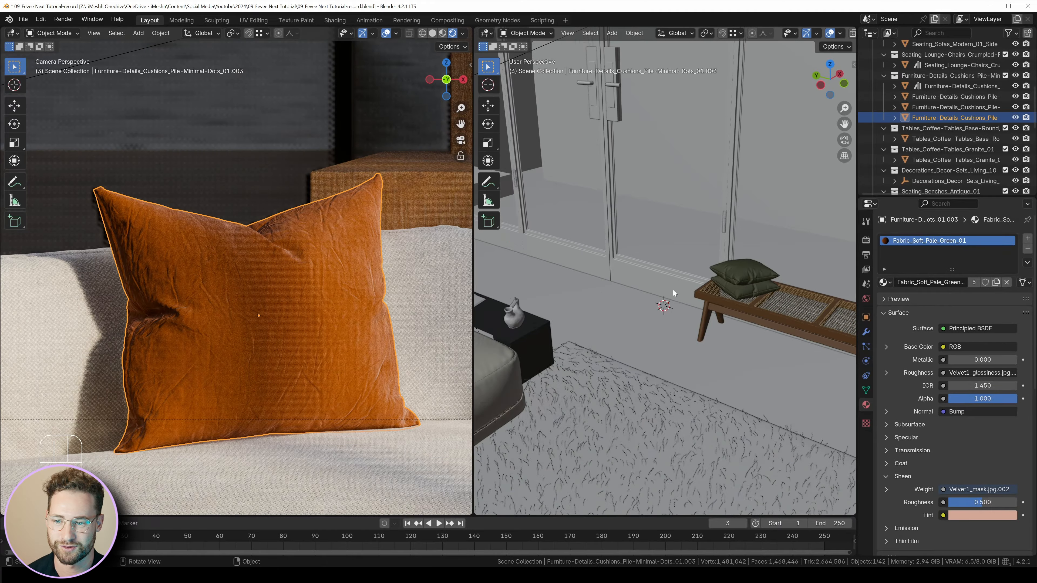
key(KP_Decimal)
scroll(674, 291, down, 3)
shift+click(745, 231)
shift+middle_drag(800, 208, 677, 228)
shift+click(669, 227)
scroll(711, 240, down, 8)
scroll(711, 240, up, 5)
shift+middle_drag(801, 262, 820, 336)
shift+click(604, 282)
Step: Enter Edit Mode on the selected cushions, select all their geometry and open it in the UV Editor
key(Tab)
key(a)
click(486, 33)
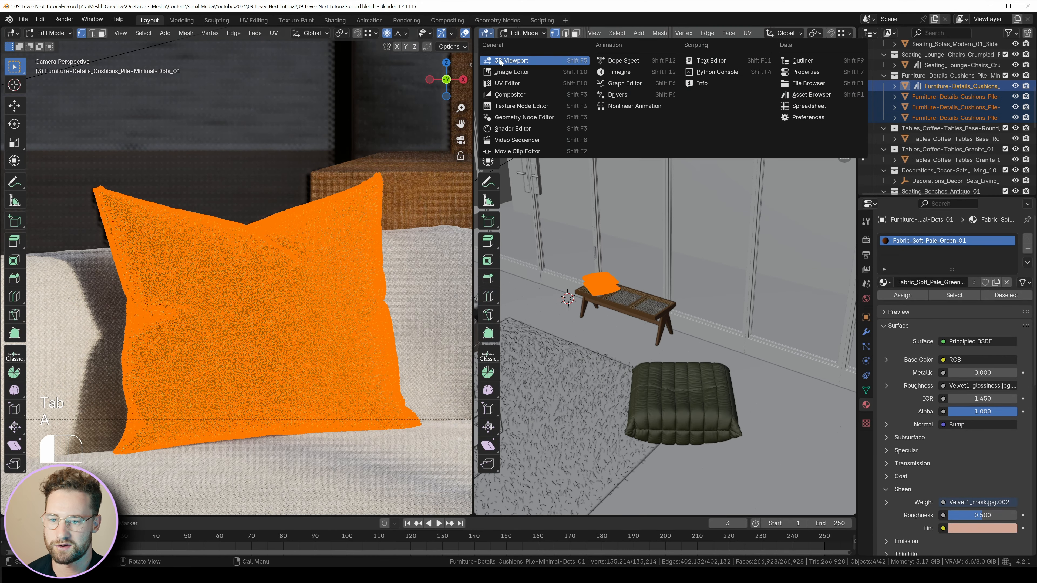
click(506, 83)
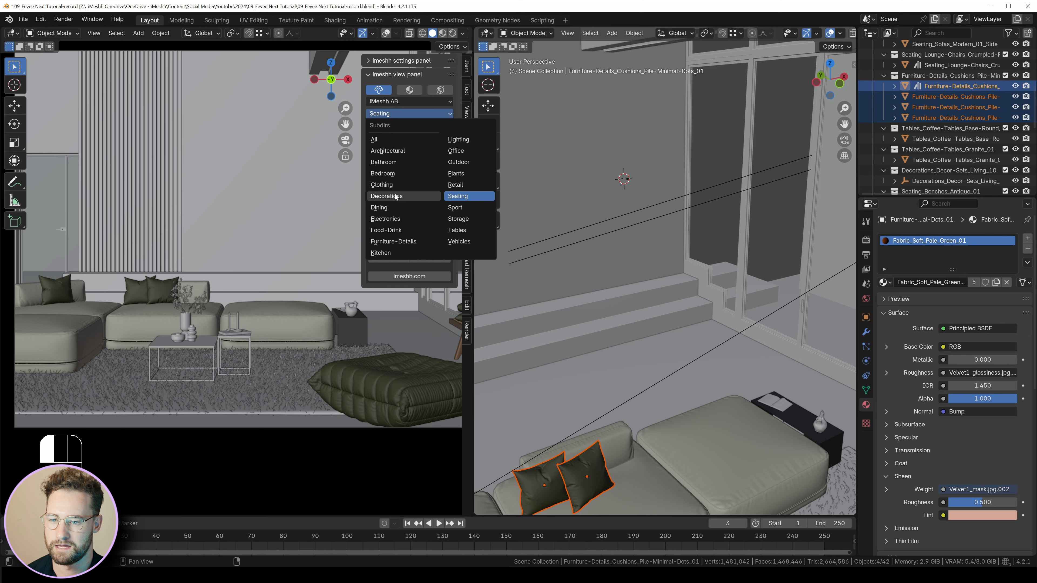
Step: Append the Decorations_Frames_Abstract-Arches_01 picture frames from the Decorations Frames library onto the back wall
click(391, 196)
click(399, 125)
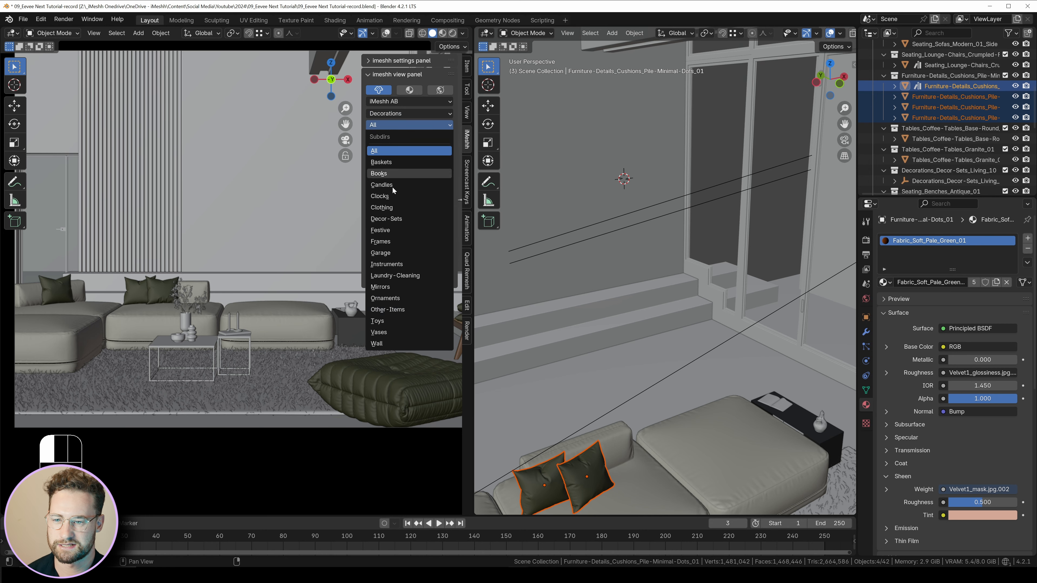
click(390, 241)
click(399, 234)
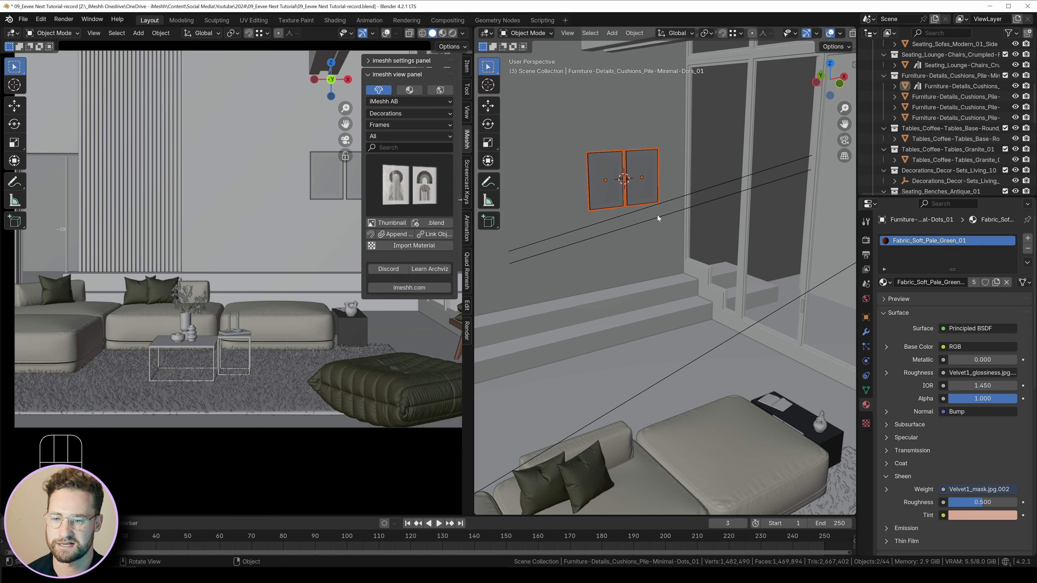
Step: Scale the picture frames up to about 1.97 and delete one of the two
key(s)
key(g)
key(x)
click(588, 199)
click(543, 188)
key(x)
Step: Move the remaining picture frame along X to balance it on the plain wall beside the windows
click(618, 180)
key(g)
key(x)
scroll(333, 289, down, 1)
click(386, 34)
key(n)
key(g)
key(x)
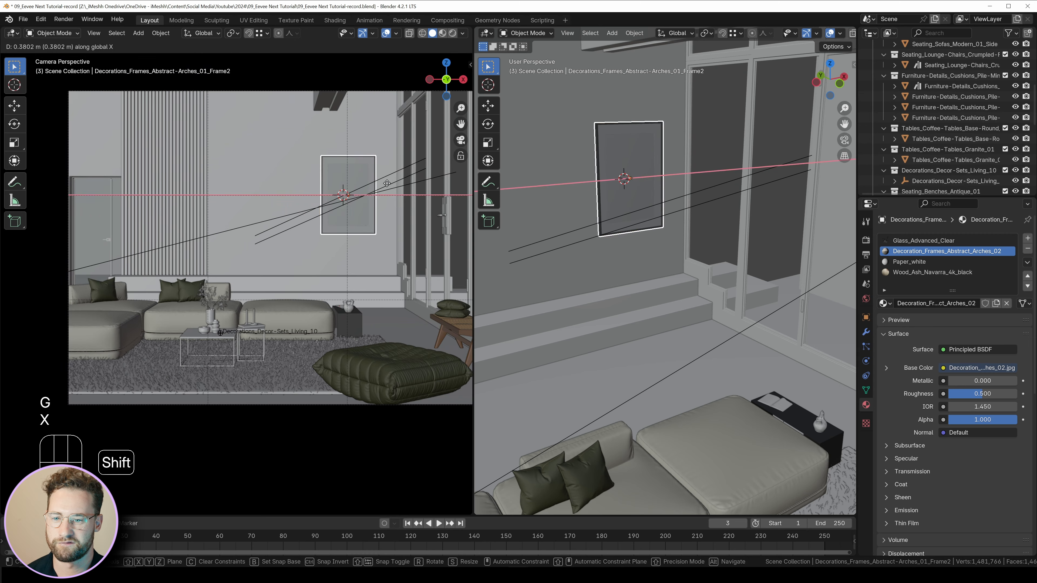
click(343, 200)
Step: Place the 3D cursor on the ledge before the slatted wall and append the Decorations_Decor-Sets_Living_06 asset from Decor-Sets
middle_drag(646, 254, 577, 264)
shift+right_click(568, 262)
key(n)
key(n)
click(409, 125)
click(390, 217)
click(409, 185)
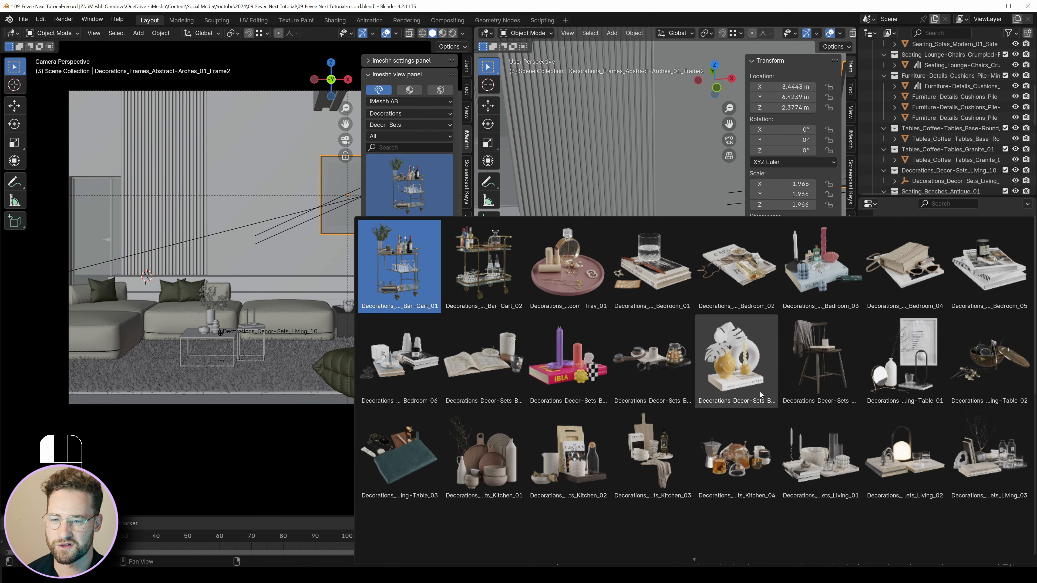
scroll(741, 351, down, 1)
click(595, 269)
Step: Adjust the new decor set's height along Z so it rests on the ledge
key(KP_Decimal)
middle_drag(594, 265, 637, 261)
scroll(711, 300, up, 3)
key(g)
key(z)
click(709, 294)
scroll(637, 262, down, 3)
Step: Select the tall vase and split the viewport to show its Wood_Ash_Odessa_1k material in a Shader Editor
click(640, 251)
click(613, 240)
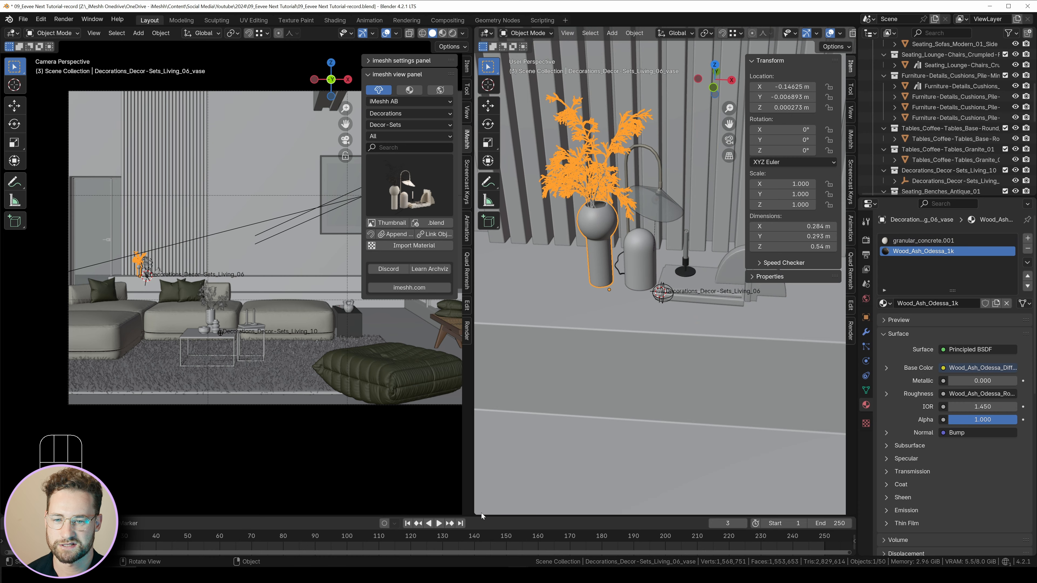
drag(482, 513, 482, 288)
click(485, 295)
click(530, 385)
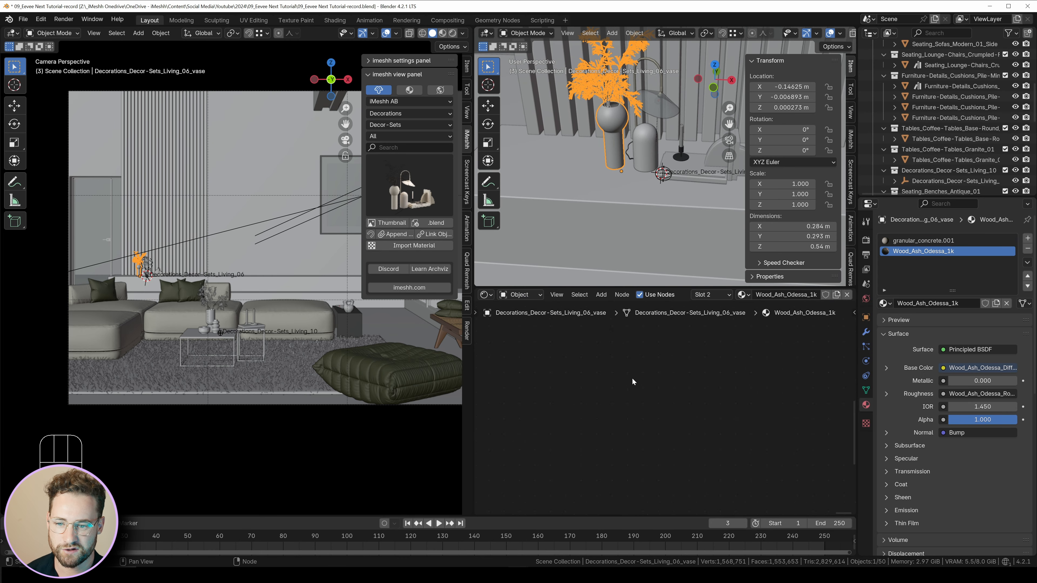
key(Home)
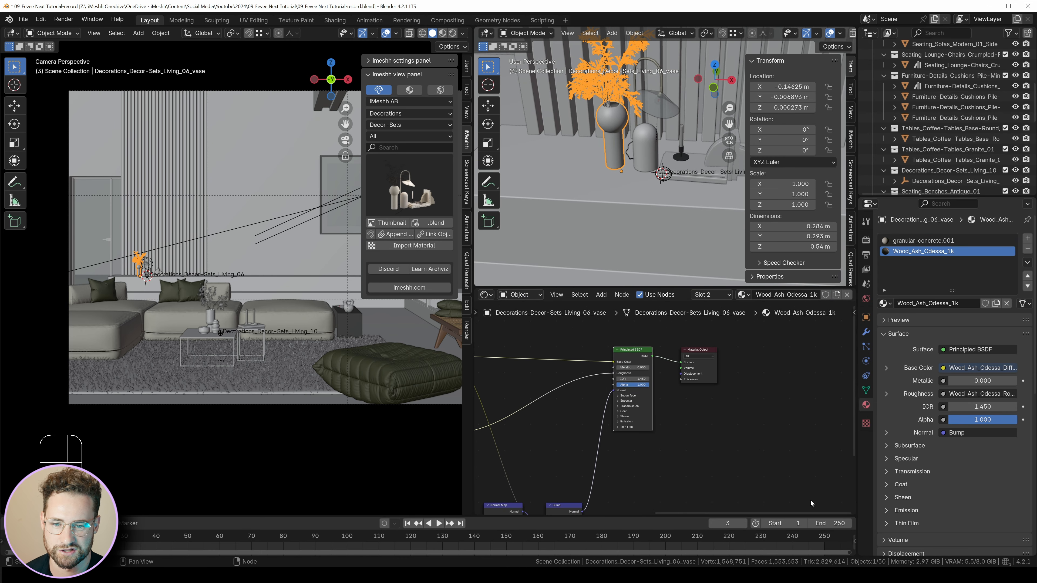
Step: Simplify the vase's Wood_Ash_Odessa_1k and granular_concrete.001 materials by deleting their surface-detail texture nodes
middle_drag(619, 506, 656, 481)
drag(673, 500, 592, 407)
key(x)
middle_drag(602, 378, 682, 365)
click(923, 240)
key(x)
scroll(702, 352, up, 7)
drag(747, 355, 723, 355)
middle_drag(600, 184, 641, 156)
Step: Select the lamp and delete the roughness and normal nodes from its Decor_Panel_Granite_Braganza_Grey_2k material
click(581, 175)
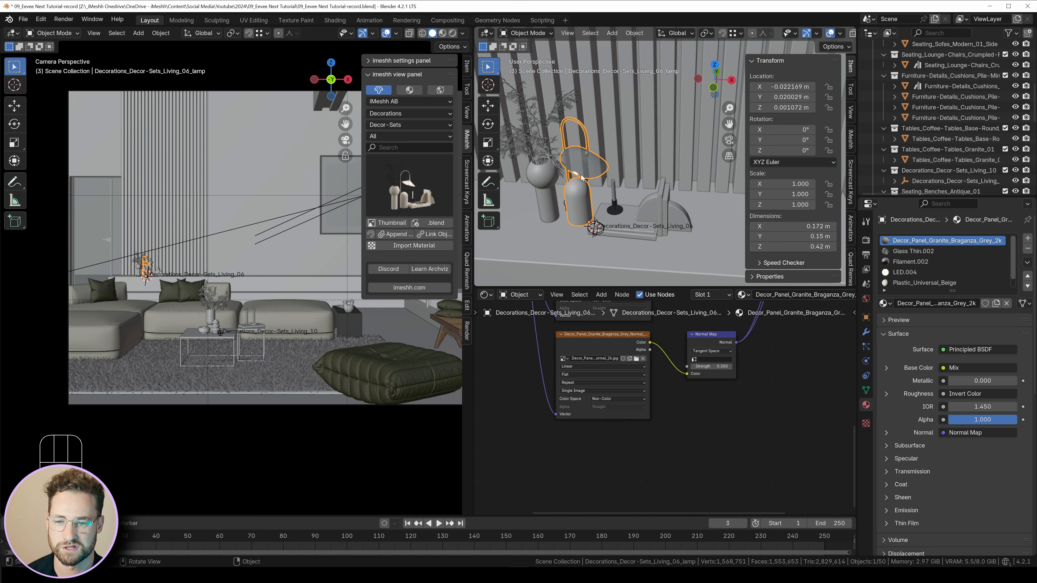
middle_drag(654, 474, 662, 437)
scroll(662, 437, down, 7)
drag(718, 481, 624, 361)
middle_drag(624, 361, 620, 427)
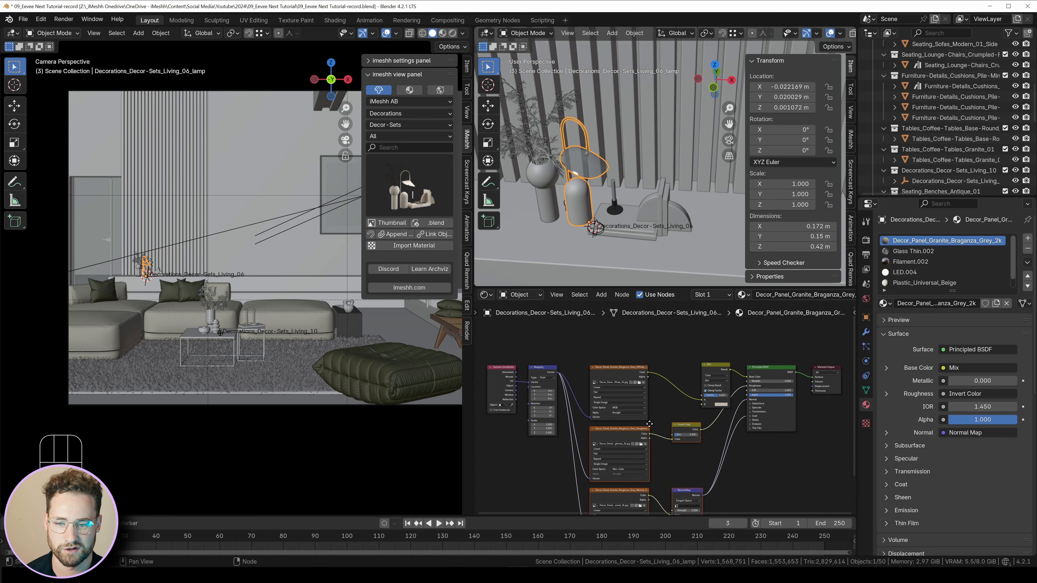
key(x)
Step: Check the lamp's remaining materials and delete the roughness, normal and bump nodes from Plastic_Universal_Beige
click(914, 251)
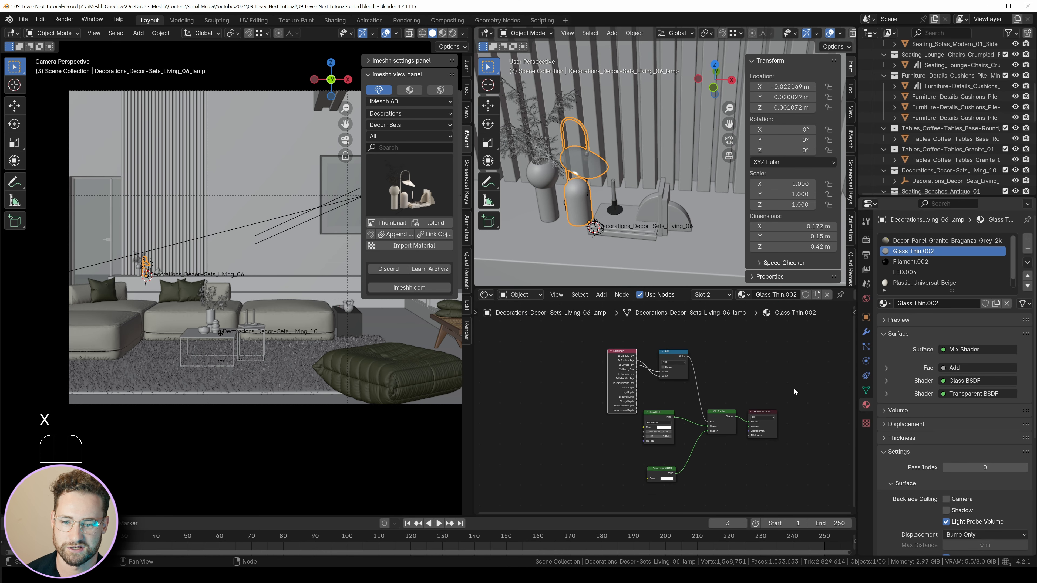
click(910, 262)
click(909, 272)
click(913, 283)
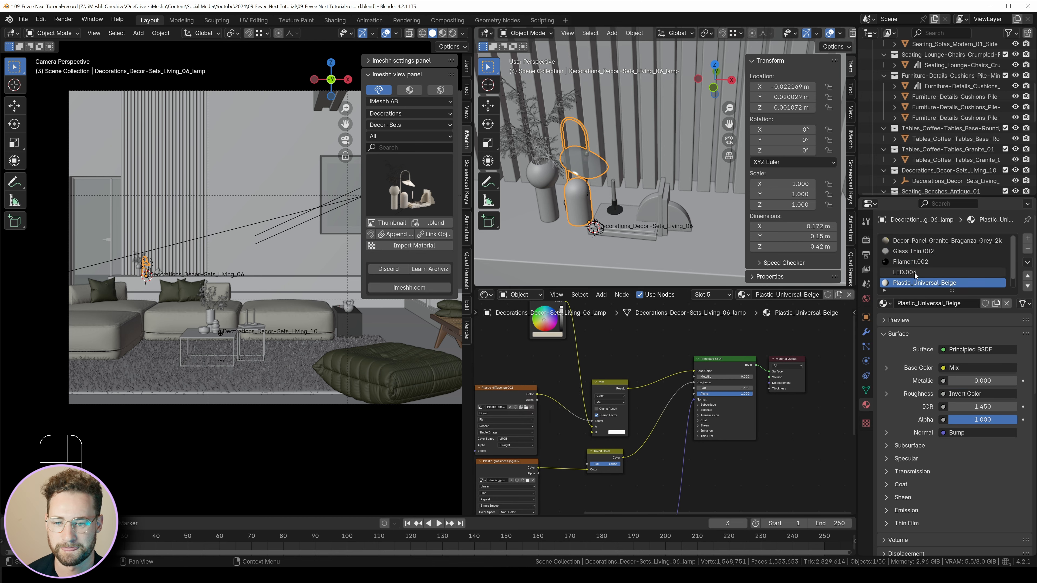
scroll(695, 412, down, 3)
middle_drag(678, 462, 716, 378)
drag(703, 498, 596, 366)
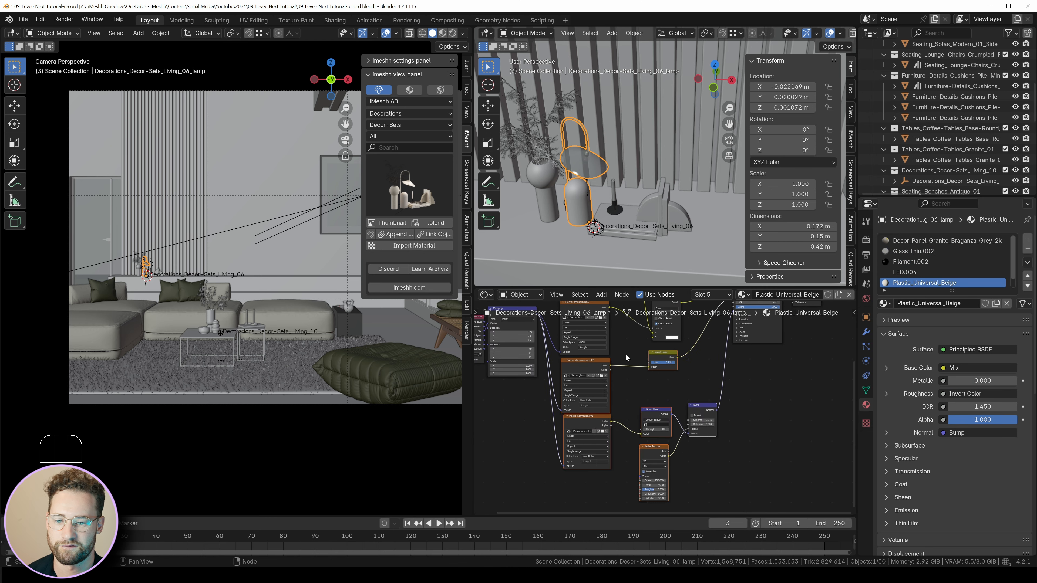
key(x)
Step: Replace Plastic_Universal_Beige's diffuse texture and Mix nodes with a direct RGB link to Base Color, and set the roughness to 0.177
middle_drag(628, 356, 650, 440)
scroll(651, 440, up, 2)
drag(651, 483, 560, 431)
key(Escape)
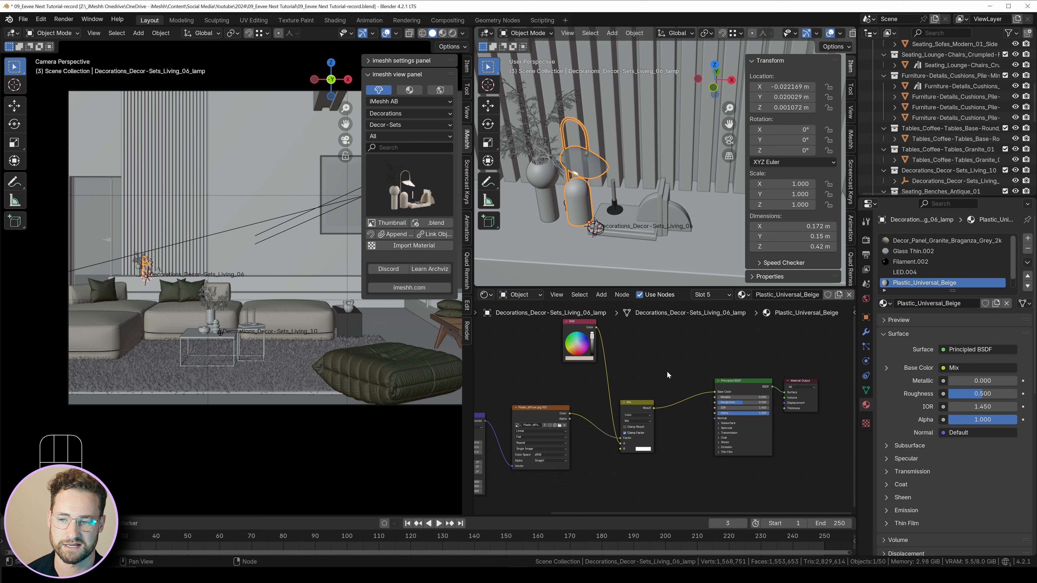
drag(662, 426, 559, 441)
key(x)
drag(596, 328, 722, 403)
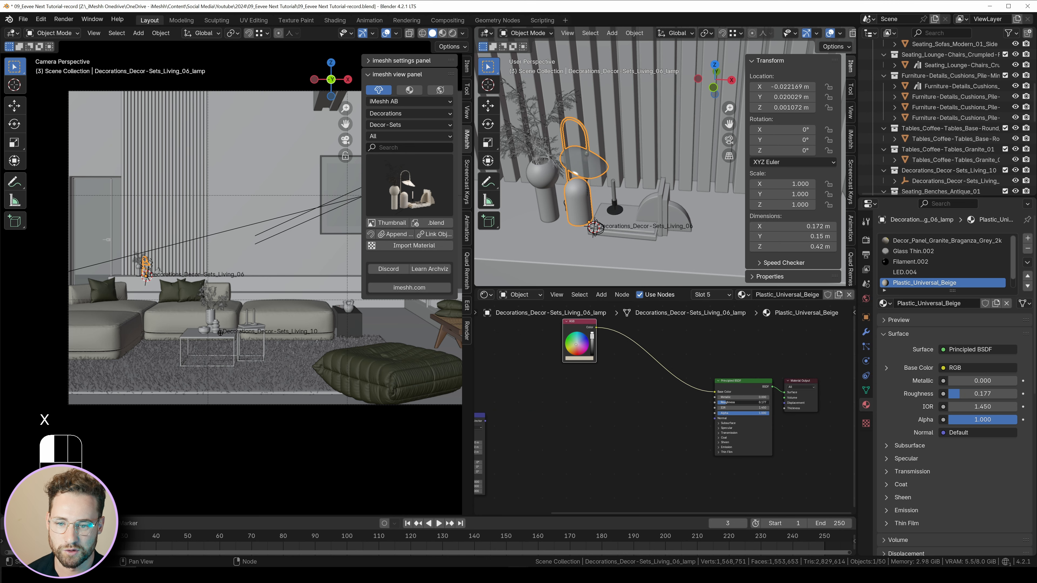
Step: Select the decor books and delete the bump and normal nodes from the Book_Cover_11 material
click(631, 233)
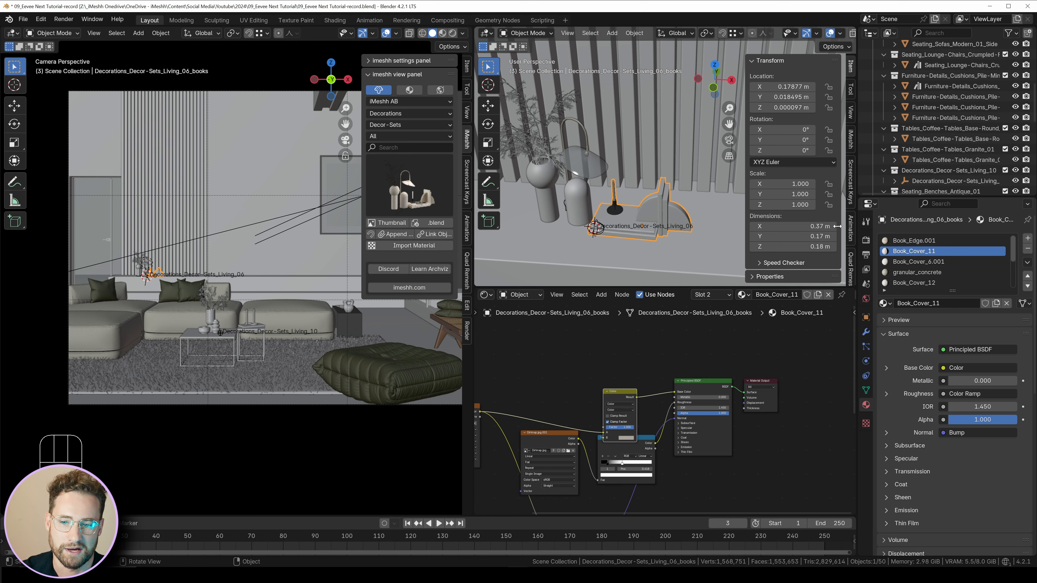
middle_drag(600, 409, 662, 350)
scroll(662, 350, down, 2)
drag(689, 499, 512, 449)
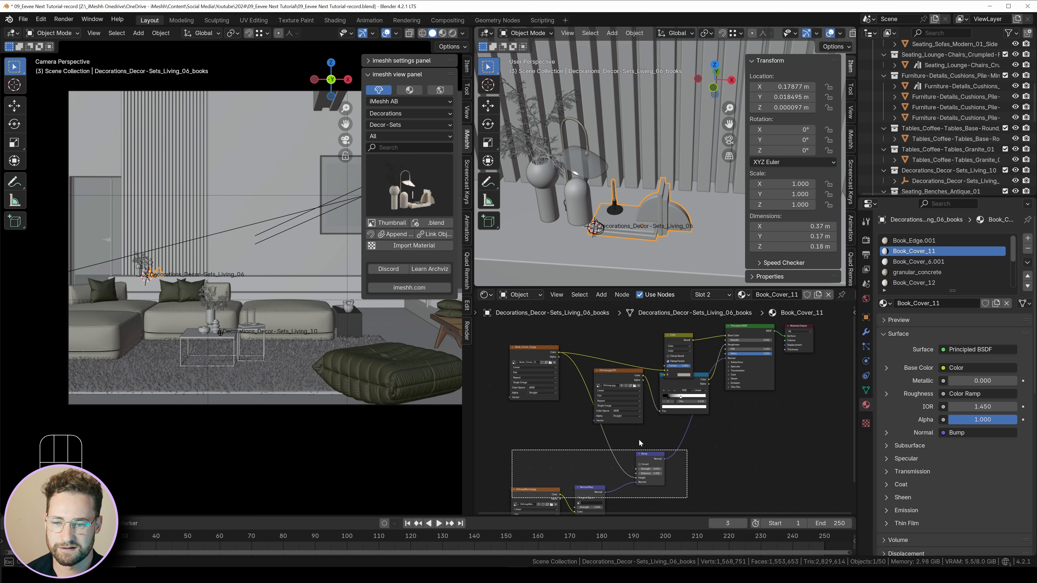
key(x)
key(x)
Step: Delete the roughness, bump and normal nodes from the Book_Cover_6.001 material
click(914, 262)
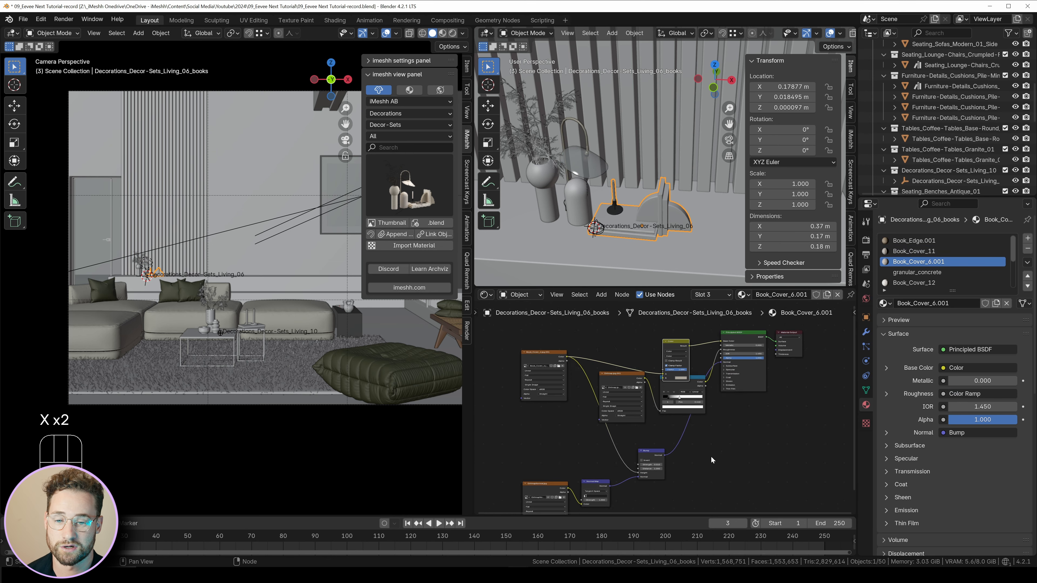
drag(708, 481, 603, 403)
key(x)
drag(636, 438, 567, 499)
key(x)
Step: Delete the roughness and normal texture nodes from the books' granular_concrete material
click(913, 273)
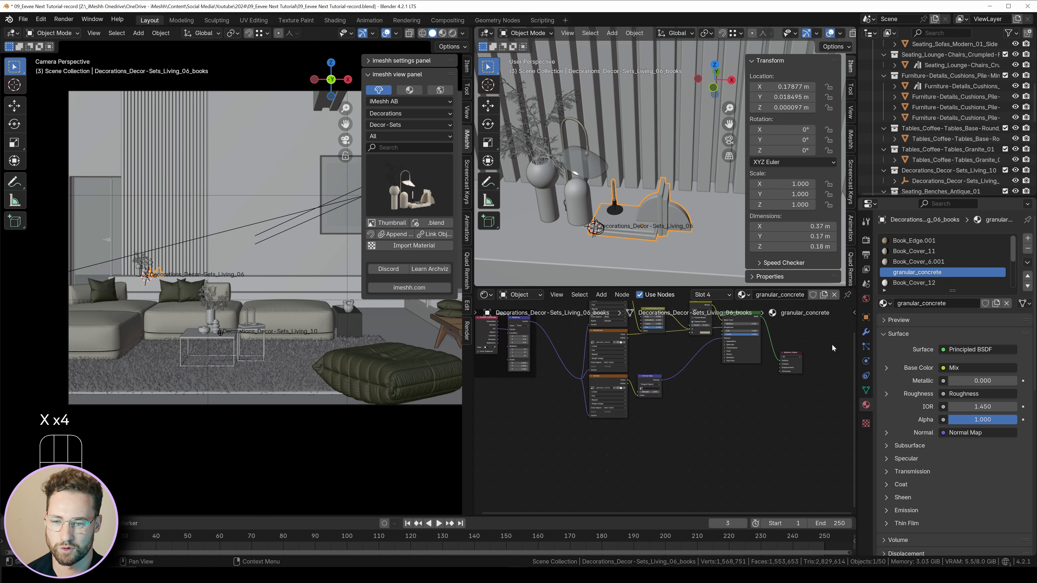
middle_drag(689, 404, 685, 471)
drag(685, 470, 593, 439)
key(x)
scroll(662, 402, up, 3)
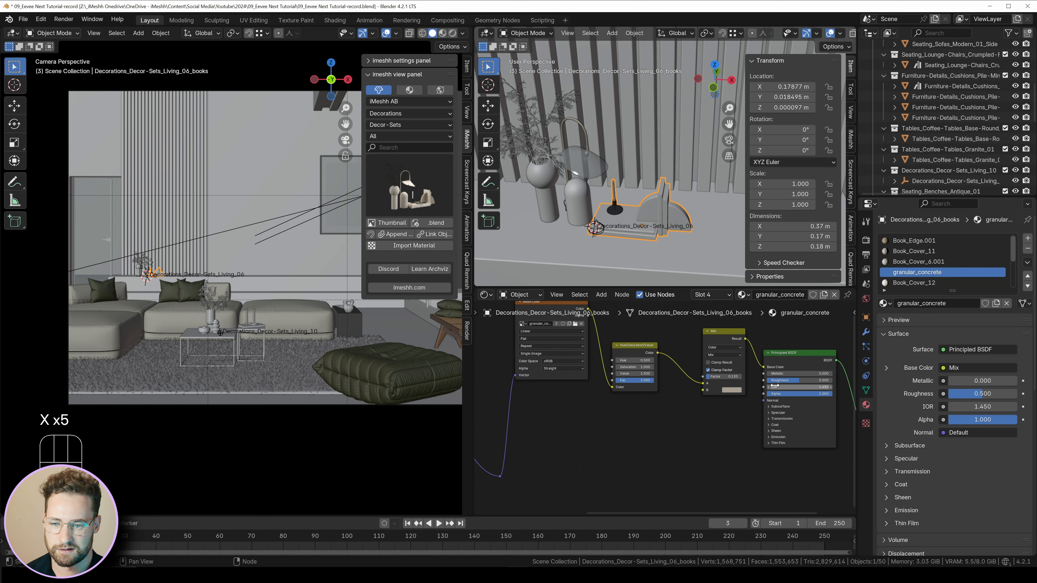
Step: Remove the roughness and bump detail nodes from the Book_Cover_12 material
click(914, 283)
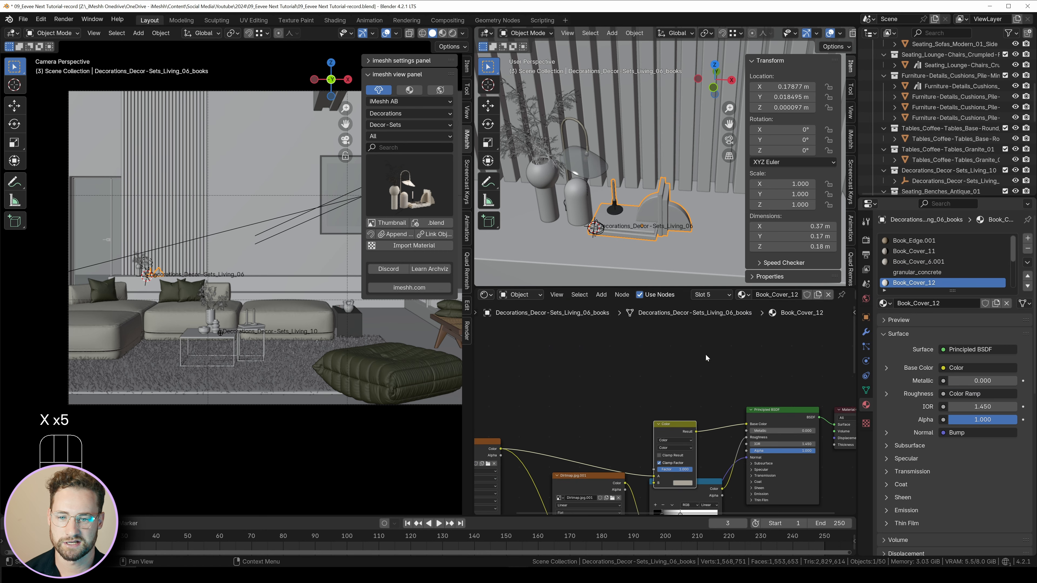
scroll(707, 358, down, 6)
middle_drag(706, 400, 706, 337)
drag(723, 389, 612, 482)
key(x)
Step: Delete the extra detail texture nodes from the Fabric_Schloff_Linen_Linen_01_4k_book material
scroll(919, 263, down, 3)
click(919, 262)
scroll(721, 458, up, 5)
middle_drag(637, 358, 674, 440)
scroll(648, 385, up, 2)
drag(722, 473, 637, 388)
key(x)
middle_drag(695, 510, 674, 306)
middle_drag(746, 442, 764, 408)
drag(735, 470, 484, 405)
key(x)
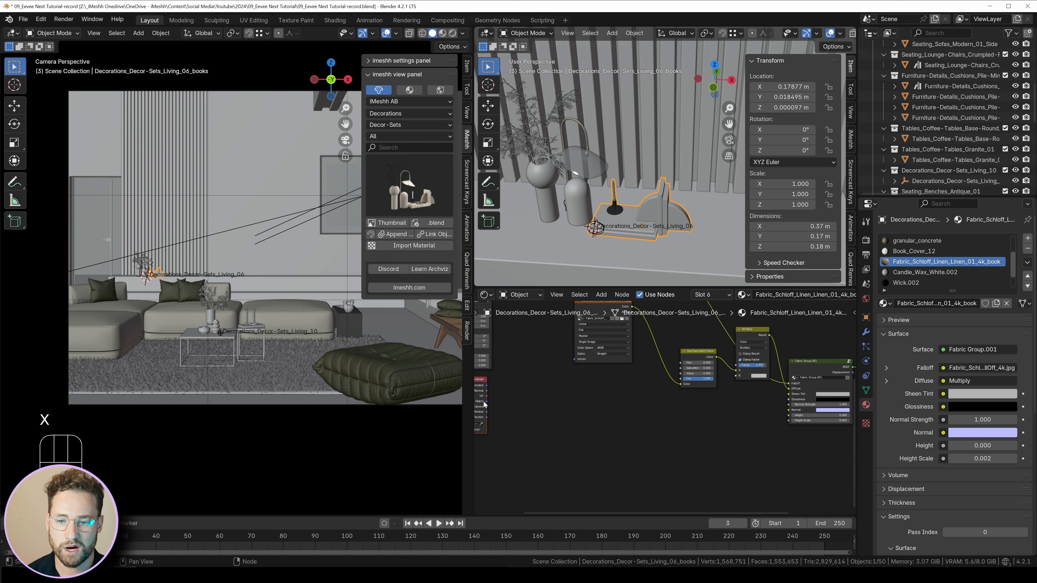
Step: Delete the extra detail nodes from the linen book, Candle_Wax_White.002 and Wick.002 materials
key(x)
click(919, 273)
drag(701, 486, 490, 380)
key(x)
click(912, 282)
drag(660, 431, 576, 449)
key(x)
Step: Delete the roughness and normal texture nodes from Metal_Gold_Rose and the detail nodes from Plastic_Universal_Black
click(916, 272)
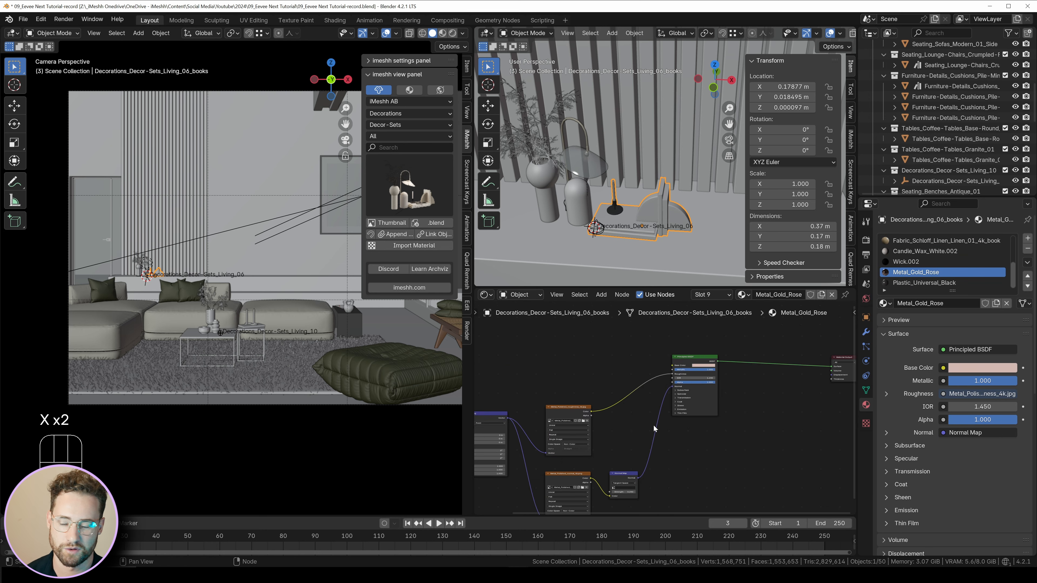
drag(654, 500, 490, 412)
key(x)
click(918, 283)
drag(731, 495, 517, 331)
key(x)
scroll(678, 345, up, 2)
drag(597, 395, 786, 432)
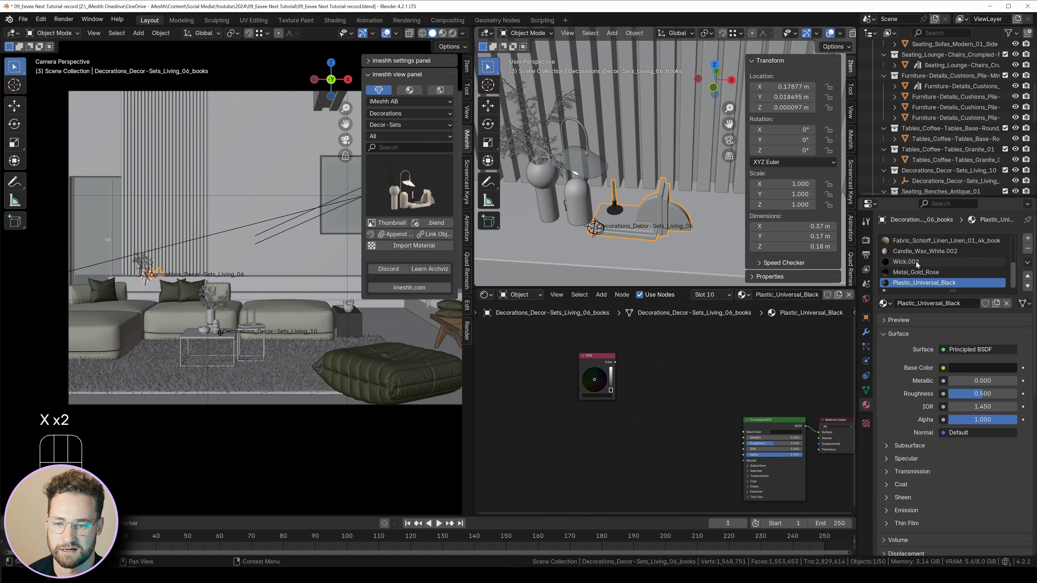
Step: Delete the leftover detail nodes from the first material of the Decor-Sets_Living_06 books object
scroll(917, 264, up, 5)
click(917, 241)
drag(683, 487, 613, 413)
key(x)
Step: Place the 3D cursor further along the back ledge and append the Decorations_Decor-Sets_Living_13 asset there
scroll(694, 221, down, 3)
shift+middle_drag(715, 221, 526, 223)
shift+right_click(662, 210)
click(412, 186)
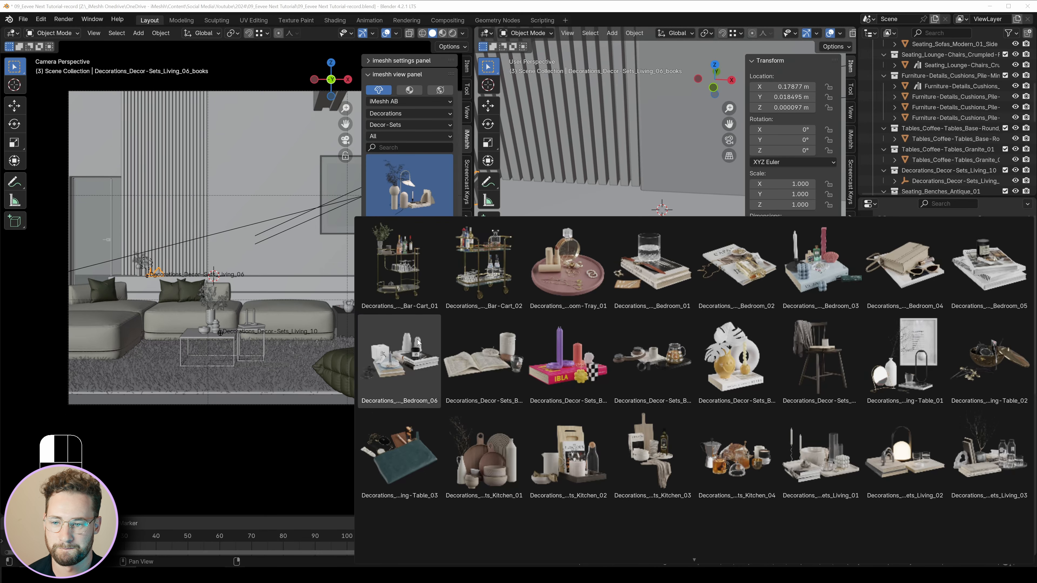
scroll(678, 539, down, 1)
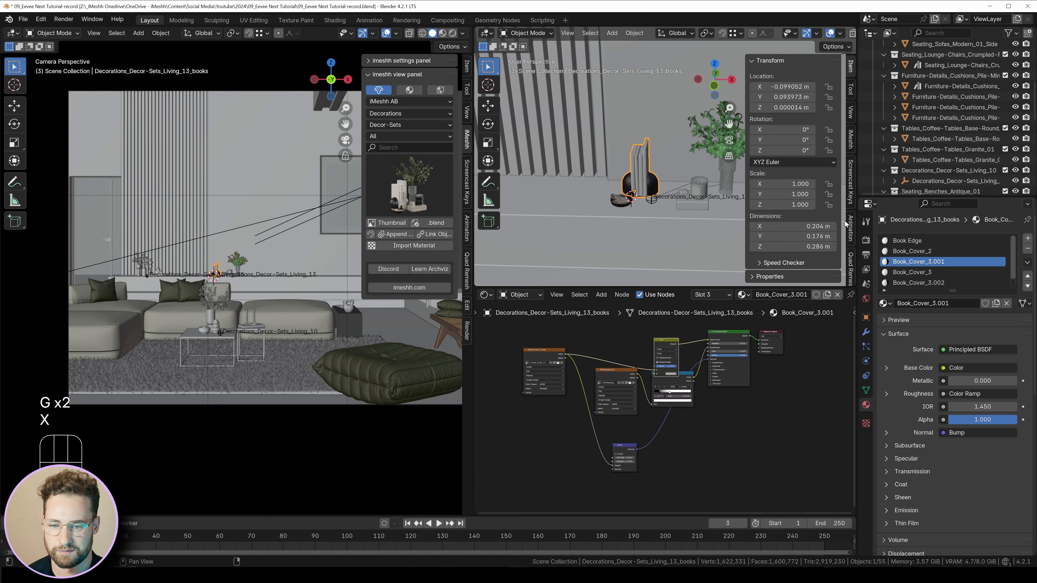
Step: Strip the roughness and bump nodes from the Living_13 books' cover materials, including Book_Cover_2, Book_Cover_3.001 and Book_Cover_3.002
key(x)
key(x)
key(x)
key(x)
key(x)
key(x)
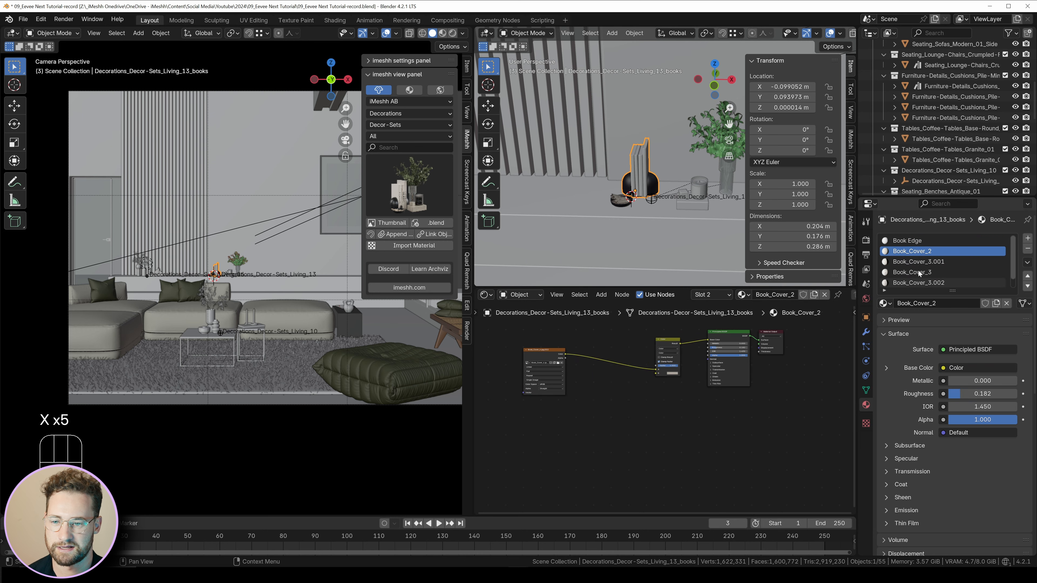
click(919, 283)
key(x)
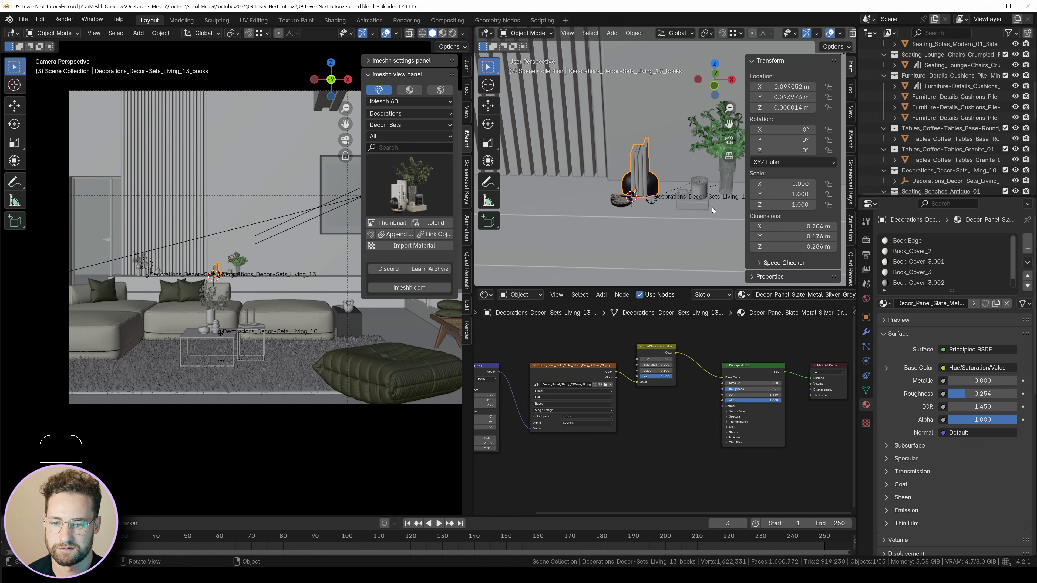
Step: Strip the extra texture nodes from the Living_13 candle object, going through Glass_Wax_Liquid.002, Candle_Wax_White.001 and Wick.001
click(747, 412)
key(x)
key(x)
key(x)
key(x)
click(924, 251)
key(x)
key(x)
click(925, 262)
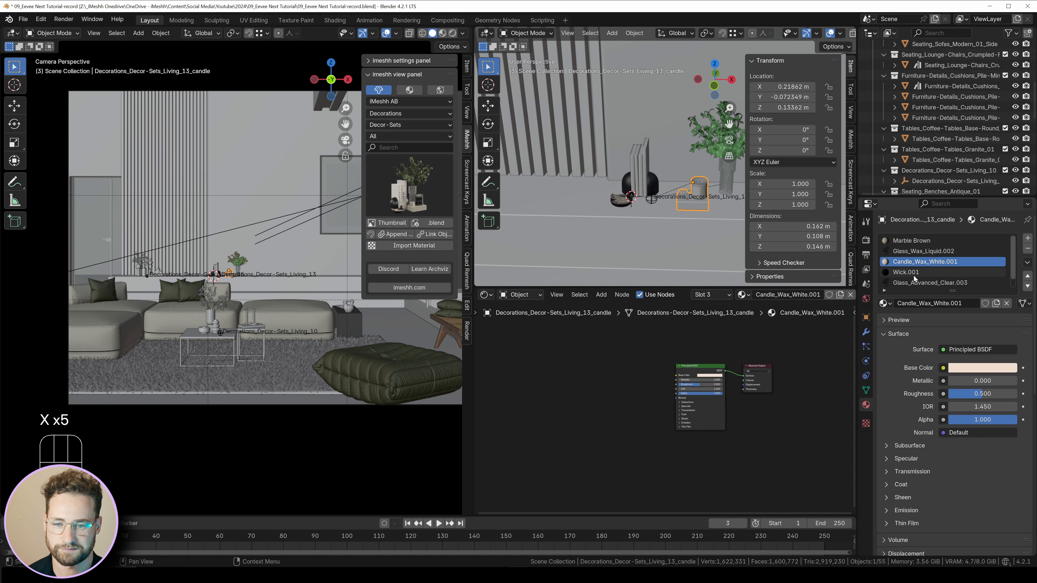
click(915, 273)
middle_drag(613, 441, 709, 388)
middle_drag(585, 484, 619, 466)
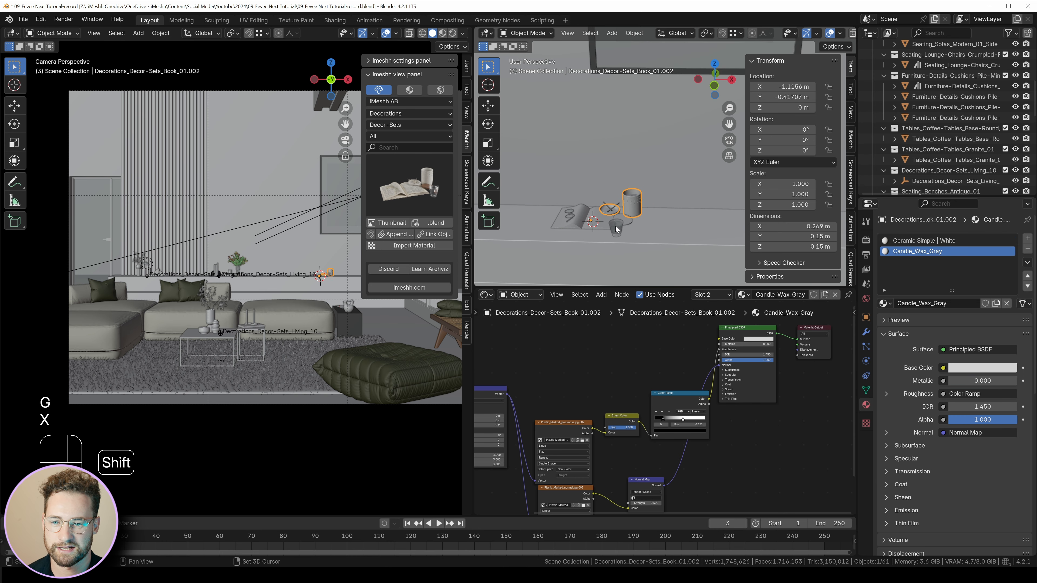
Step: Append the Seating_Lounge-Chairs_Wicker_05 chair from the Lounge-Chairs category and rotate it about -36° around Z
click(409, 124)
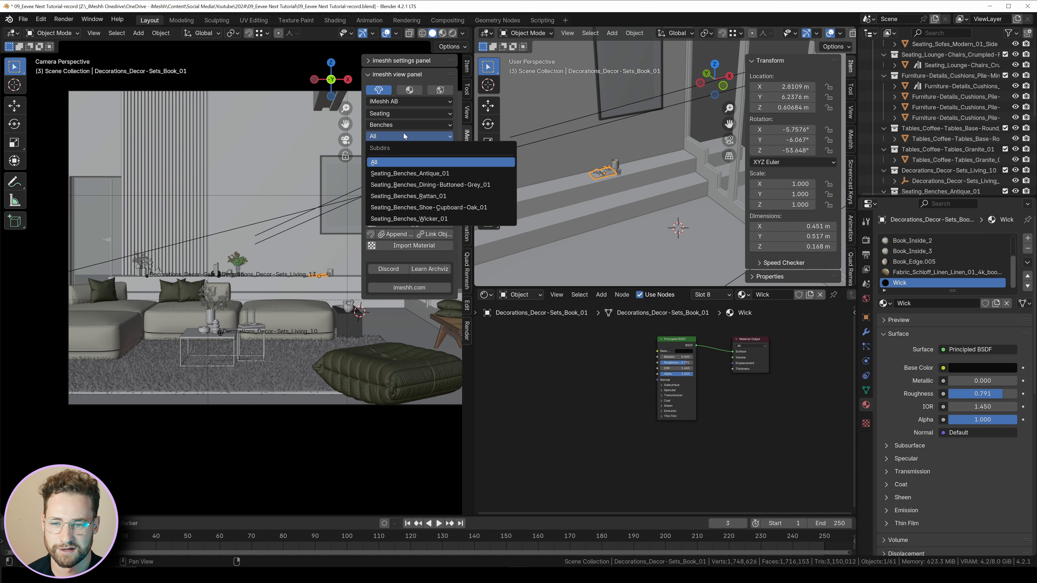
click(403, 185)
click(405, 184)
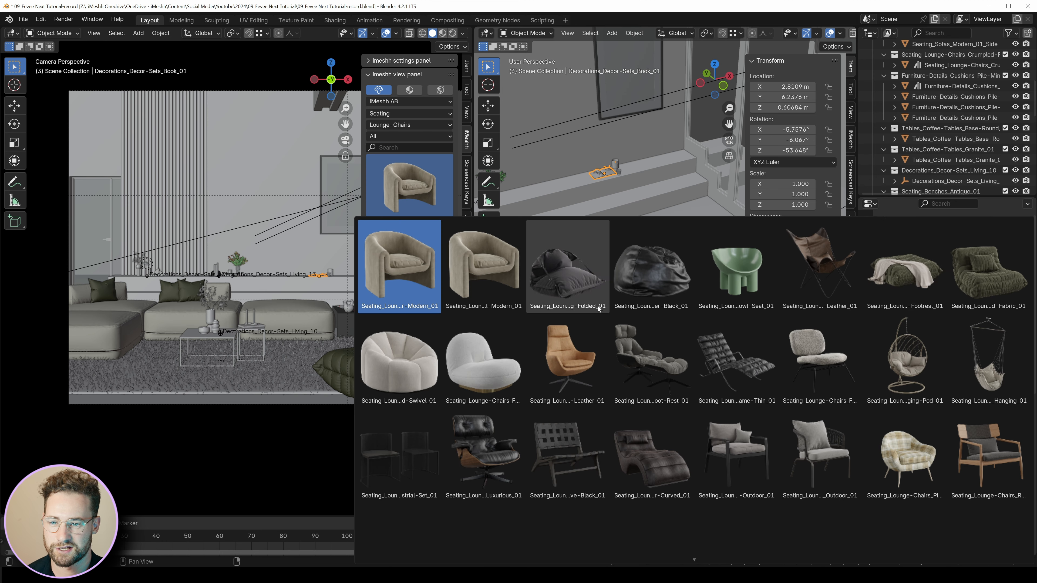
scroll(772, 417, down, 5)
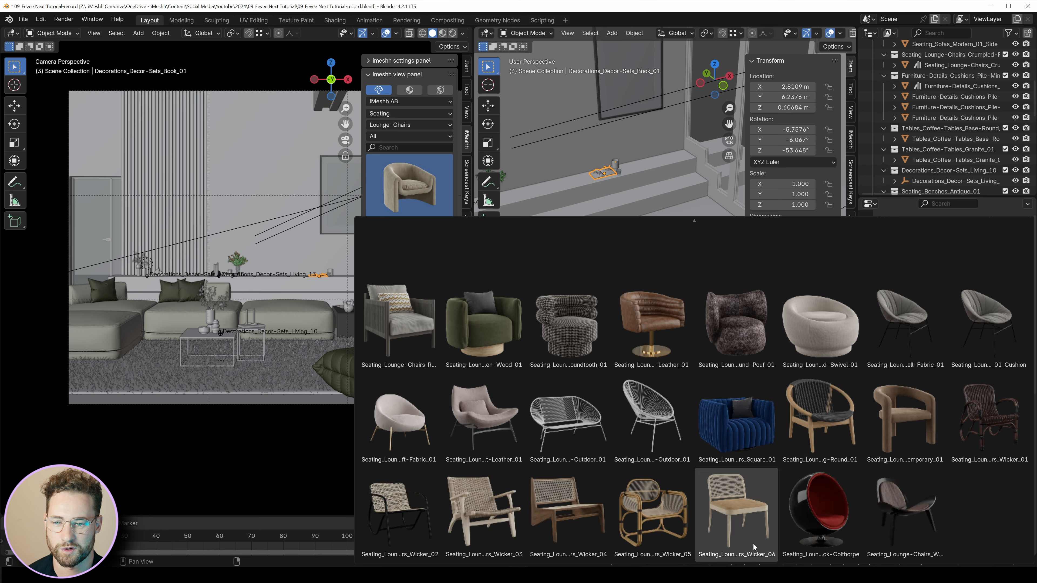
click(771, 417)
click(405, 235)
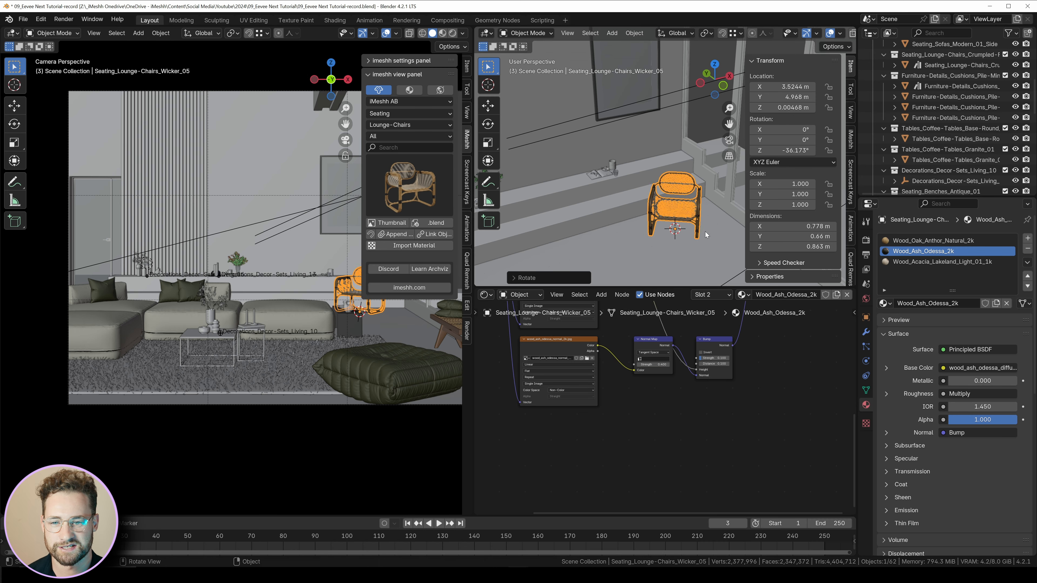
Step: Move the wicker lounge chair towards the window to about X 3.80 m, Y 4.63 m and open its modifier settings
click(717, 247)
middle_drag(718, 247, 634, 201)
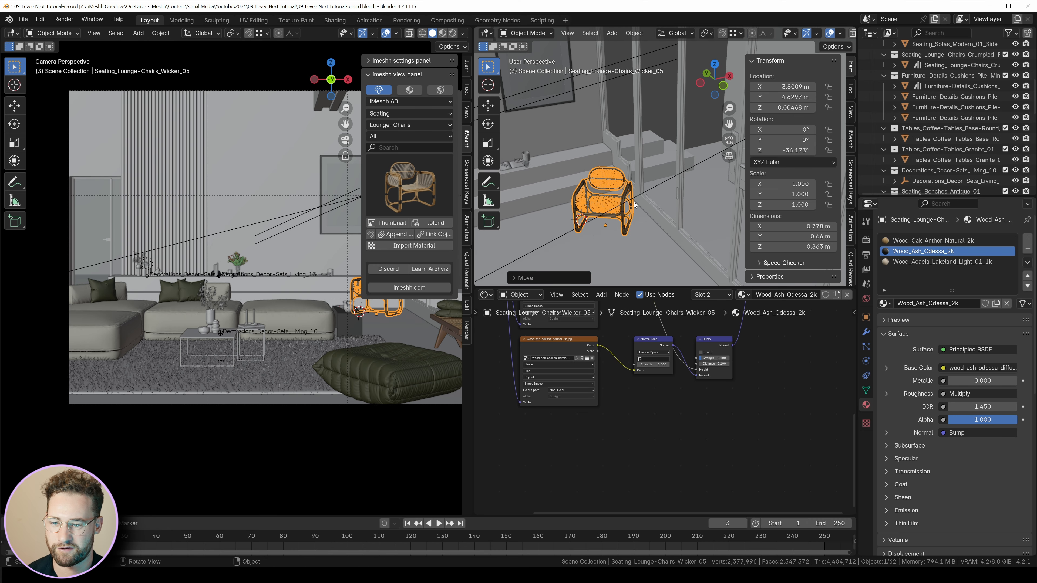
click(866, 331)
Step: Append the red metal petal-shaped pendant lamp from the Lighting category's Ceiling-Pendants at the 3D cursor
click(402, 125)
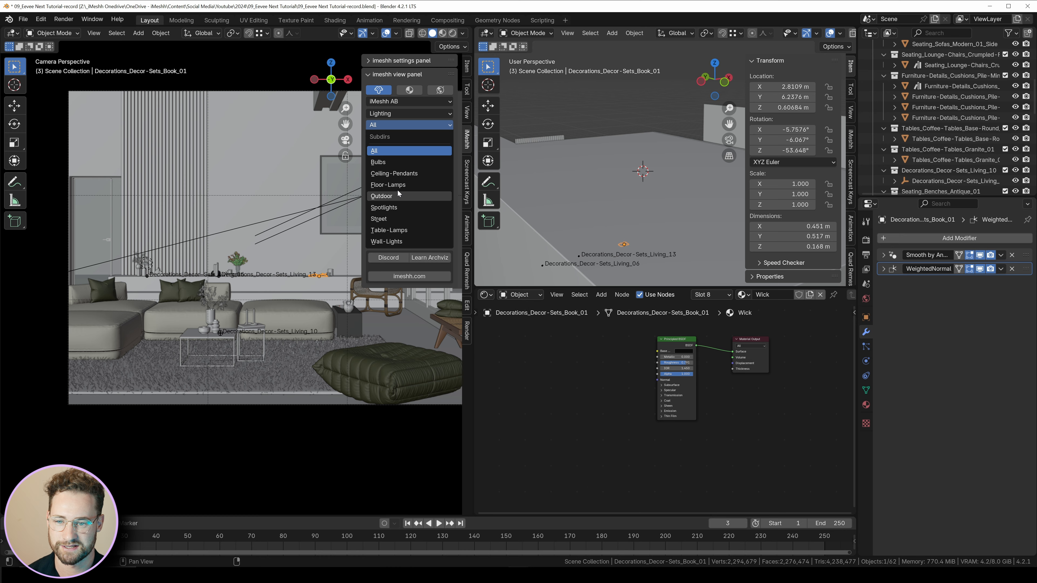
click(401, 174)
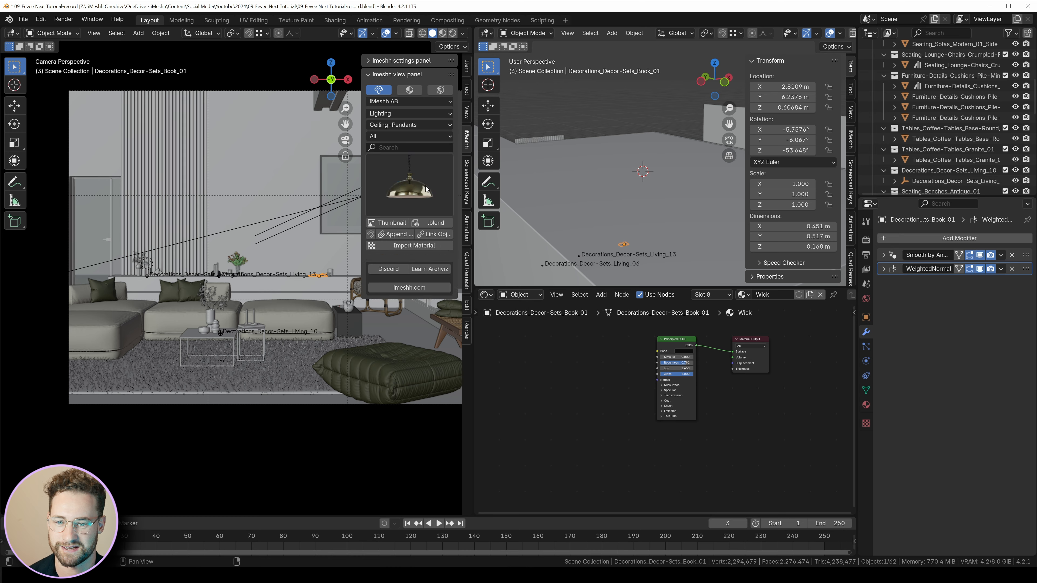
click(409, 186)
scroll(739, 453, down, 10)
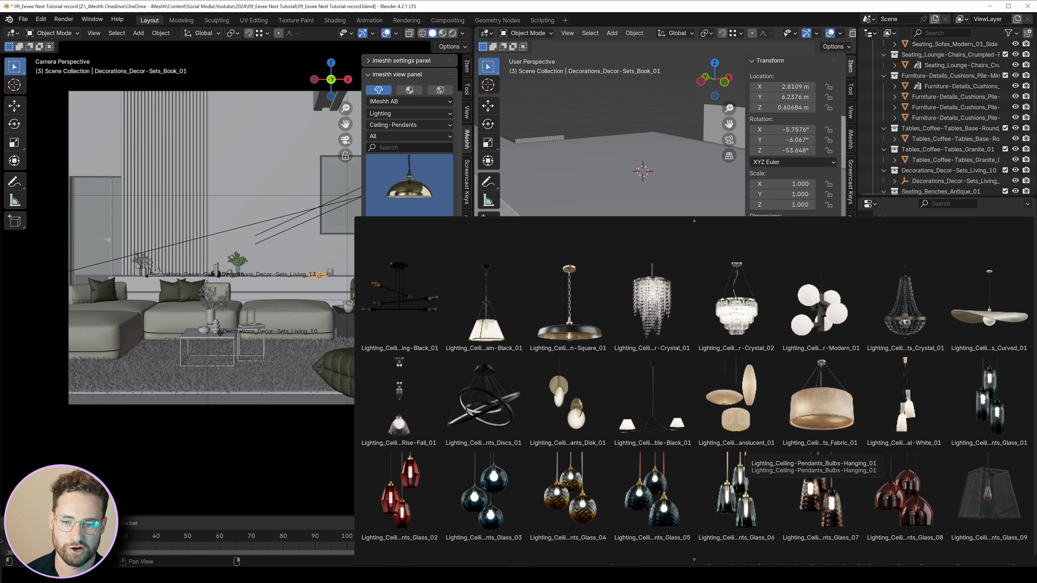
scroll(739, 454, down, 10)
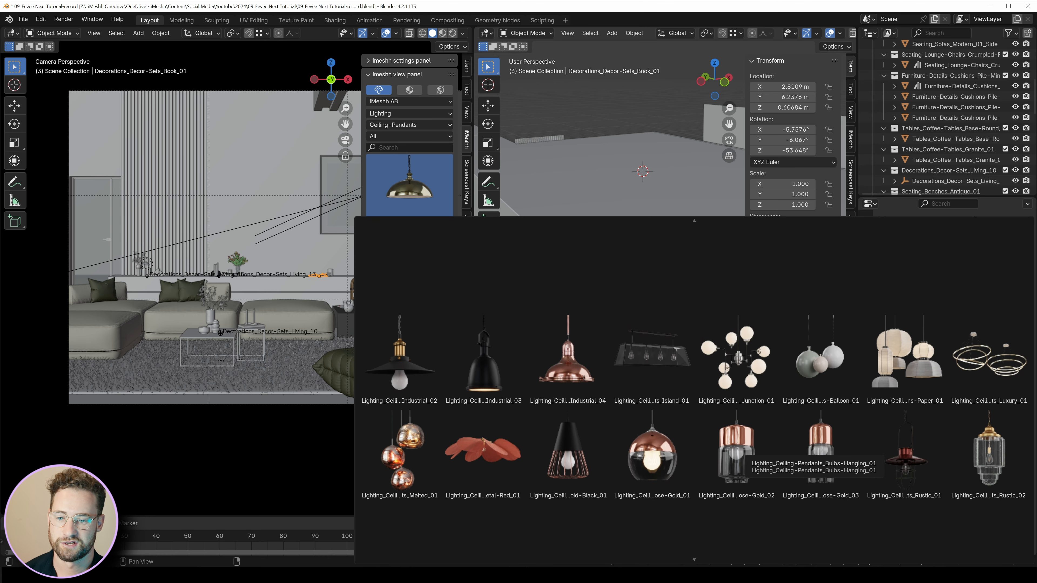
click(484, 433)
click(395, 234)
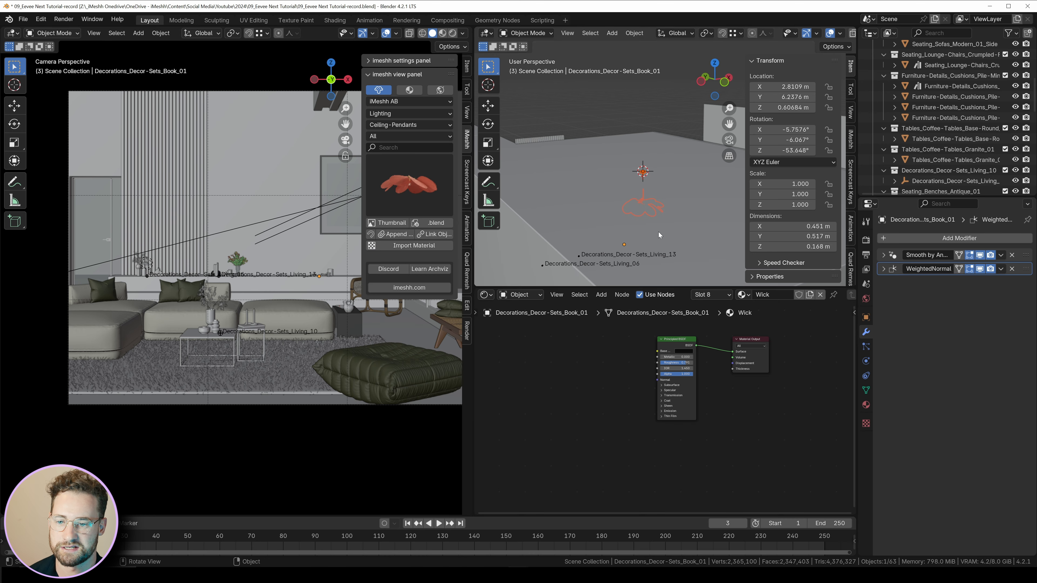